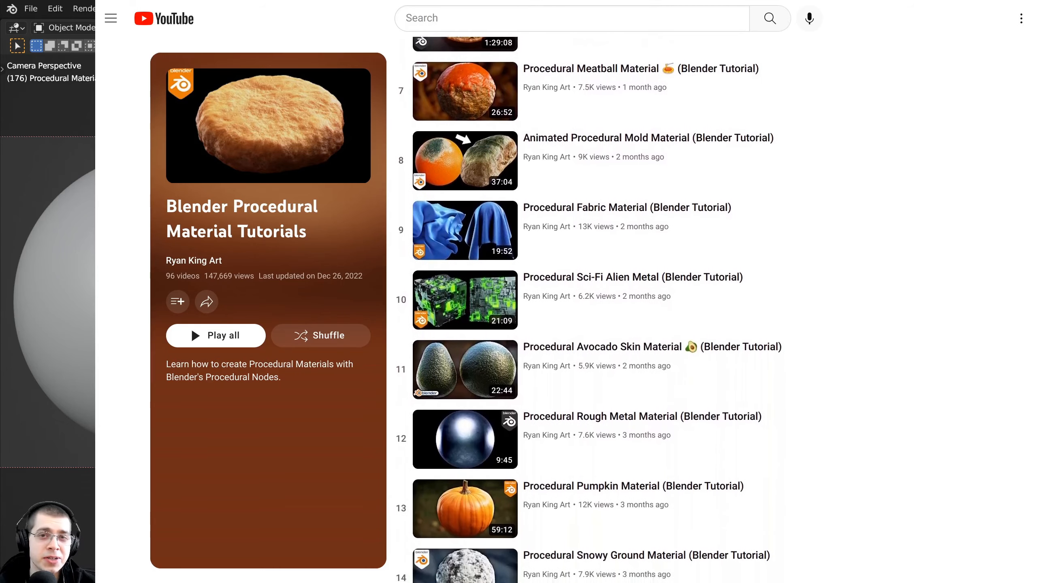
Step: Browse the Blender procedural material tutorial playlist and the store page with procedural material products
scroll(596, 310, "down", 5)
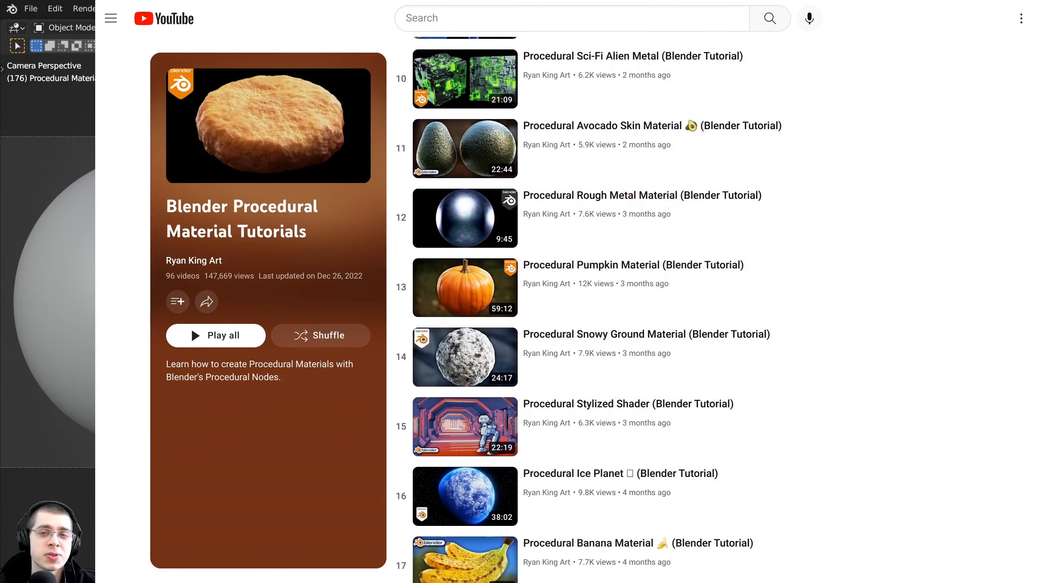
scroll(596, 310, "down", 5)
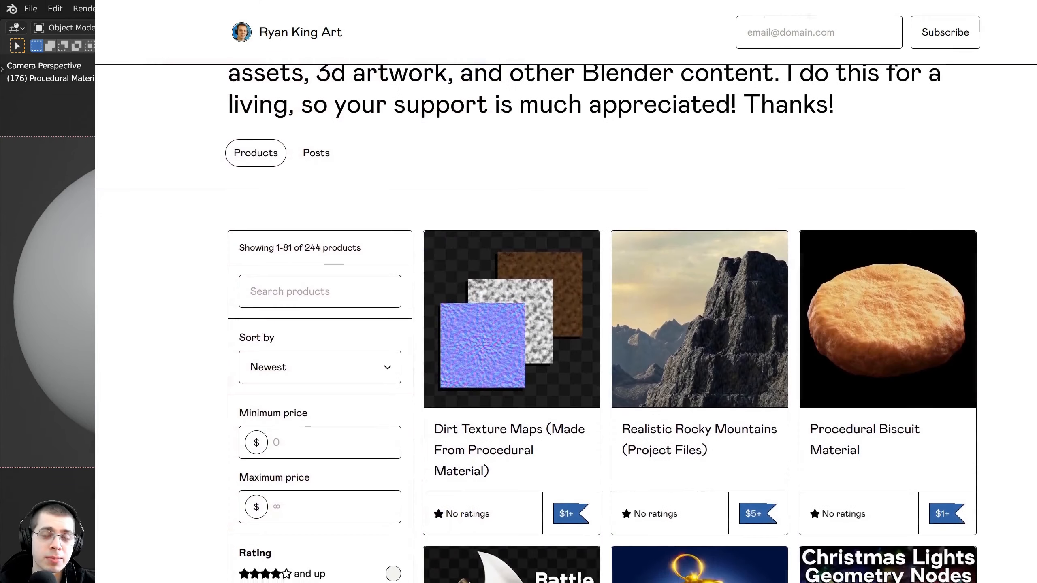
scroll(596, 310, "down", 5)
scroll(596, 310, "down", 5)
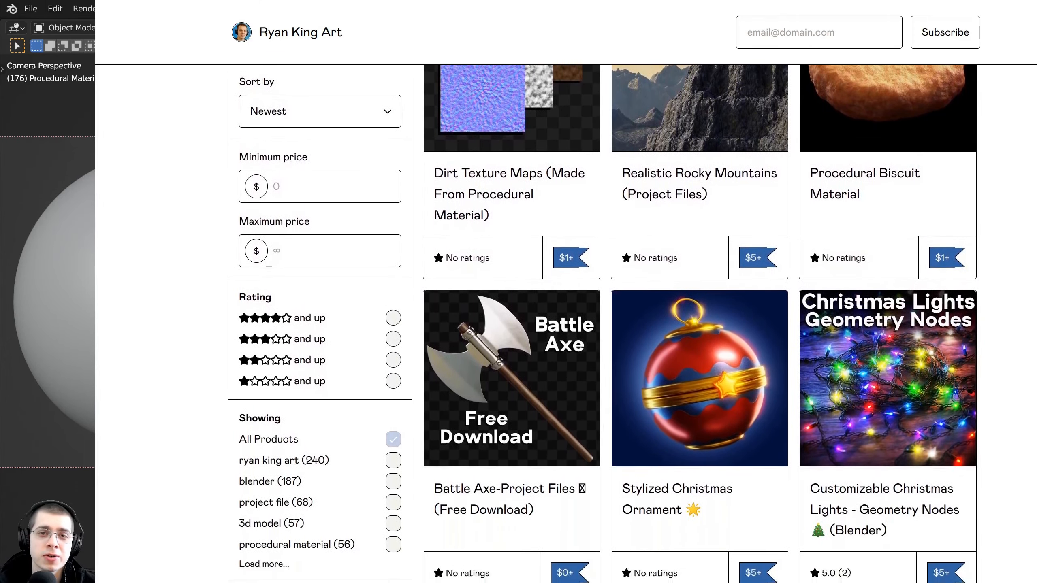
scroll(596, 310, "down", 5)
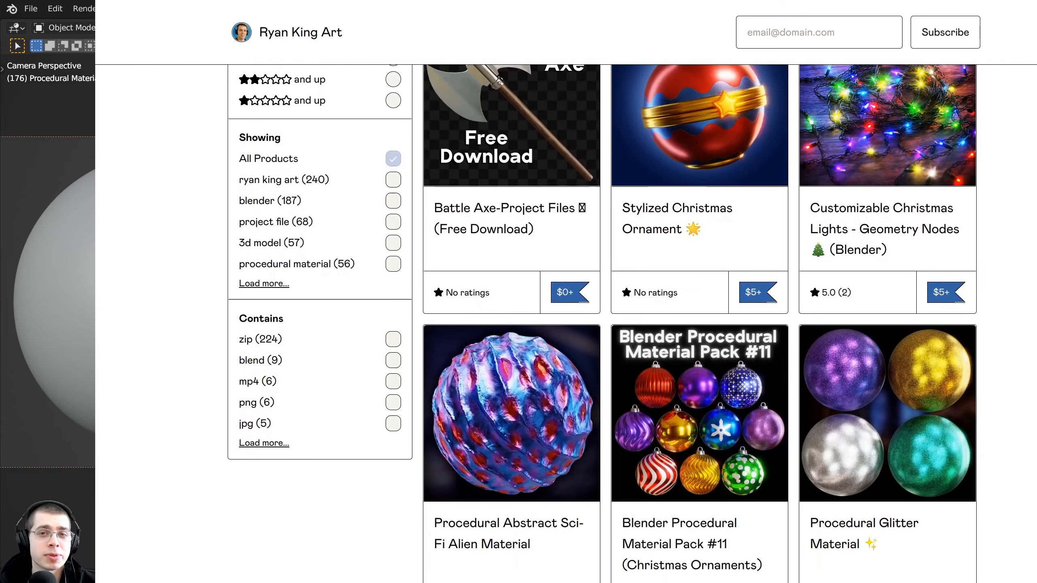
scroll(596, 310, "down", 3)
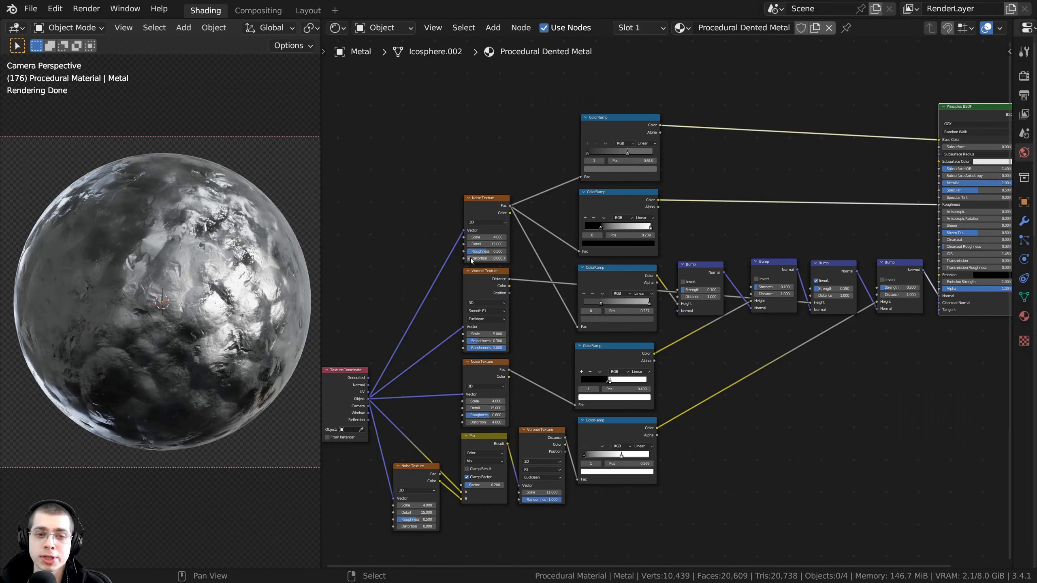
Step: Preview the outputs of the Noise Texture and Voronoi Texture nodes one after another on the metal sphere
scroll(570, 254, "up", 1)
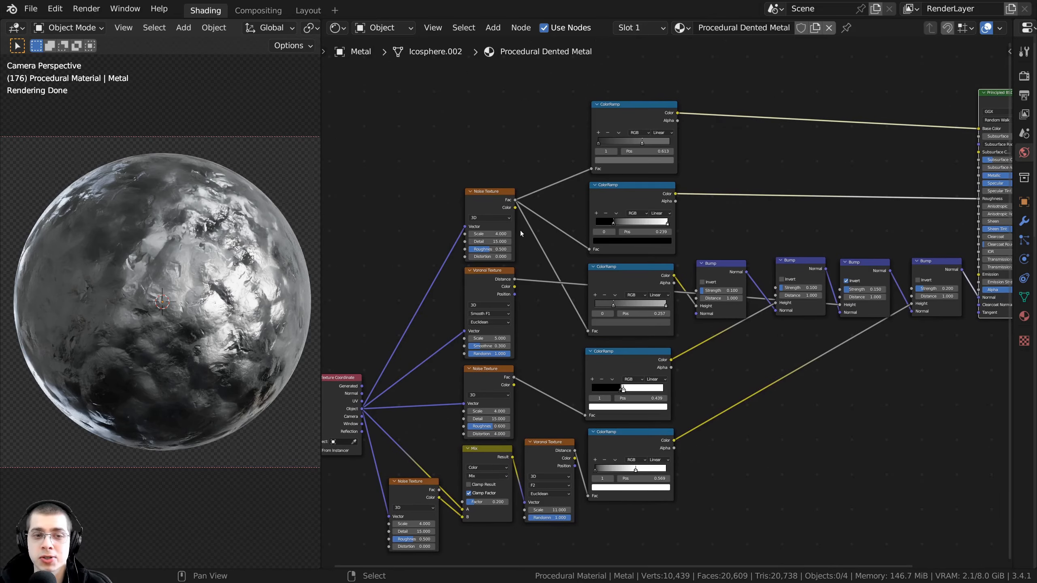
left_click(488, 205, "ctrl+shift")
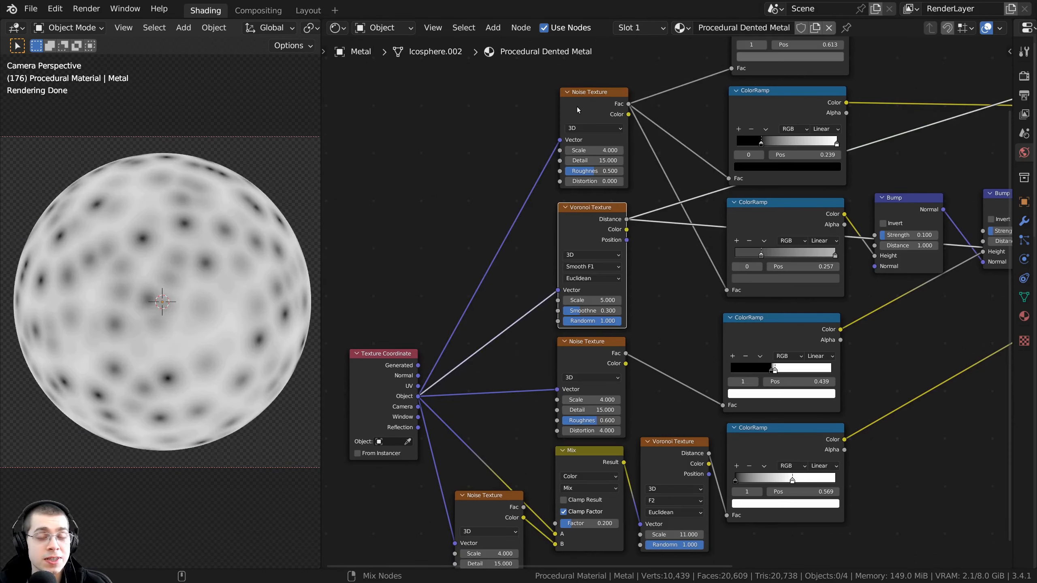
left_click(577, 107, "ctrl+shift")
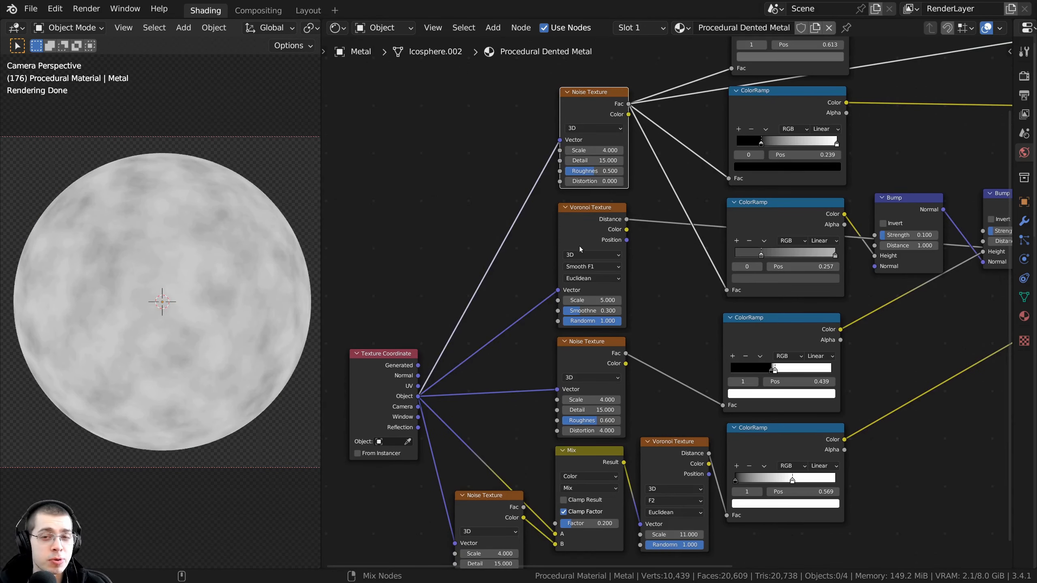
left_click(584, 247, "ctrl+shift")
scroll(585, 241, "up", 2)
left_click(539, 304, "ctrl+shift")
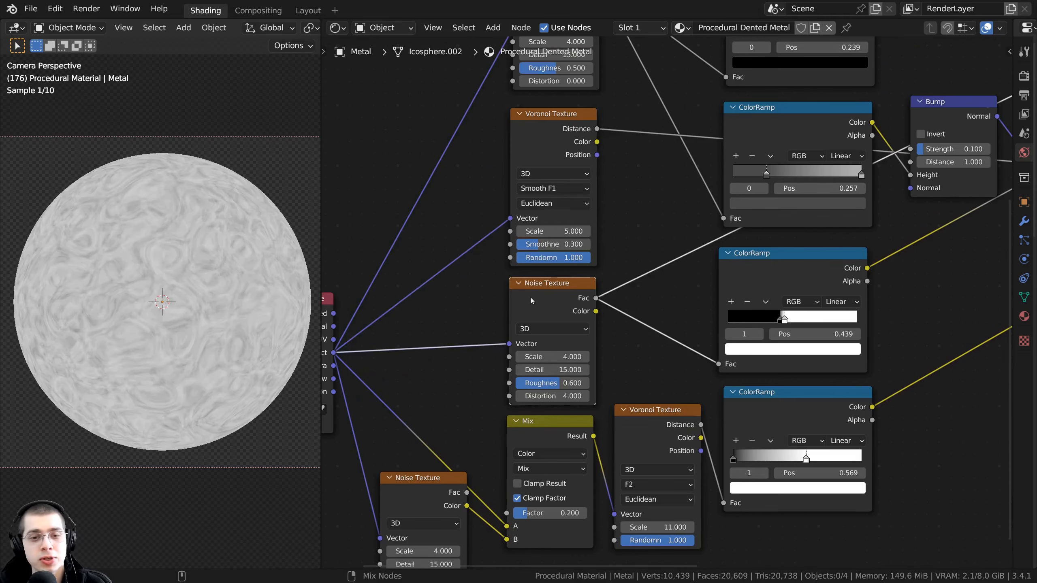
left_click(620, 415, "ctrl+shift")
scroll(592, 390, "down", 2)
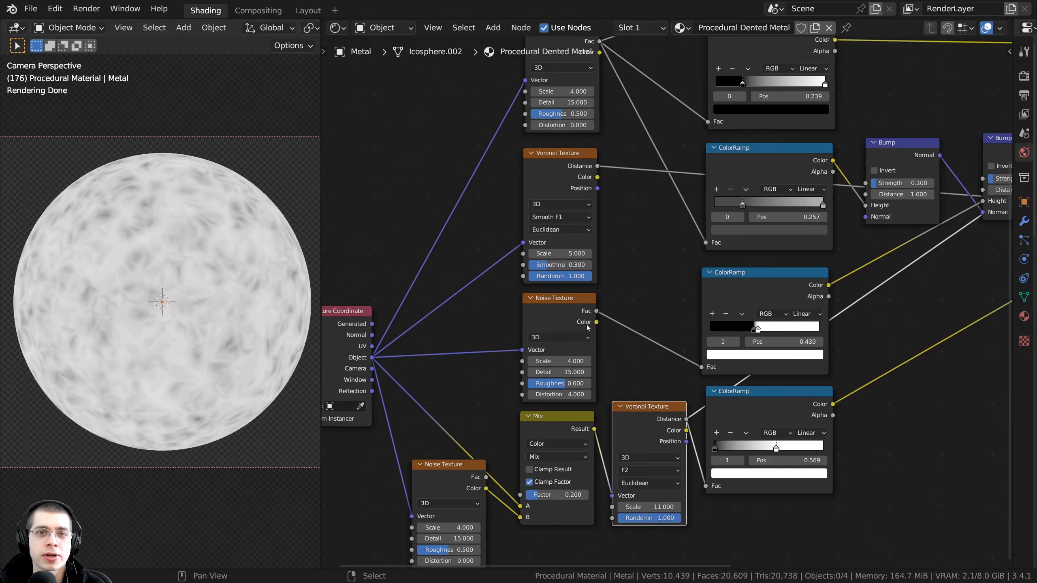
middle_click_drag(587, 324, 582, 360)
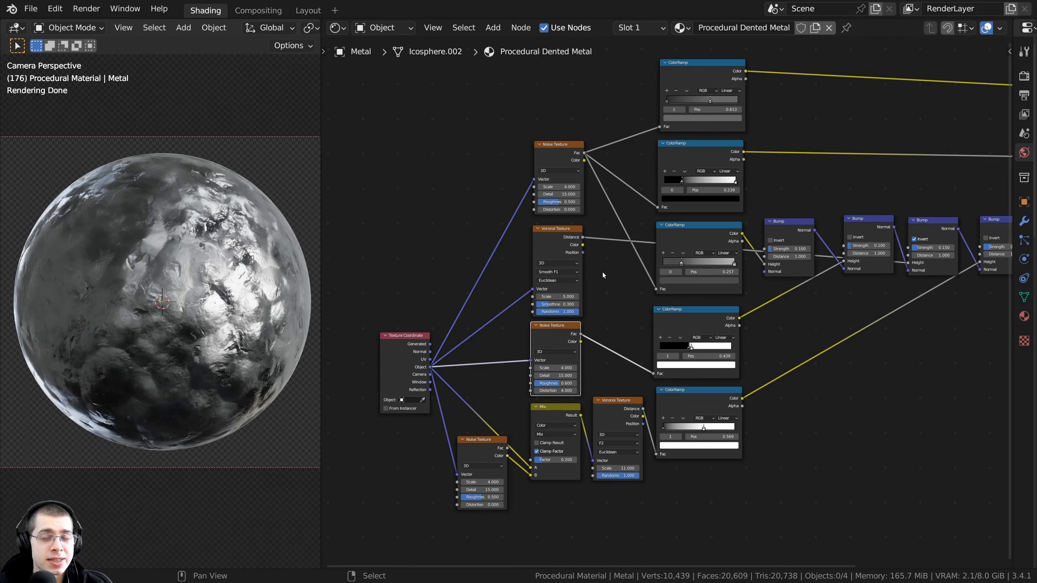
Step: Examine the Voronoi and Noise Texture settings and the full node network of the Procedural Dented Metal material
scroll(614, 261, "up", 3)
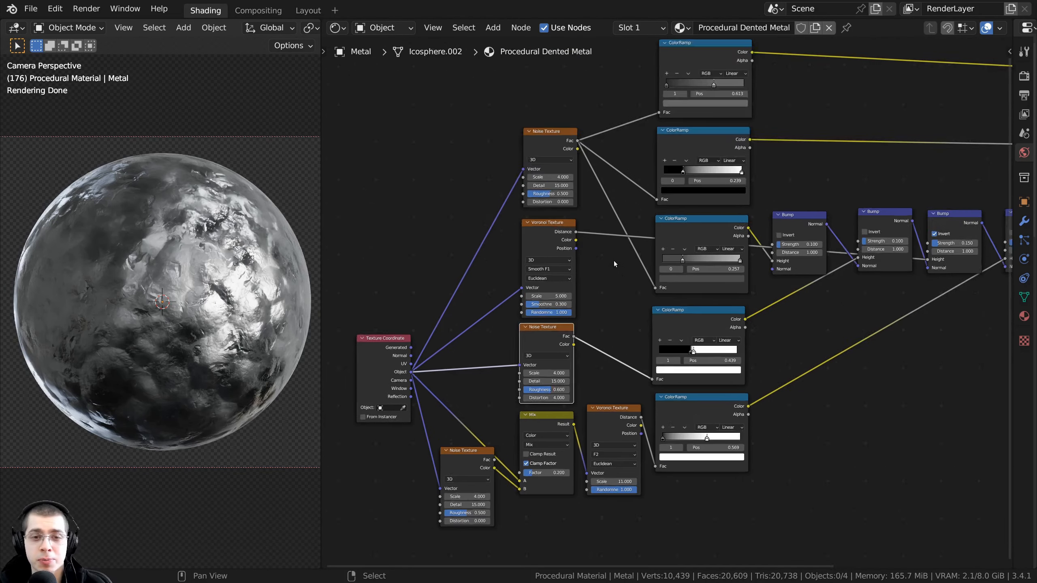
scroll(527, 282, "up", 3)
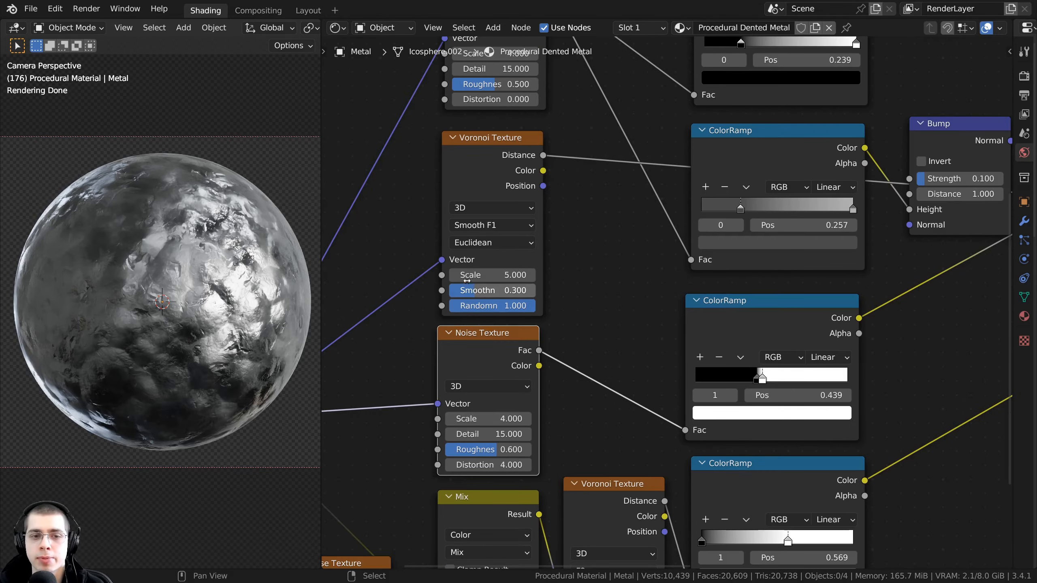
mouse_move(466, 279)
left_mouse_down()
mouse_move(499, 279)
mouse_move(466, 279)
left_mouse_up()
left_click_drag(476, 291, 475, 291)
scroll(523, 238, "down", 2)
scroll(523, 238, "up", 2)
left_click_drag(449, 163, 510, 163)
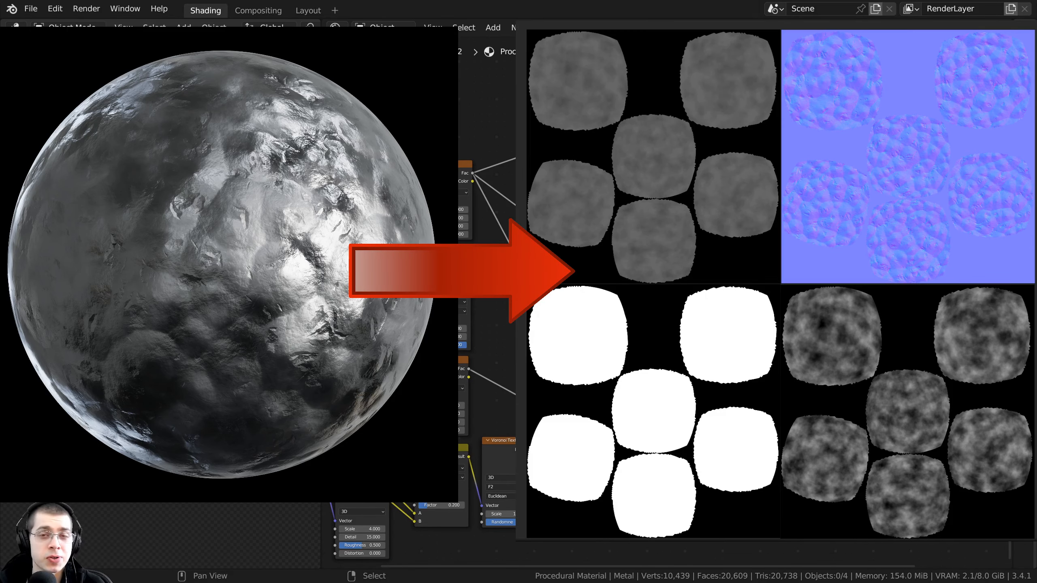
middle_click_drag(349, 454, 405, 428)
scroll(405, 429, "down", 1)
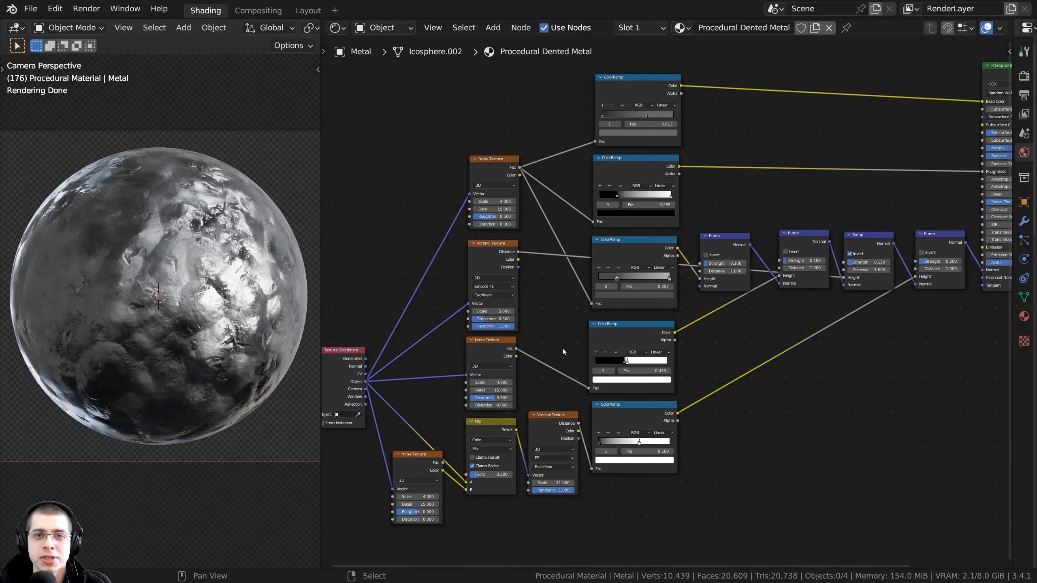
middle_click_drag(572, 338, 580, 329)
scroll(580, 329, "down", 1)
left_click_drag(698, 28, 784, 26)
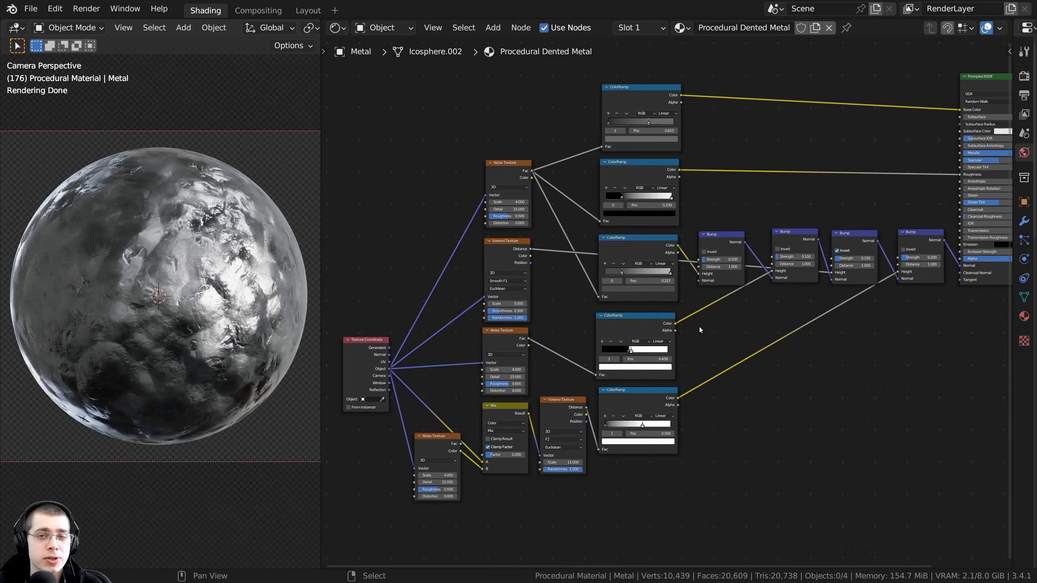
scroll(697, 328, "down", 1)
mouse_move(683, 333)
middle_mouse_down()
mouse_move(639, 354)
mouse_move(663, 333)
middle_mouse_up()
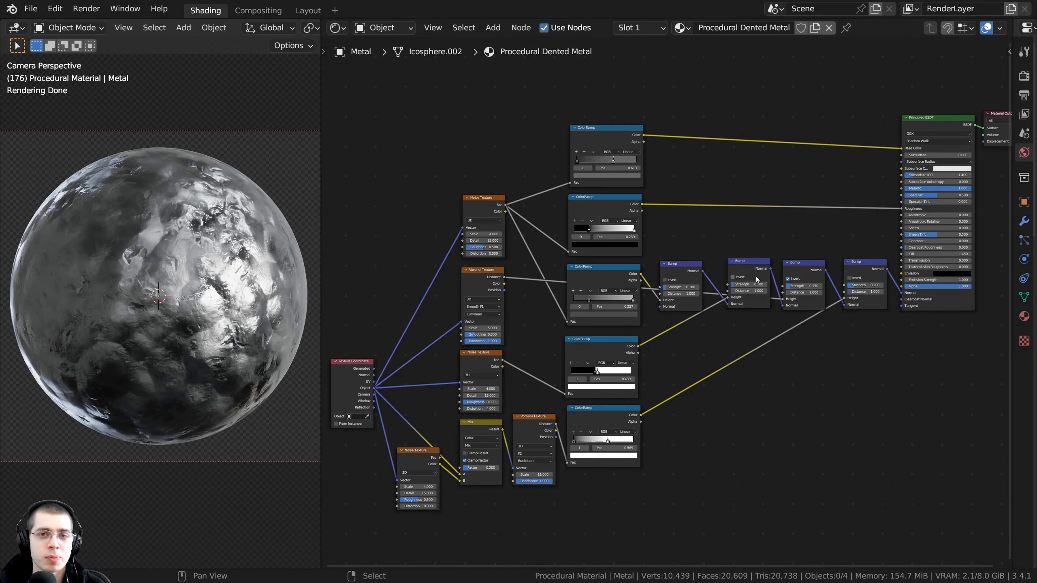
mouse_move(699, 226)
middle_mouse_down()
mouse_move(690, 234)
mouse_move(704, 224)
middle_mouse_up()
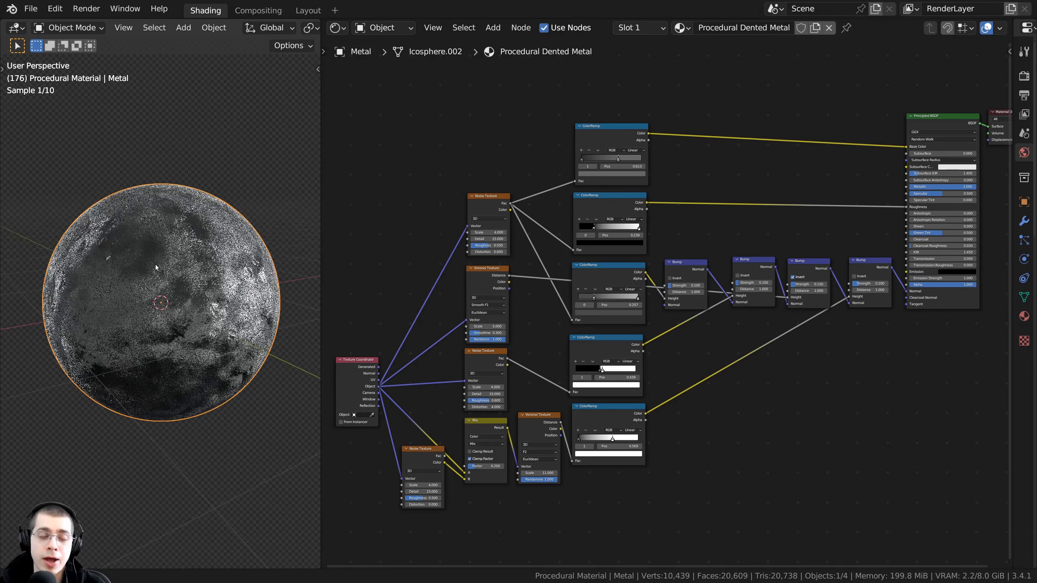
Step: Examine the dented metal surface of the sphere from several angles, ending in the camera view
mouse_move(156, 264)
middle_mouse_down()
mouse_move(132, 281)
mouse_move(147, 274)
middle_mouse_up()
scroll(146, 267, "up", 2)
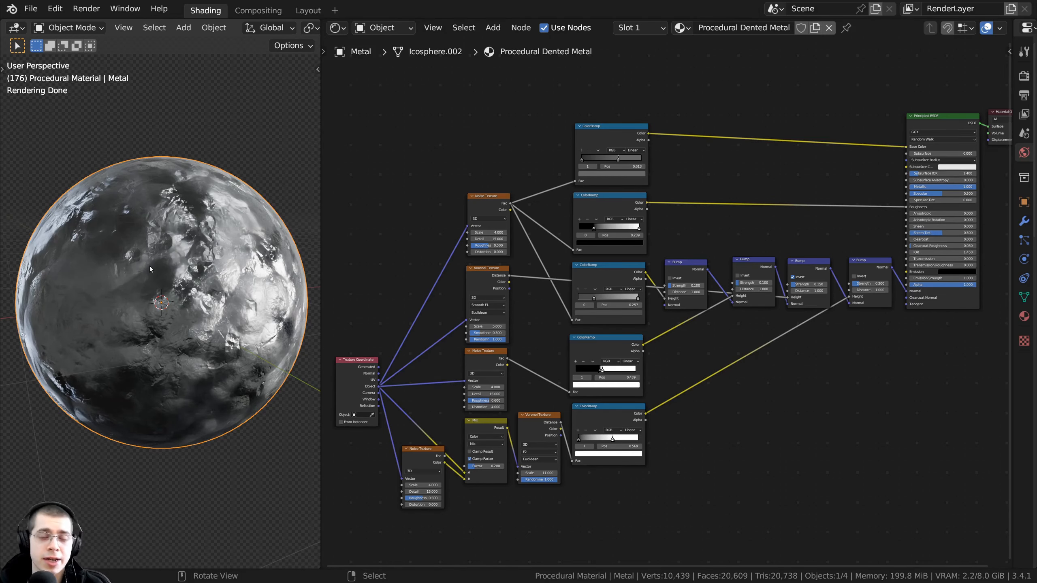
middle_click_drag(148, 268, 158, 268)
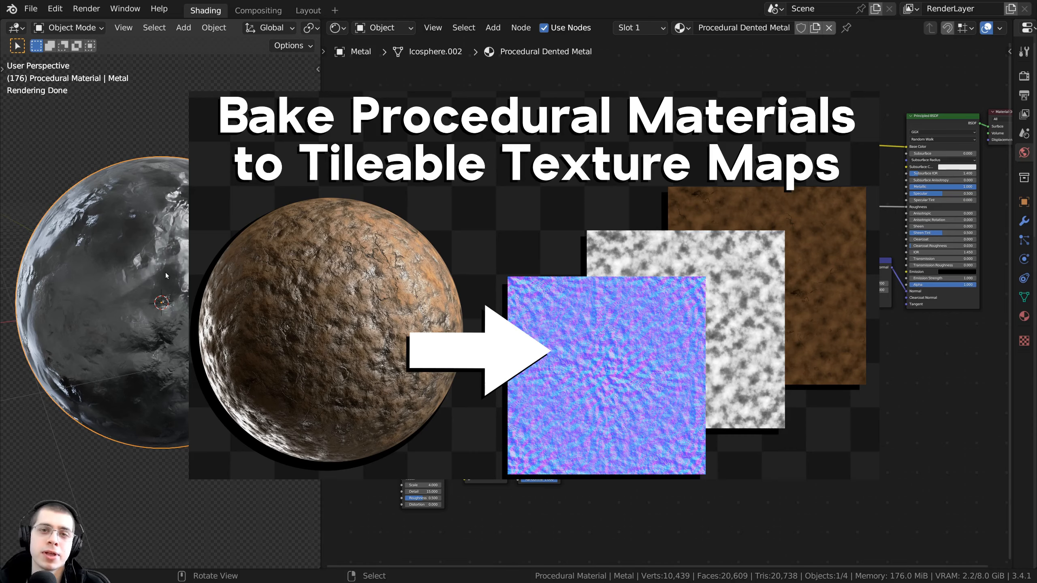
middle_click_drag(184, 268, 225, 272)
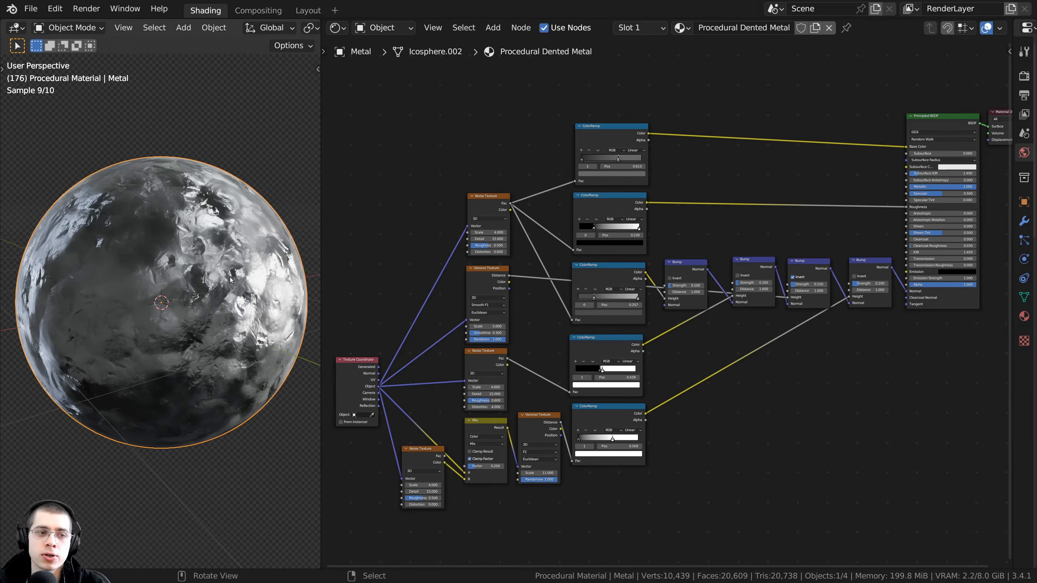
key("KP_0")
key("Home")
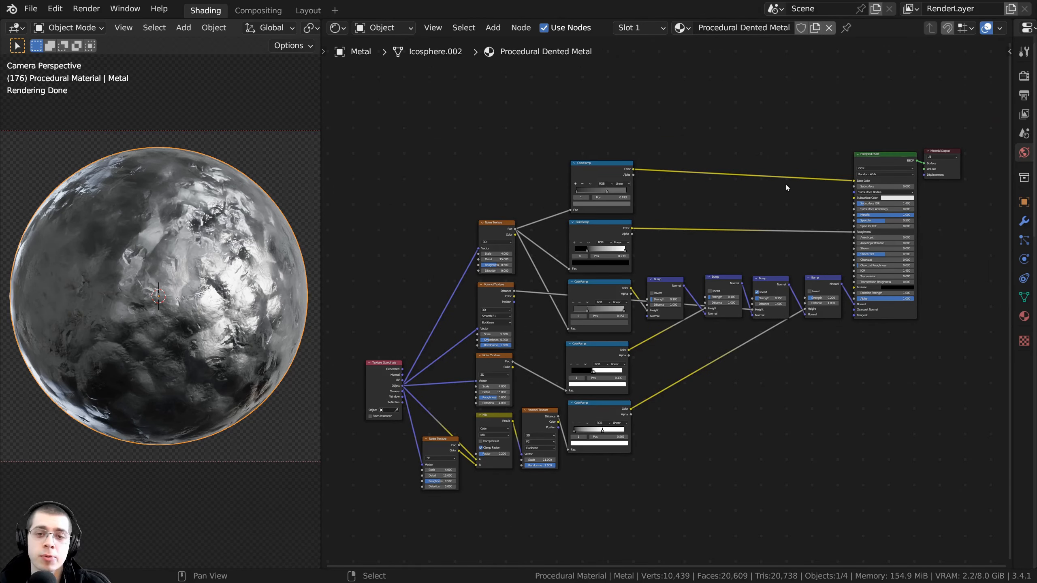
Step: Add an Image Texture node in the empty area above the Principled BSDF node
middle_click_drag(764, 173, 708, 208)
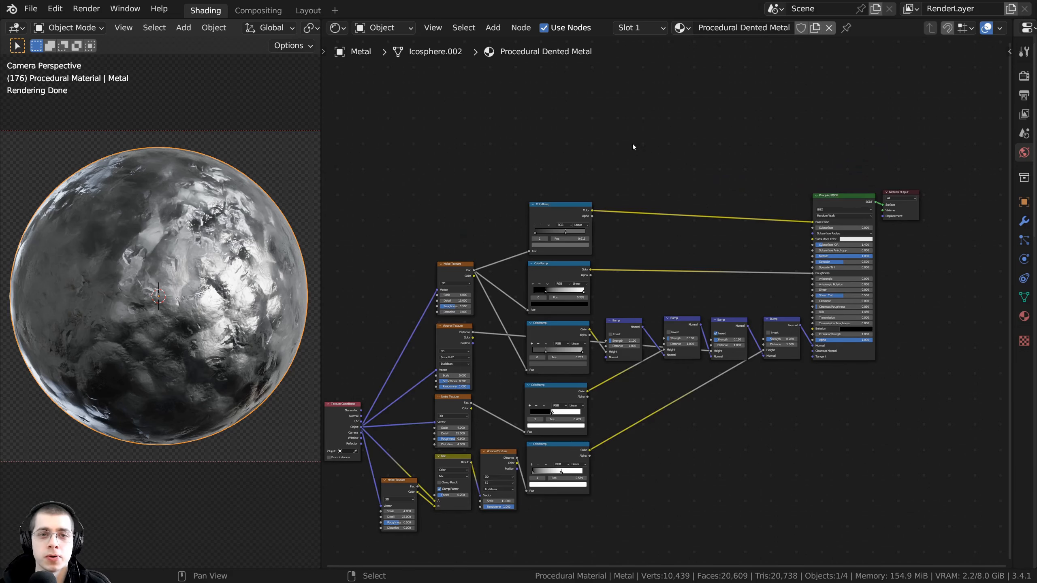
middle_click_drag(633, 145, 663, 120)
middle_click_drag(753, 112, 752, 70)
middle_click_drag(765, 140, 621, 306)
scroll(621, 307, "up", 5)
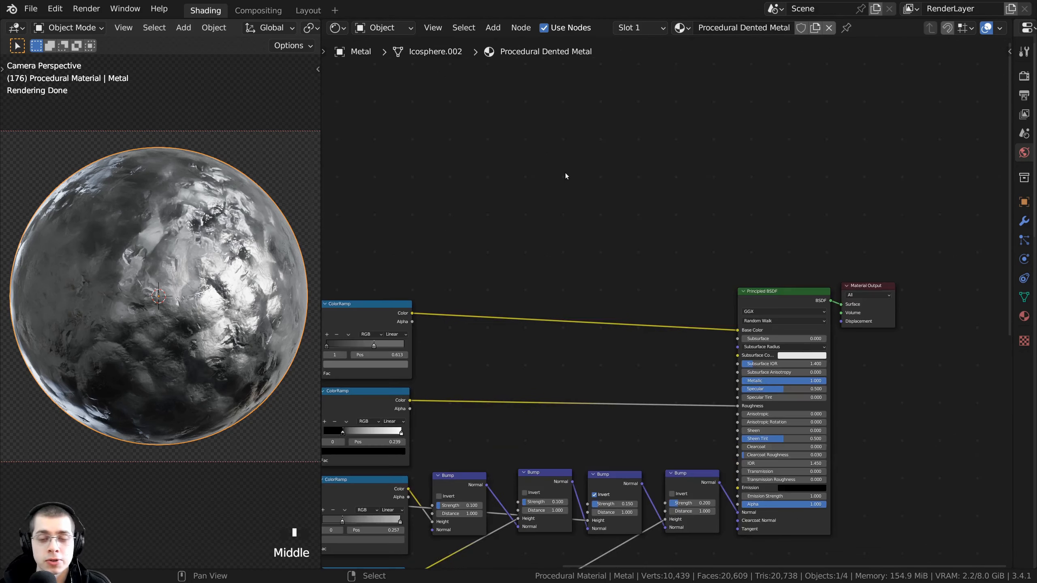
scroll(566, 175, "up", 1)
middle_click_drag(691, 228, 623, 189)
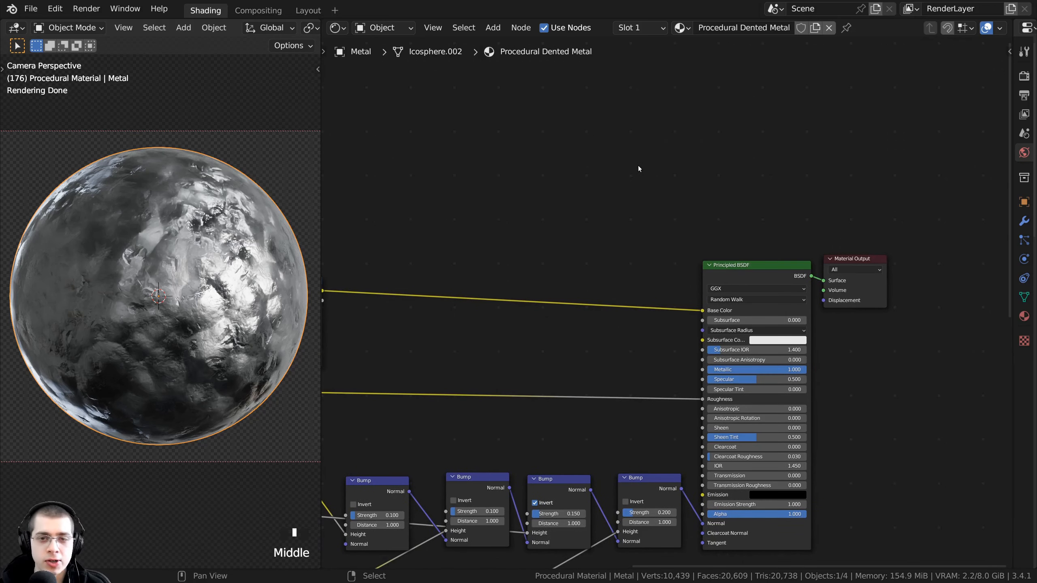
key("shift+a")
left_click(584, 164)
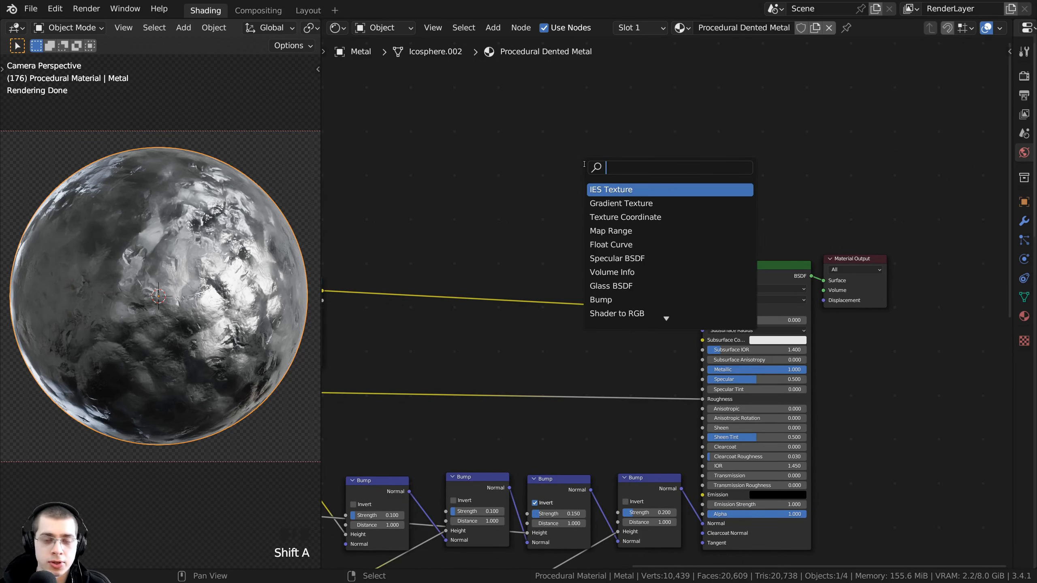
type("imag")
key("Return")
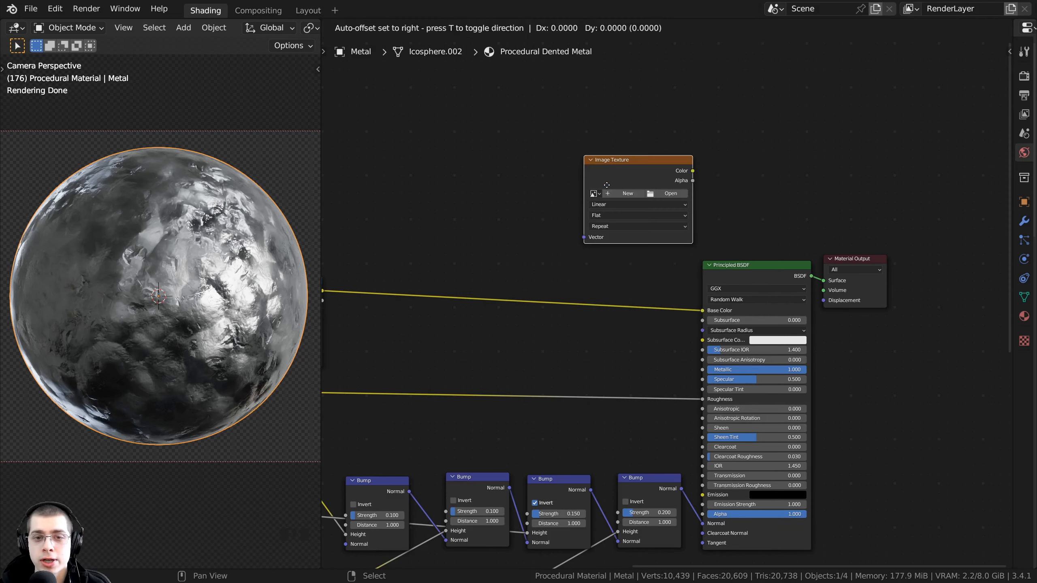
left_click(714, 188)
middle_click_drag(714, 188, 630, 170)
scroll(631, 169, "up", 3)
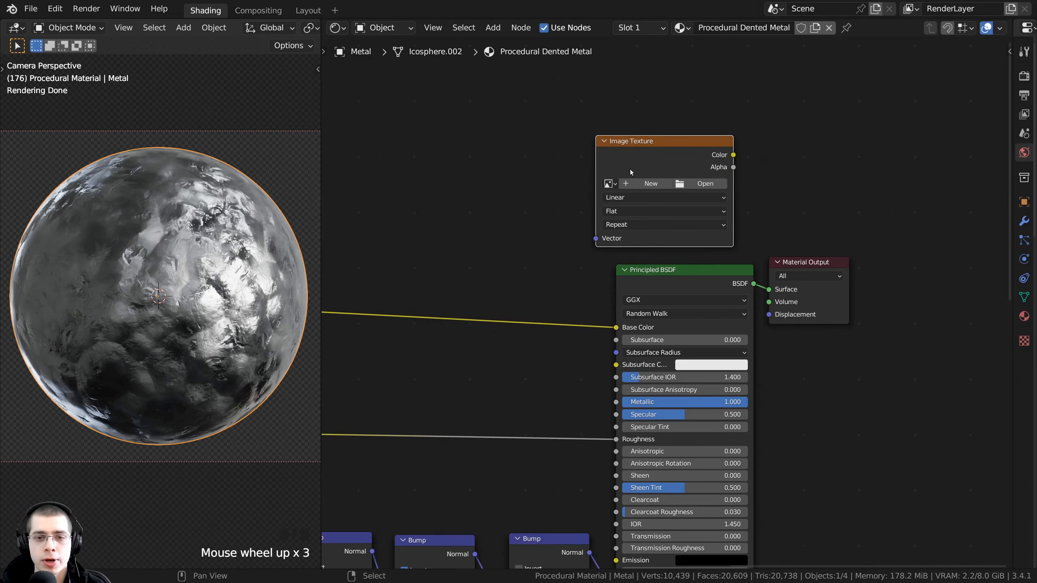
left_click_drag(631, 169, 642, 171)
Step: Start a new image in the Image Texture node and name it "Dented Metal"
scroll(653, 221, "up", 2)
middle_click_drag(642, 206, 690, 315)
scroll(632, 205, "up", 3)
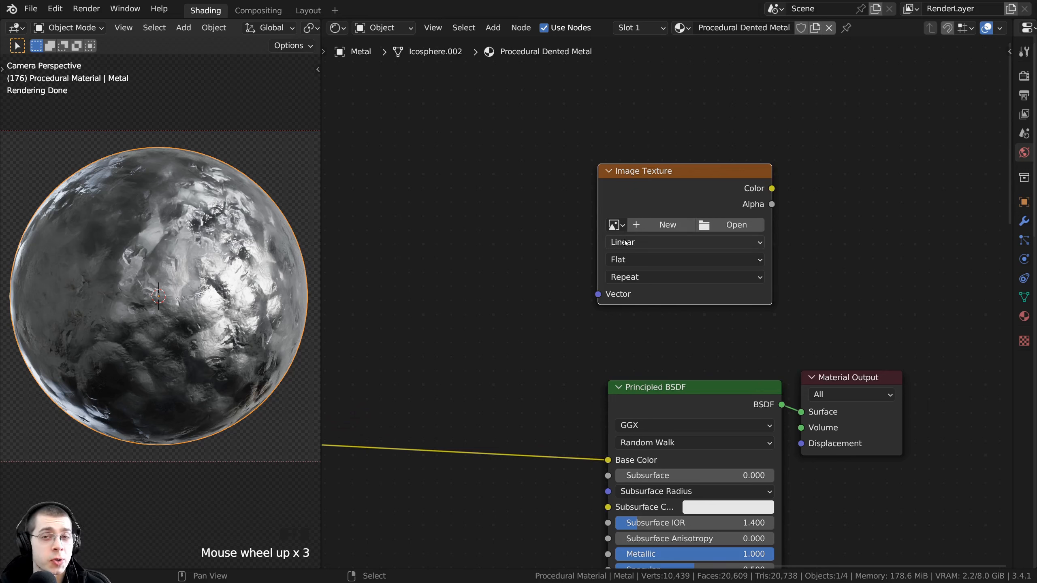
left_click(662, 225)
left_click(670, 249)
type("Den")
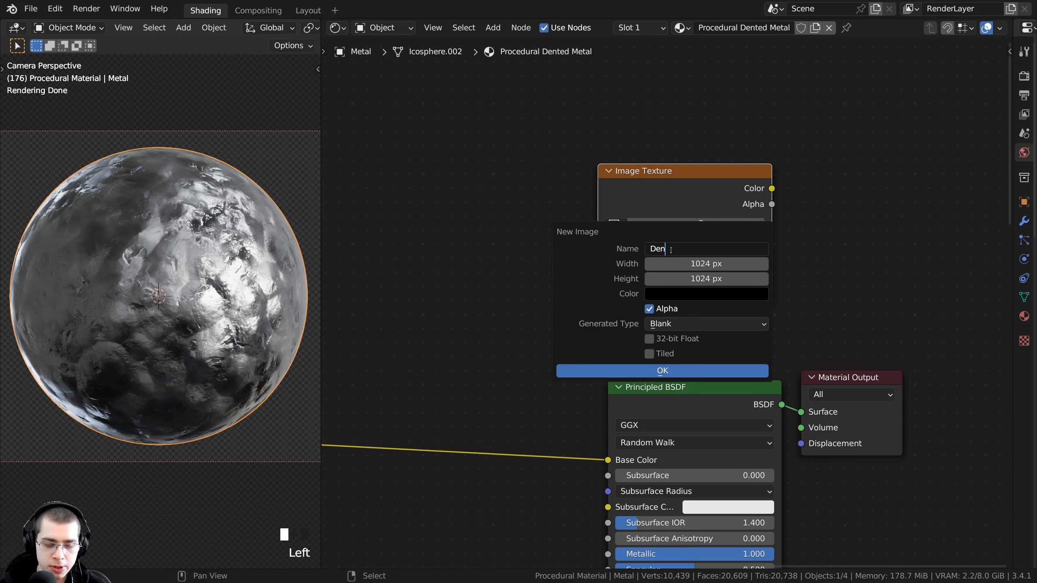
type("ted Metal")
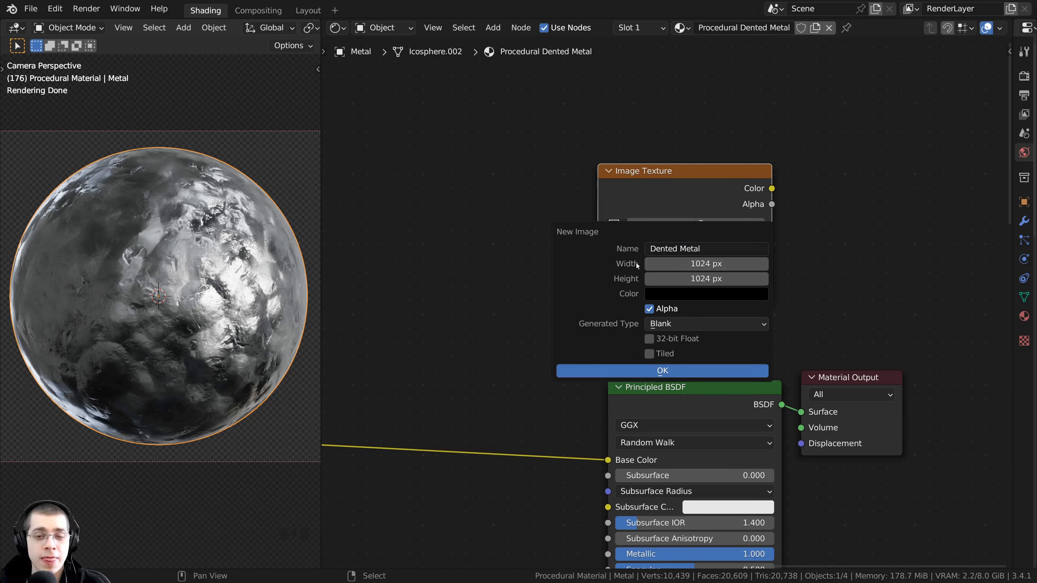
key("Return")
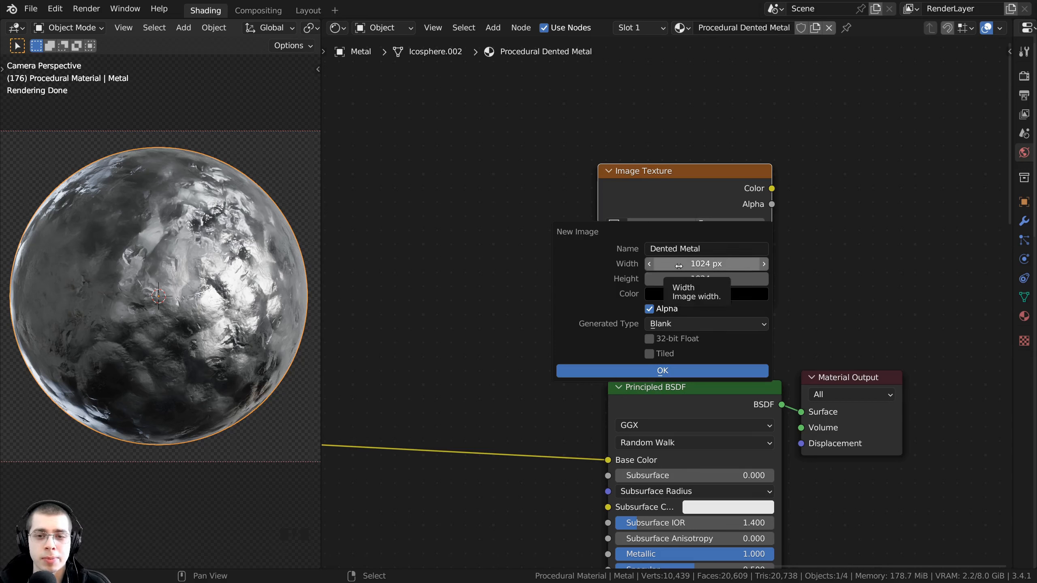
Step: Set both the width and the height of the new image to 4069 px
left_click(652, 263)
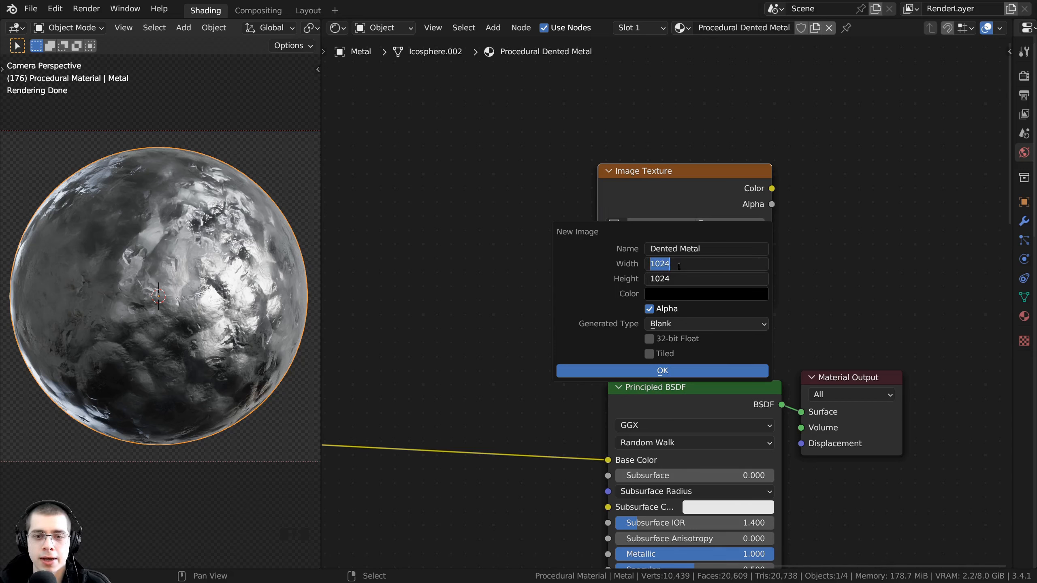
type("4069")
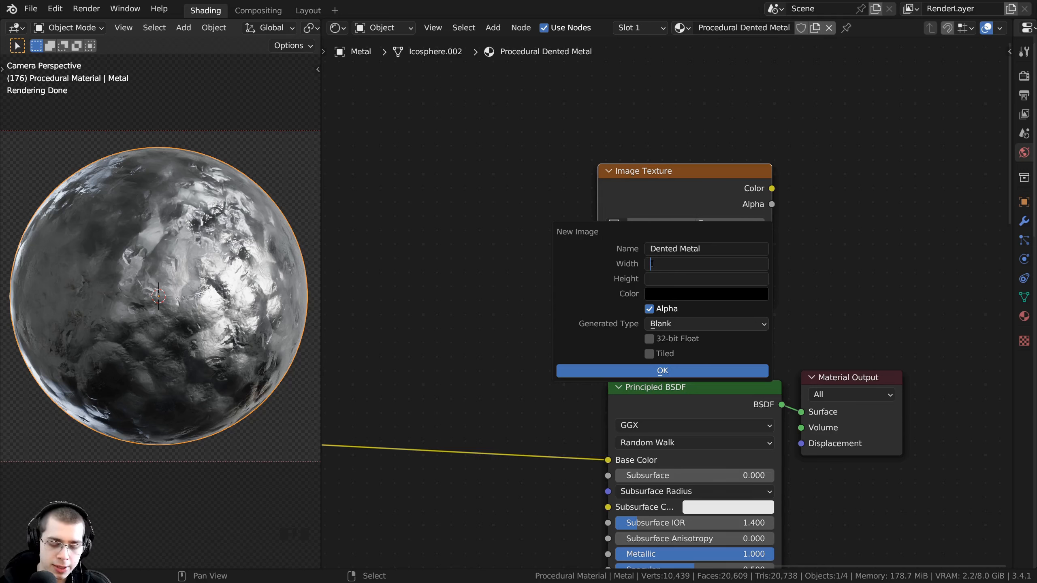
key("Return")
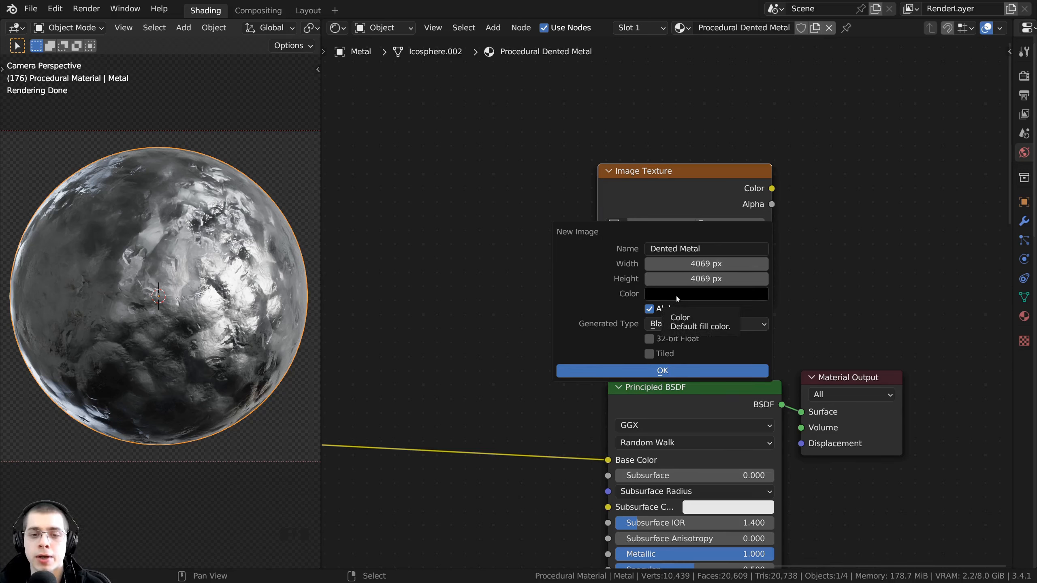
Step: Create the new blank image and nudge its Image Texture node into place above the Principled BSDF
left_click(647, 373)
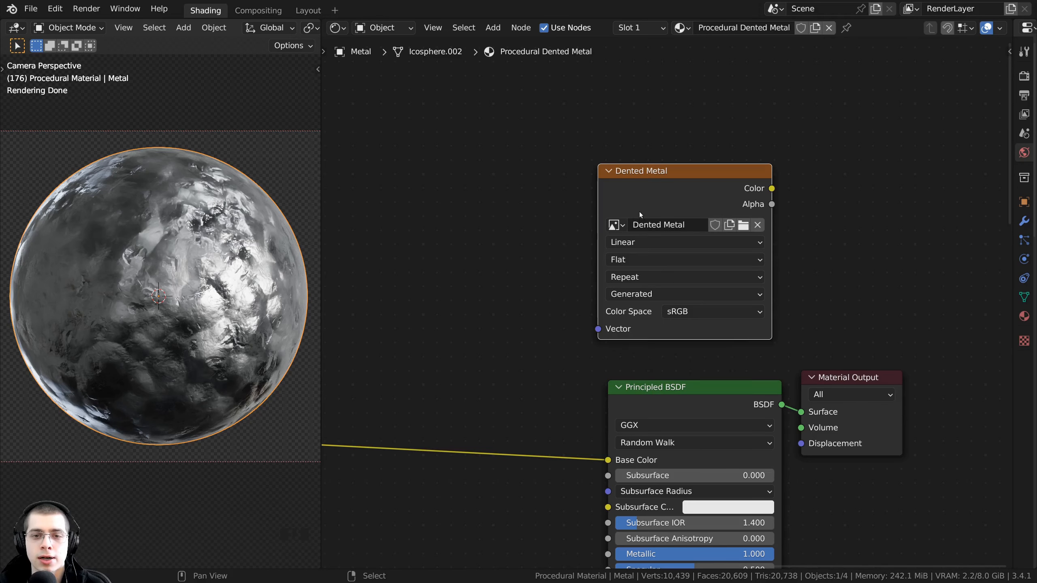
left_click_drag(659, 190, 663, 197)
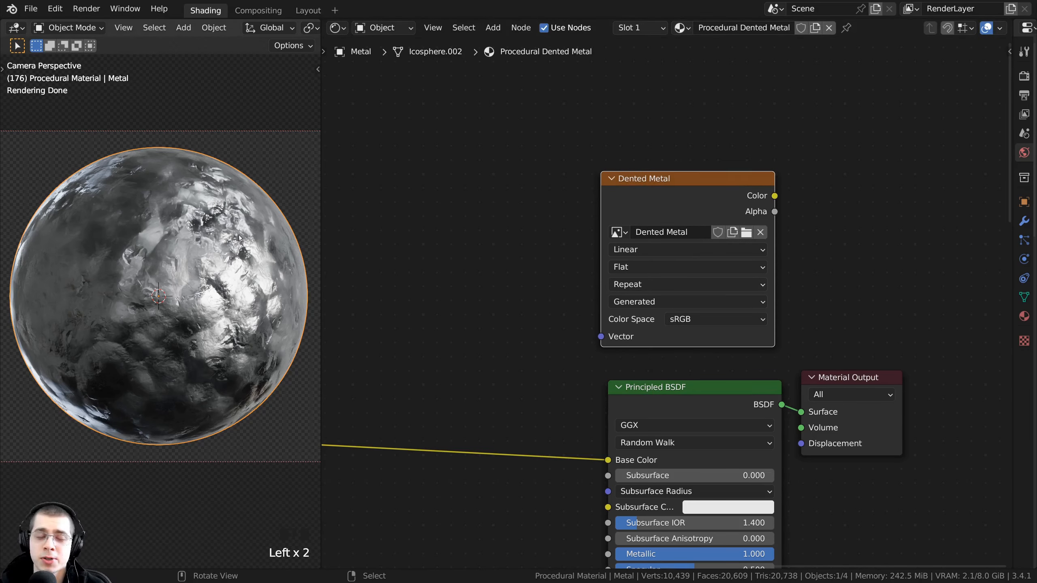
key("Tab")
key("Tab")
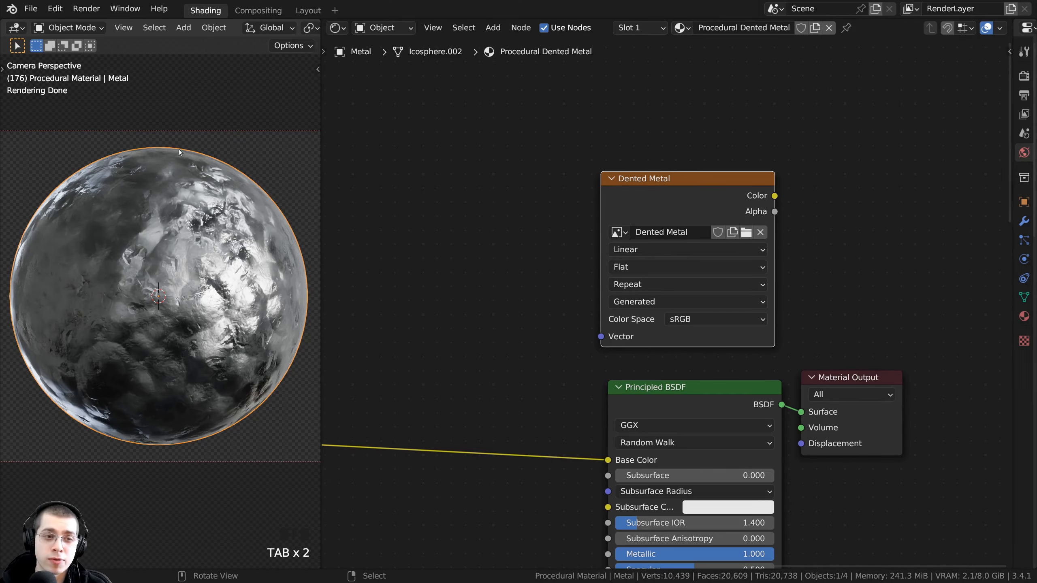
key("Tab")
key("Tab")
left_click_drag(703, 205, 705, 206)
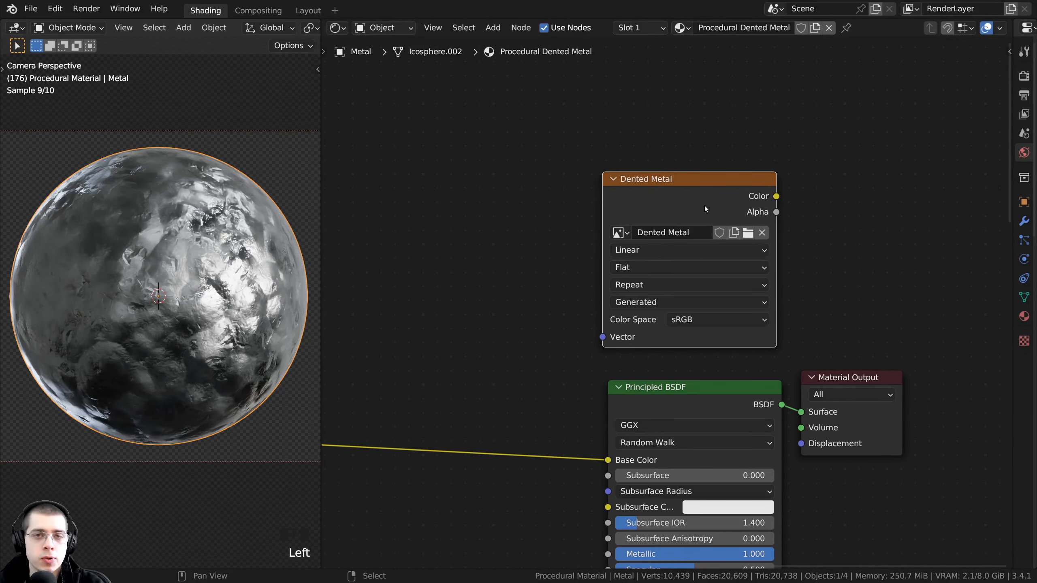
middle_click_drag(195, 252, 114, 216, "shift")
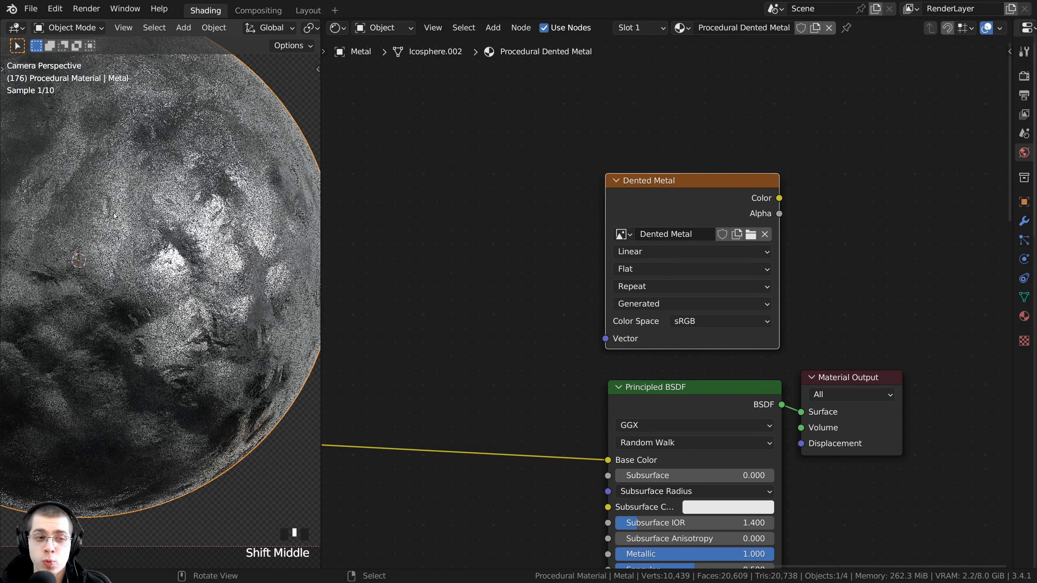
left_click_drag(719, 204, 722, 208)
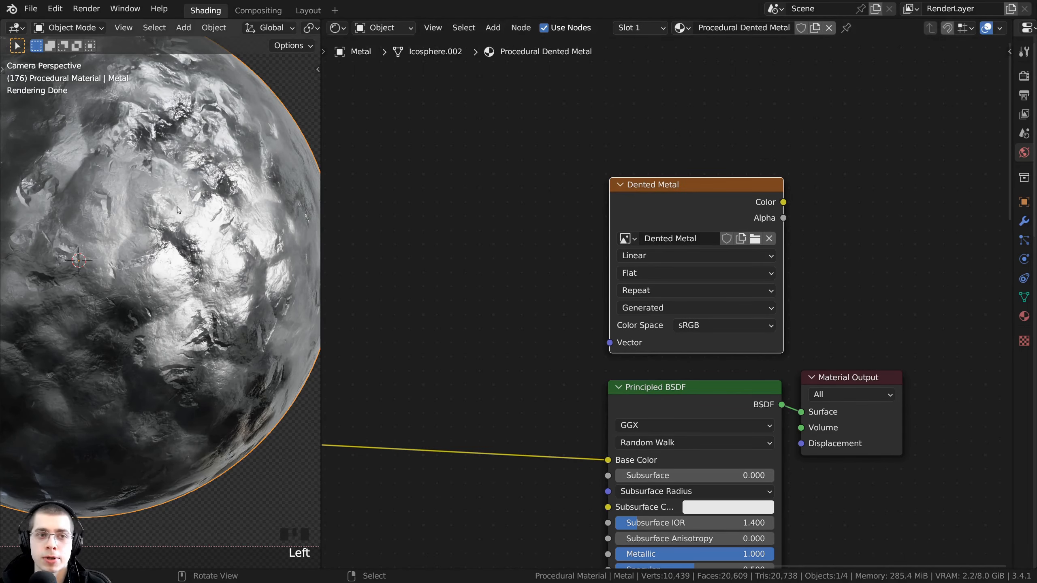
scroll(177, 210, "down", 5)
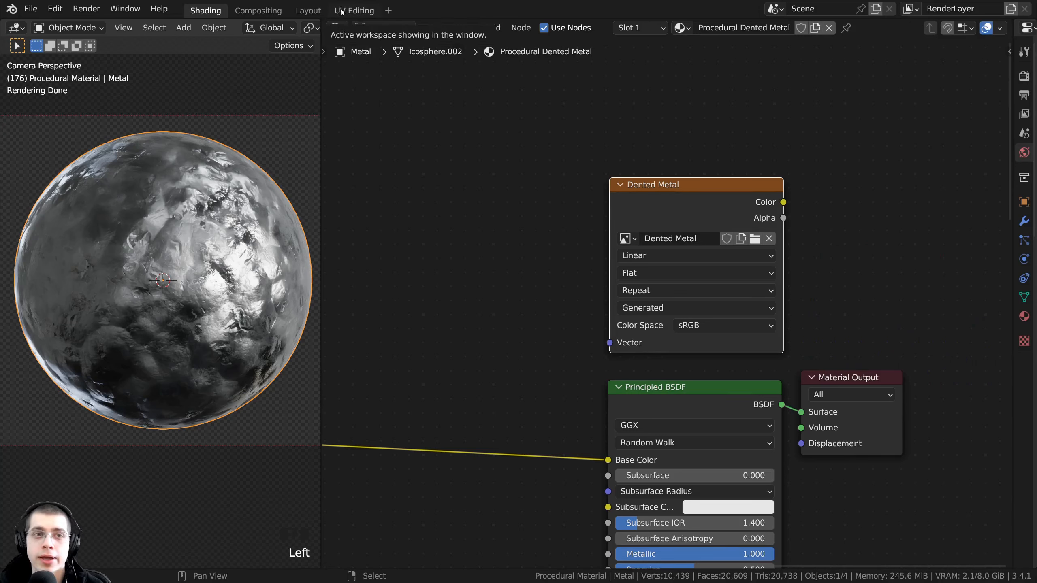
Step: Switch to the UV Editing workspace for the Metal sphere
left_click(388, 12)
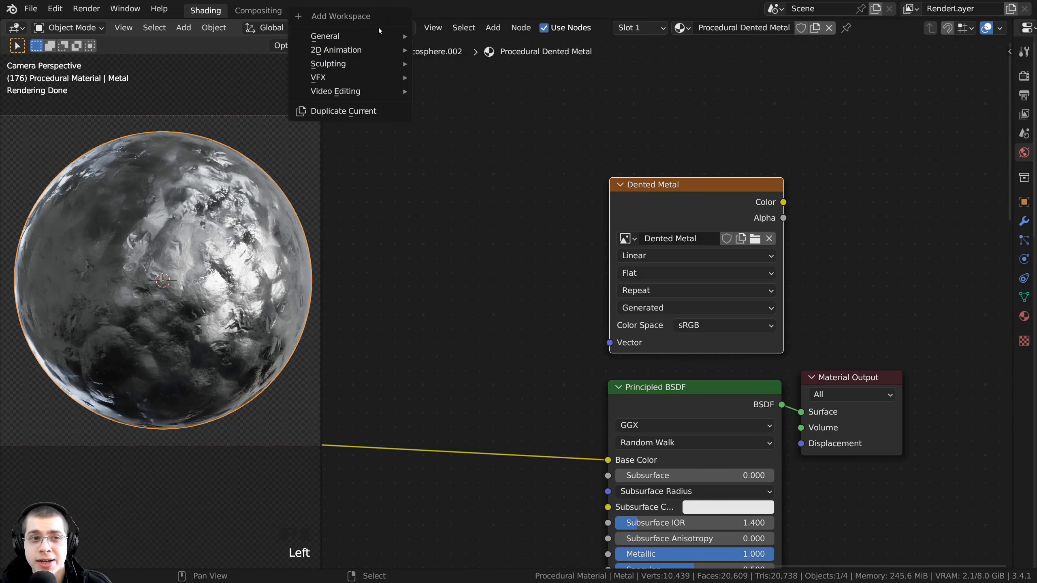
mouse_move(377, 36)
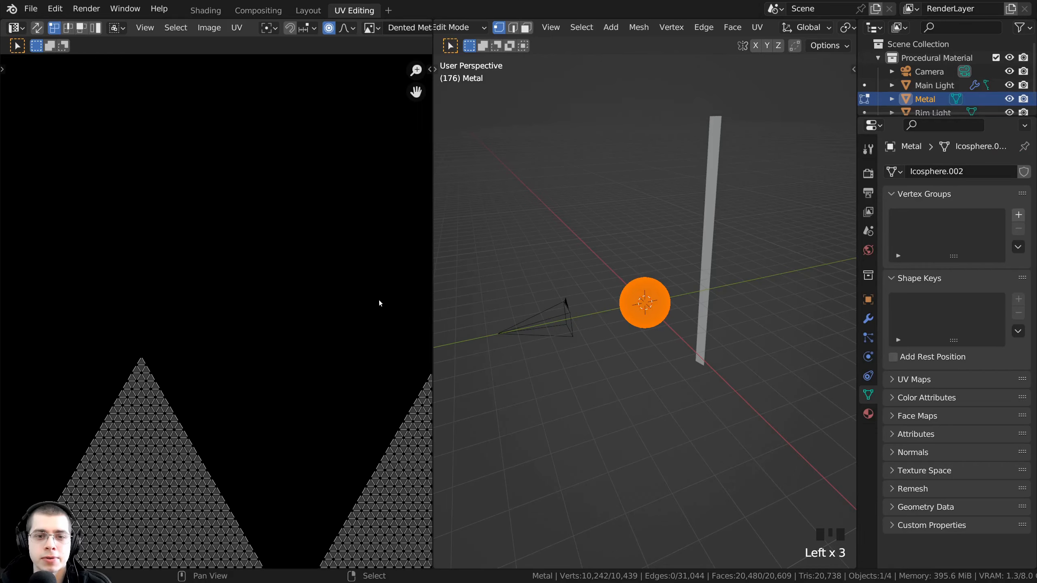
scroll(379, 300, "down", 5)
scroll(689, 318, "up", 8)
scroll(689, 317, "up", 1)
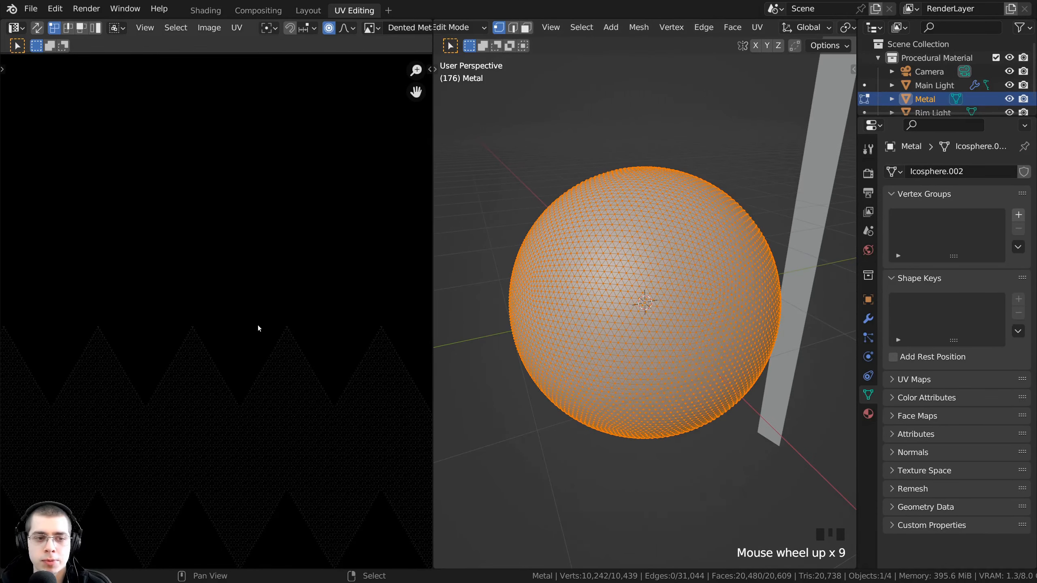
Step: Select all of the sphere's UVs in the UV editor
scroll(258, 325, "down", 5)
scroll(562, 308, "up", 1)
middle_click_drag(581, 190, 575, 184)
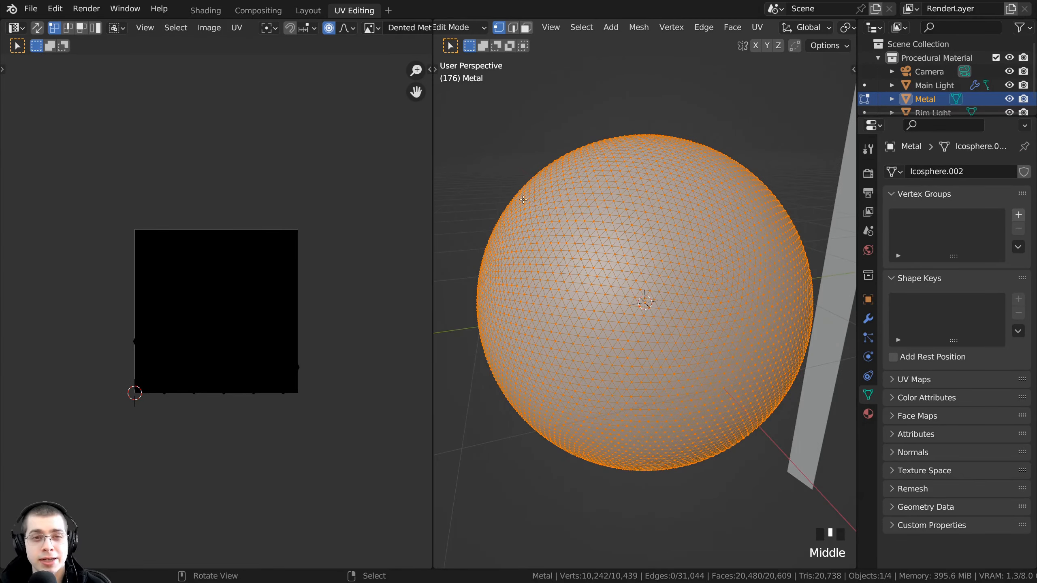
scroll(193, 125, "up", 2)
scroll(230, 257, "up", 2)
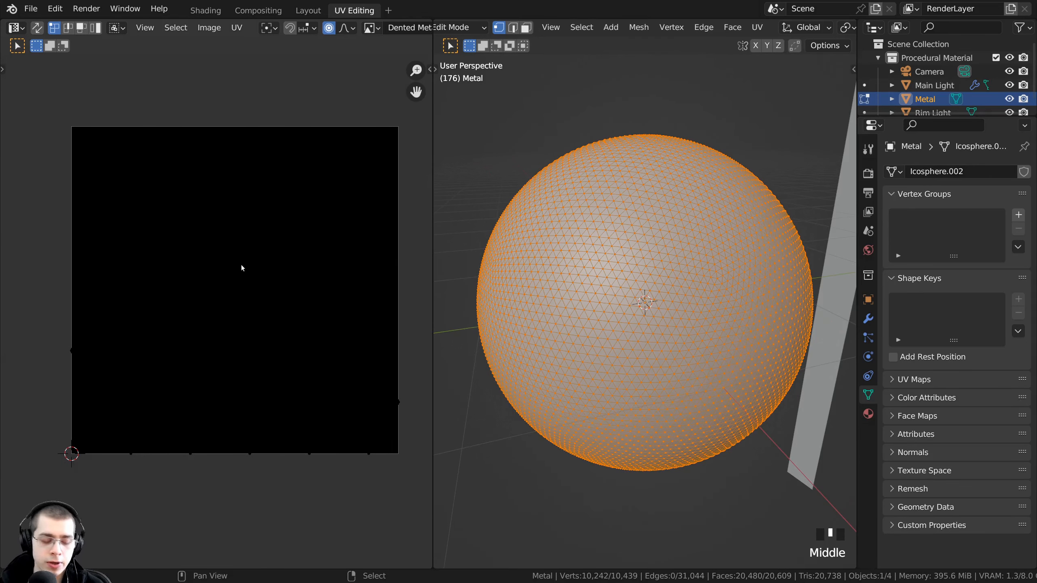
middle_click_drag(241, 269, 222, 267)
key("a")
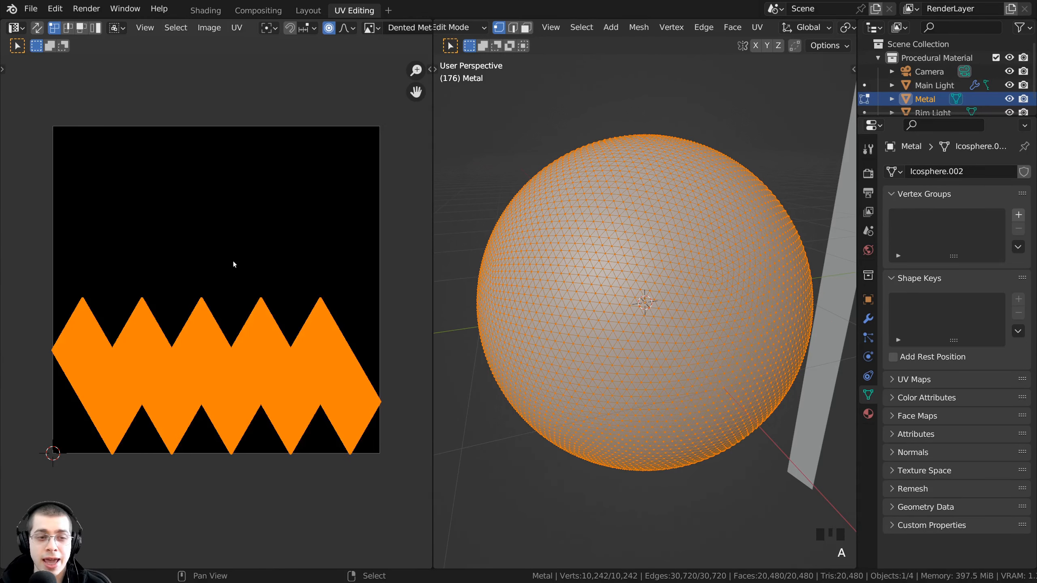
Step: Examine the sphere's existing UV layout over the blank image and its mesh from several angles
scroll(300, 334, "up", 1)
middle_click_drag(310, 318, 306, 325)
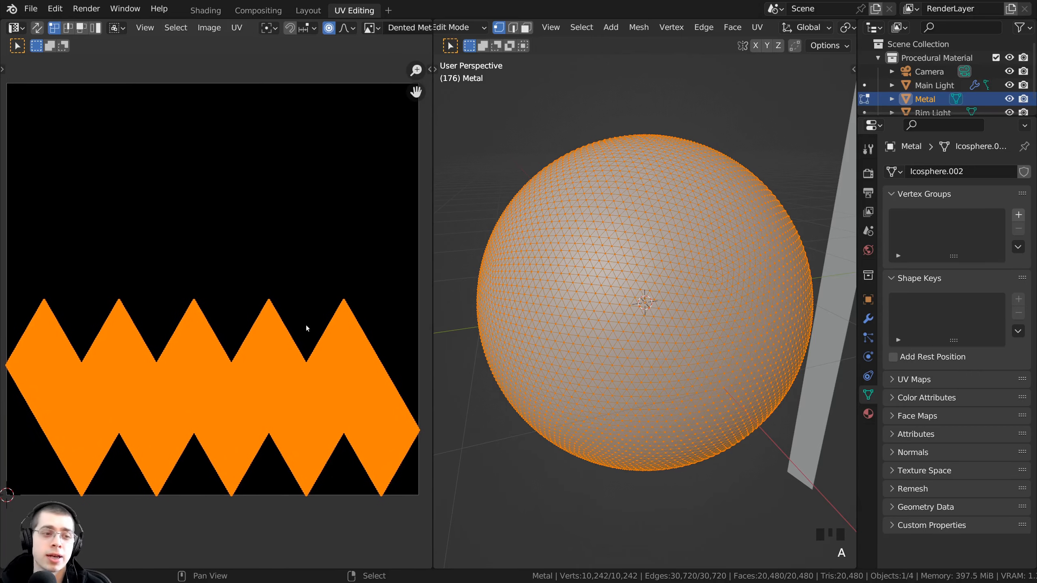
scroll(549, 223, "down", 1)
middle_click_drag(549, 223, 498, 208)
scroll(498, 208, "up", 1)
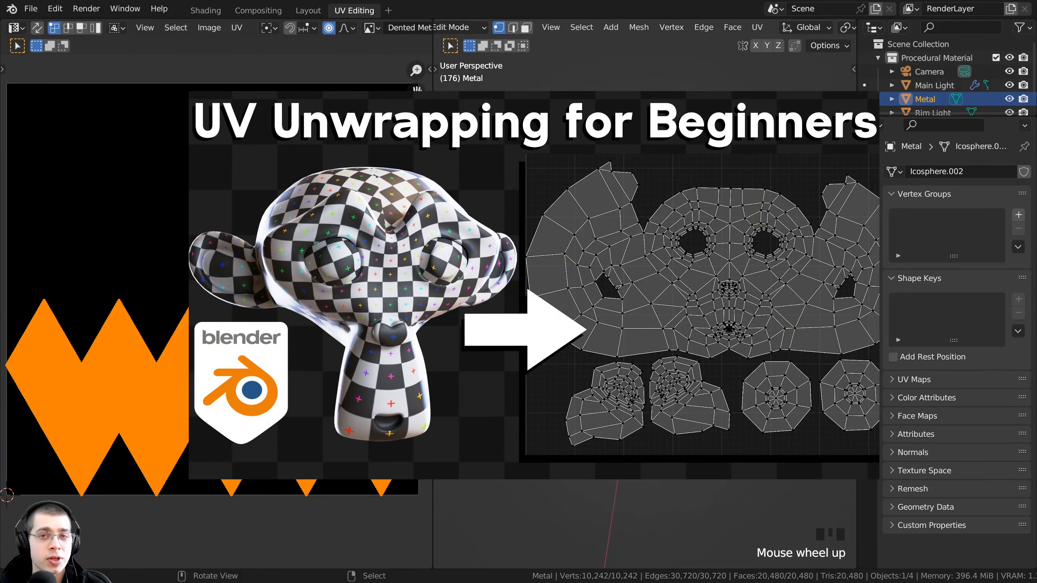
middle_click_drag(550, 204, 585, 187, "shift")
scroll(586, 124, "up", 1)
scroll(586, 125, "down", 1)
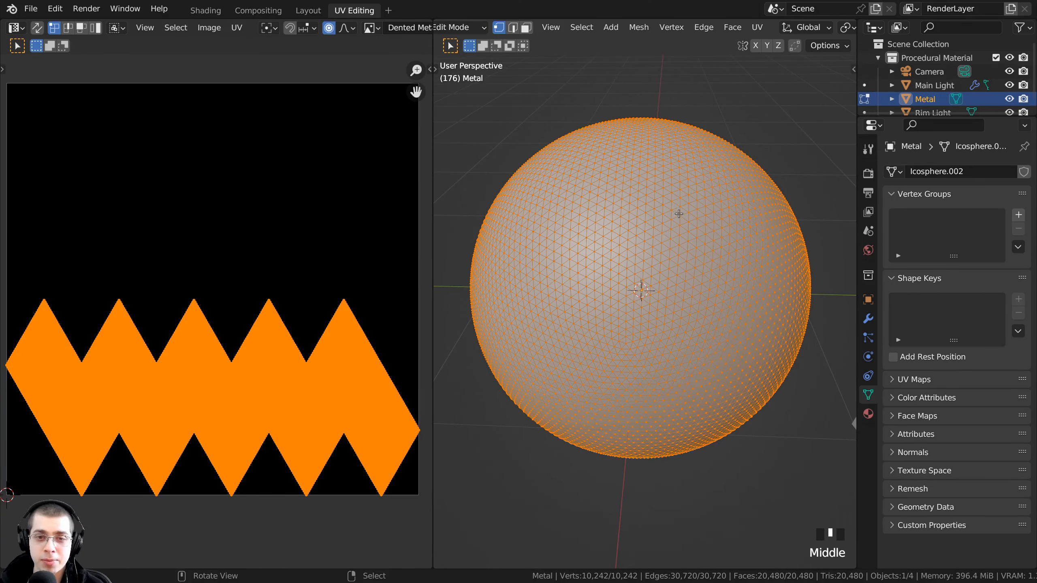
Step: Unwrap the entire sphere mesh with Smart UV Project, using an island margin of 0.01
key("a")
key("a")
key("a")
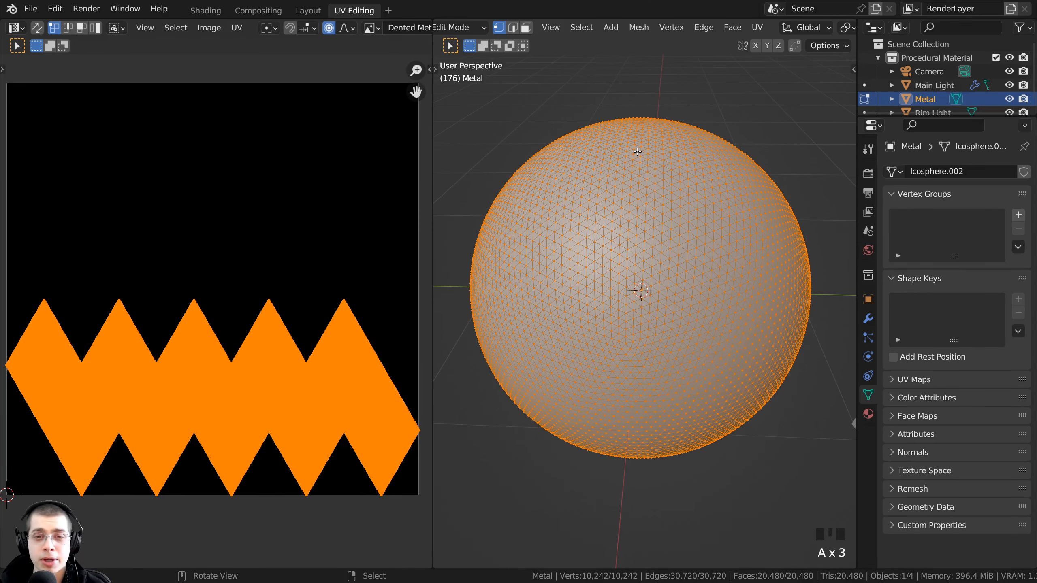
key("u")
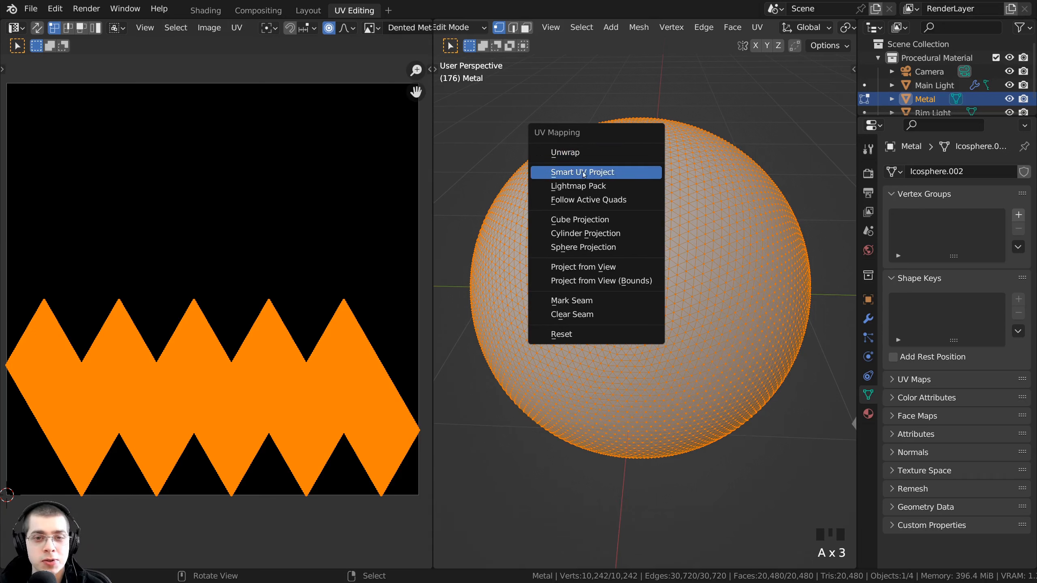
left_click(601, 172)
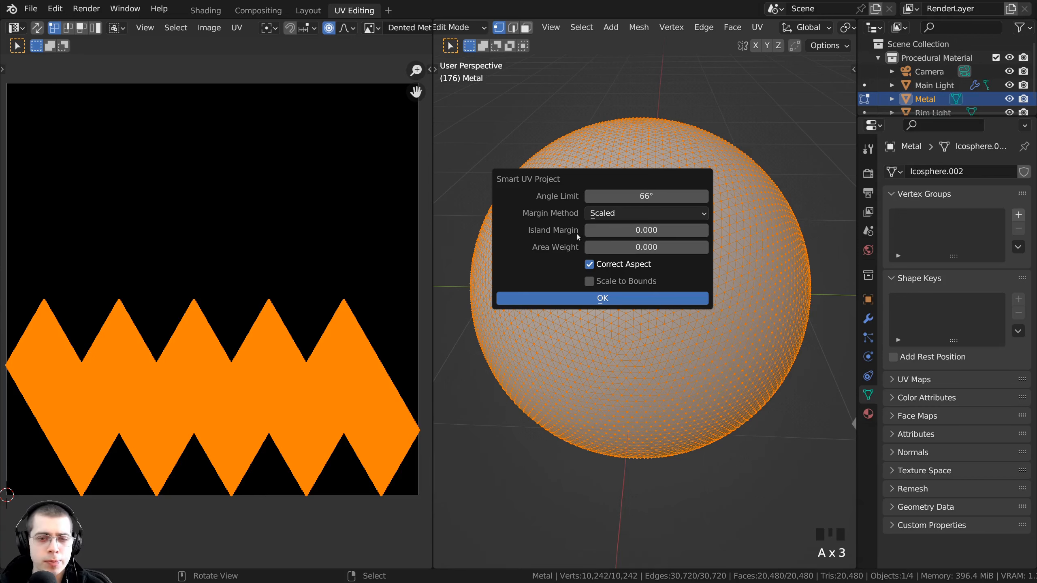
left_click(640, 230)
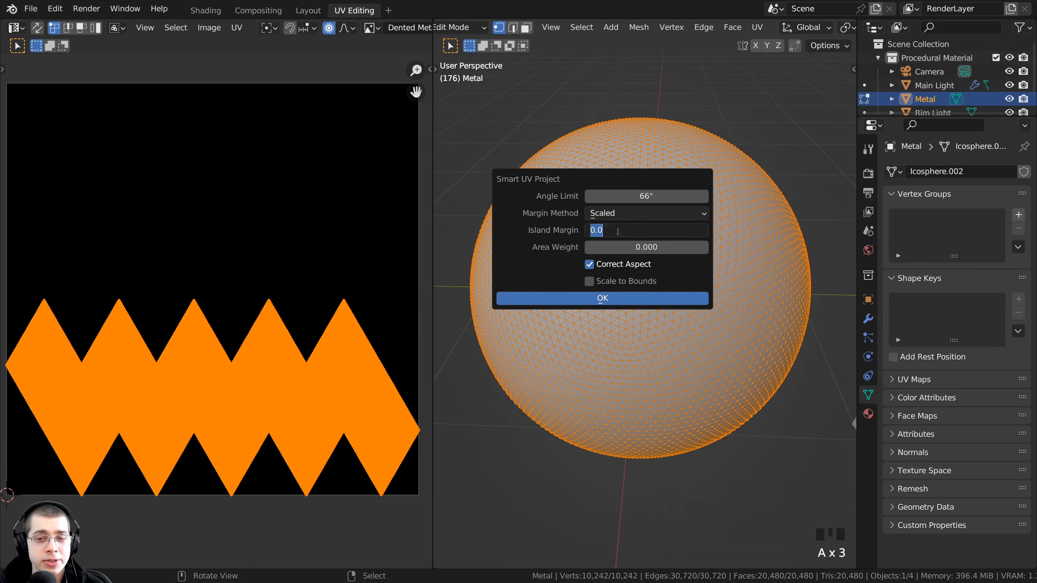
type("0.0")
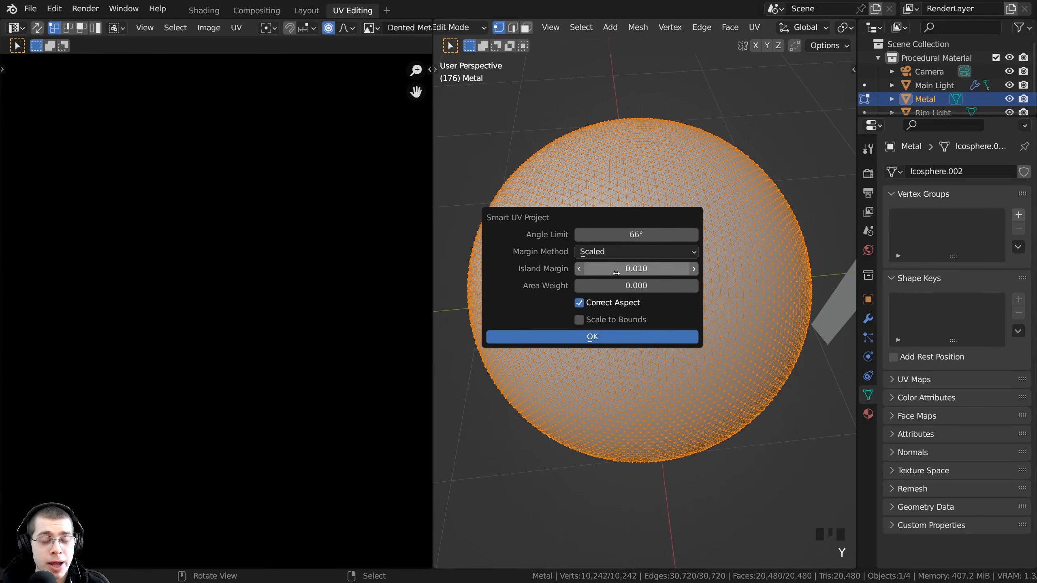
left_click(604, 270)
left_click(621, 273)
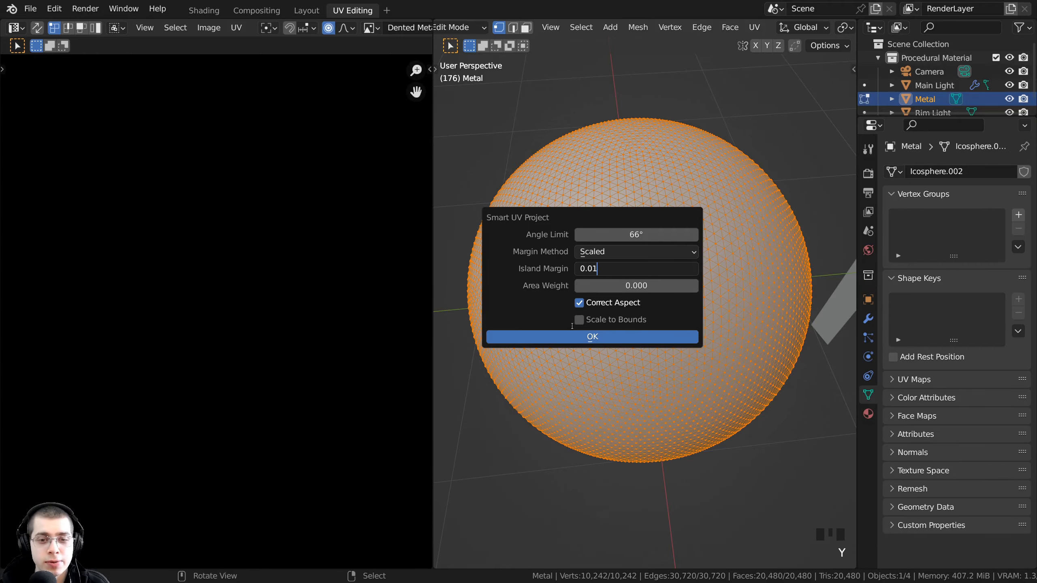
left_click(580, 336)
scroll(171, 218, "down", 2)
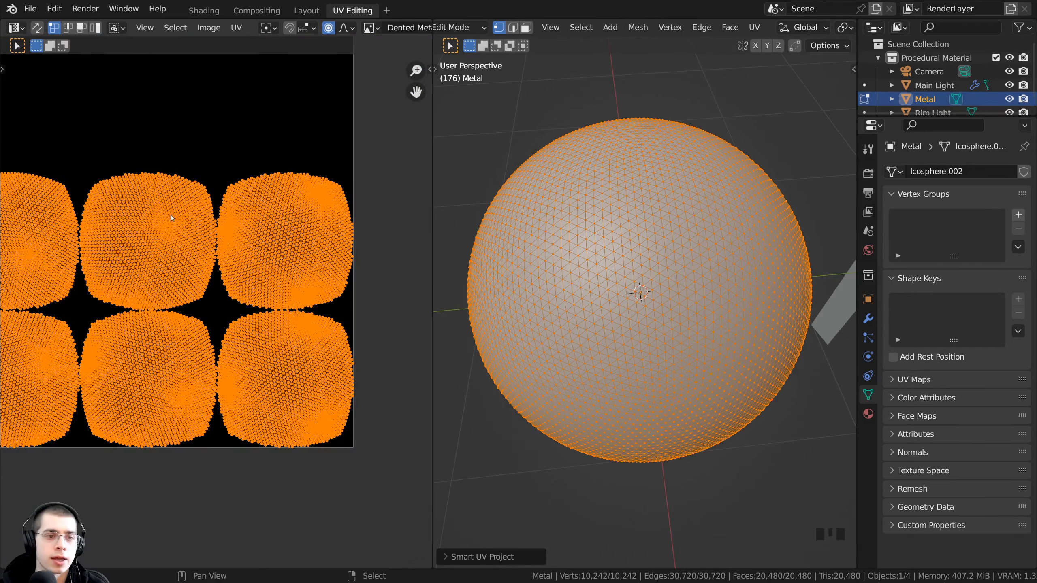
scroll(172, 218, "down", 2)
scroll(253, 233, "up", 3)
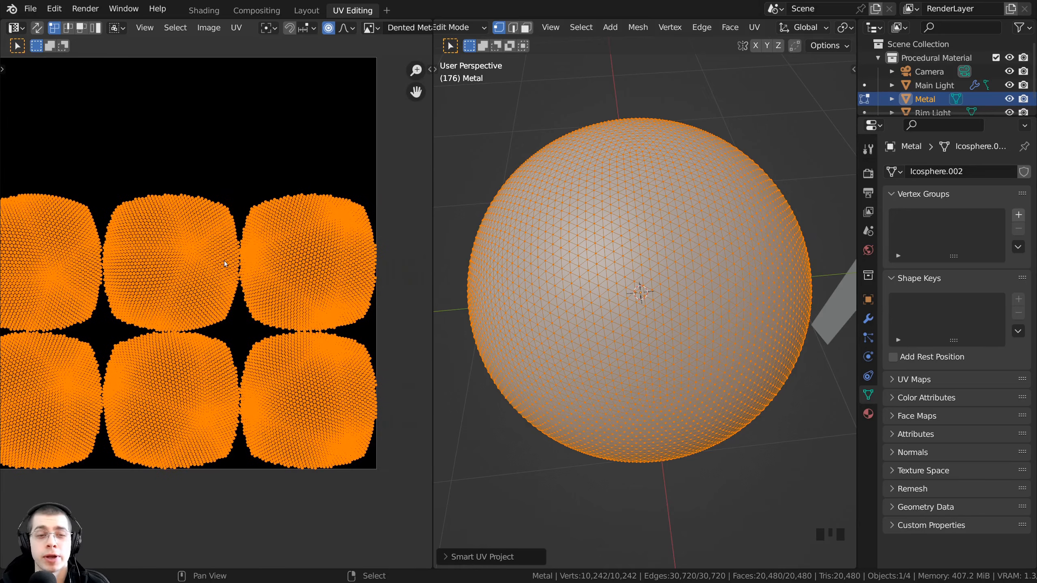
key("g")
right_click(224, 256)
middle_click_drag(235, 250, 275, 260)
key("g")
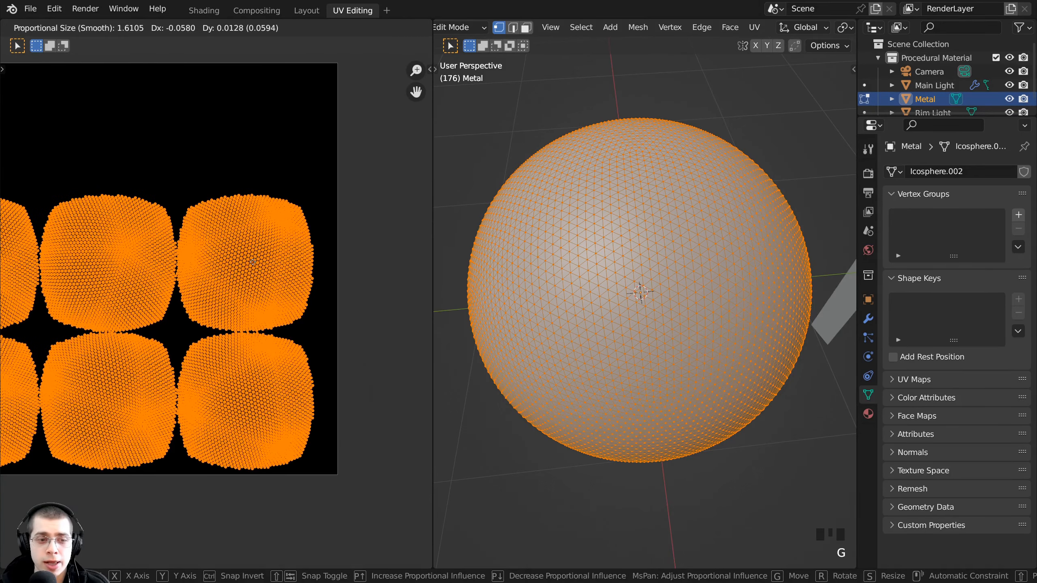
scroll(319, 216, "up", 1)
right_click(319, 216)
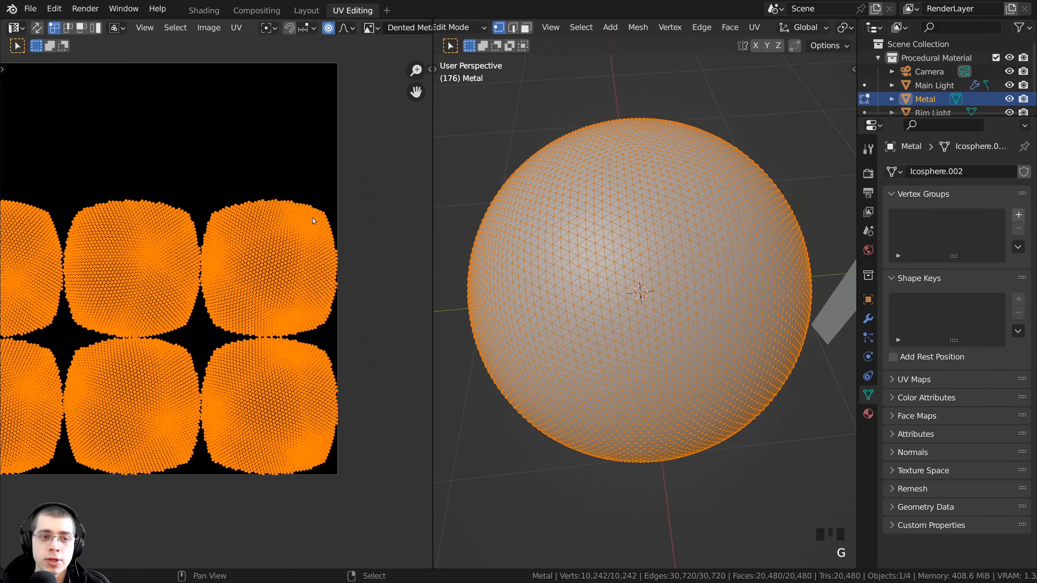
scroll(353, 204, "up", 2)
key("g")
right_click(312, 242)
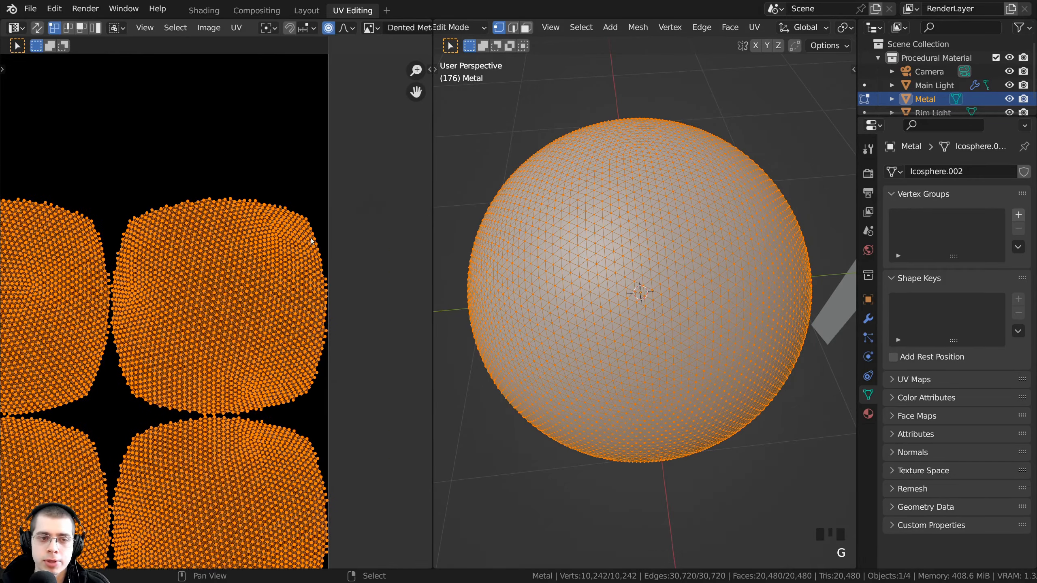
key("g")
right_click(373, 214)
scroll(179, 227, "down", 4)
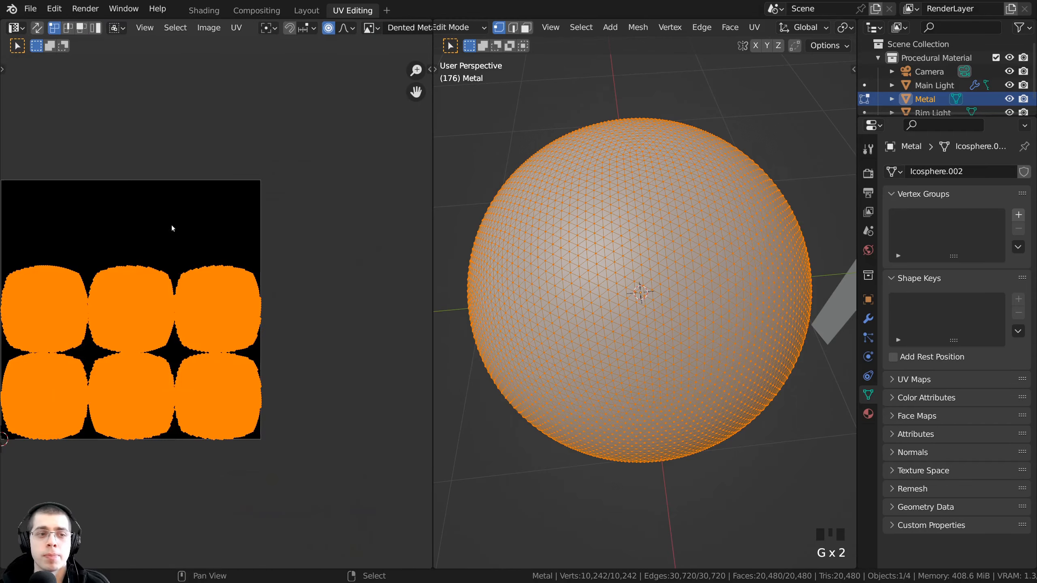
Step: Choose the Dented Metal image as the image displayed behind the unwrapped UV islands
middle_click_drag(171, 227, 270, 239)
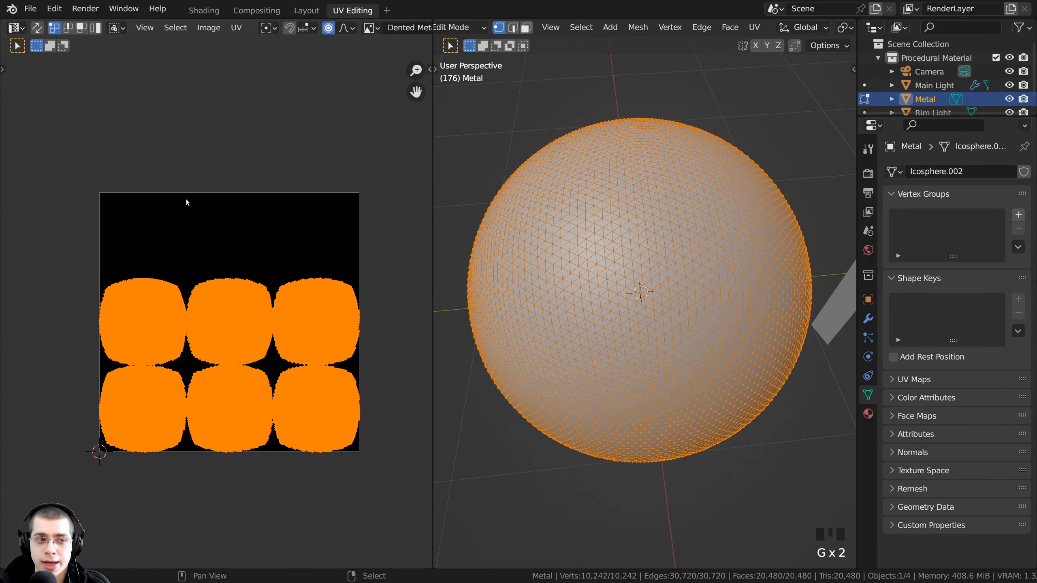
scroll(184, 188, "up", 2)
scroll(261, 28, "down", 5)
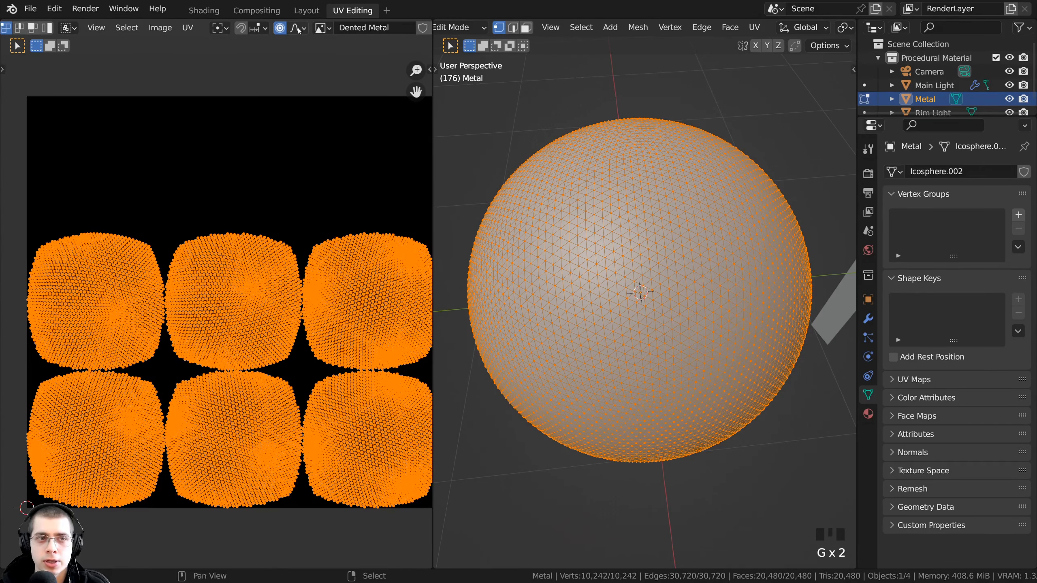
left_click(256, 28)
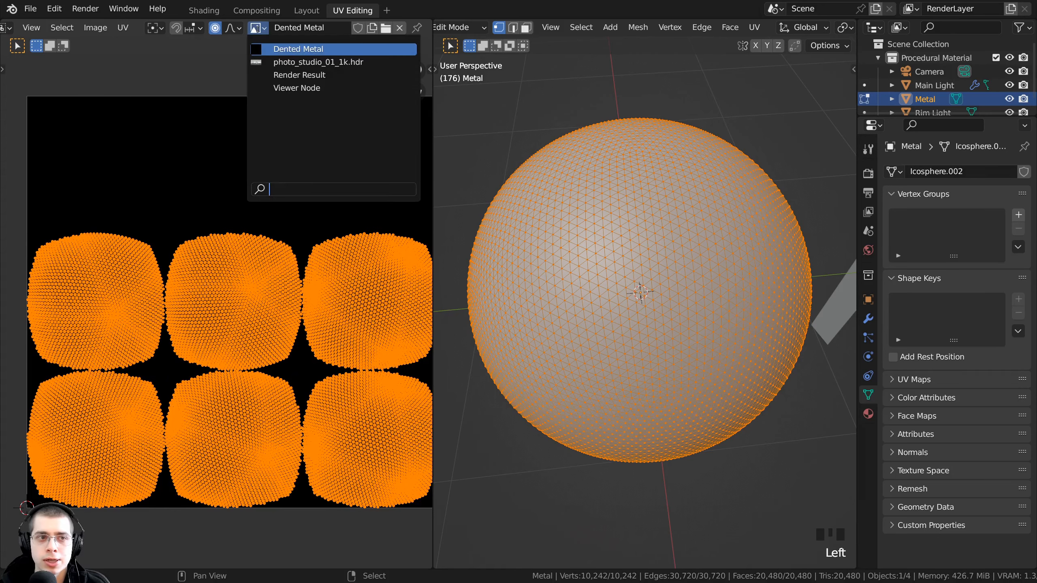
left_click(293, 49)
Step: Inspect the narrow gaps between neighbouring UV islands and the overall island layout
scroll(229, 119, "up", 9)
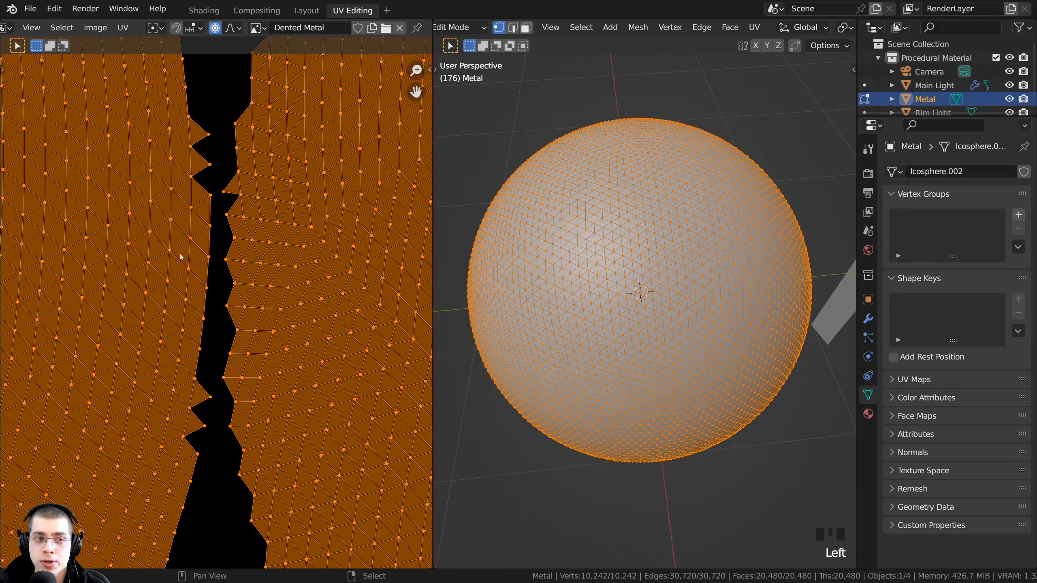
scroll(226, 326, "down", 1)
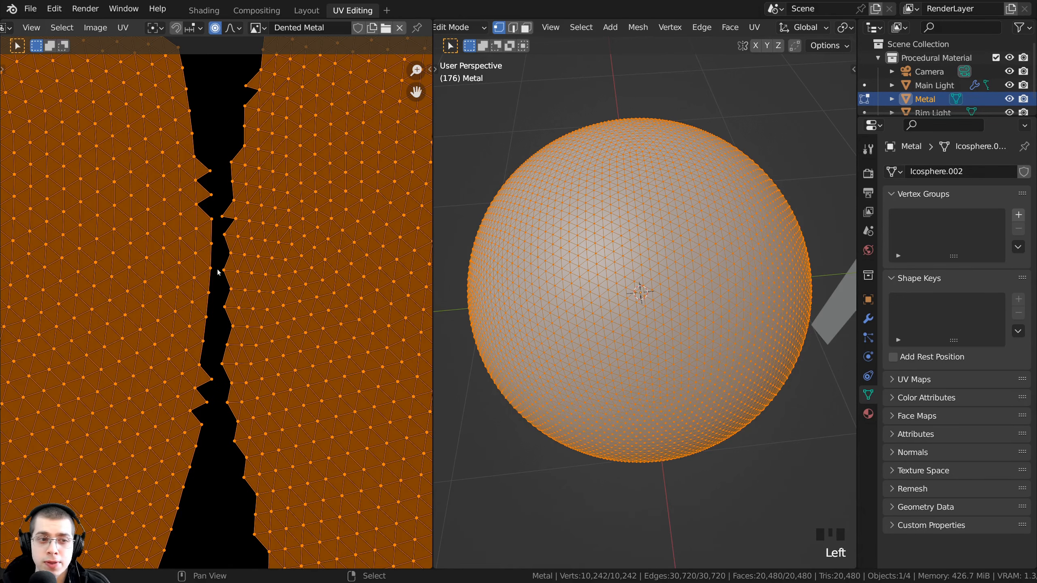
scroll(221, 268, "down", 6)
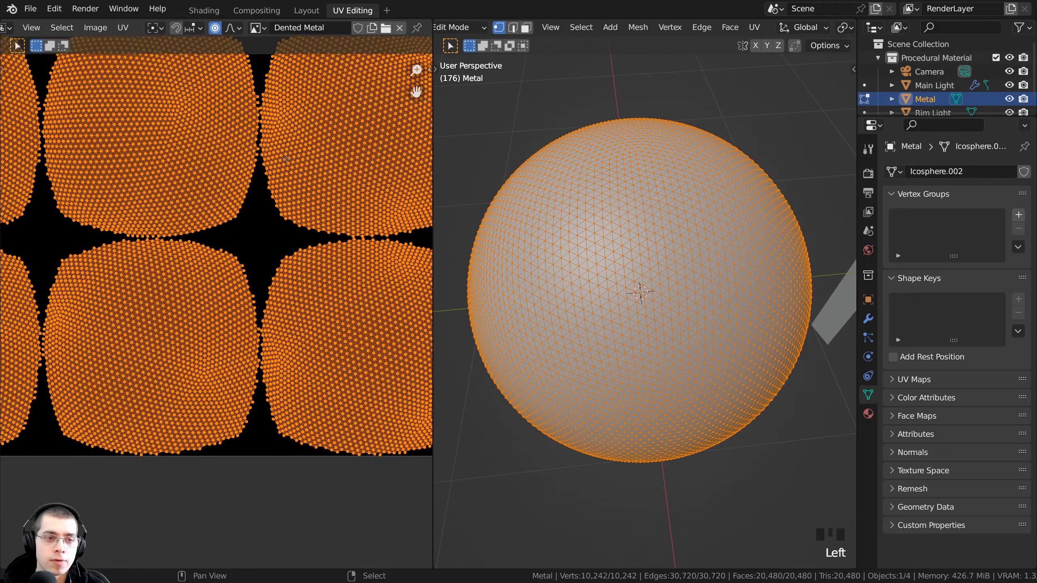
middle_click_drag(287, 158, 319, 171)
middle_click_drag(319, 172, 362, 171)
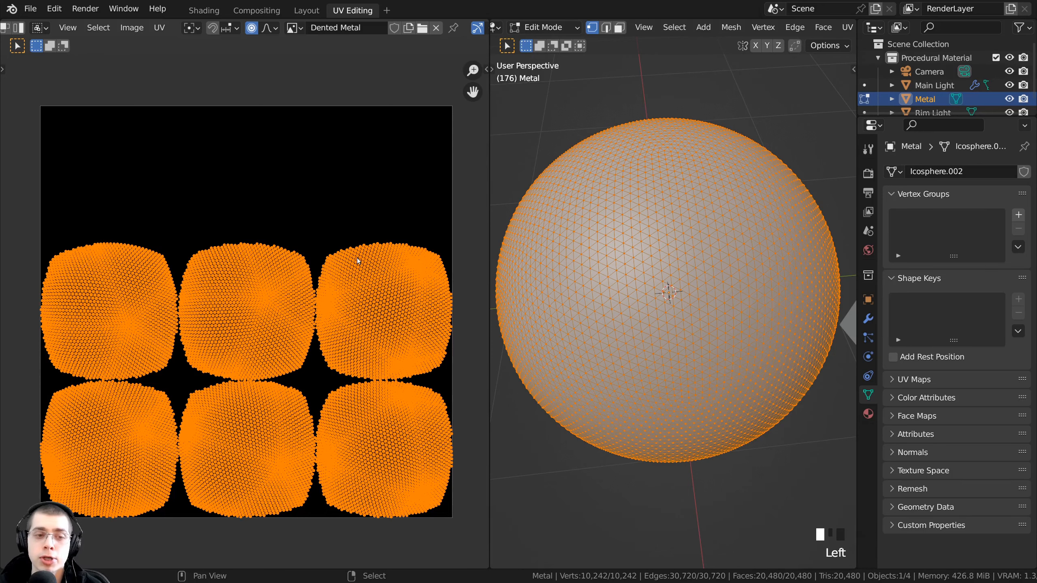
Step: Examine the unused image space above and between the UV islands
key("a")
key("a")
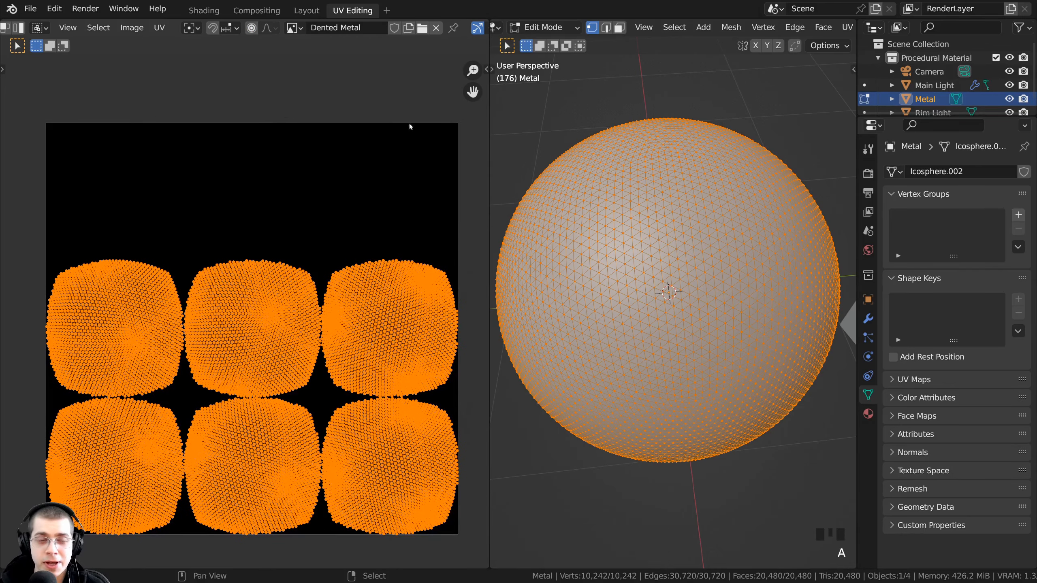
middle_click_drag(113, 273, 152, 338)
scroll(153, 338, "up", 3)
scroll(84, 229, "down", 2)
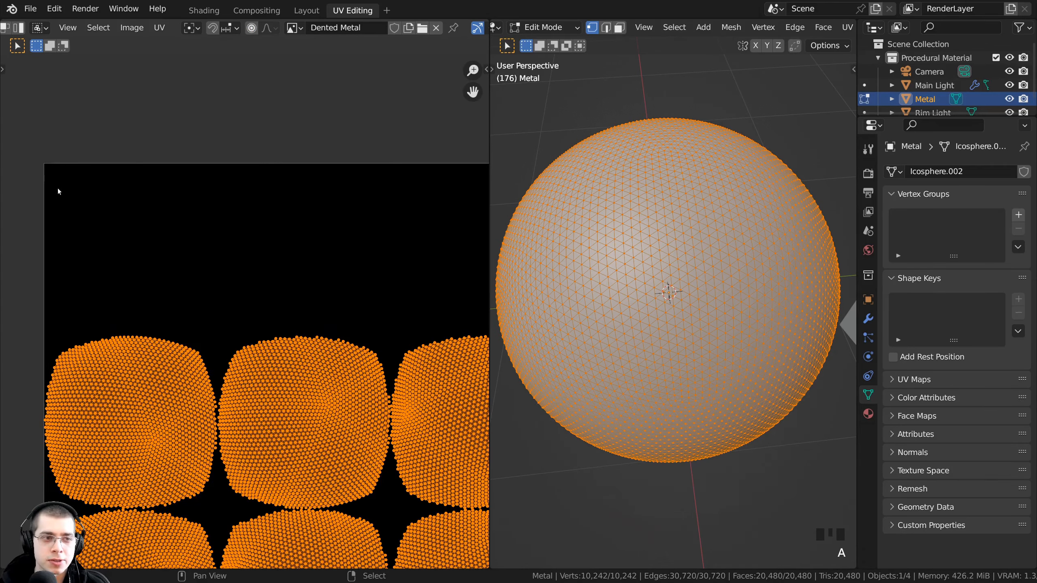
middle_click_drag(275, 180, 192, 179)
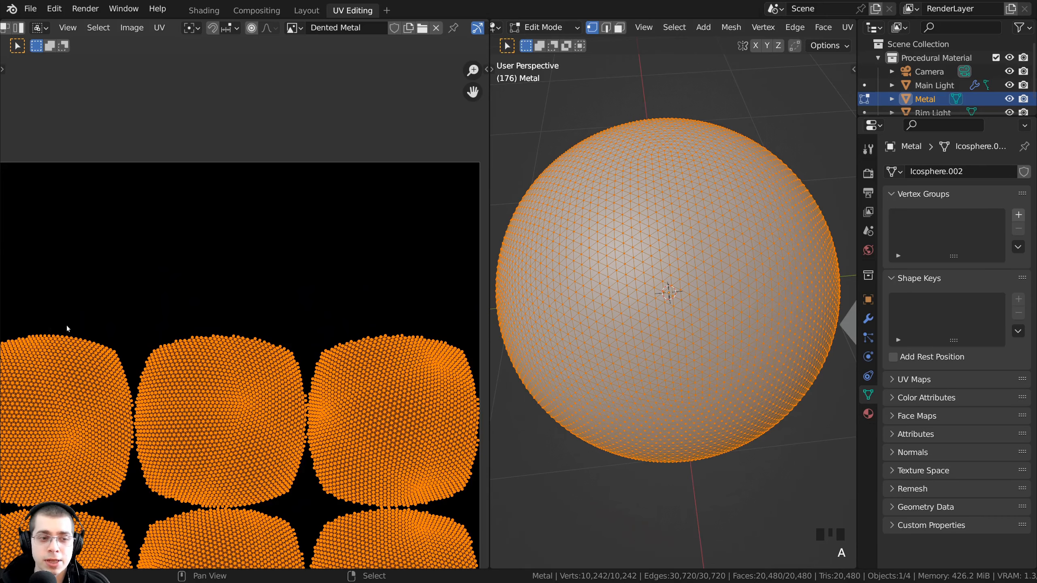
middle_click_drag(90, 335, 103, 176)
key("a")
key("a")
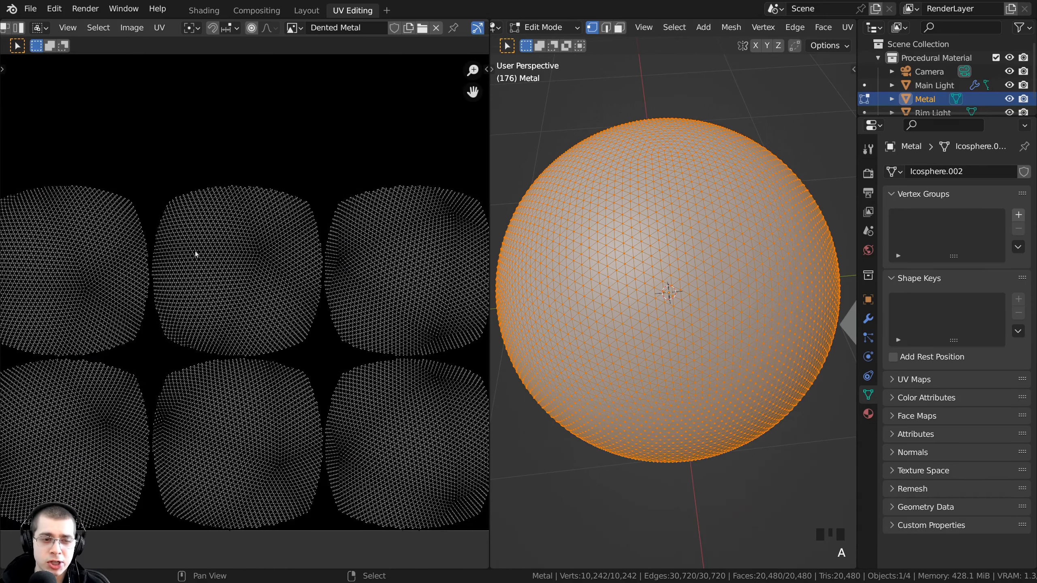
Step: Move only the upper-row left UV island into the empty upper-left corner of the image
middle_click_drag(149, 281, 256, 316)
key("a")
key("a")
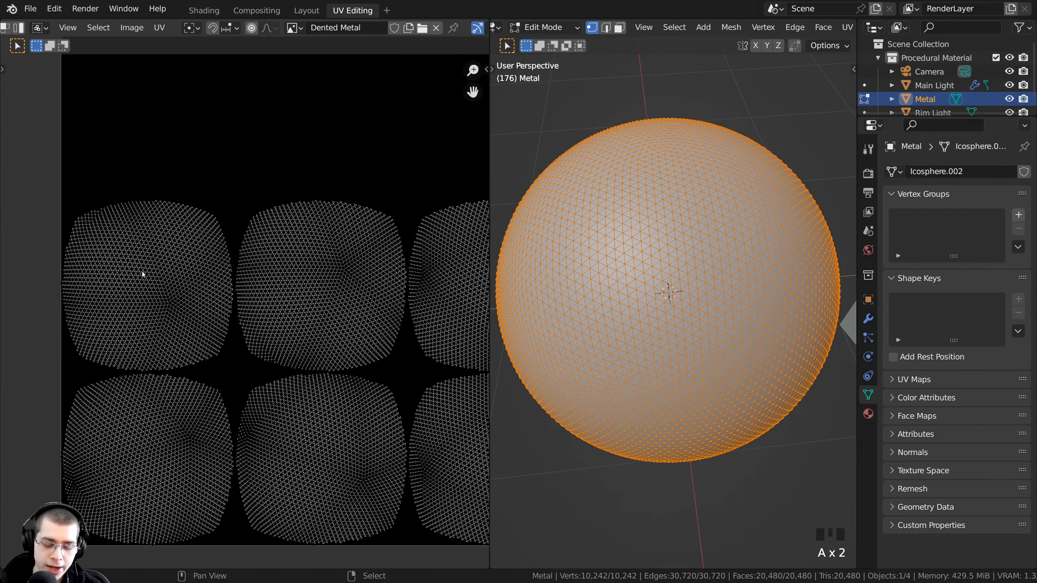
key("l")
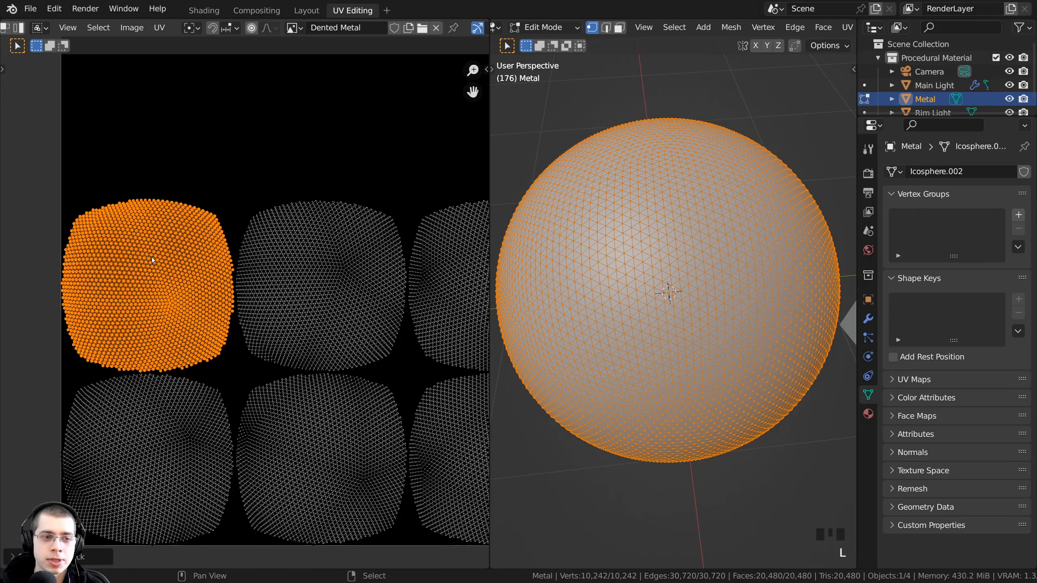
middle_click_drag(176, 295, 164, 351)
key("g")
left_click(175, 218)
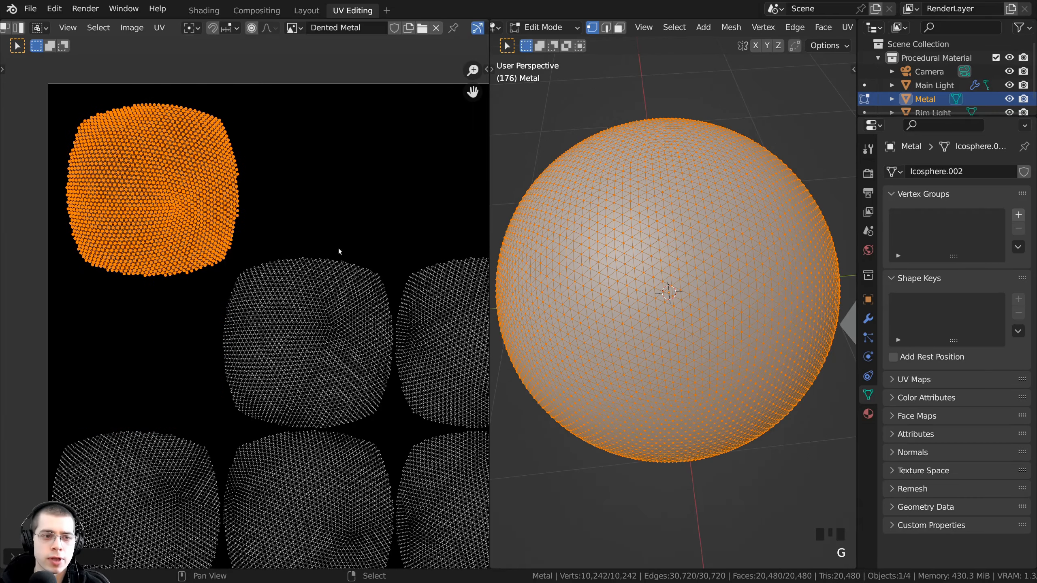
Step: Enlarge the upper-left UV island and fit it just inside the image corner, leaving it deselected
key("s")
key("g")
key("s")
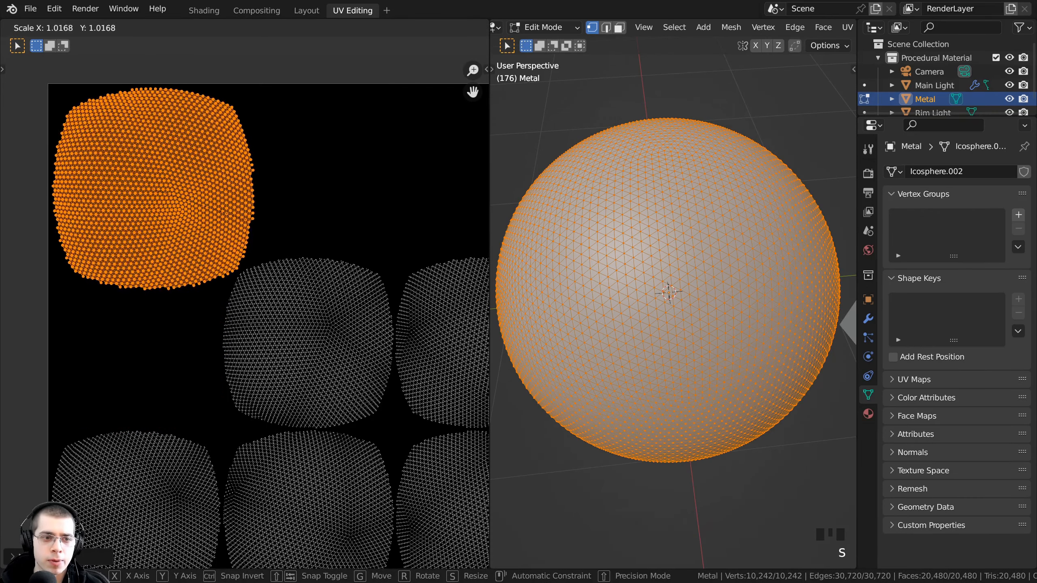
key("g")
left_click(385, 266)
key("s")
left_click(385, 268)
middle_click_drag(387, 285, 345, 282)
key("a")
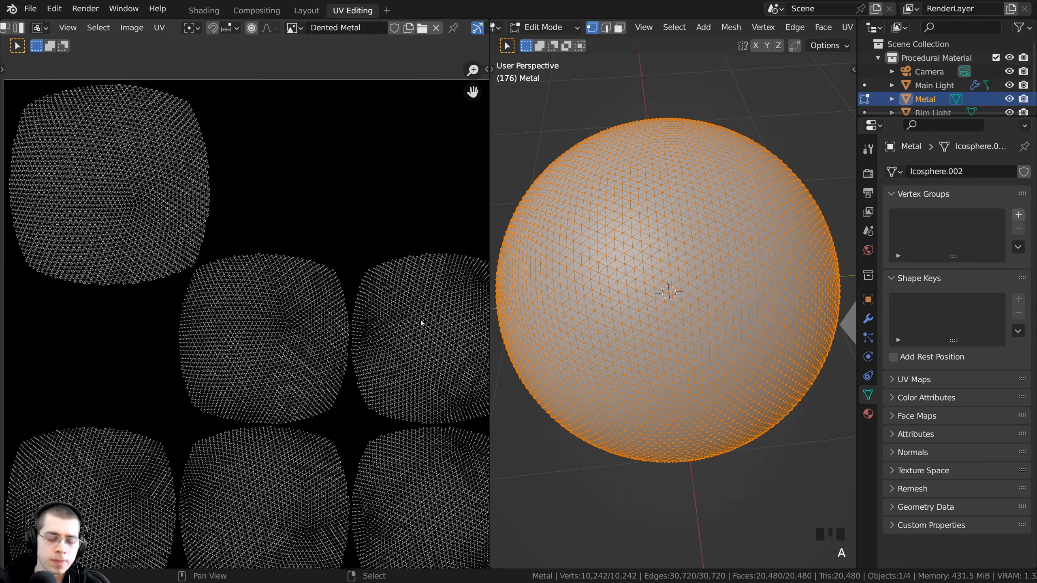
Step: Enlarge the upper-row right UV island and fit it just inside the image's upper-right corner
scroll(413, 319, "down", 1)
key("l")
key("s")
left_click(432, 375)
key("g")
left_click(402, 221)
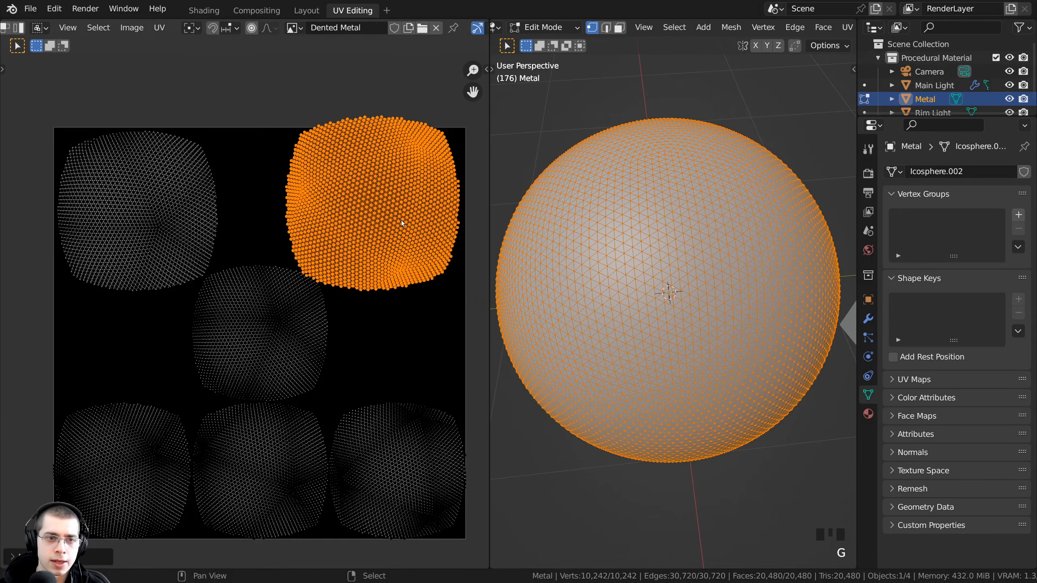
key("s")
left_click(399, 222)
key("s")
key("g")
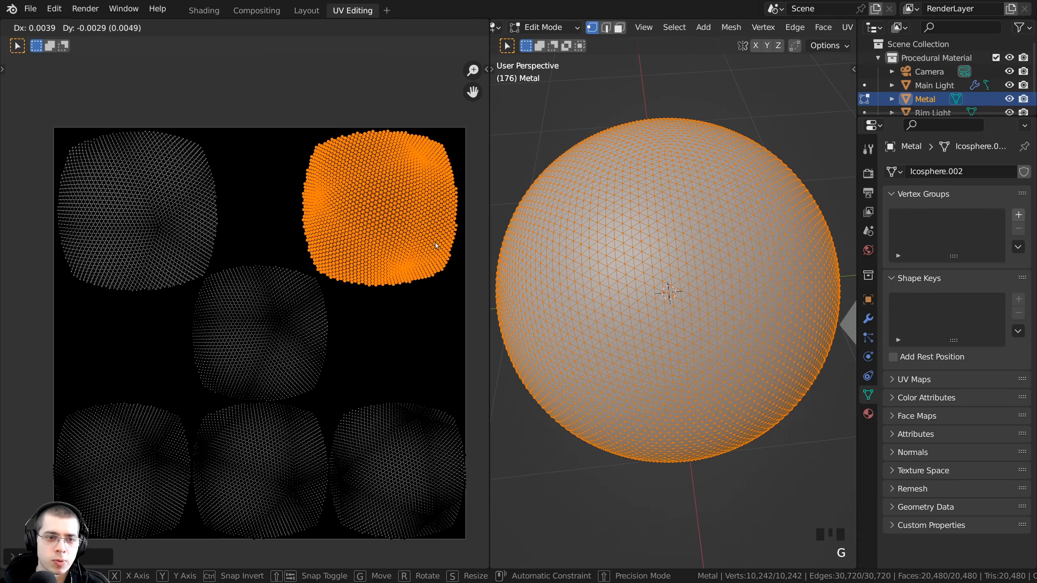
left_click(437, 245)
key("a")
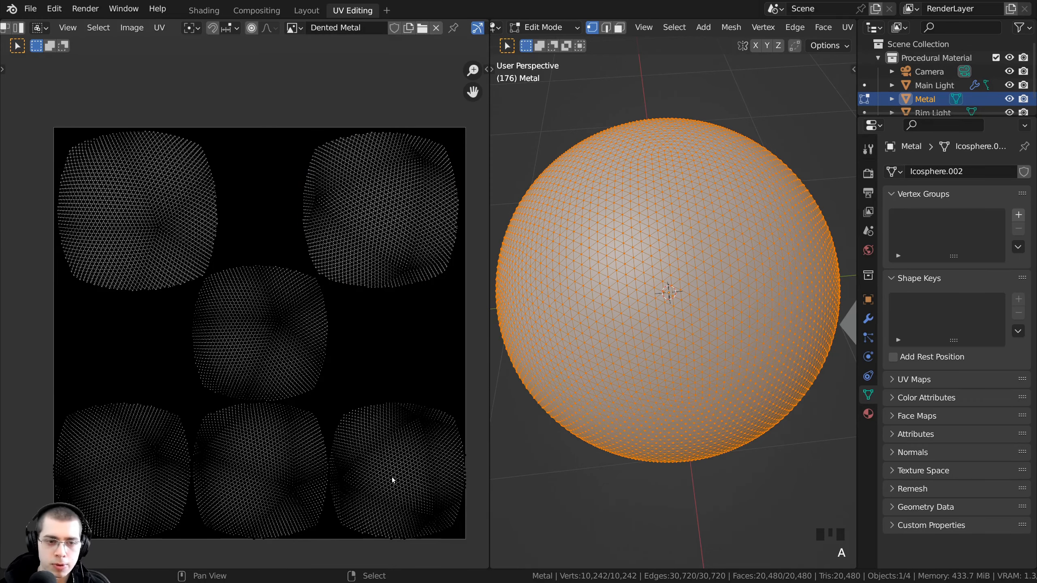
Step: Move and rotate the two outer lower-row UV islands into the free space beside the middle islands, leaving all islands selected
key("a")
key("a")
middle_click_drag(292, 303, 292, 253)
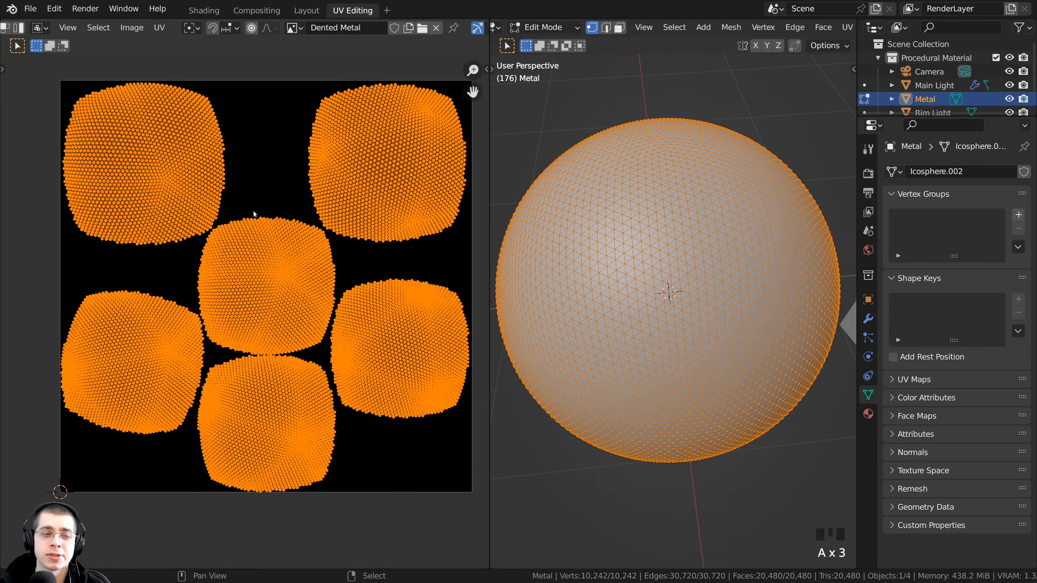
middle_click_drag(374, 311, 363, 296)
middle_click_drag(357, 478, 355, 485)
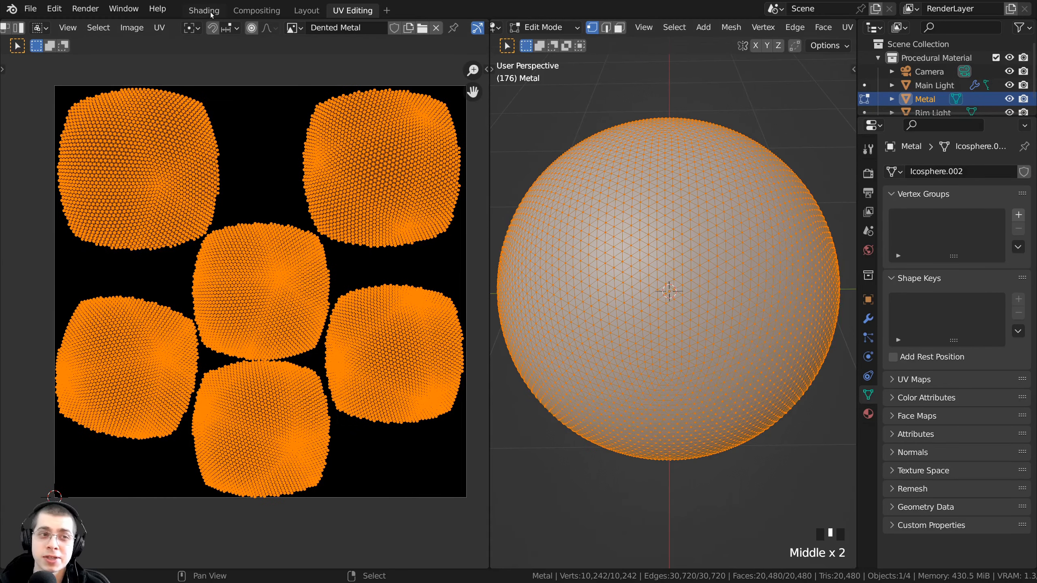
Step: Switch to the Shading workspace, widen the properties area and choose Cycles as the render engine
left_click(204, 10)
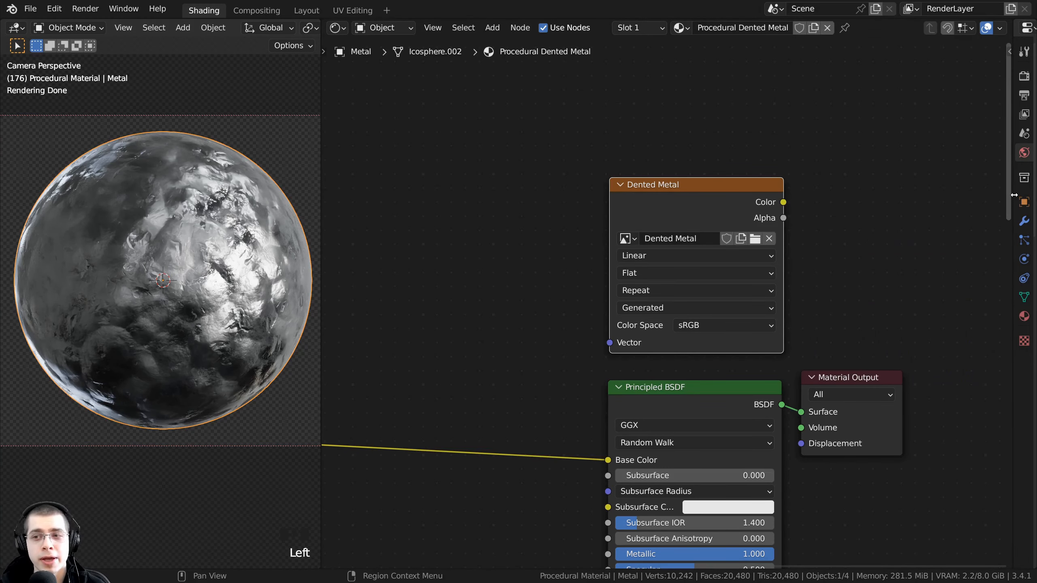
left_click_drag(1008, 221, 803, 221)
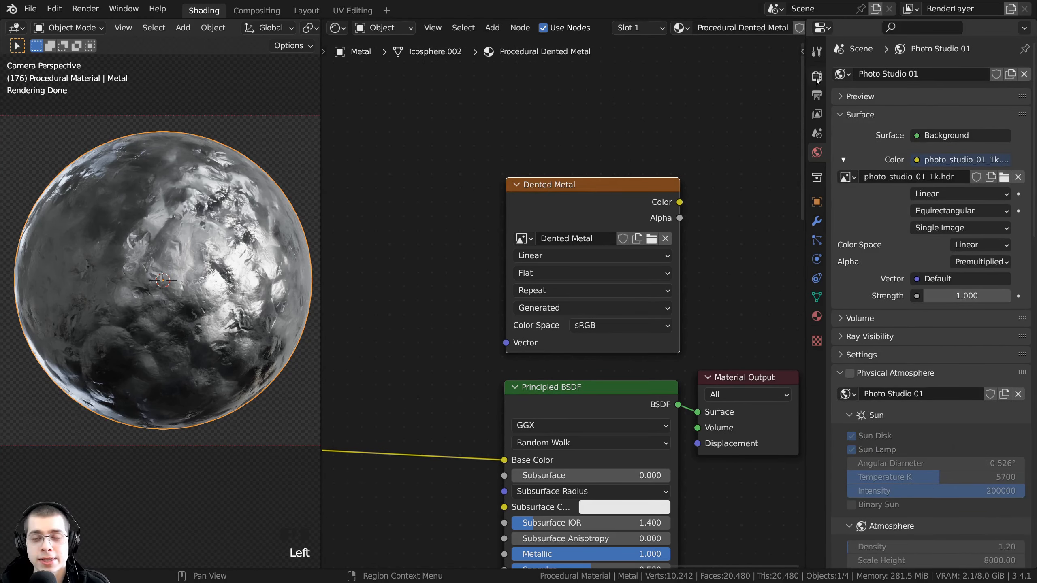
left_click(817, 75)
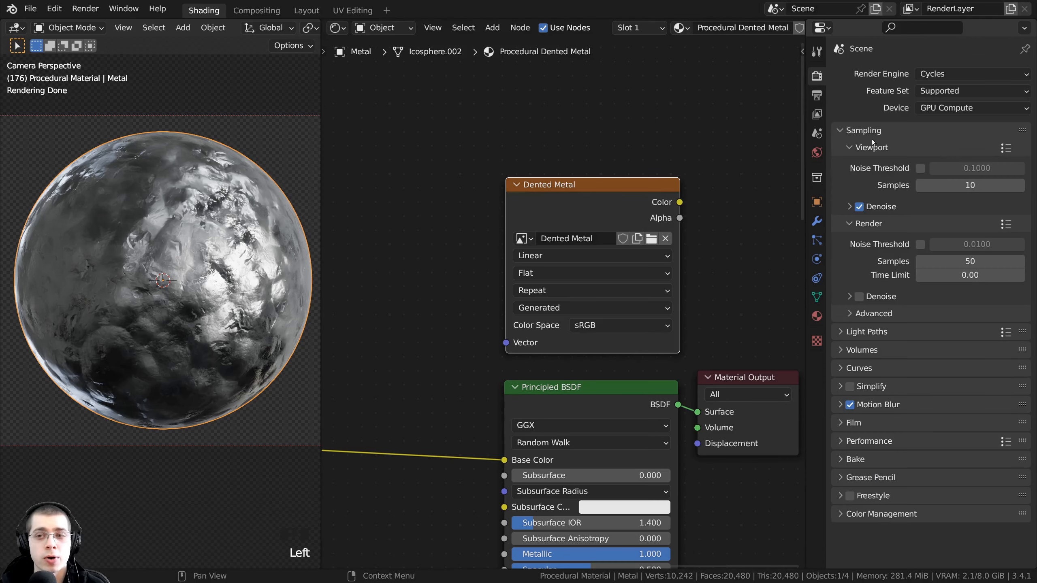
left_click(943, 70)
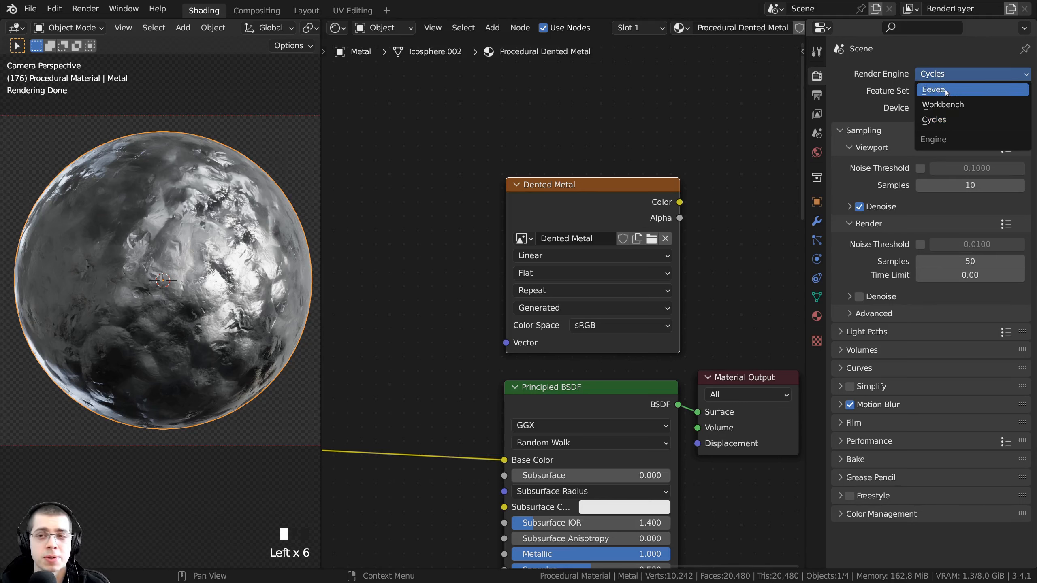
left_click(930, 76)
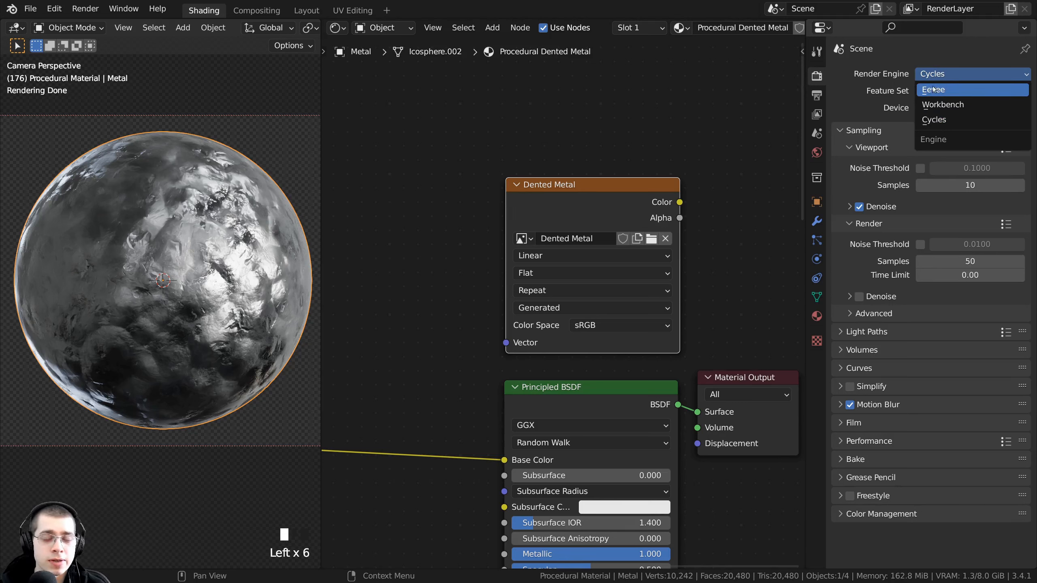
left_click(934, 119)
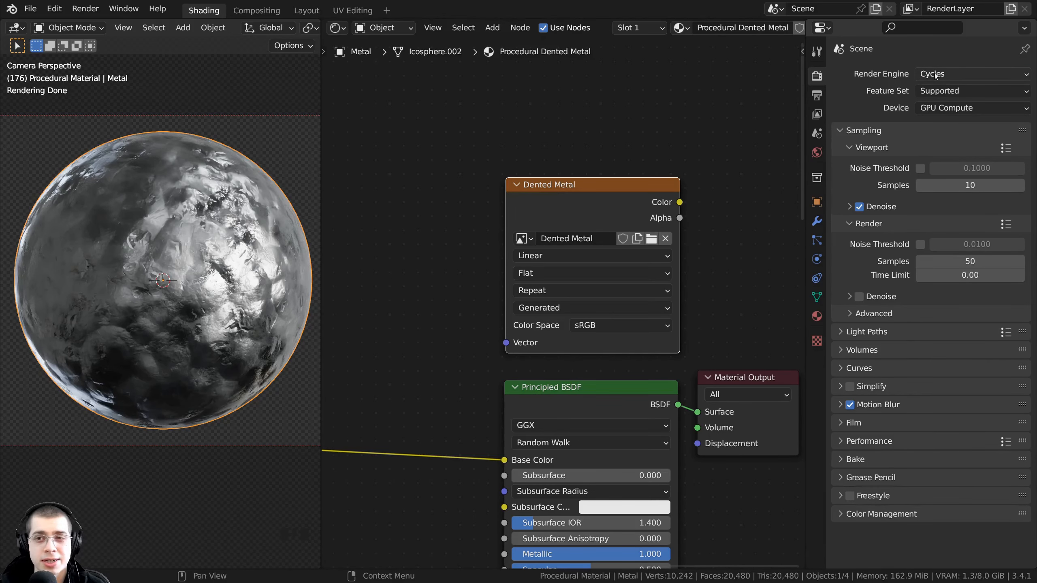
Step: Set the render sampling to 1 sample
left_click(861, 133)
left_click(861, 133)
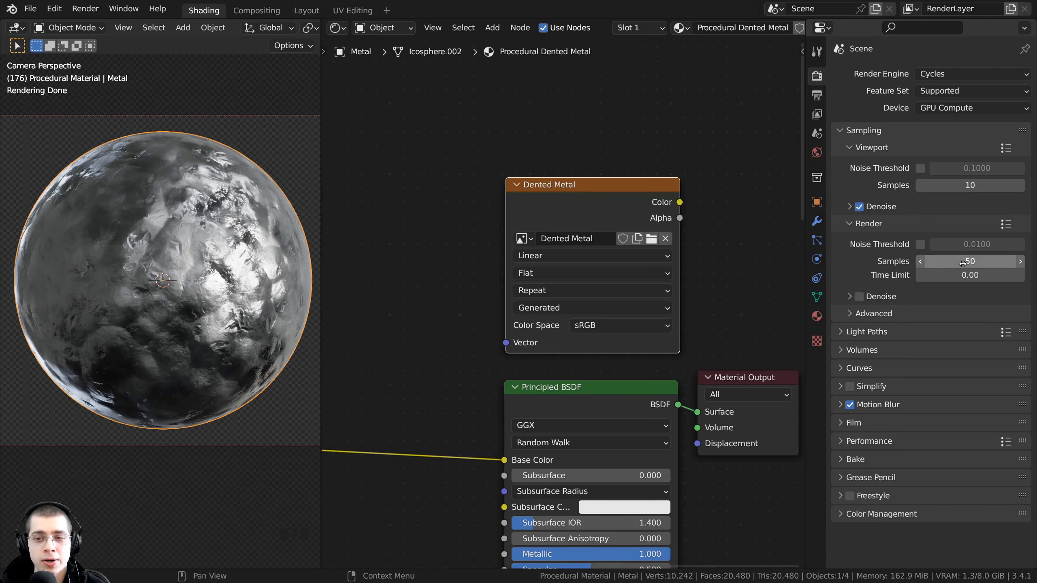
left_click(932, 259)
type("1")
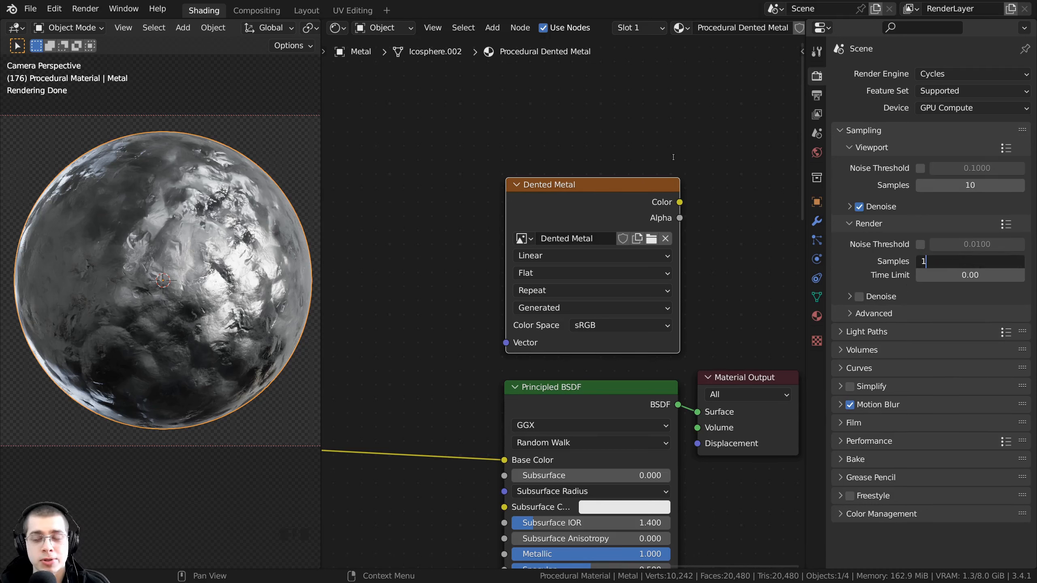
left_click(673, 158)
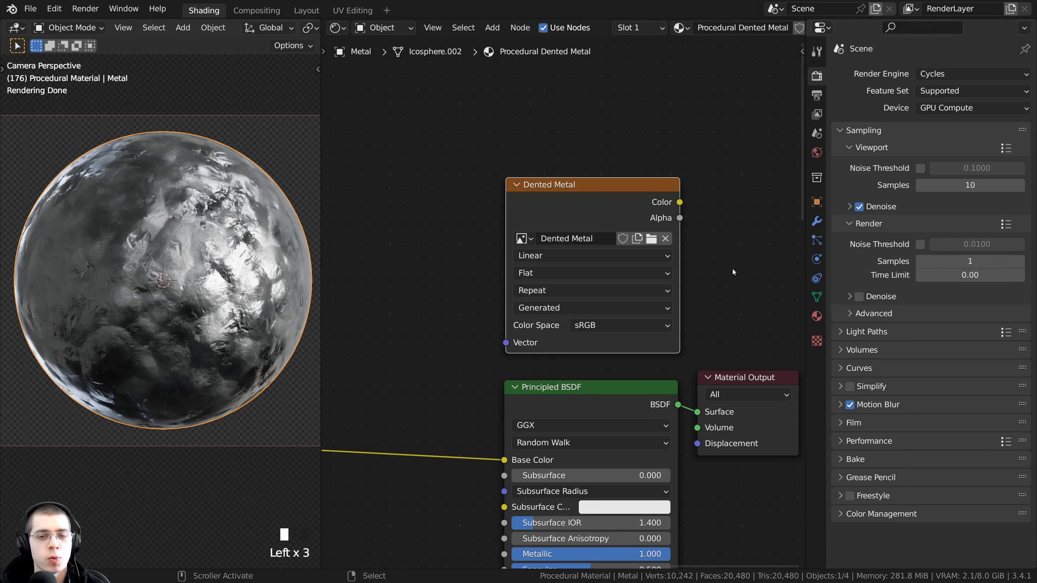
Step: Collapse the sampling settings and expand the Bake settings
left_click(842, 135)
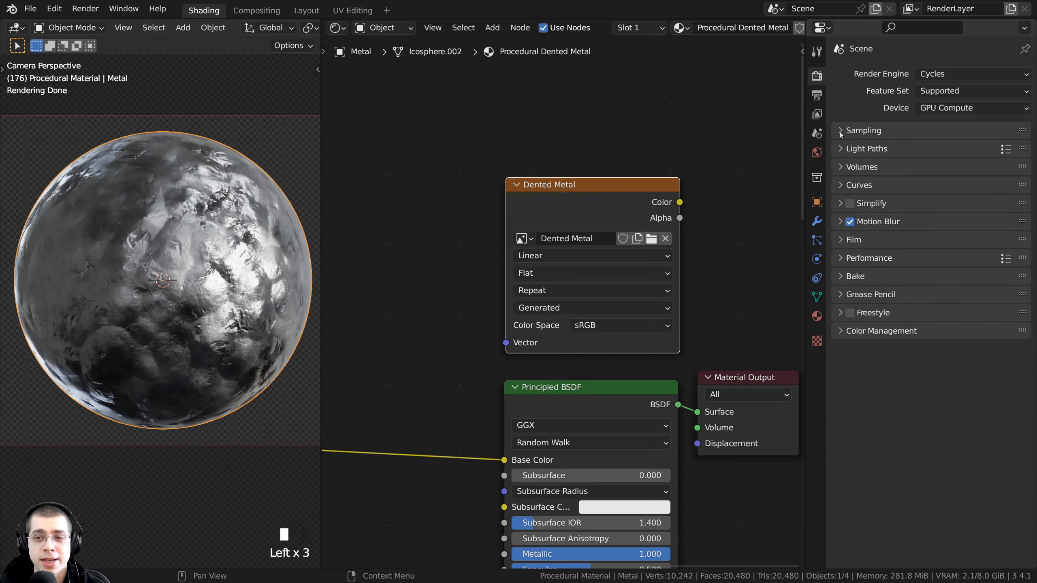
left_click(843, 276)
scroll(917, 239, "down", 3)
scroll(916, 239, "down", 3)
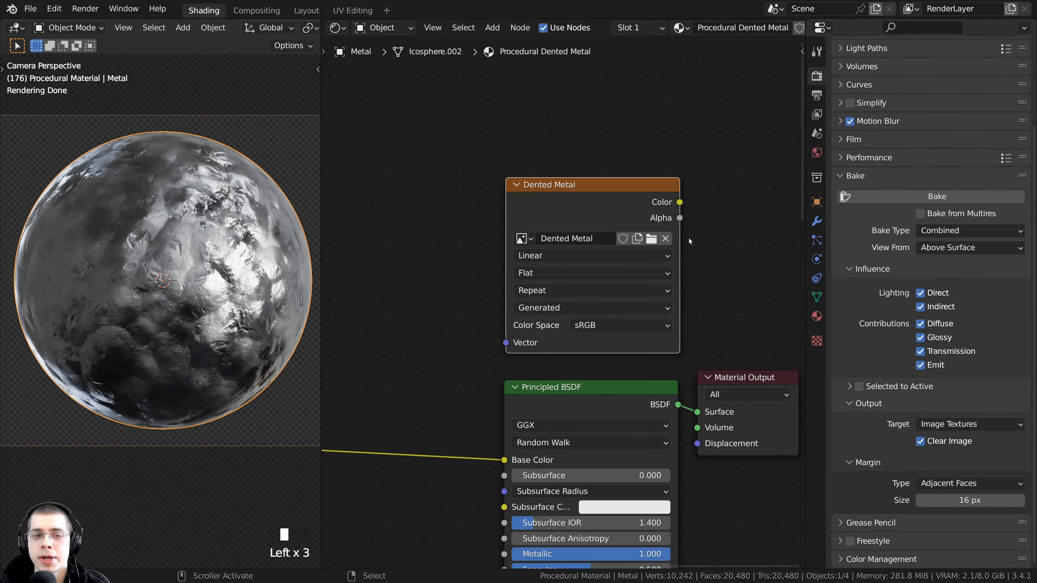
Step: Examine which Principled BSDF inputs of the material are connected, including Base Color, Roughness and Normal, and its Metallic value
scroll(592, 343, "down", 1)
middle_click_drag(529, 454, 591, 145)
scroll(591, 145, "up", 2)
left_click_drag(593, 85, 586, 81)
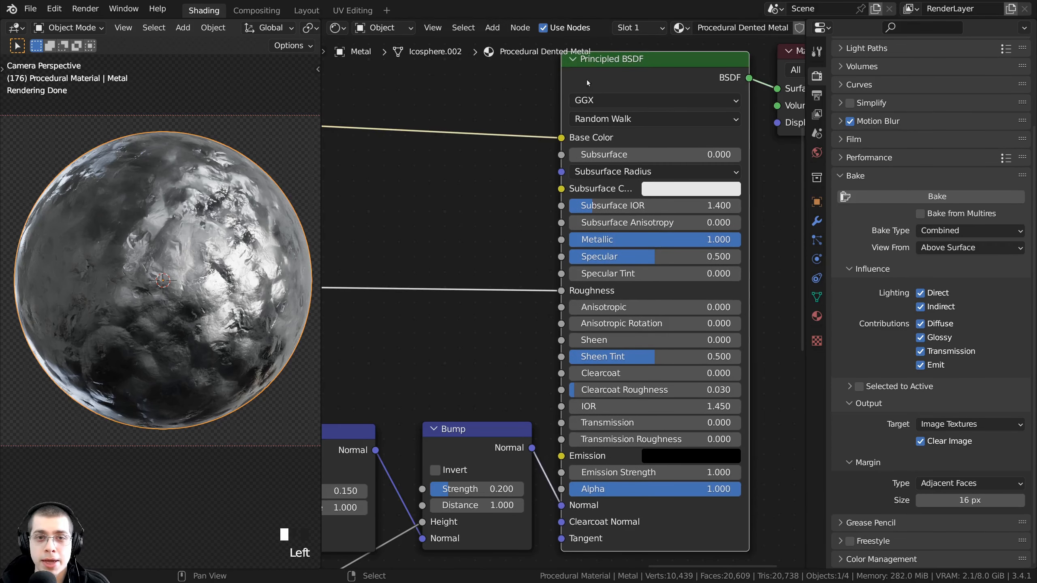
scroll(470, 123, "down", 3)
middle_click_drag(425, 116, 435, 176)
scroll(440, 155, "down", 1)
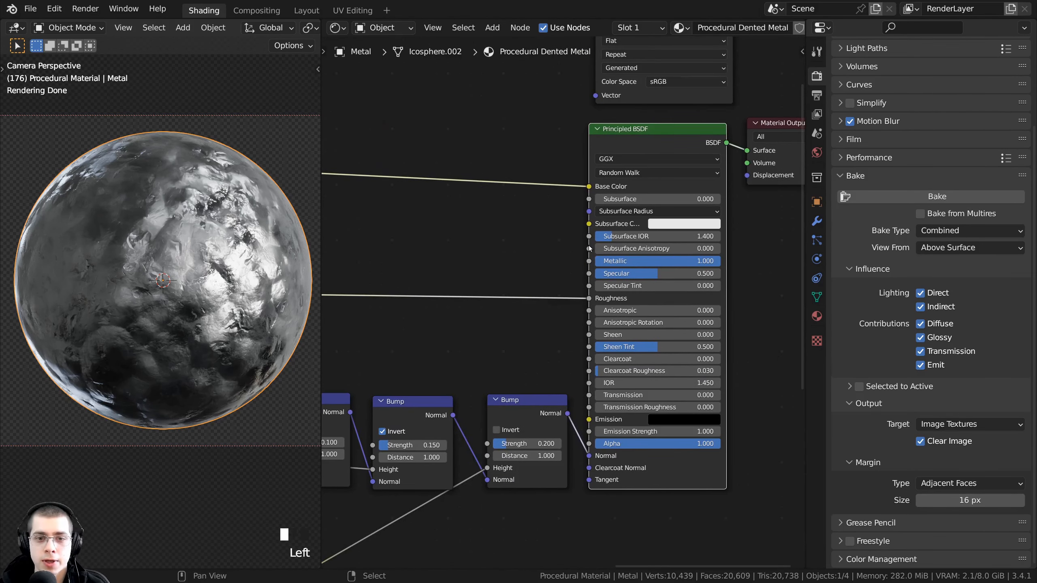
middle_click_drag(427, 320, 421, 278)
scroll(421, 278, "up", 1)
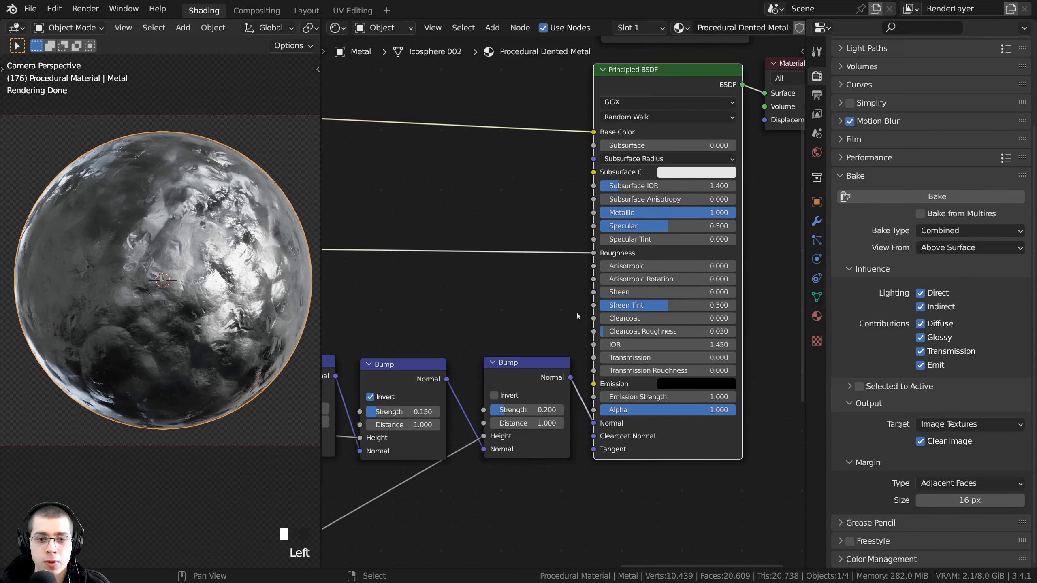
scroll(578, 181, "up", 1)
middle_click_drag(579, 318, 560, 459)
scroll(600, 297, "up", 3)
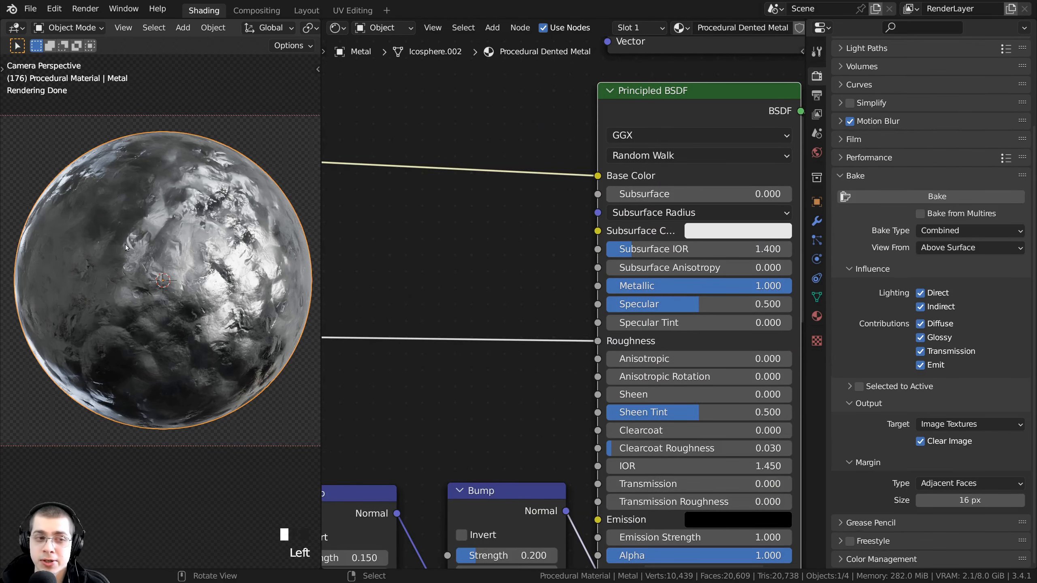
middle_click_drag(731, 286, 627, 265)
scroll(627, 266, "up", 1)
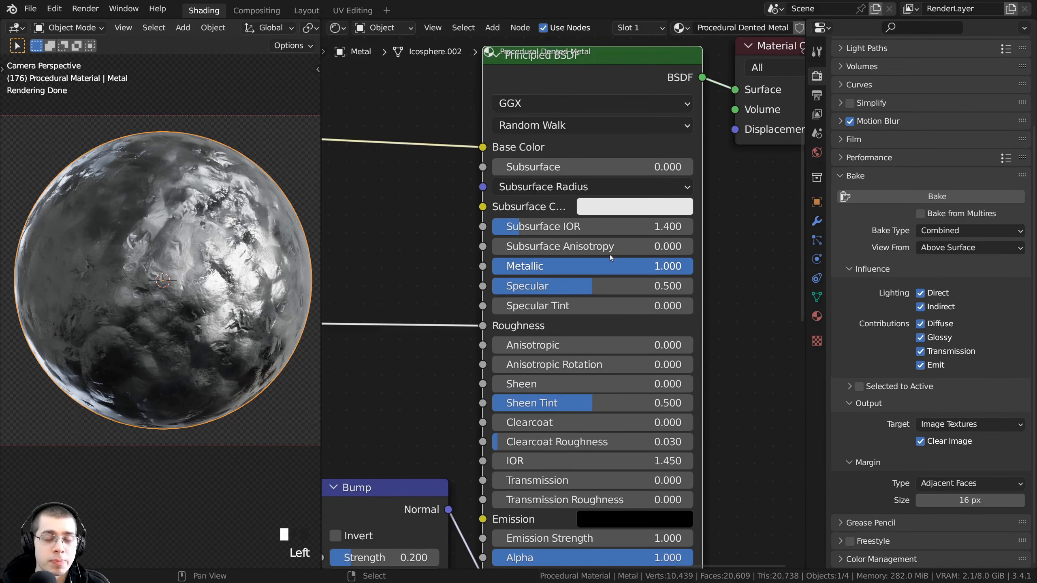
scroll(609, 255, "down", 2)
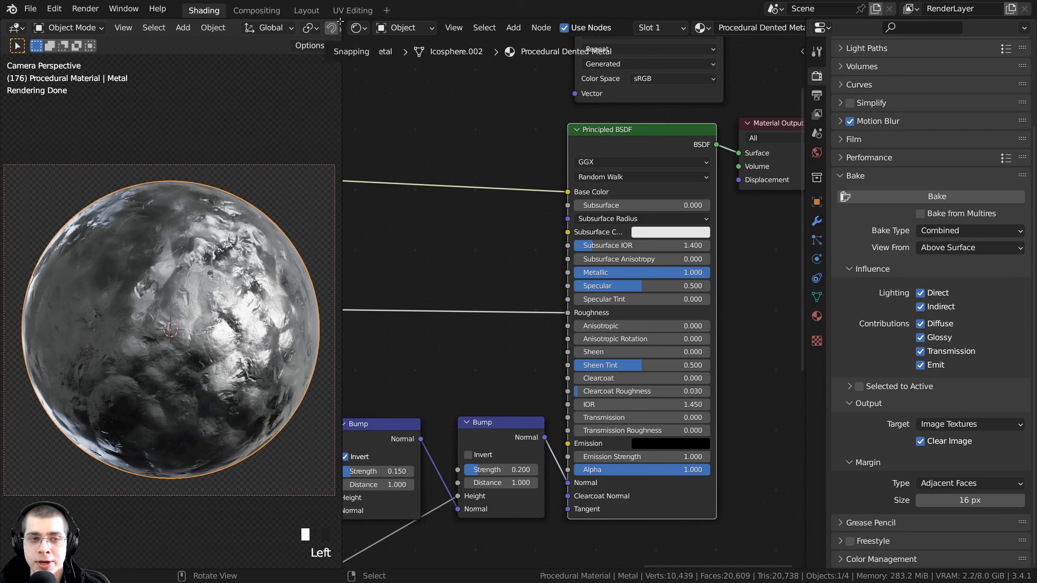
Step: Split the 3D viewport into two stacked areas and turn the upper one into an Image Editor
left_click_drag(341, 21, 332, 290)
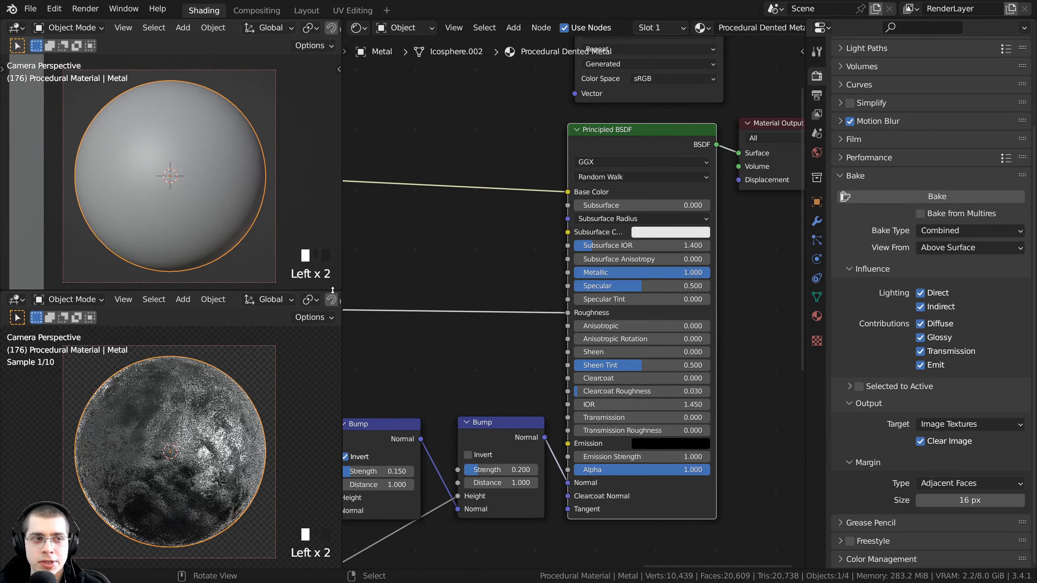
left_click(16, 29)
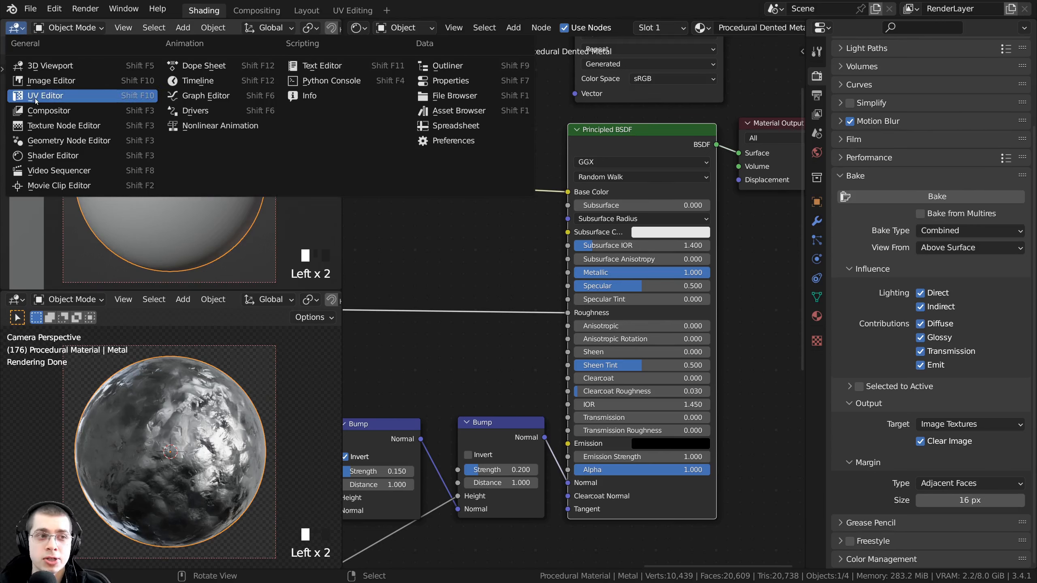
left_click(39, 81)
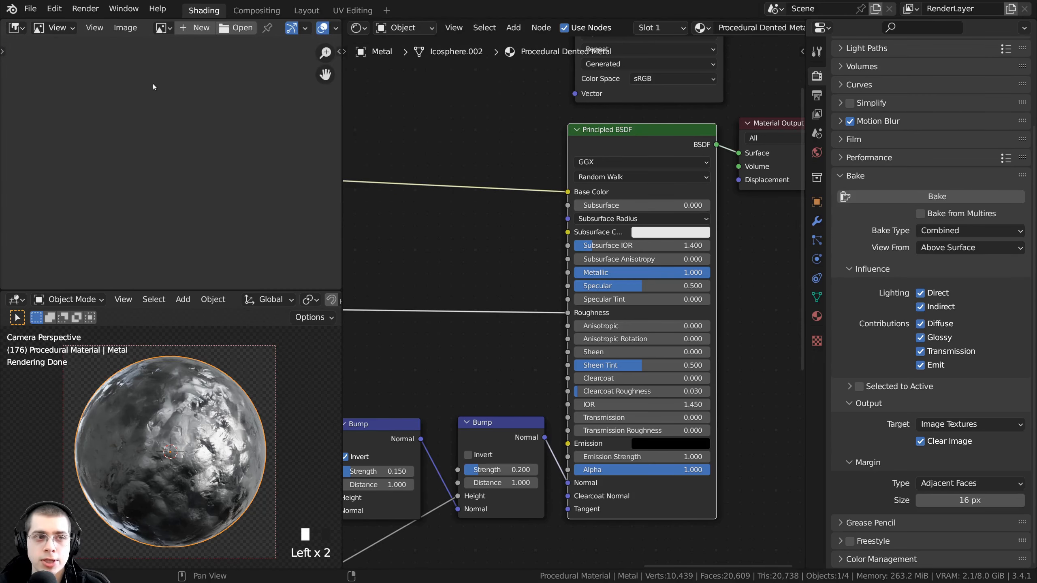
Step: Display the Dented Metal image in the Image Editor, with the whole image in view
left_click(161, 28)
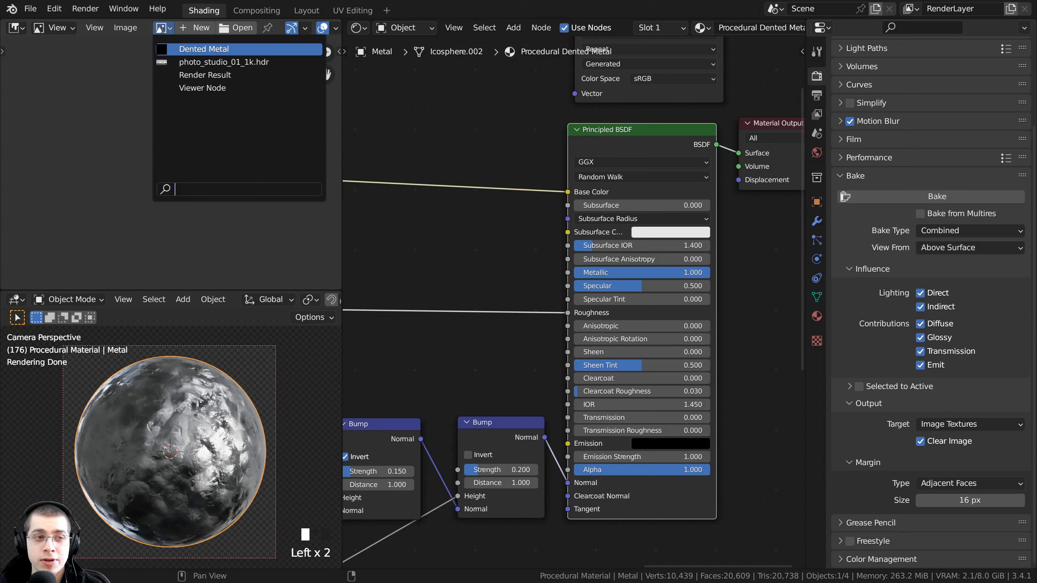
left_click(201, 49)
scroll(107, 121, "down", 5)
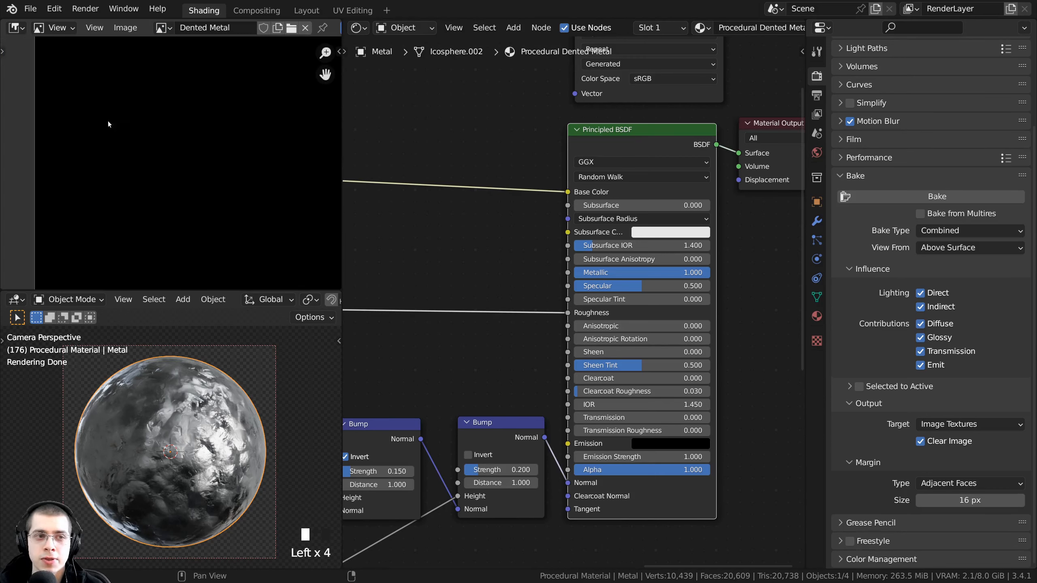
scroll(118, 103, "up", 1)
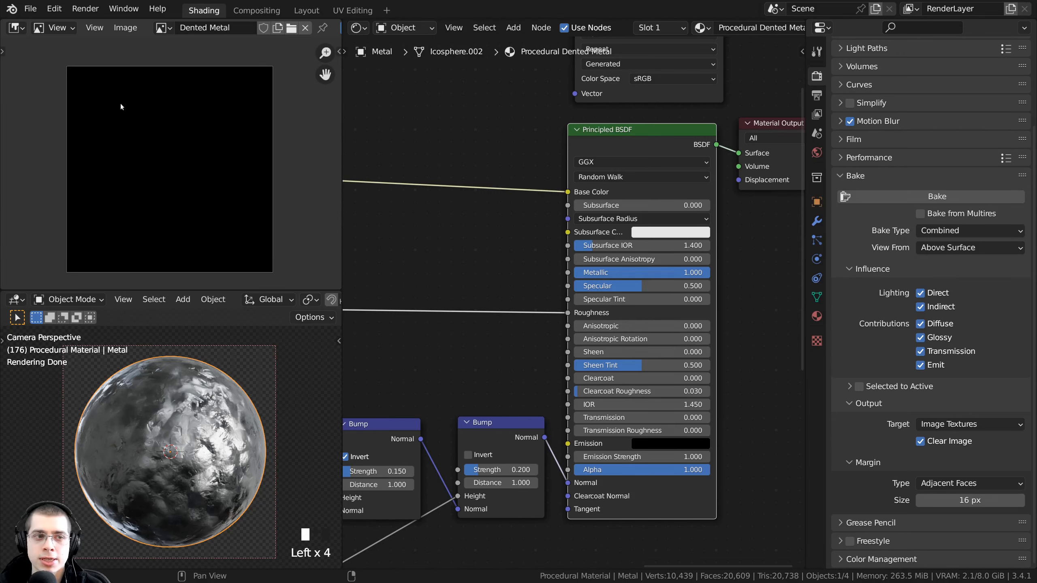
middle_click_drag(166, 159, 187, 147)
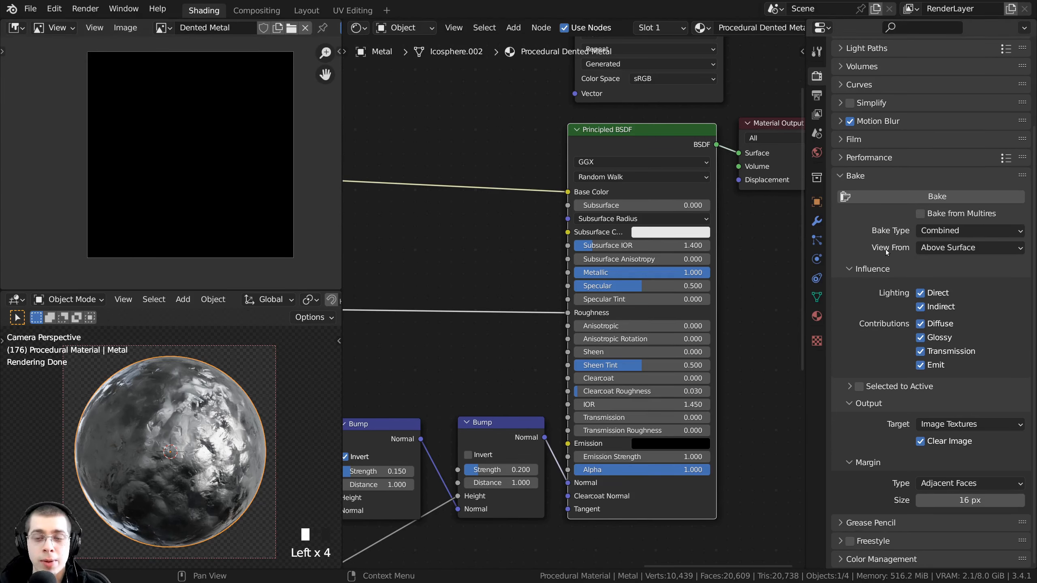
Step: Set the bake type to Diffuse and disable the Direct and Indirect contributions, leaving only Color
scroll(556, 204, "up", 1)
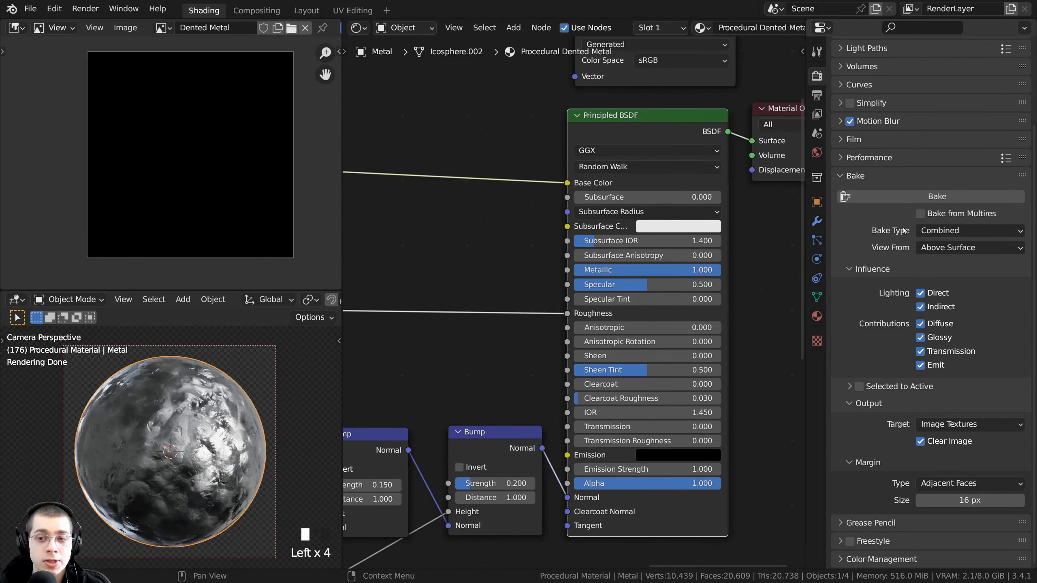
left_click(934, 231)
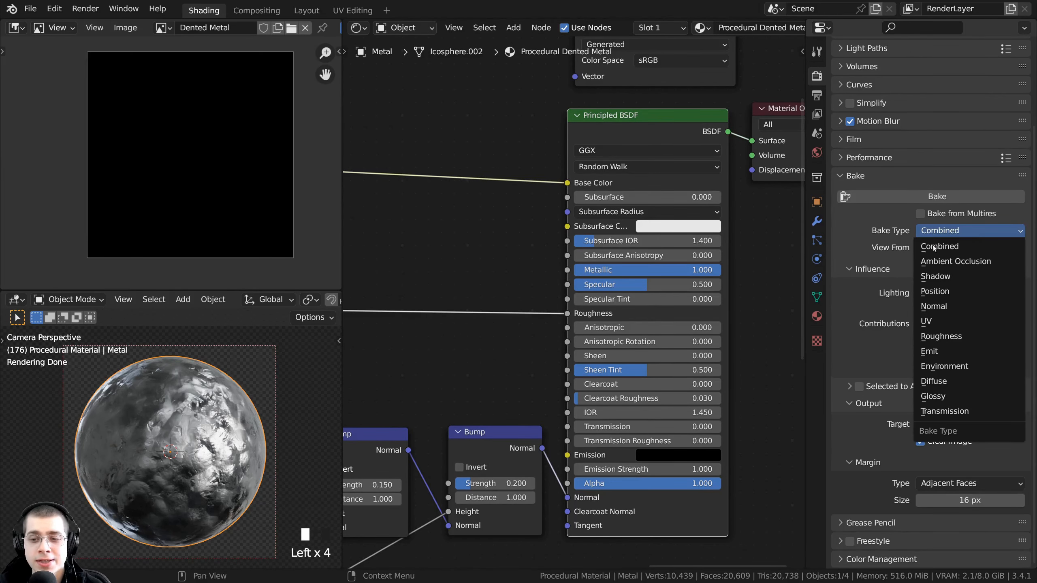
left_click(939, 387)
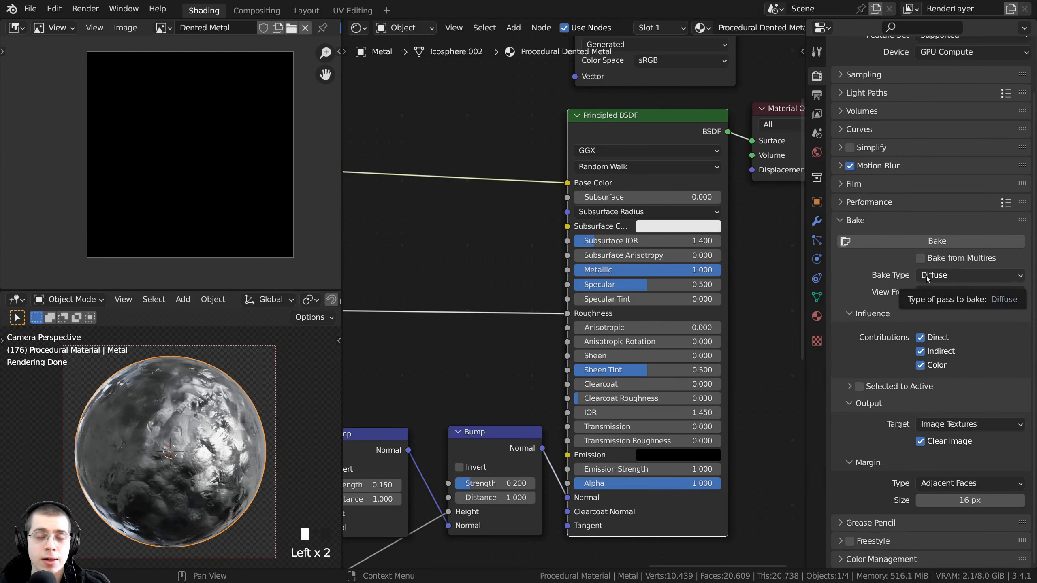
left_click(940, 277)
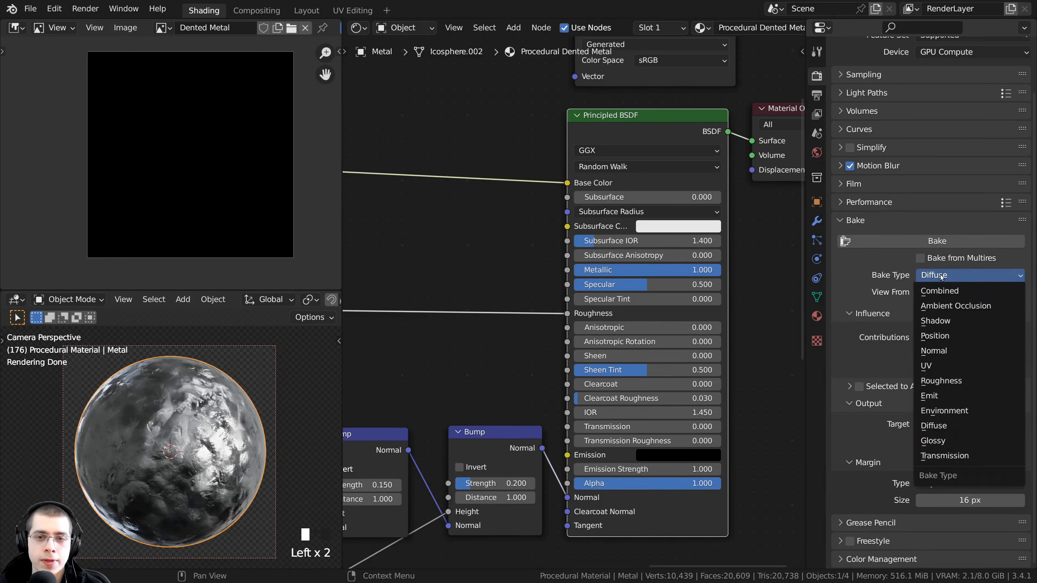
scroll(574, 303, "up", 3)
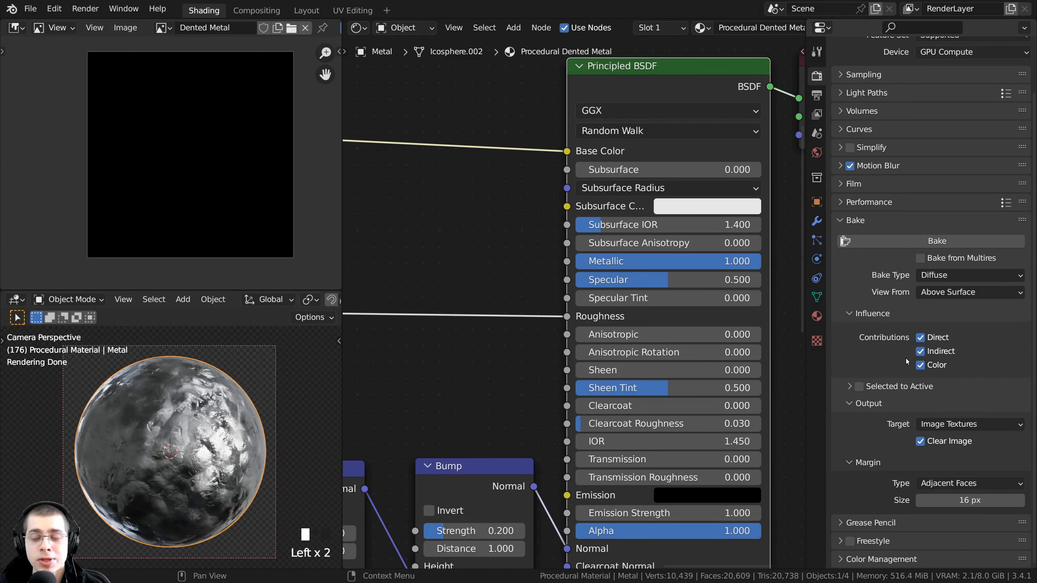
left_click(921, 338)
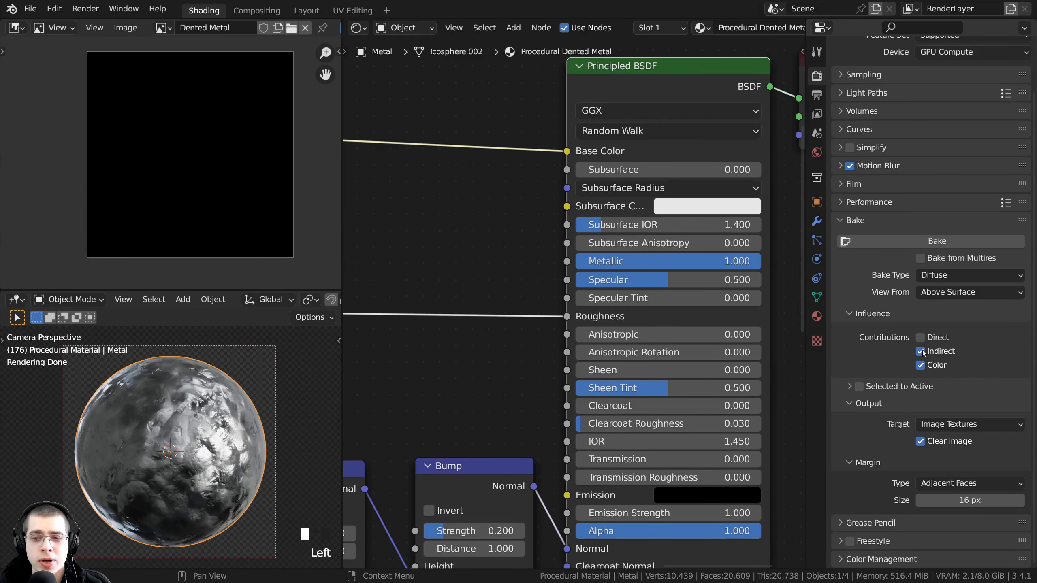
left_click(921, 352)
Step: Inspect the metal sphere, return to the camera view and enlarge the 3D viewport below the Image Editor
middle_click_drag(181, 416, 274, 355)
scroll(276, 371, "up", 4)
scroll(275, 371, "up", 2)
scroll(254, 357, "down", 2)
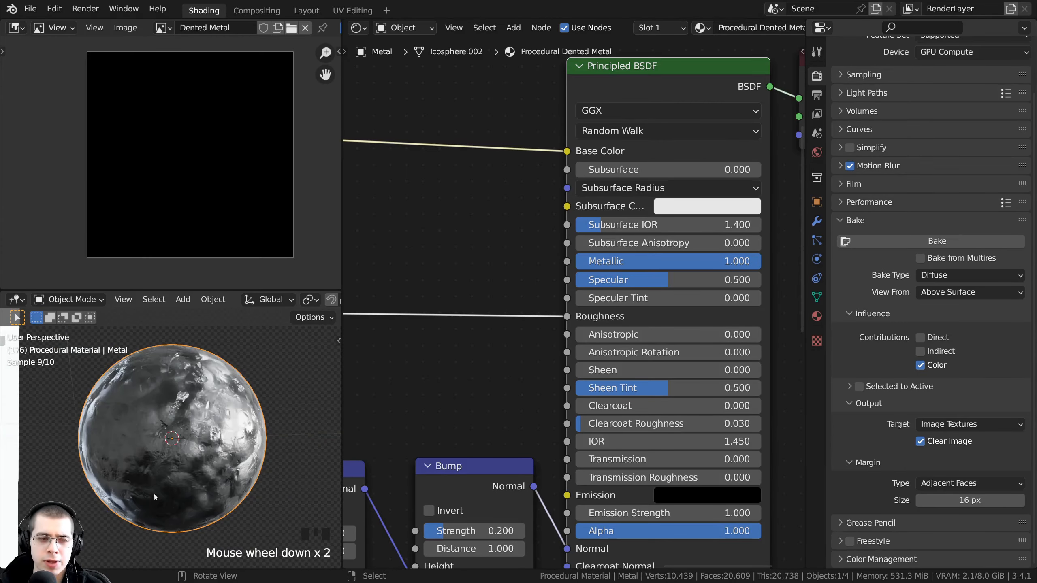
key("KP_0")
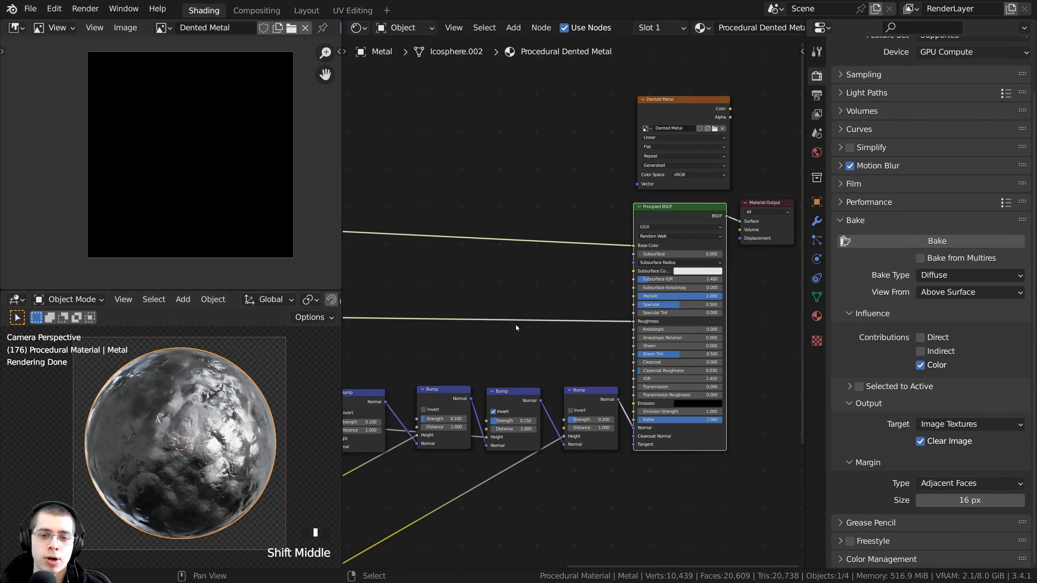
scroll(481, 327, "up", 3)
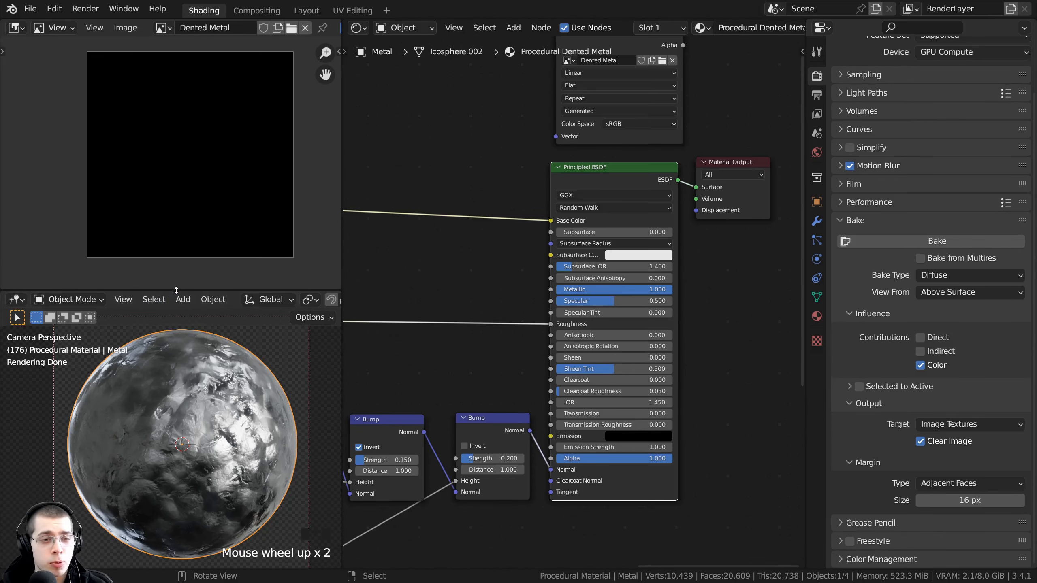
left_click_drag(176, 290, 175, 252)
middle_click_drag(158, 342, 140, 334, "shift")
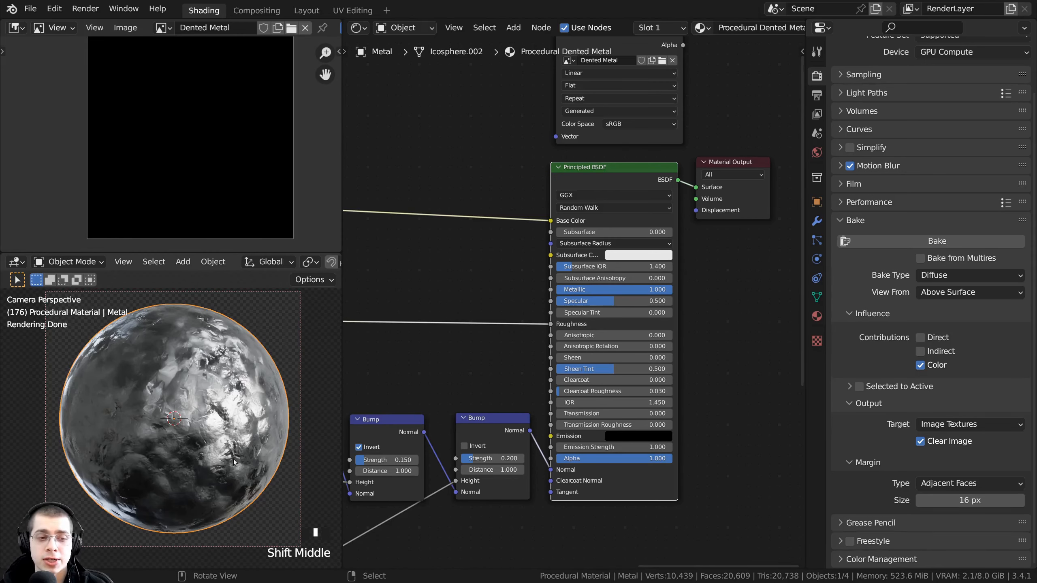
Step: Set the Principled BSDF's Metallic value to 0
scroll(588, 282, "up", 3)
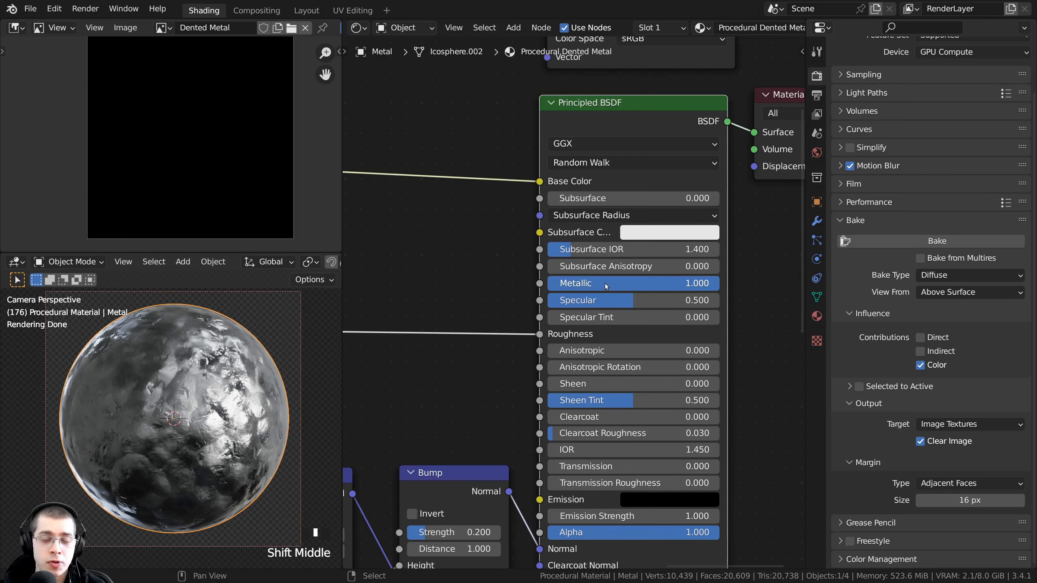
mouse_move(654, 284)
left_mouse_down()
mouse_move(548, 283)
mouse_move(654, 282)
left_mouse_up()
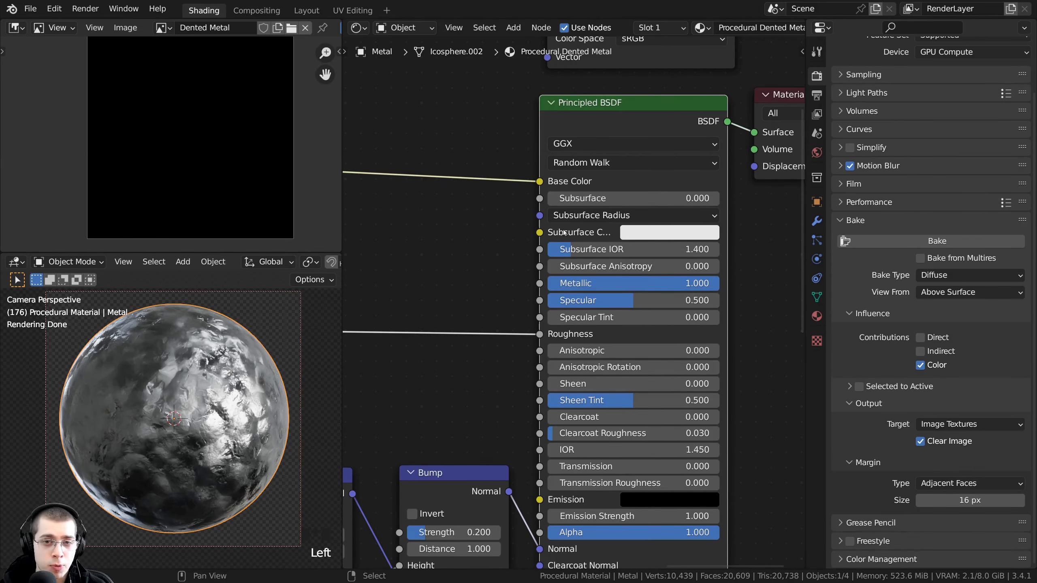
scroll(195, 151, "down", 1)
scroll(170, 86, "up", 1)
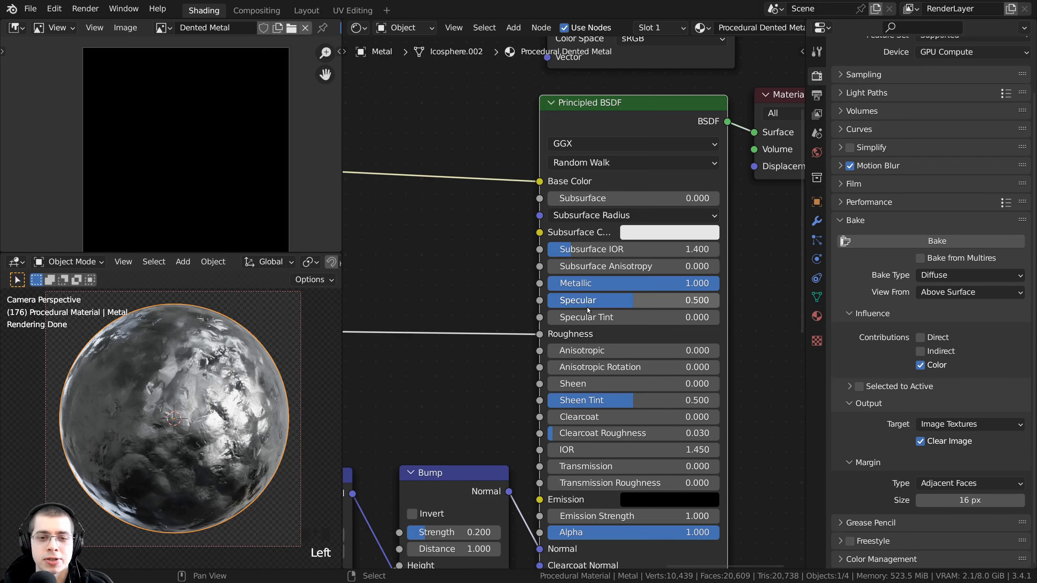
middle_click_drag(532, 295, 567, 294)
mouse_move(571, 334)
left_mouse_down()
mouse_move(575, 278)
mouse_move(574, 334)
left_mouse_up()
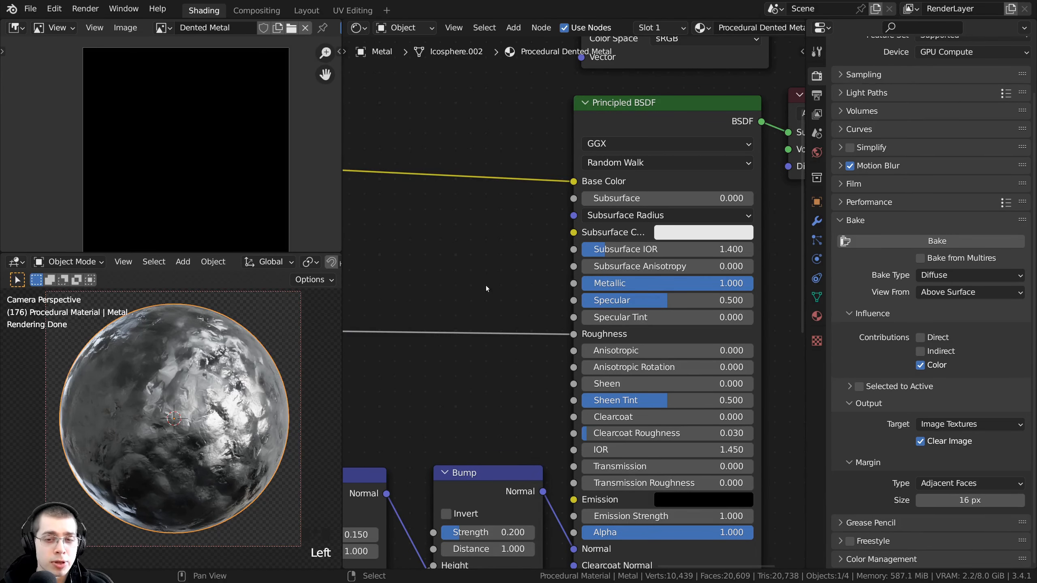
middle_click_drag(634, 236, 629, 223)
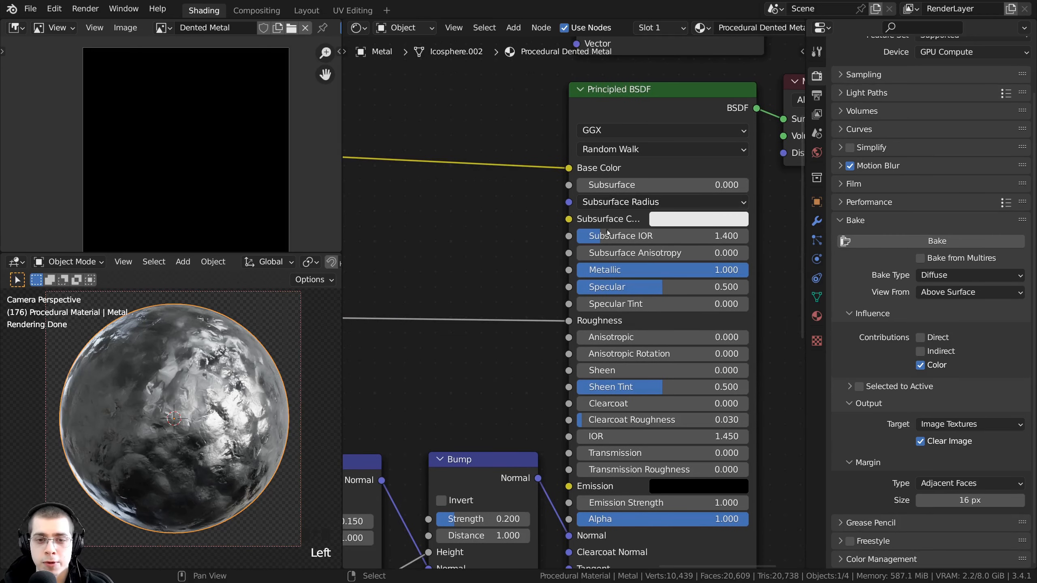
left_click(635, 272)
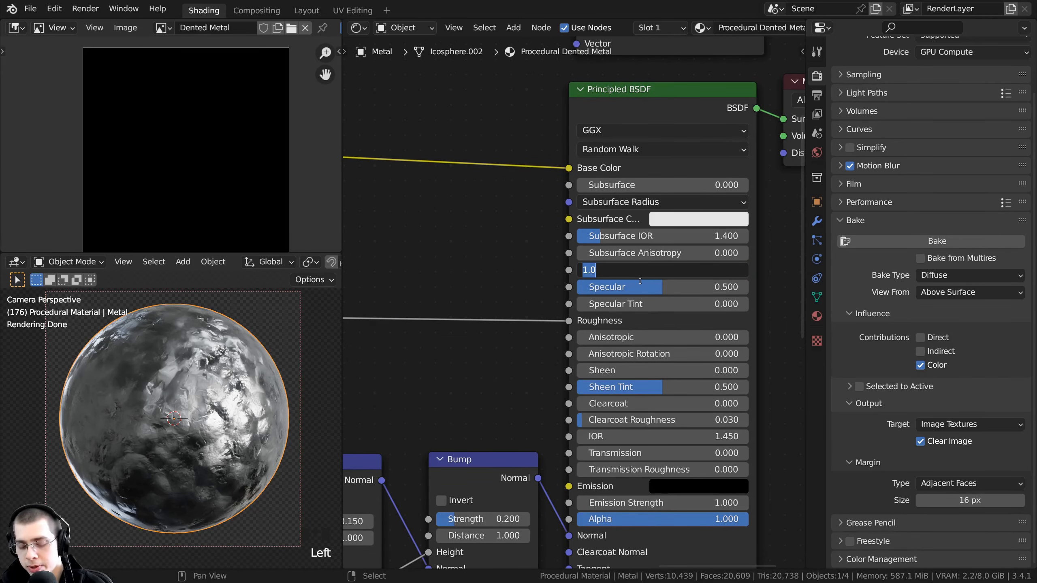
type("0")
key("Return")
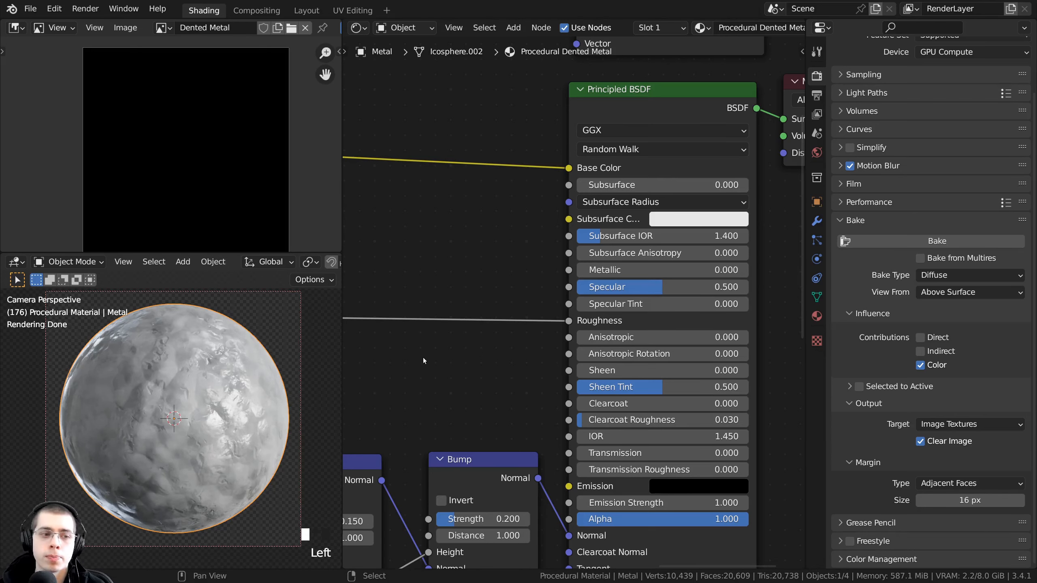
Step: Select the Dented Metal image texture node and keep its color space at sRGB for the color bake
scroll(550, 265, "down", 1)
middle_click_drag(550, 261, 543, 255)
scroll(545, 252, "down", 1)
scroll(518, 172, "up", 1)
middle_click_drag(526, 155, 539, 368)
scroll(513, 220, "down", 1)
scroll(570, 254, "up", 2)
scroll(589, 211, "down", 1)
left_click(561, 107)
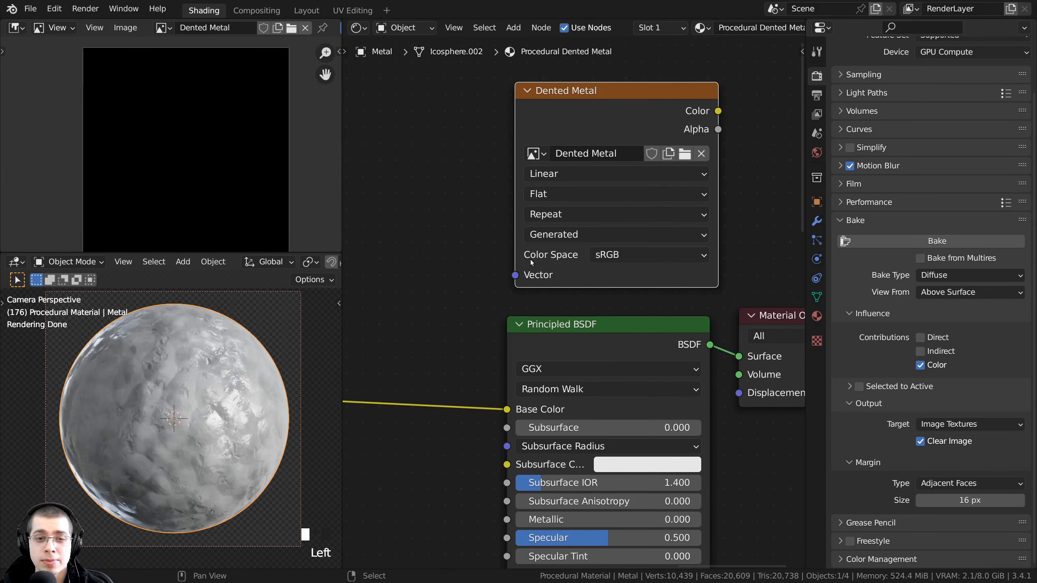
left_click(612, 256)
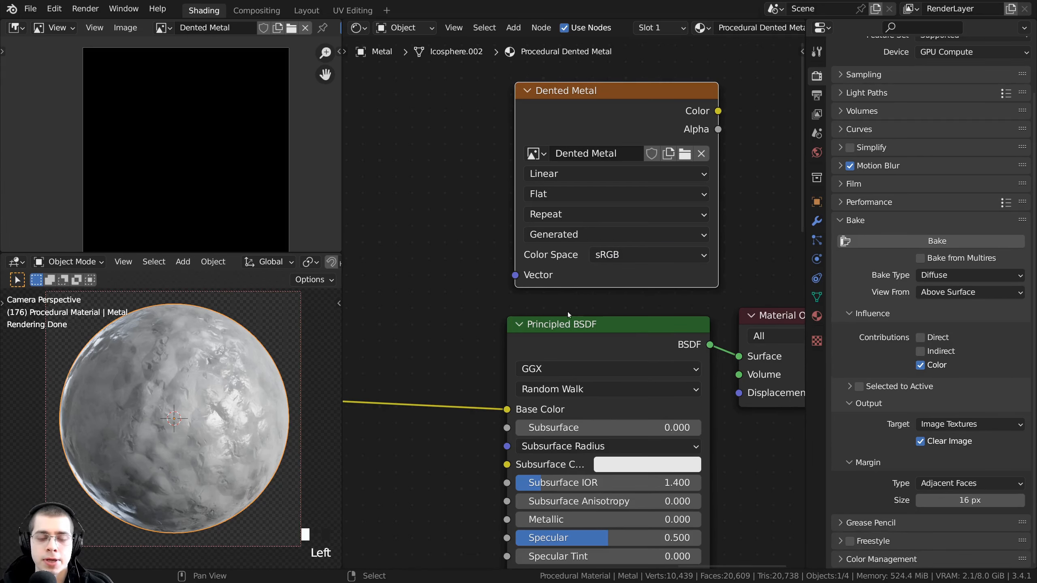
Step: Review the Principled BSDF's Roughness and Normal inputs and the image texture's color space options, including Non-Color
scroll(502, 377, "down", 1)
middle_click_drag(502, 378, 546, 132)
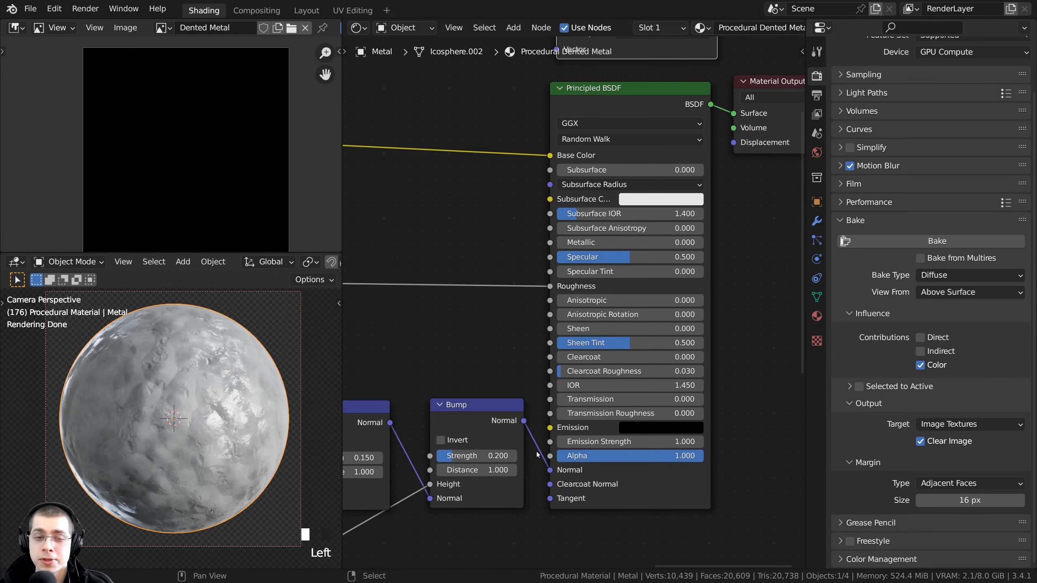
middle_click_drag(566, 162, 562, 217)
middle_click_drag(563, 177, 502, 393)
scroll(479, 322, "up", 2)
left_click(616, 302)
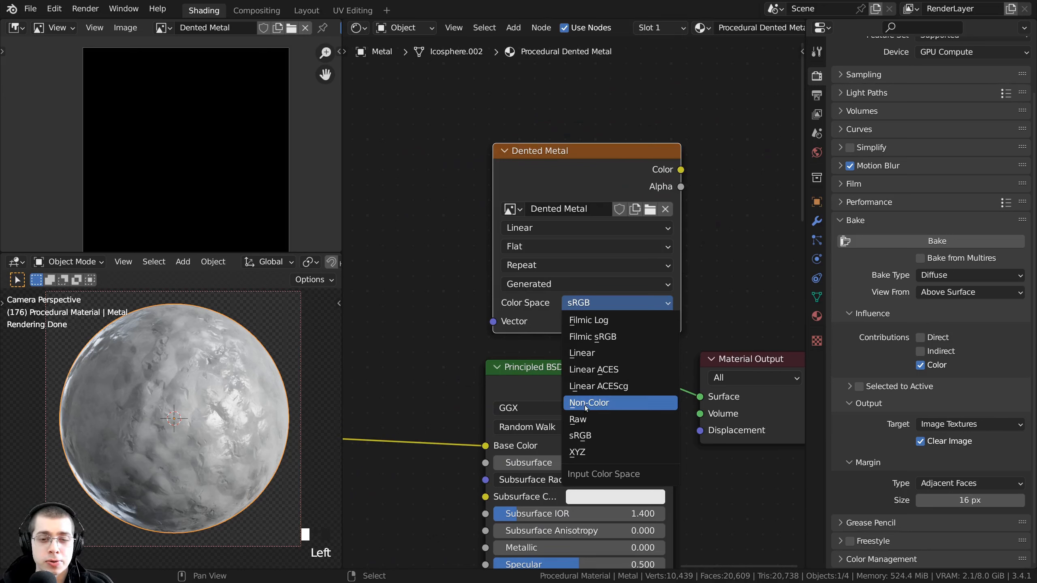
Step: Move the selected Dented Metal node slightly higher above the Principled BSDF and bake the Diffuse color map into its image
left_click_drag(535, 167, 530, 168)
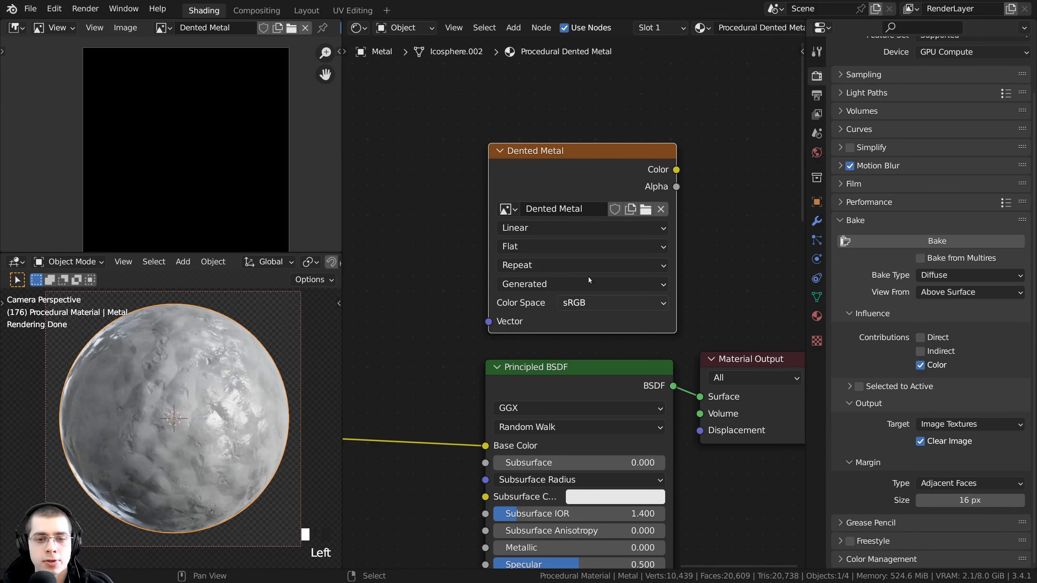
key("g")
right_click(235, 390)
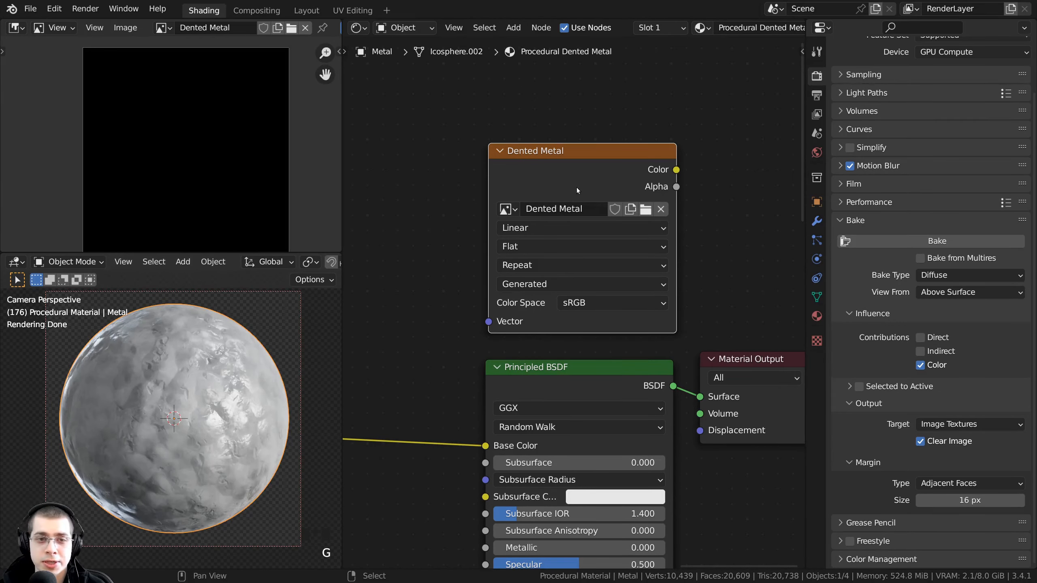
key("g")
left_click(573, 171)
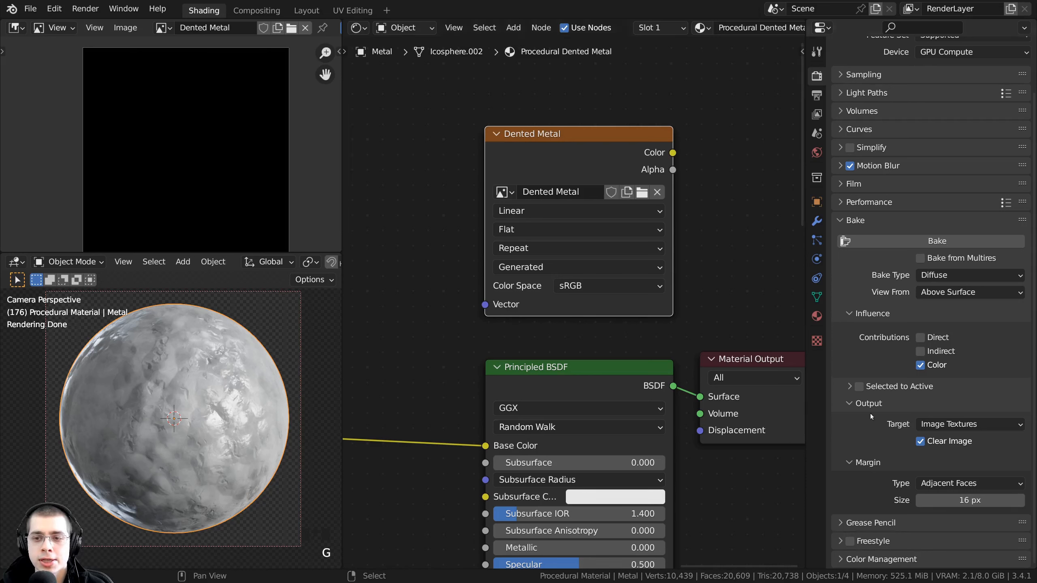
left_click(894, 241)
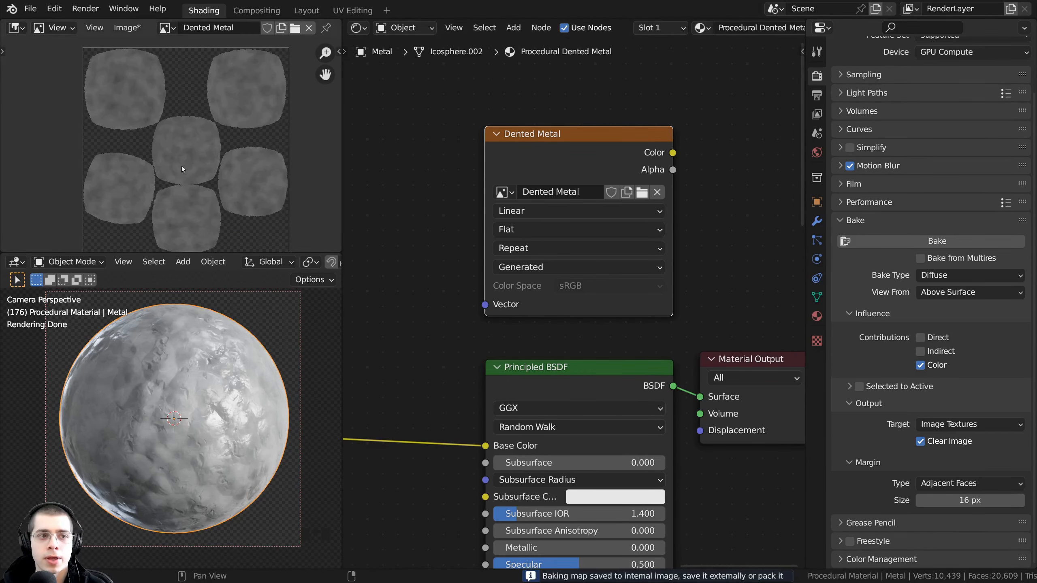
Step: Widen the Image Editor and 3D viewport areas and inspect the baked diffuse map up close
left_click_drag(342, 175, 370, 176)
scroll(110, 118, "up", 4)
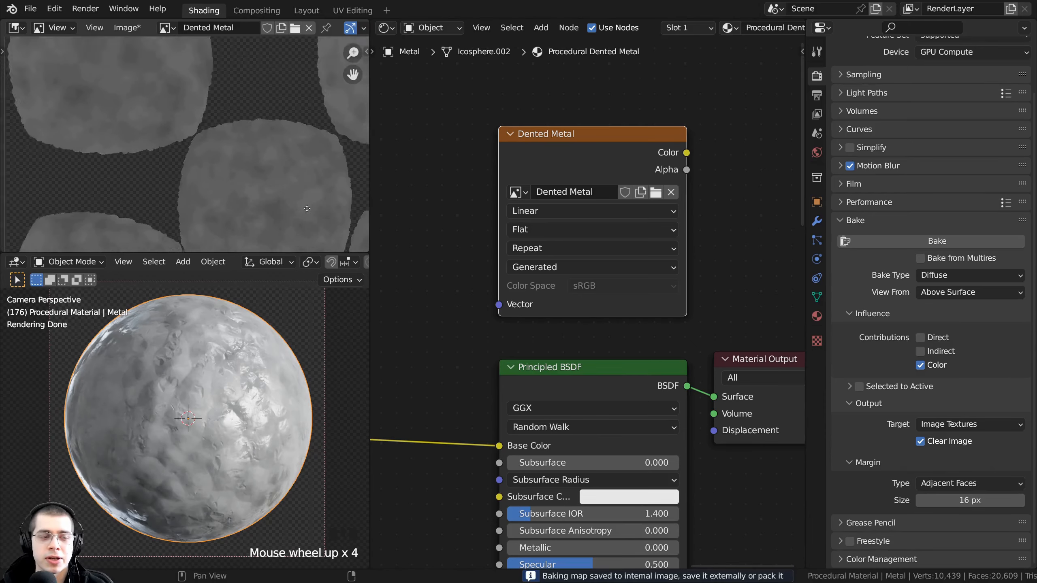
scroll(109, 119, "up", 1)
scroll(543, 331, "down", 4)
Step: Deselect the image texture node and compare the baked diffuse map's UV islands with the material's Base Color input
middle_click_drag(449, 402, 634, 308)
middle_click_drag(472, 329, 370, 291)
scroll(501, 289, "down", 2)
left_click(462, 280)
scroll(1013, 287, "up", 2)
scroll(657, 274, "up", 2)
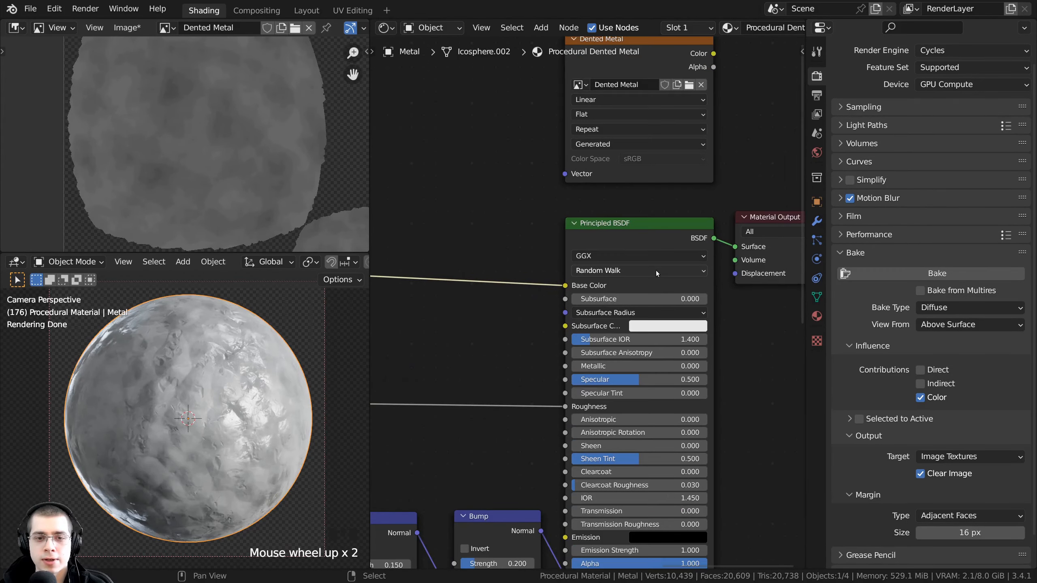
scroll(267, 167, "down", 3)
scroll(229, 139, "down", 1)
middle_click_drag(231, 172, 190, 163)
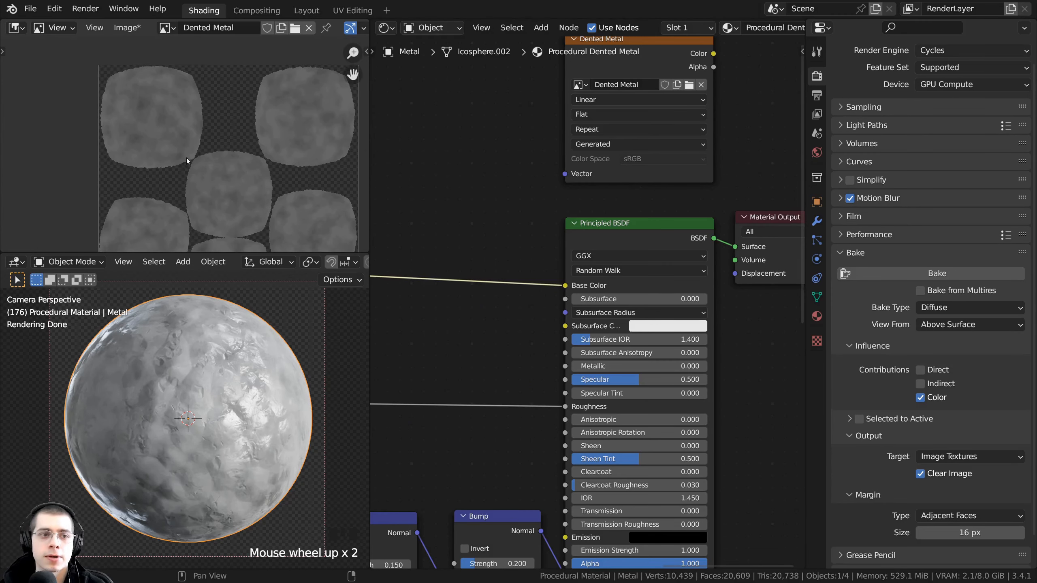
Step: Save the baked diffuse map as the PNG image "Dented Metal Color.png" in the Texture Maps folder
scroll(184, 156, "up", 3)
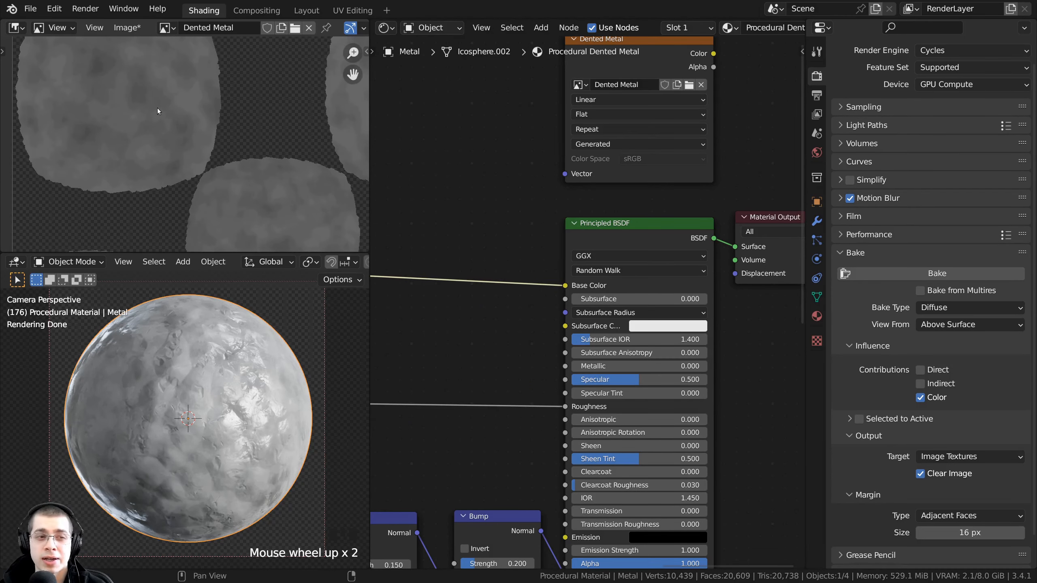
left_click(132, 29)
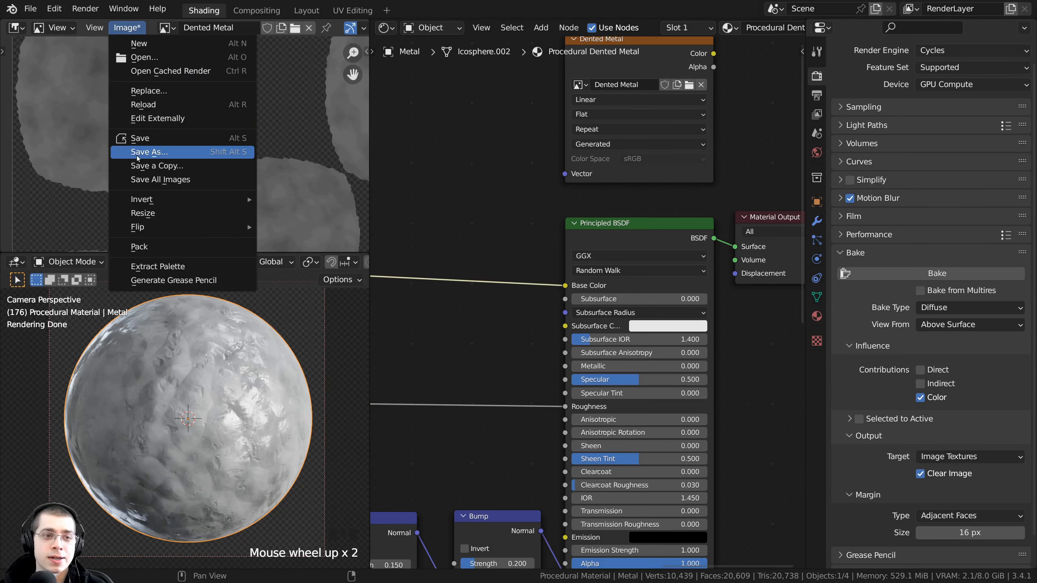
left_click(154, 152)
left_click(542, 33)
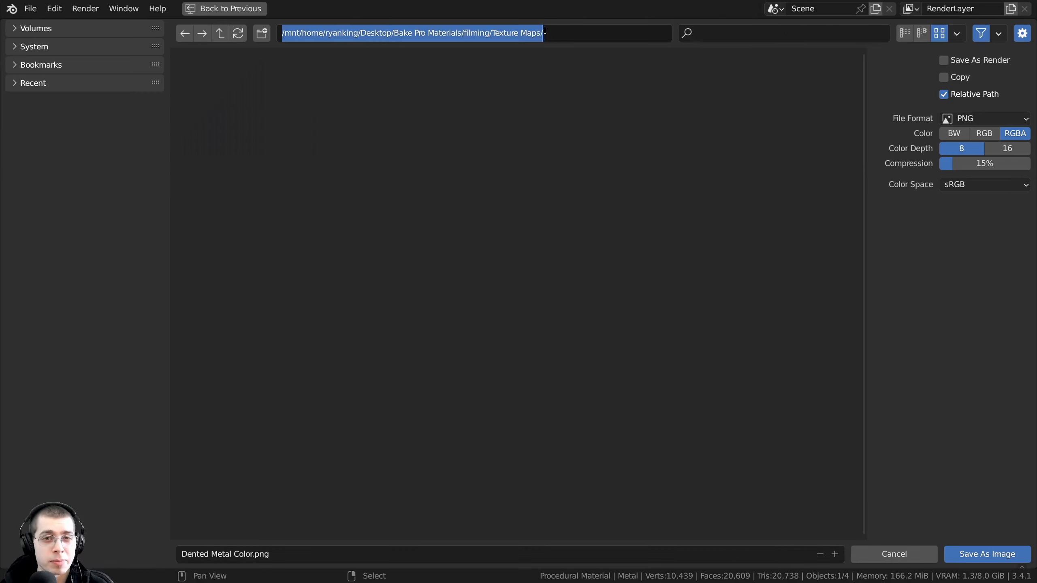
left_click_drag(543, 33, 485, 32)
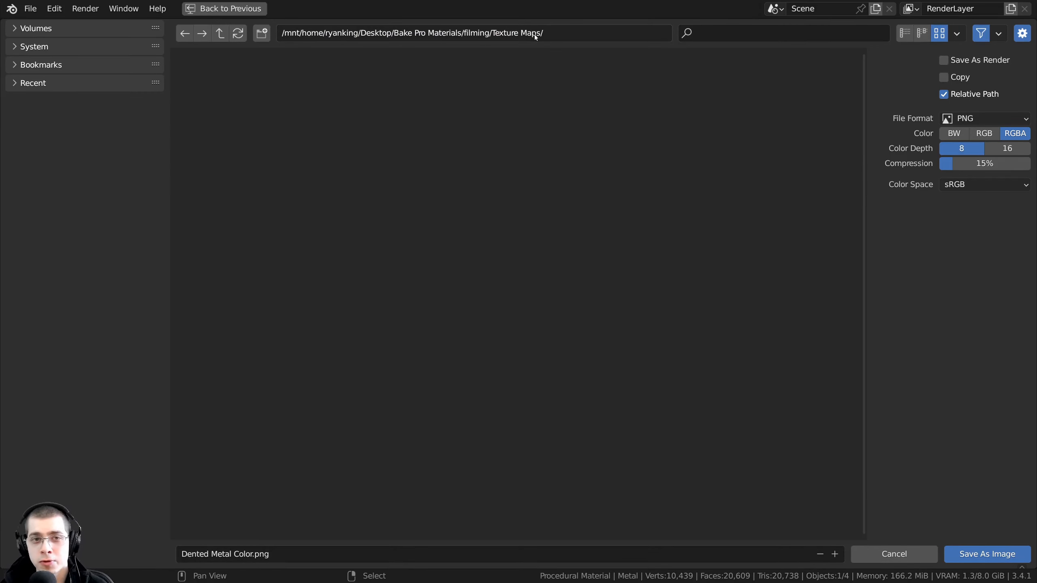
left_click(190, 556)
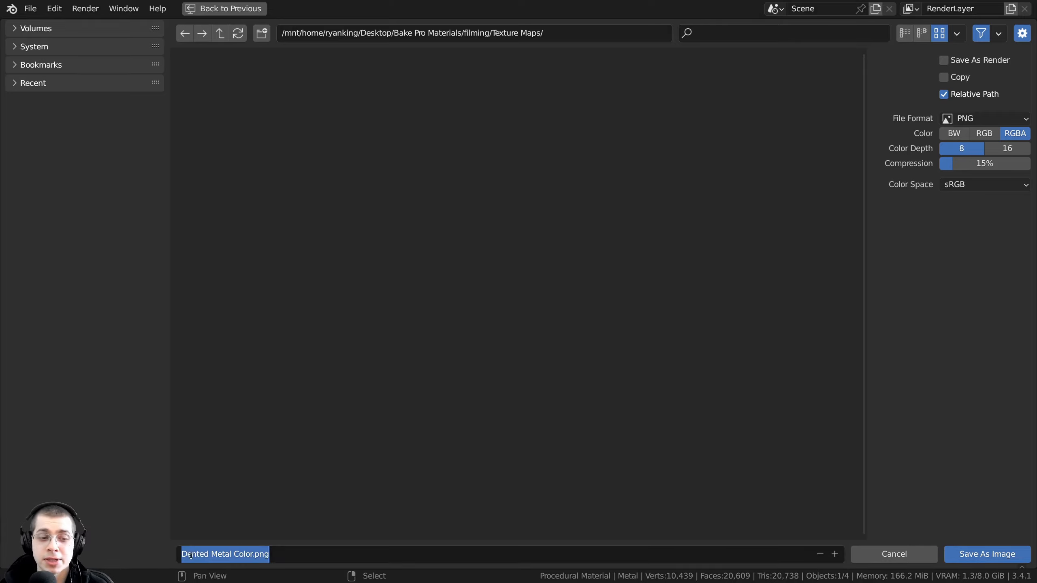
left_click_drag(187, 555, 253, 555)
key("Left")
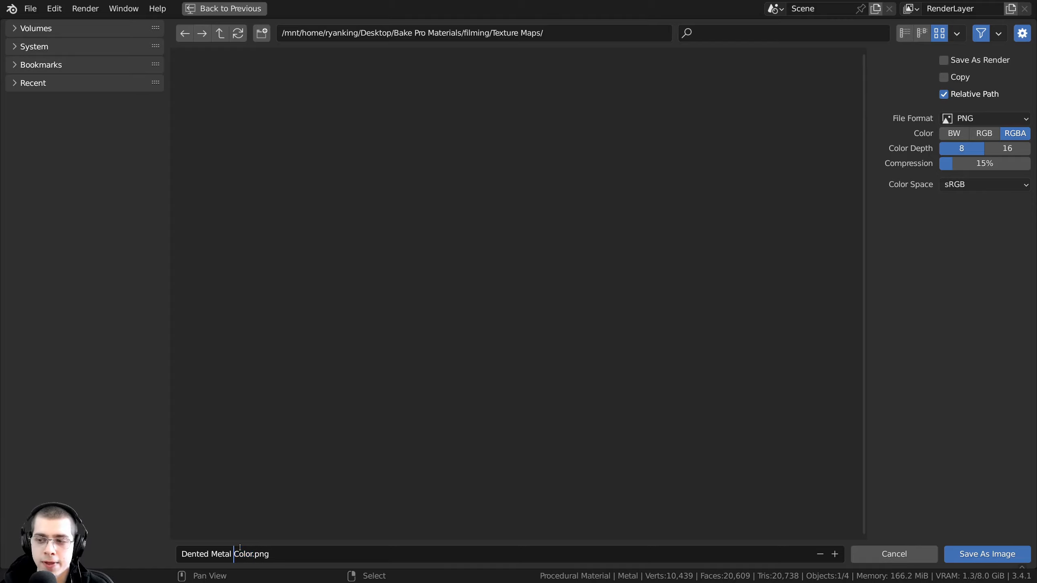
key("Right")
left_click(447, 372)
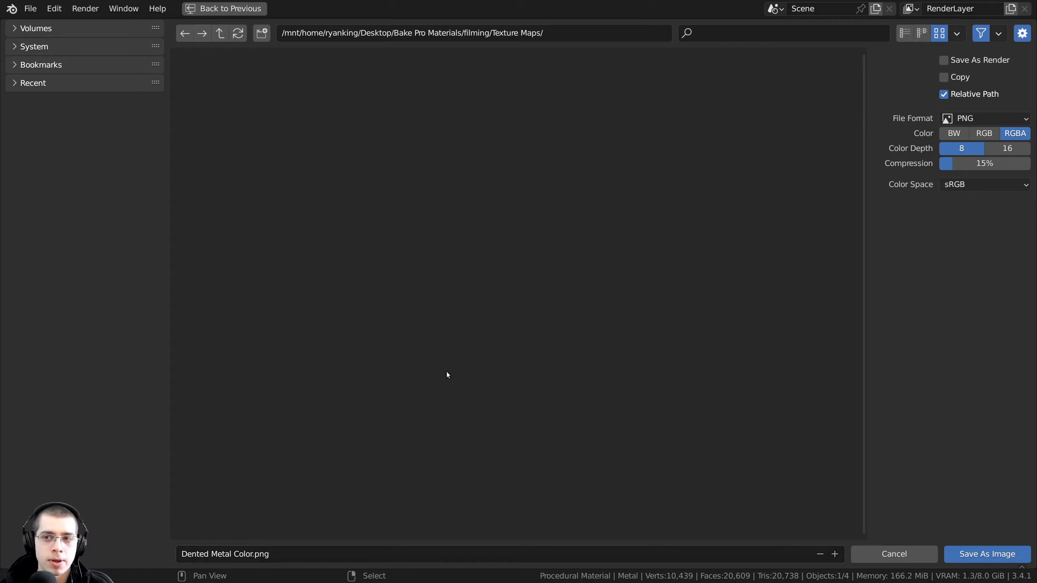
left_click(963, 119)
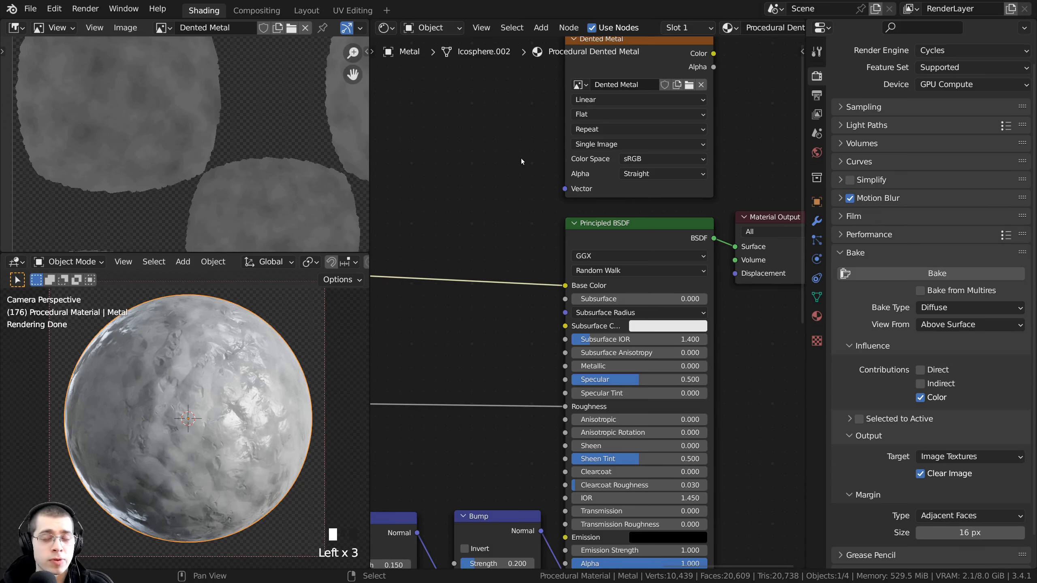
Step: Set the Principled BSDF's Metallic value to 1.000
middle_click_drag(574, 304, 557, 189)
scroll(557, 189, "up", 2)
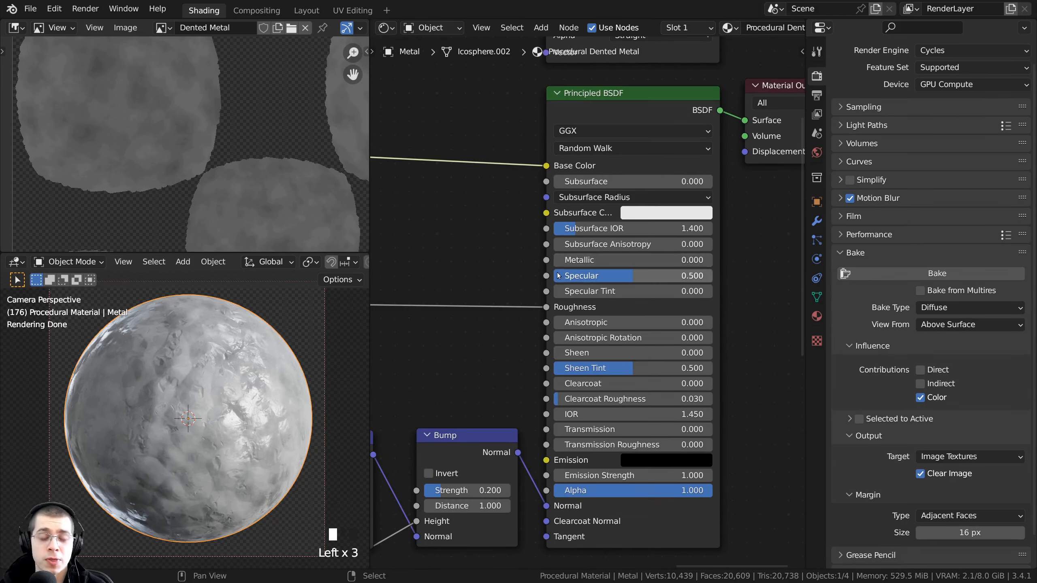
middle_click_drag(544, 276, 538, 275)
left_click_drag(572, 260, 733, 259)
middle_click_drag(545, 321, 616, 351)
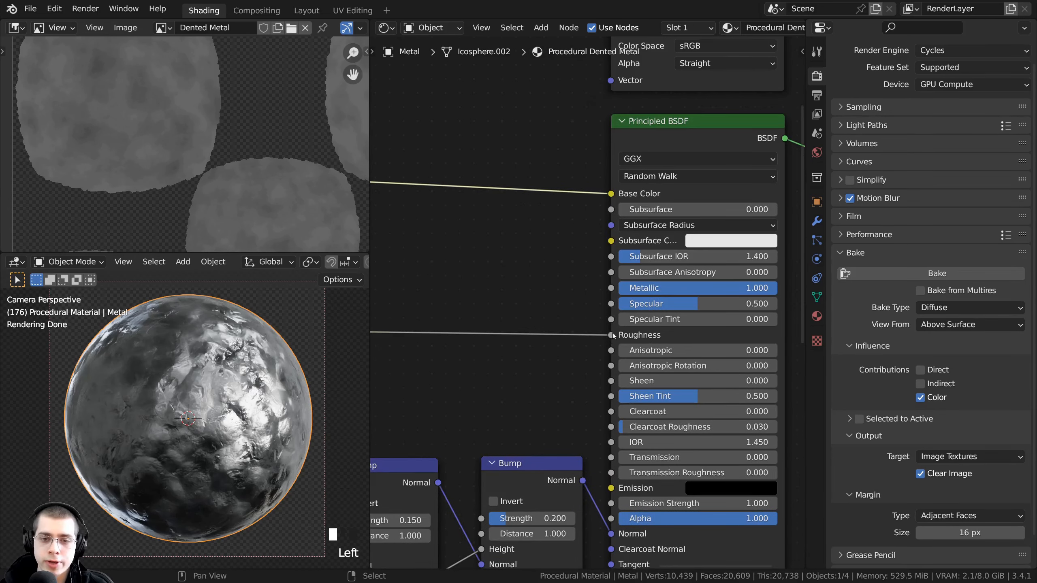
mouse_move(611, 335)
left_mouse_down()
mouse_move(564, 298)
mouse_move(610, 288)
mouse_move(600, 333)
mouse_move(496, 338)
mouse_move(576, 299)
mouse_move(611, 335)
left_mouse_up()
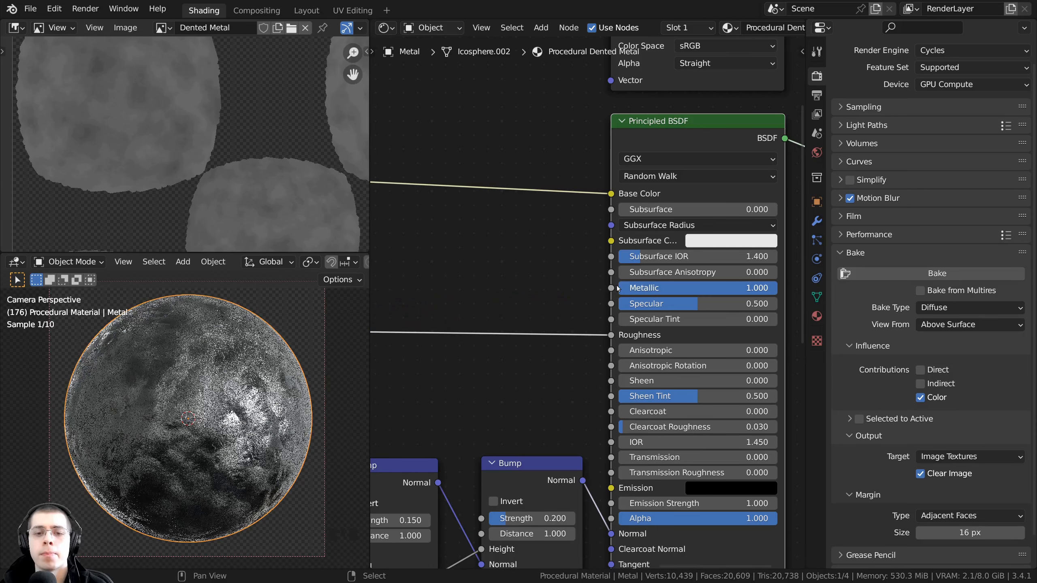
Step: Widen the Shader Editor around the Principled BSDF and set the bake type to Emit
scroll(469, 299, "down", 2)
middle_click_drag(469, 300, 510, 319)
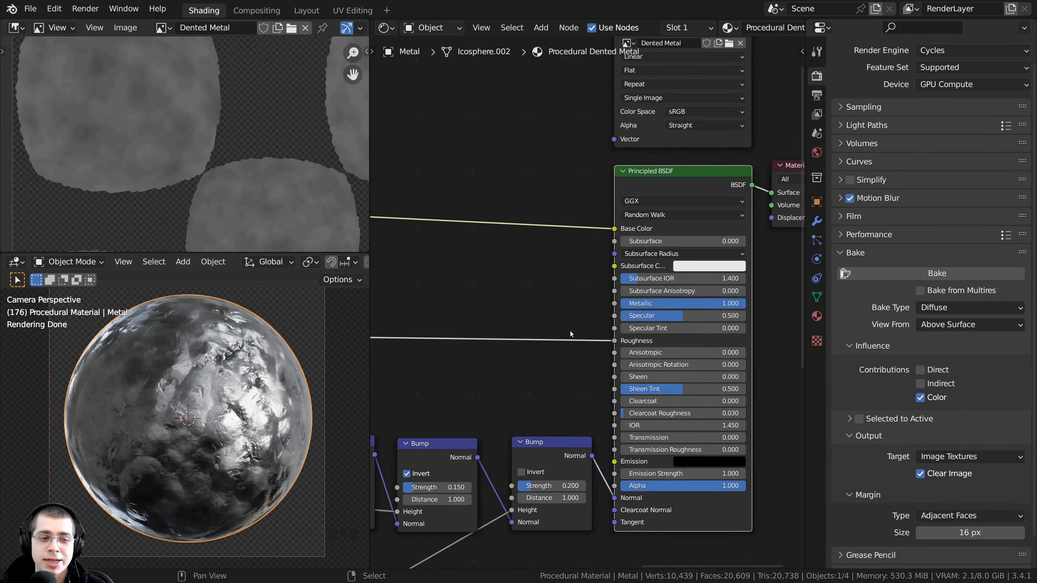
scroll(570, 331, "down", 1)
left_click_drag(370, 335, 270, 335)
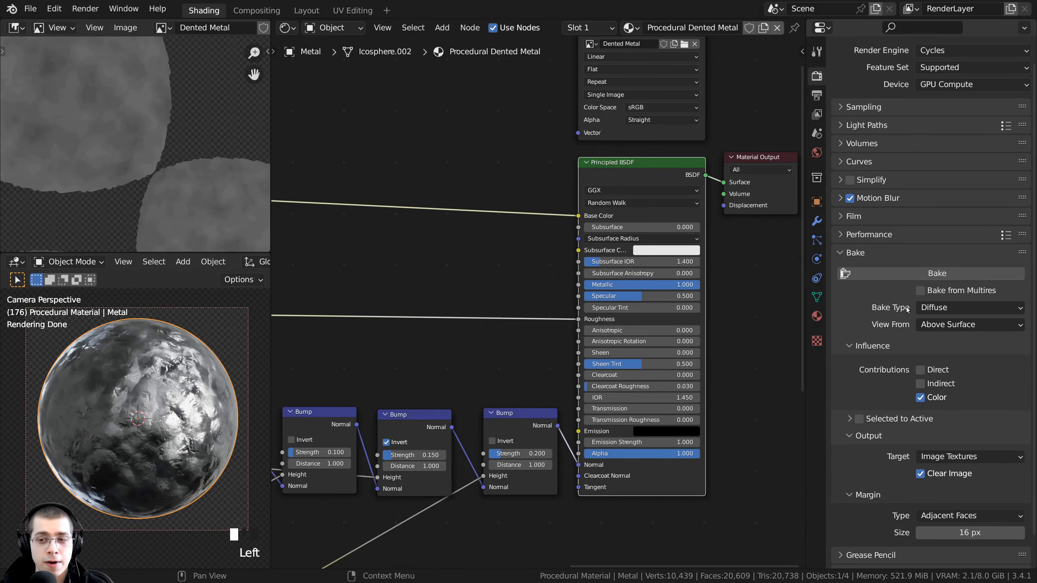
left_click(935, 308)
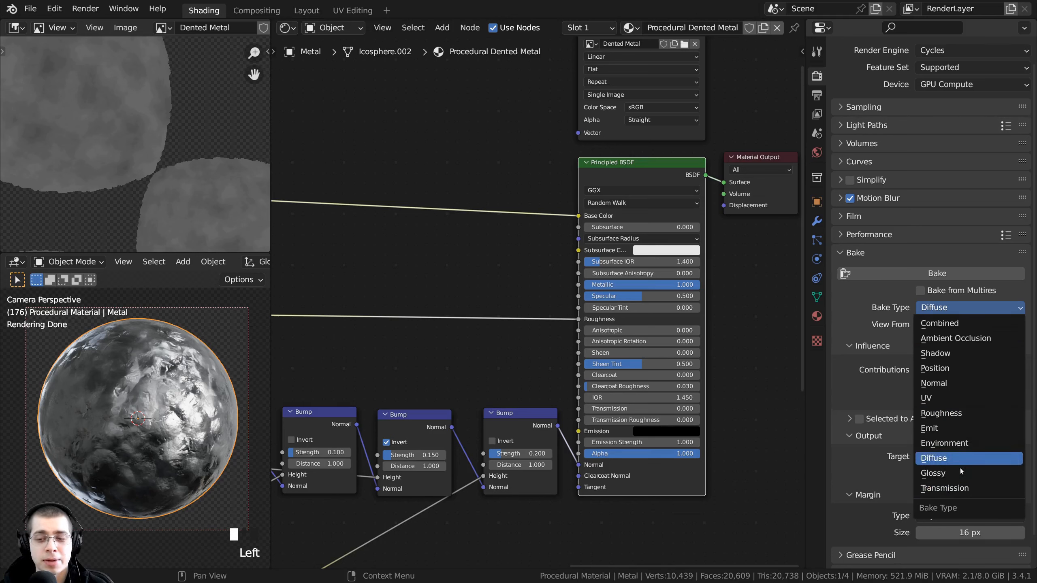
left_click(946, 431)
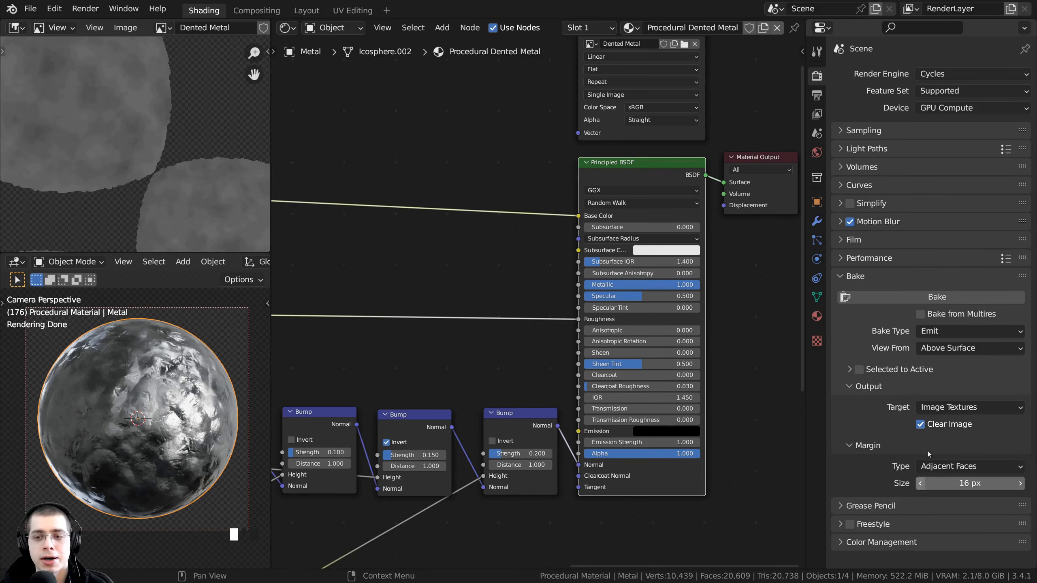
middle_click_drag(531, 175, 530, 213)
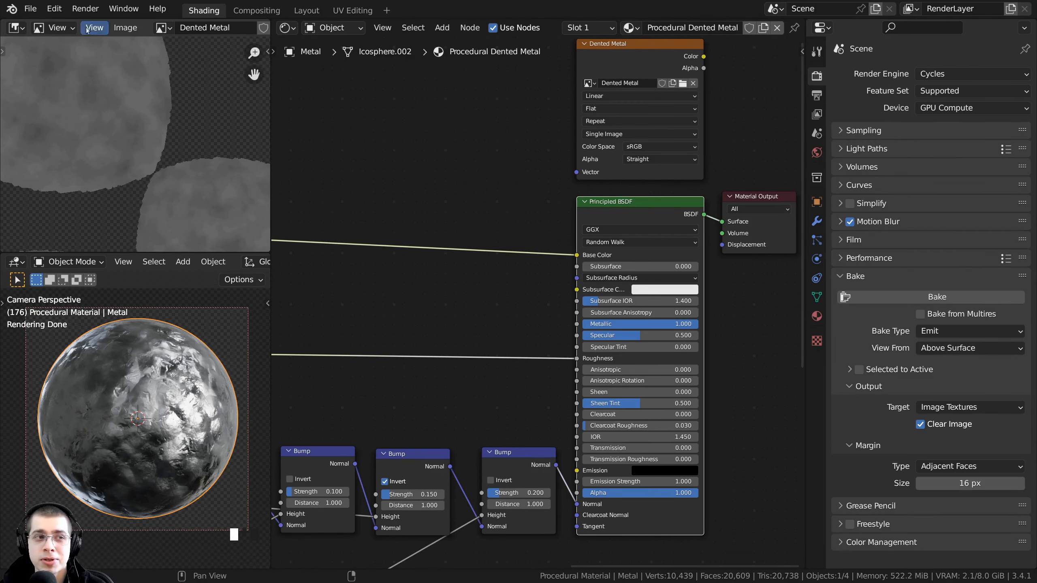
left_click(54, 8)
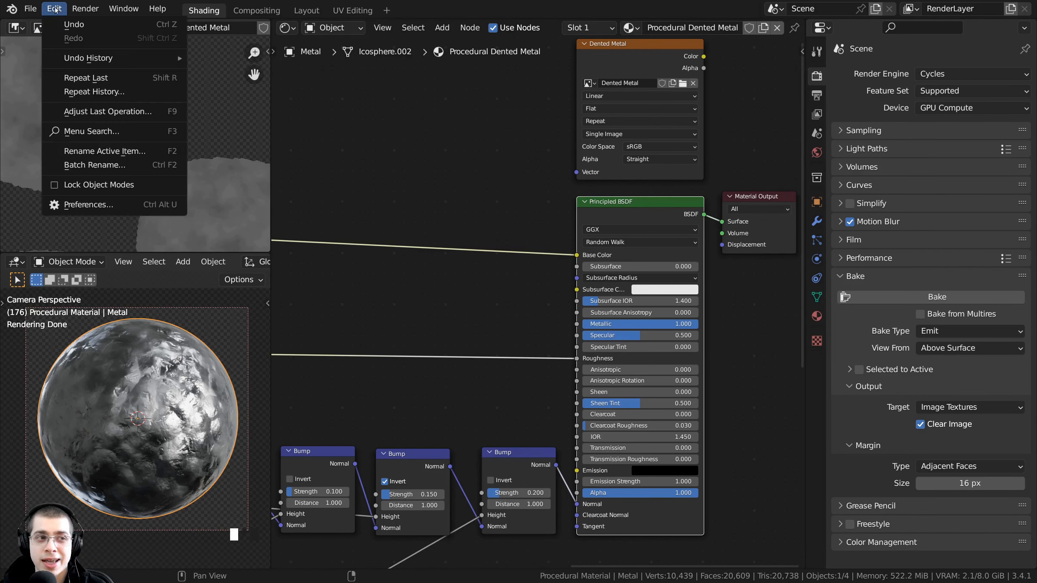
left_click(77, 207)
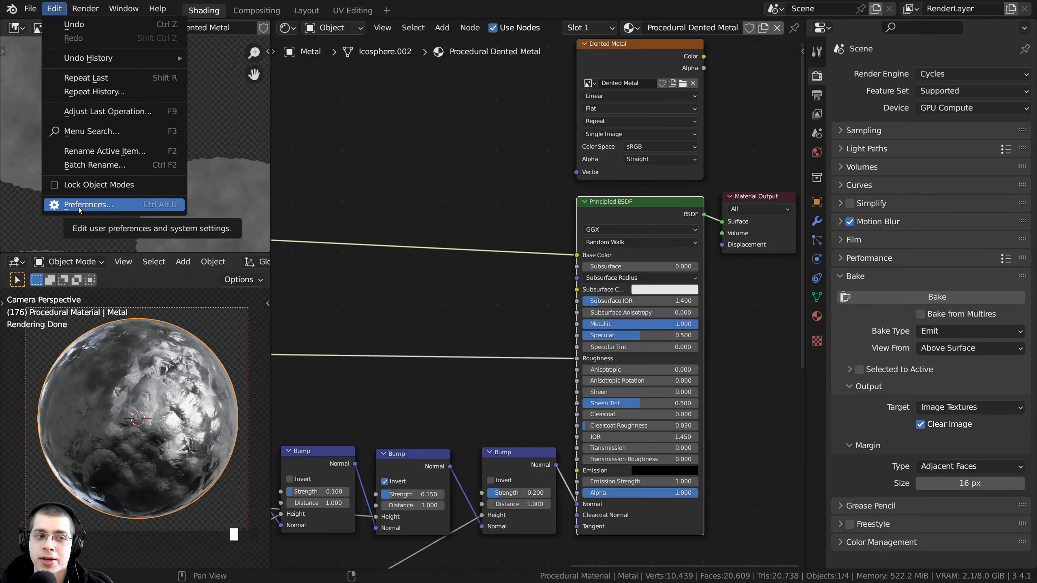
Step: Preview the Base Color, Roughness and bump ColorRamps one by one on the sphere, and restore the full material output
middle_click_drag(464, 250, 554, 253)
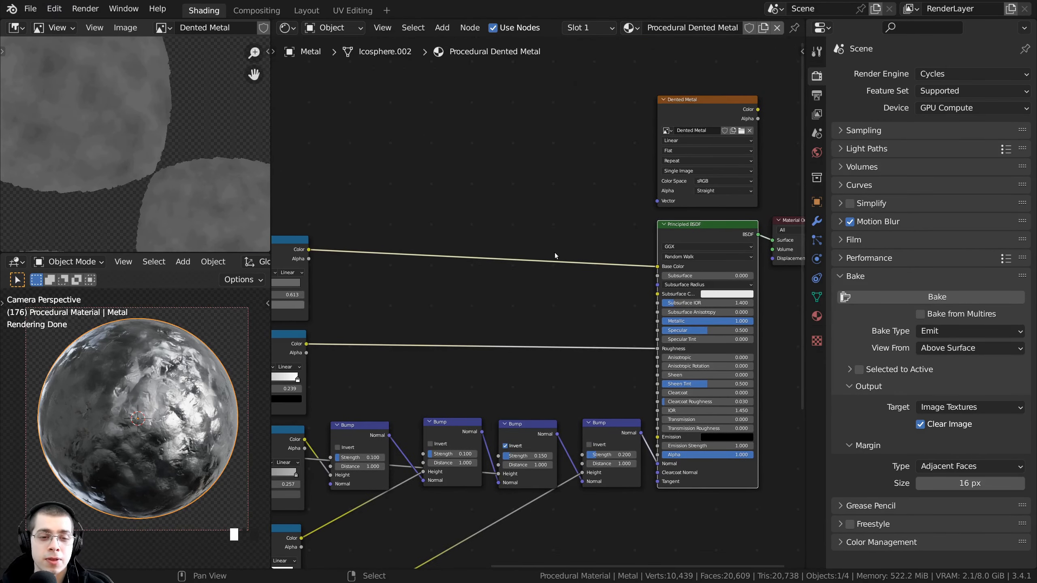
scroll(531, 261, "down", 2)
middle_click_drag(419, 264, 509, 230)
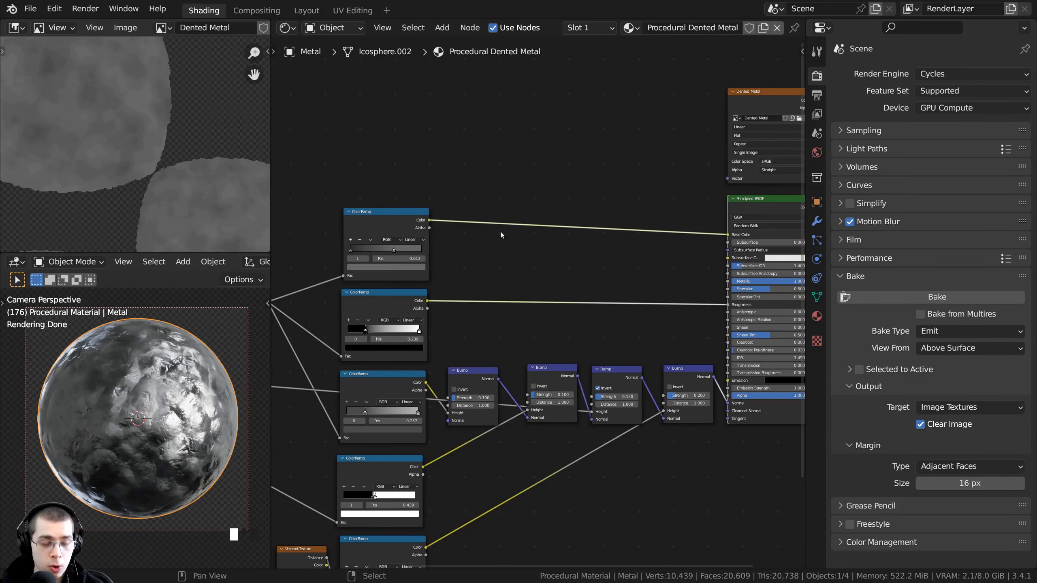
left_click(384, 221, "ctrl+shift")
middle_click_drag(468, 303, 403, 309)
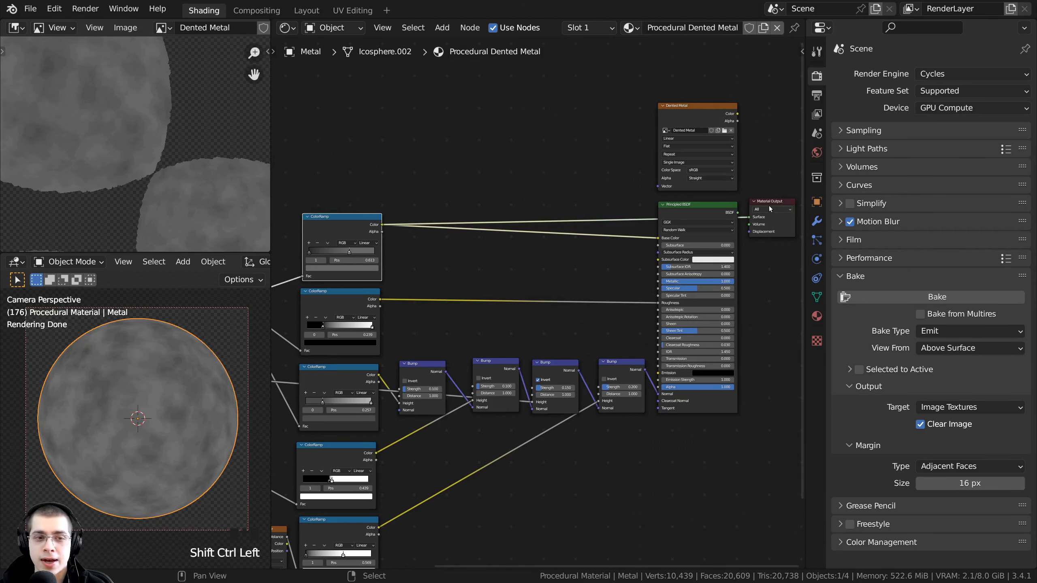
left_click(351, 301, "ctrl+shift")
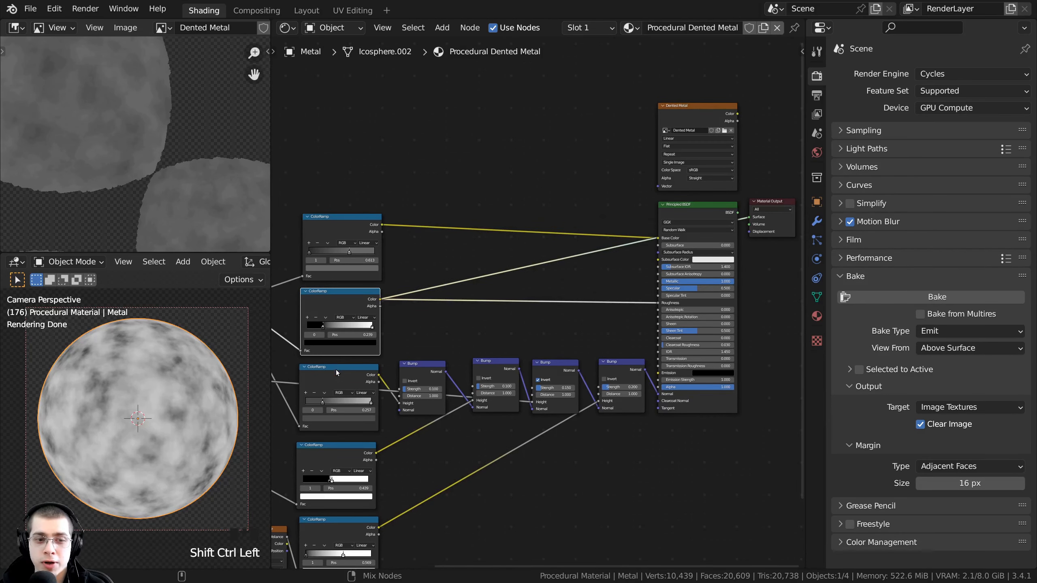
left_click(342, 373, "ctrl+shift")
left_click(426, 364, "ctrl+shift")
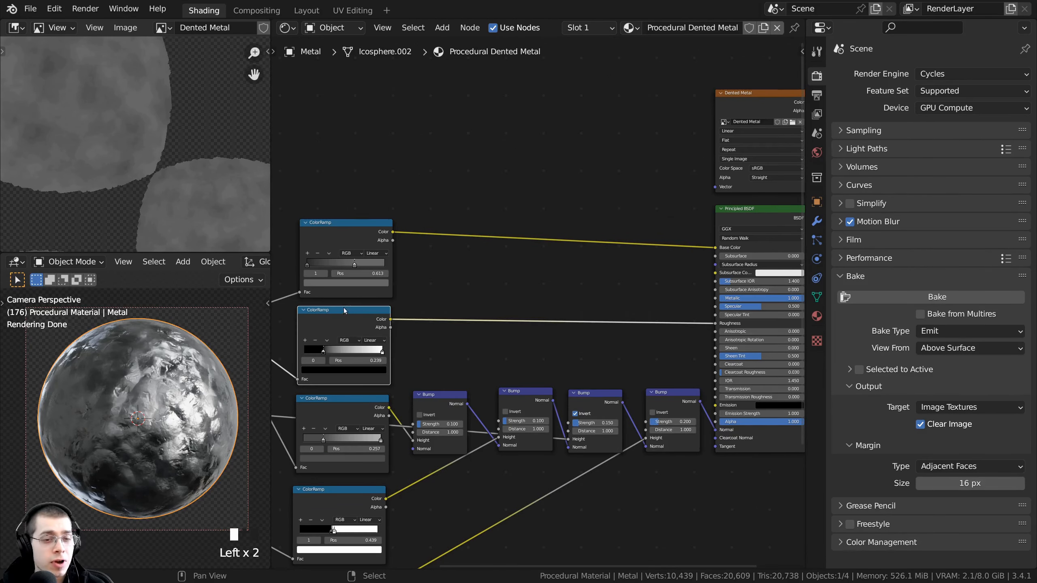
Step: Connect the Roughness ColorRamp's Color output to the Metallic input as well, and preview that ColorRamp on the sphere
scroll(365, 320, "up", 1)
left_click_drag(366, 322, 691, 299)
middle_click_drag(371, 335, 466, 336)
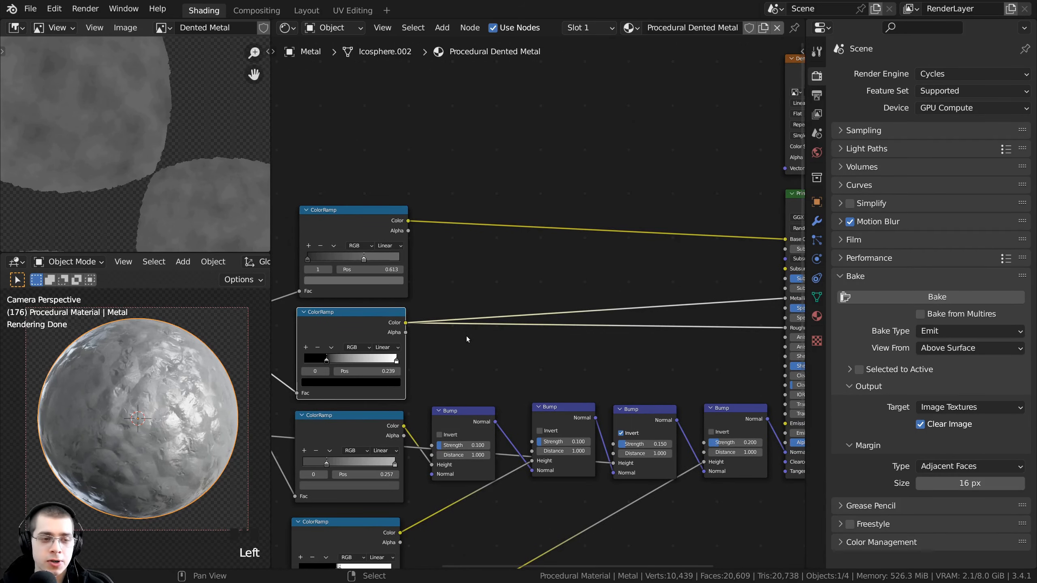
left_click(347, 321, "ctrl+shift")
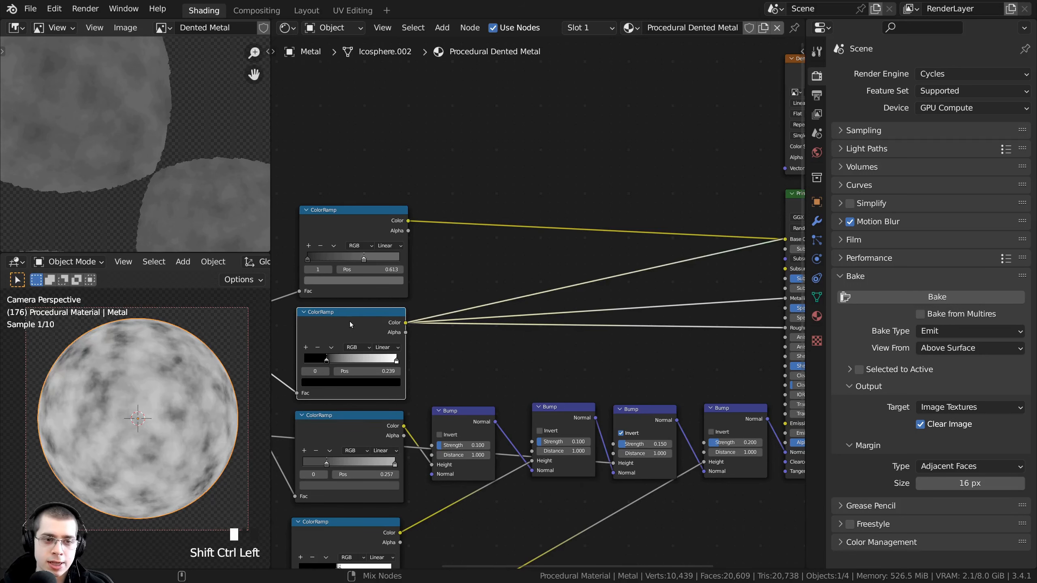
left_click(947, 332)
scroll(685, 297, "down", 1)
middle_click_drag(685, 298, 476, 319)
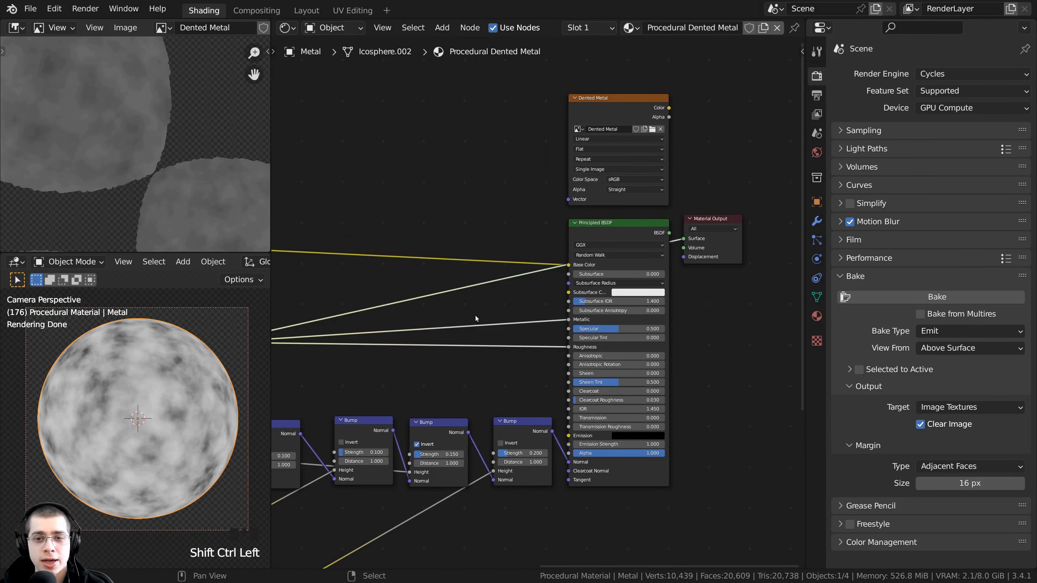
Step: Move the Material Output node up and farther away from the Principled BSDF
left_click_drag(715, 222, 764, 188)
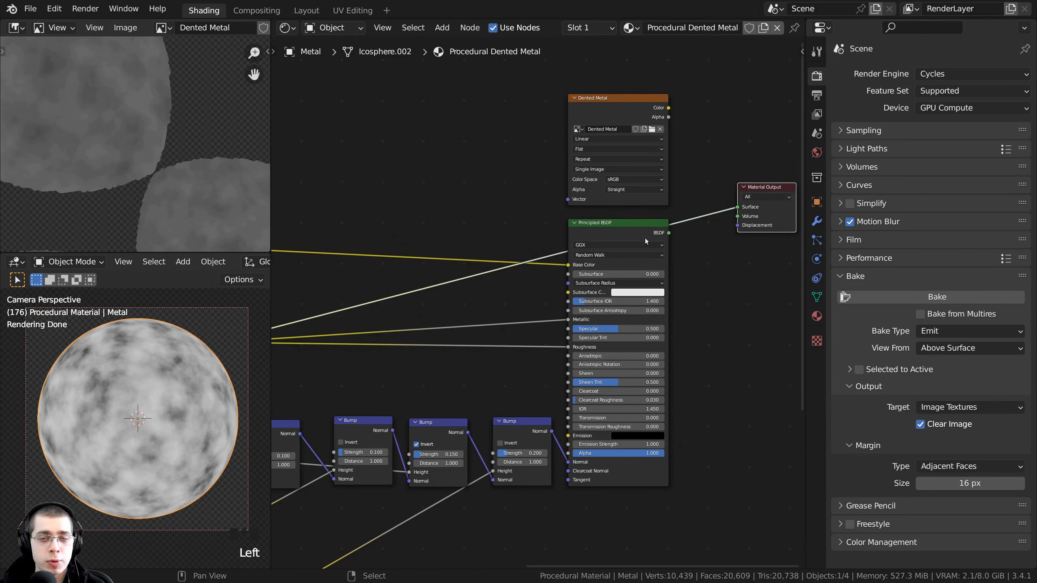
scroll(524, 293, "down", 1)
middle_click_drag(417, 301, 631, 286)
middle_click_drag(751, 295, 446, 254)
Step: Disconnect the ColorRamp from the Metallic input and route the Principled BSDF back to the Material Output's Surface
scroll(445, 254, "up", 7)
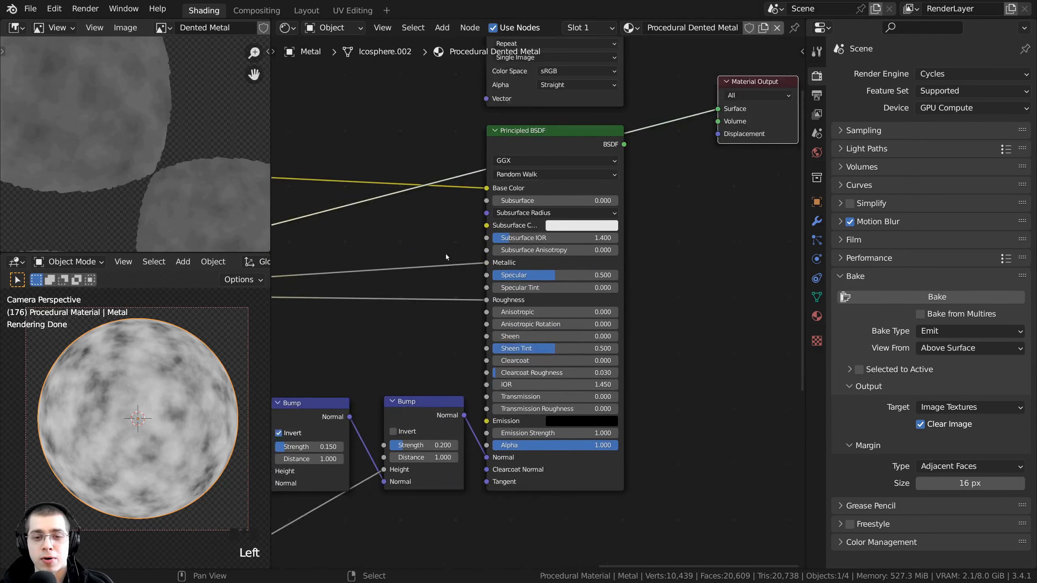
middle_click_drag(527, 225, 516, 253)
left_click_drag(480, 294, 409, 282)
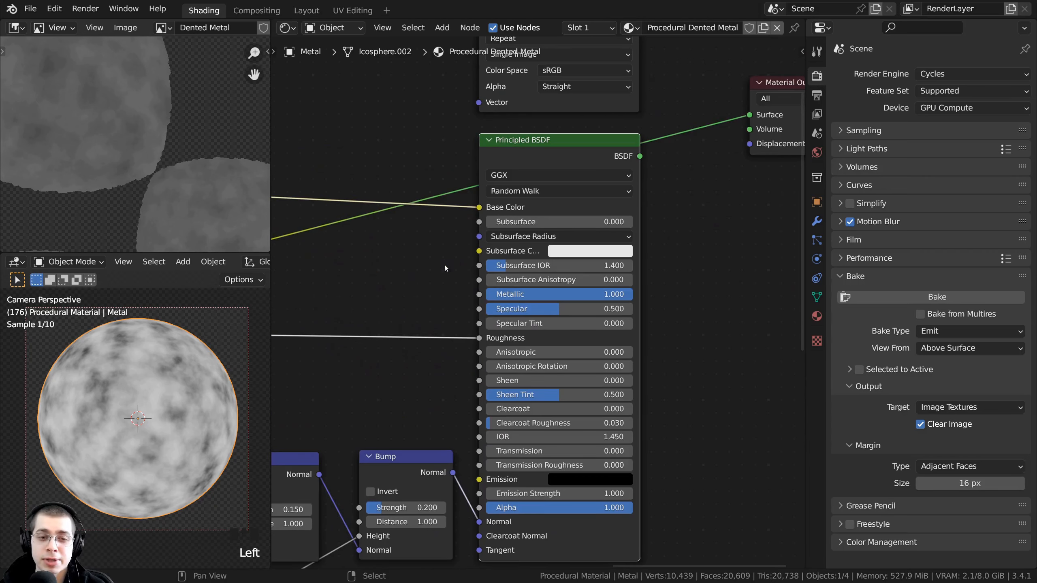
left_click(540, 207, "ctrl+shift")
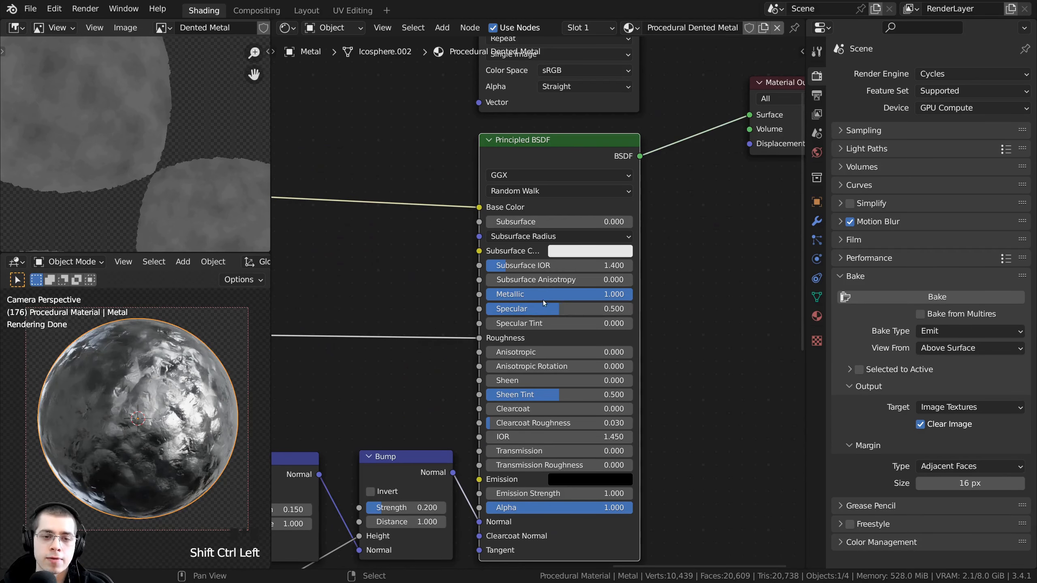
mouse_move(542, 296)
left_mouse_down()
mouse_move(496, 296)
mouse_move(546, 296)
left_mouse_up()
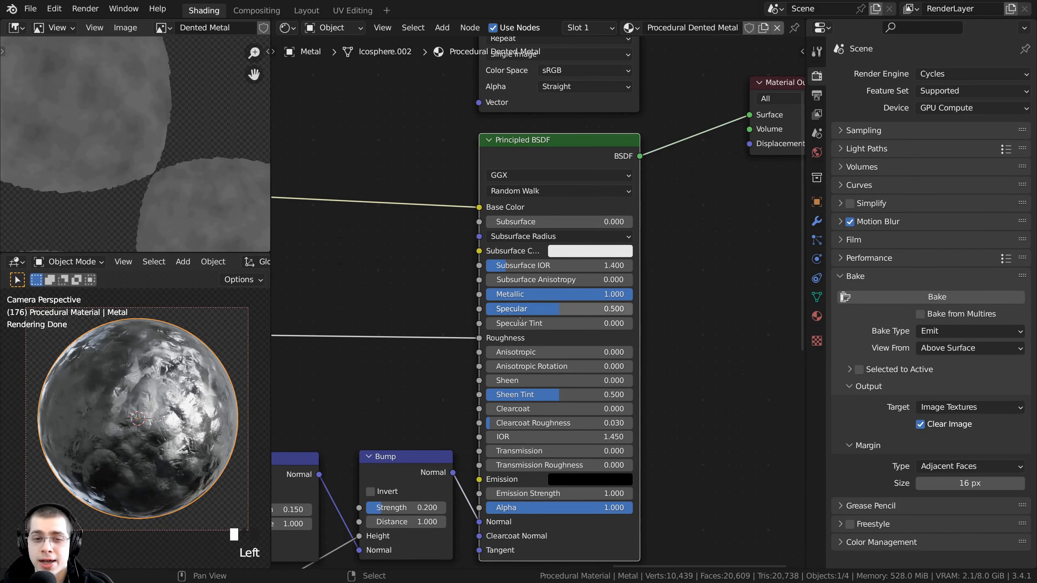
Step: Add an RGB node beside the Principled BSDF and connect its Color output to the Metallic input
middle_click_drag(397, 269, 474, 284)
scroll(473, 284, "down", 1)
key("shift+a")
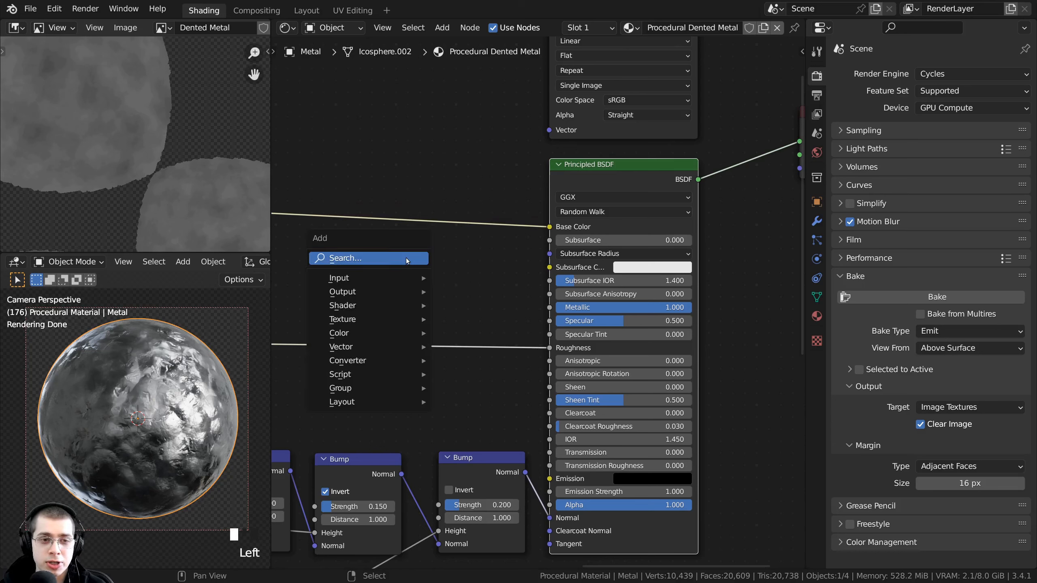
type("rgb")
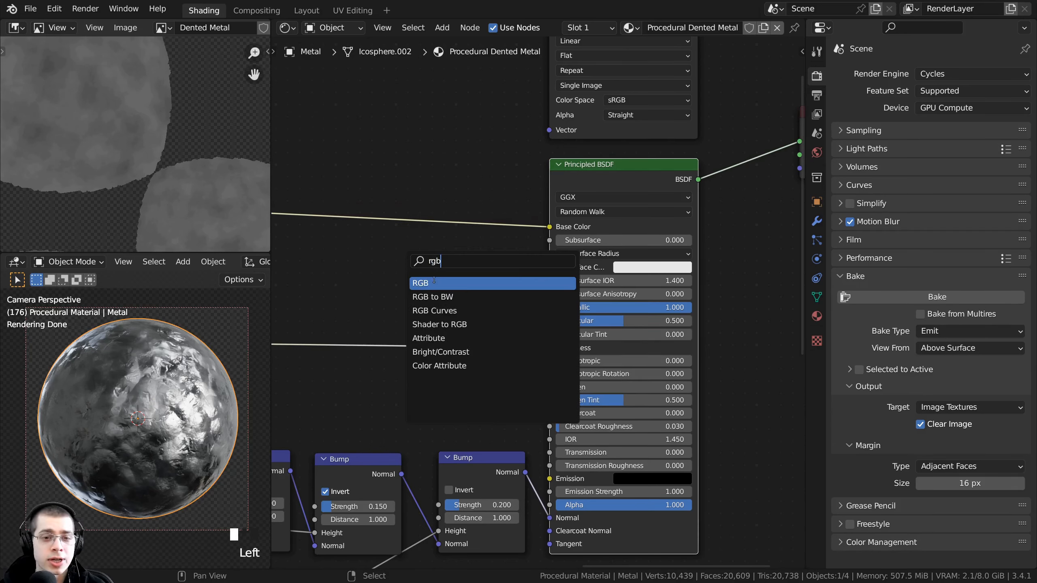
key("Return")
left_click(392, 262)
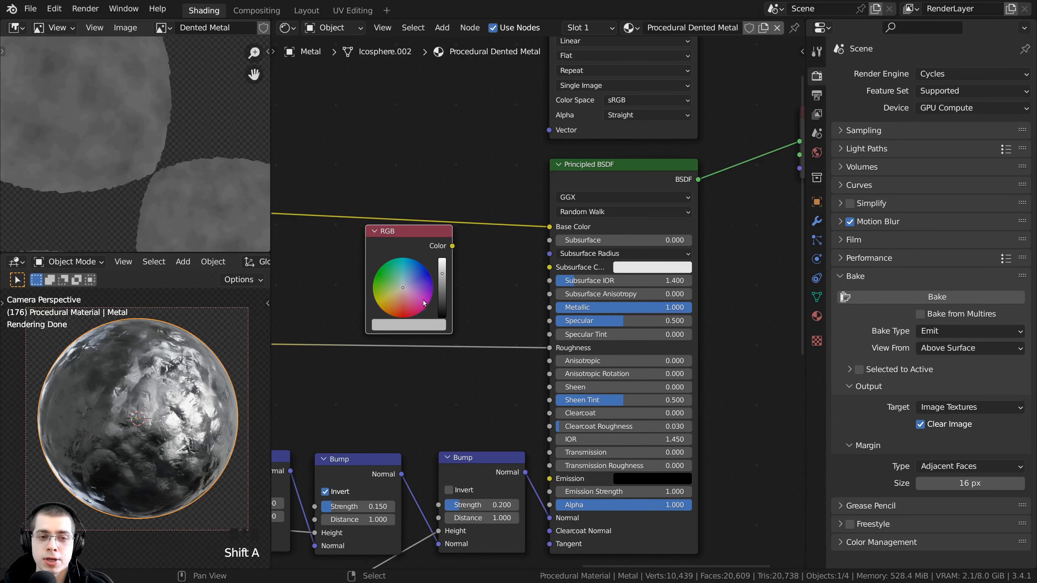
scroll(413, 246, "up", 1)
left_click_drag(446, 242, 551, 309)
scroll(539, 376, "up", 2)
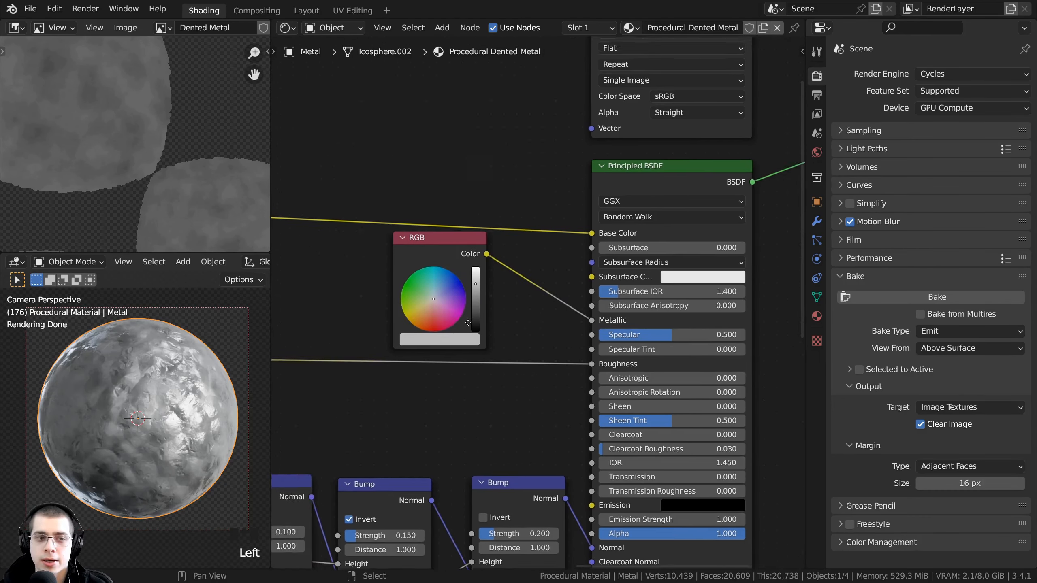
Step: Move the RGB node slightly within the gap beside the Principled BSDF and raise its brightness to full white
left_click_drag(444, 259, 448, 265)
mouse_move(510, 293)
left_mouse_down()
mouse_move(513, 358)
mouse_move(510, 291)
left_mouse_up()
scroll(510, 291, "up", 1)
scroll(489, 248, "up", 2)
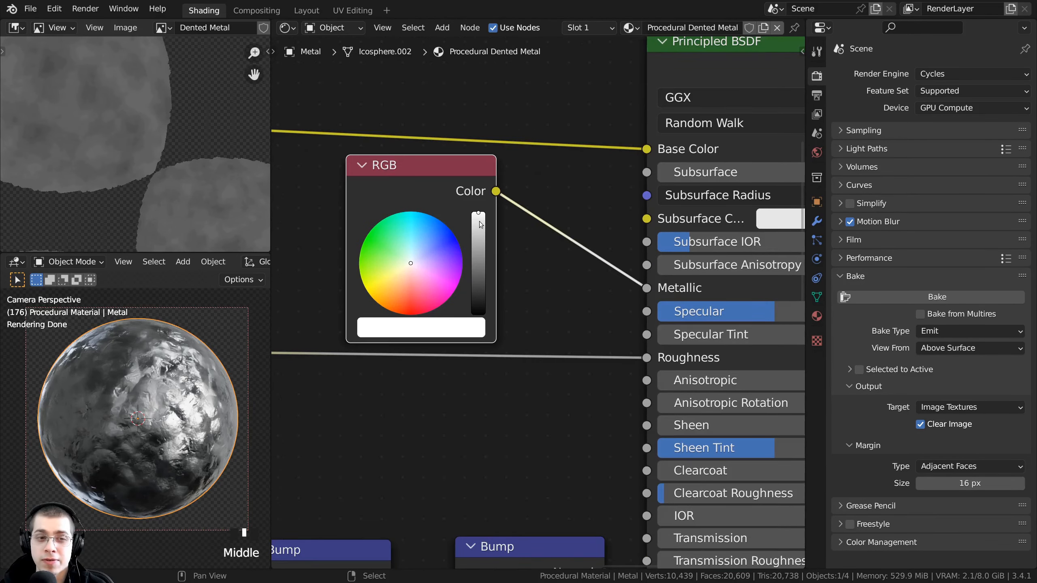
mouse_move(477, 220)
left_mouse_down()
mouse_move(478, 239)
mouse_move(477, 209)
left_mouse_up()
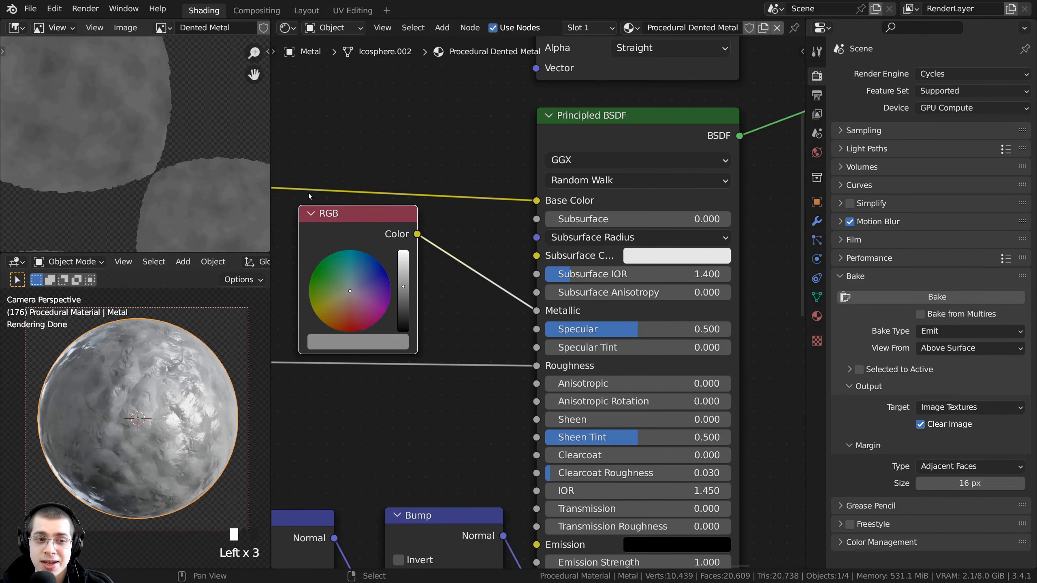
left_click_drag(404, 286, 403, 255)
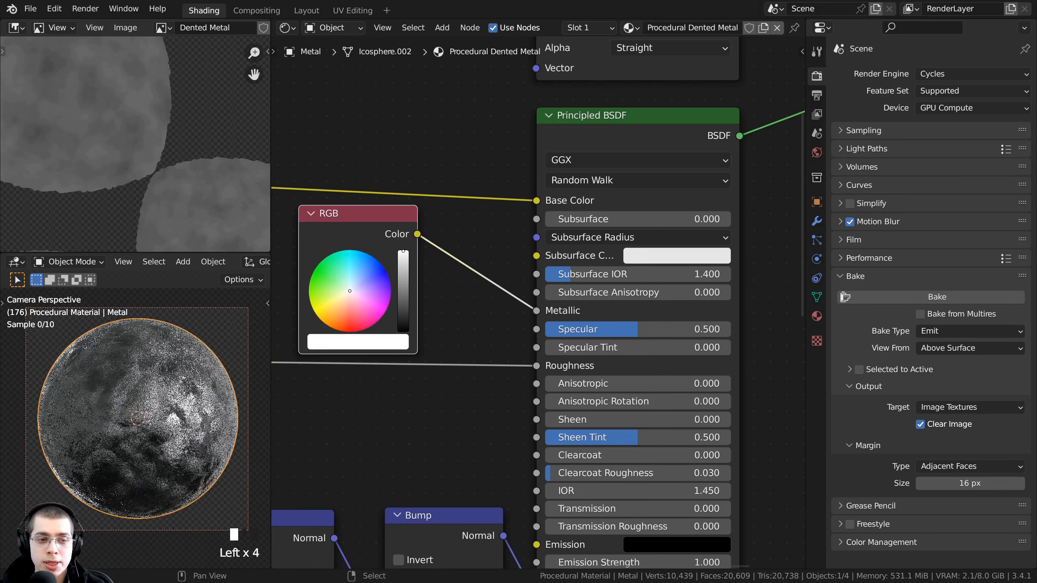
scroll(398, 271, "down", 1)
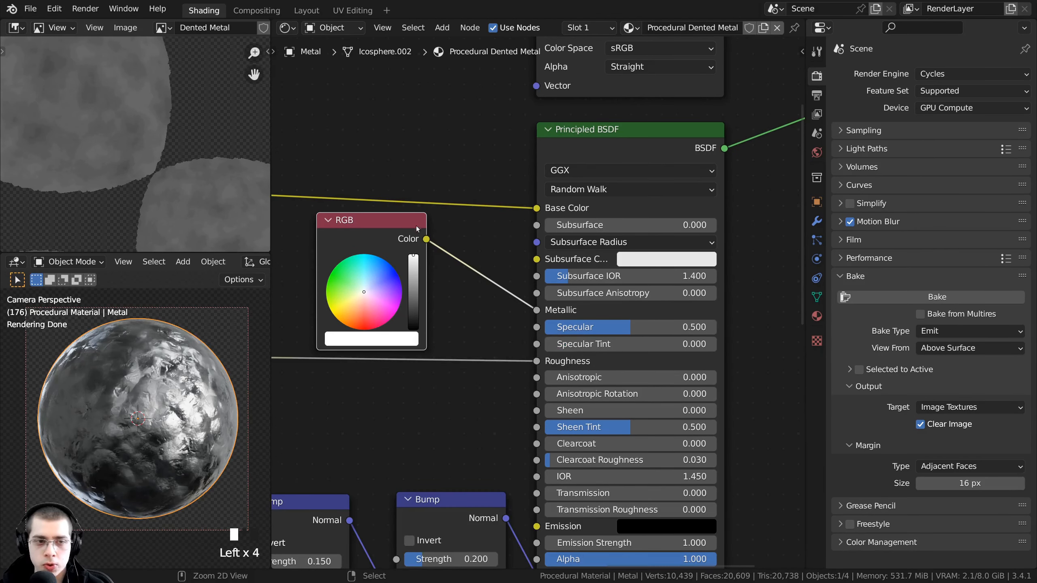
Step: Preview the white RGB node on the sphere by routing it directly to the Material Output's Surface
left_click(350, 227, "ctrl+shift")
scroll(399, 260, "down", 2)
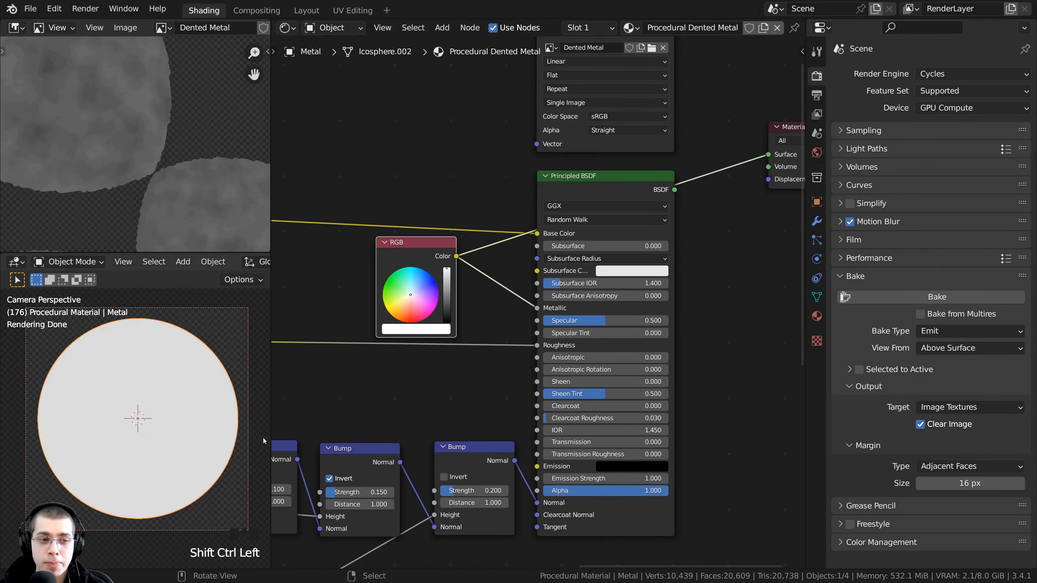
scroll(413, 245, "up", 1)
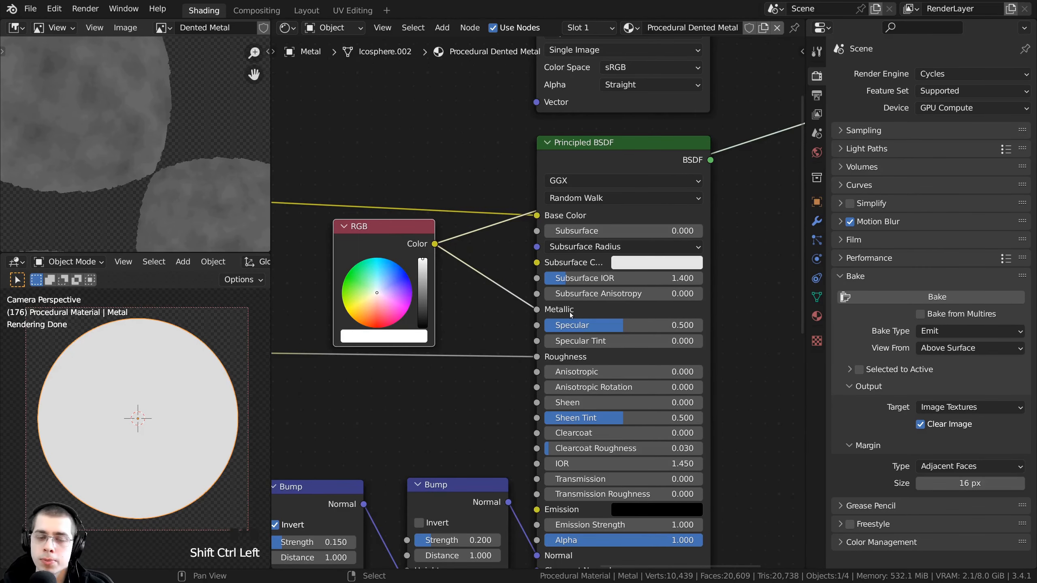
Step: Select the Dented Metal image texture node and set its color space to Non-Color
scroll(541, 323, "down", 2)
middle_click_drag(536, 170, 498, 292)
scroll(497, 292, "up", 3)
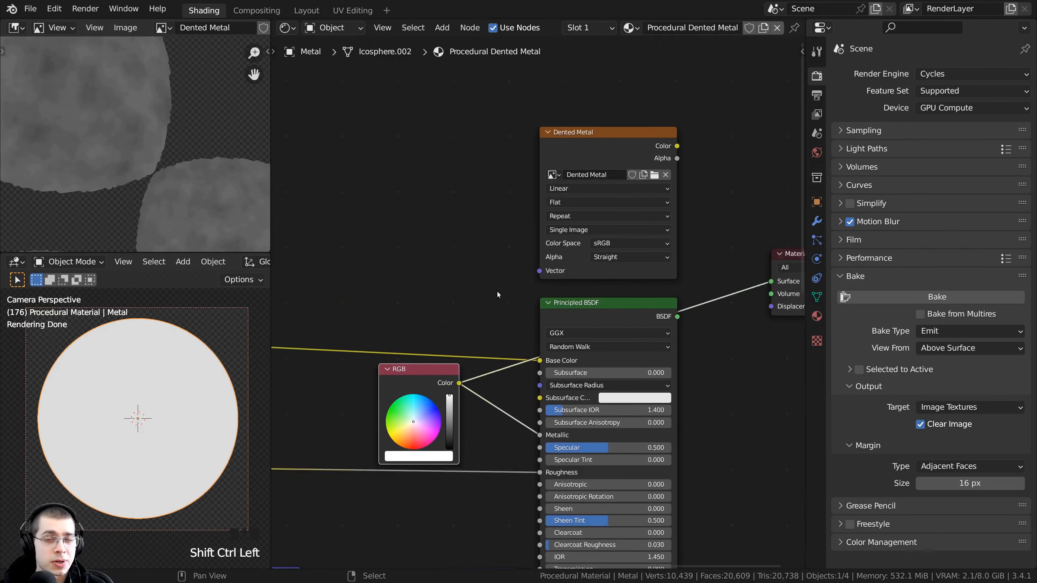
left_click(585, 105)
scroll(552, 221, "up", 1)
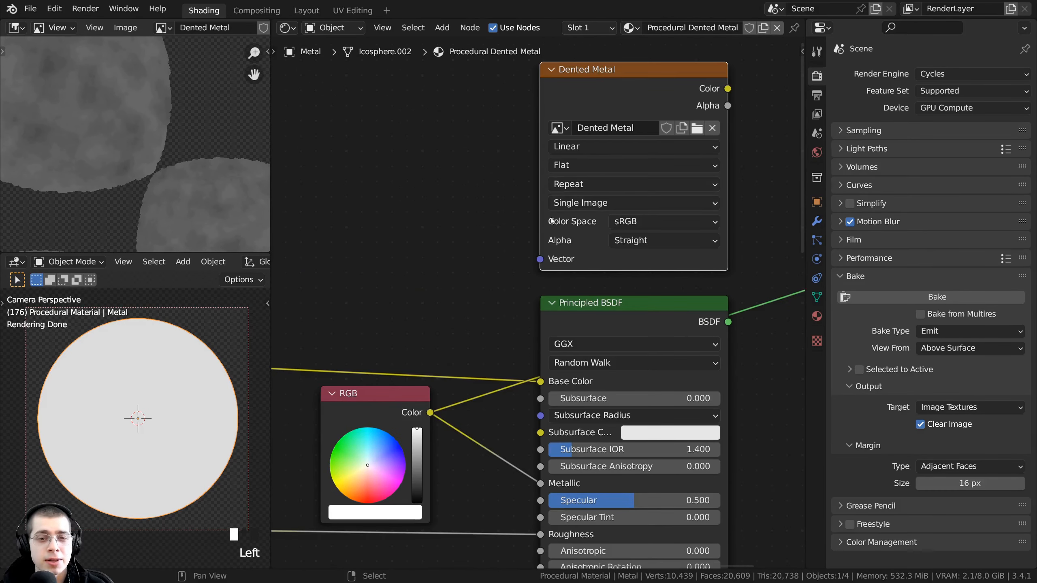
left_click(621, 222)
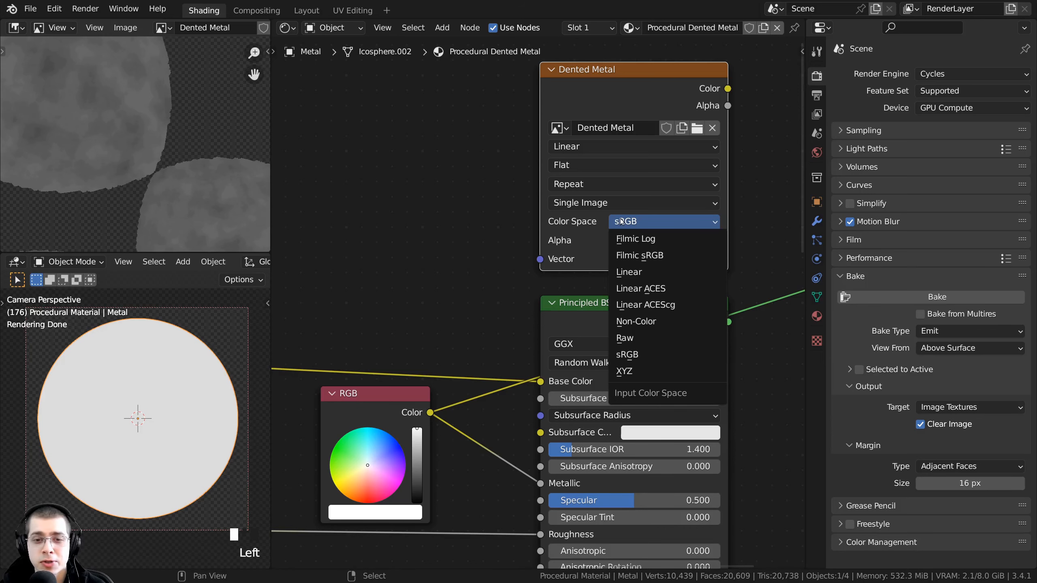
left_click(640, 322)
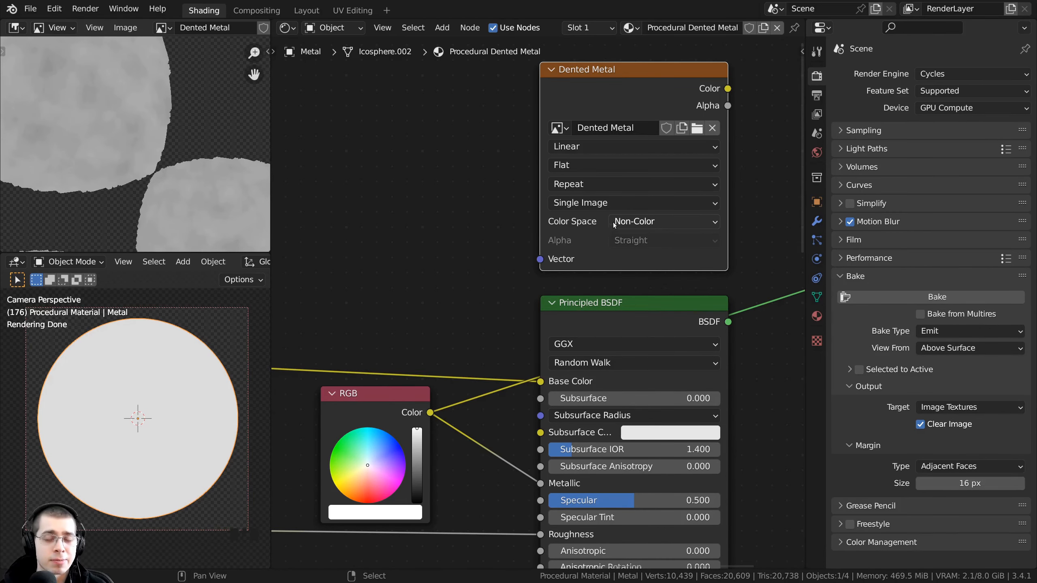
Step: Review the Principled BSDF's Metallic input and the color space options of the Dented Metal image node
scroll(576, 282, "down", 2)
middle_click_drag(554, 360, 582, 181)
scroll(569, 231, "up", 2)
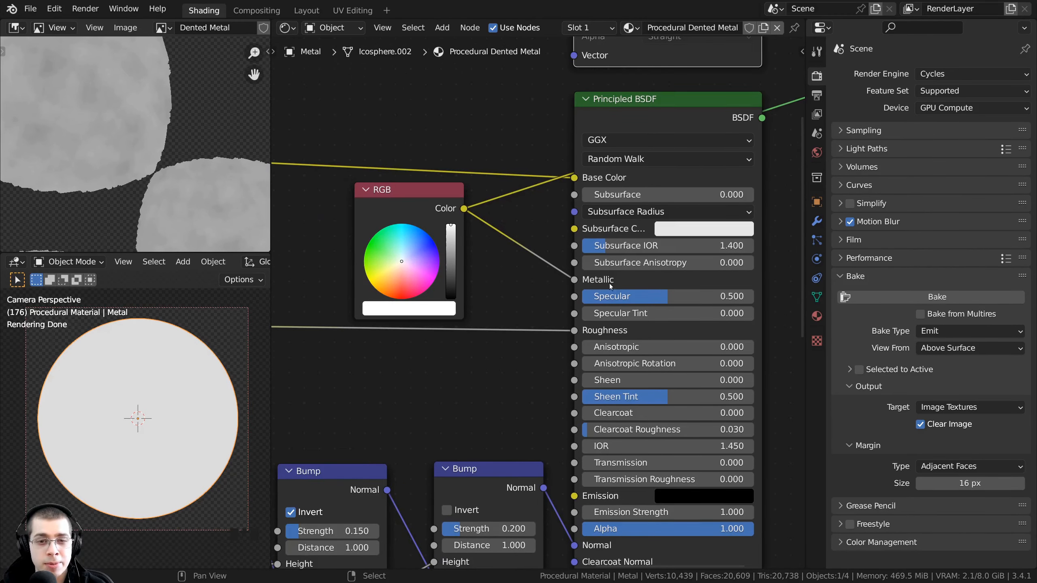
scroll(609, 282, "down", 1)
middle_click_drag(609, 71, 534, 300)
scroll(534, 300, "up", 3)
left_click(603, 259)
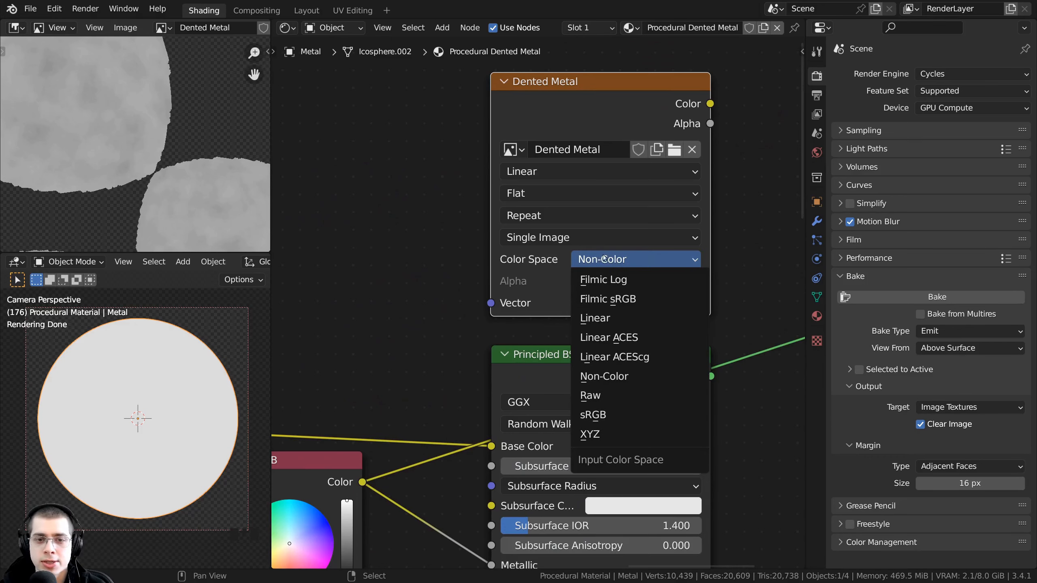
left_click(581, 264)
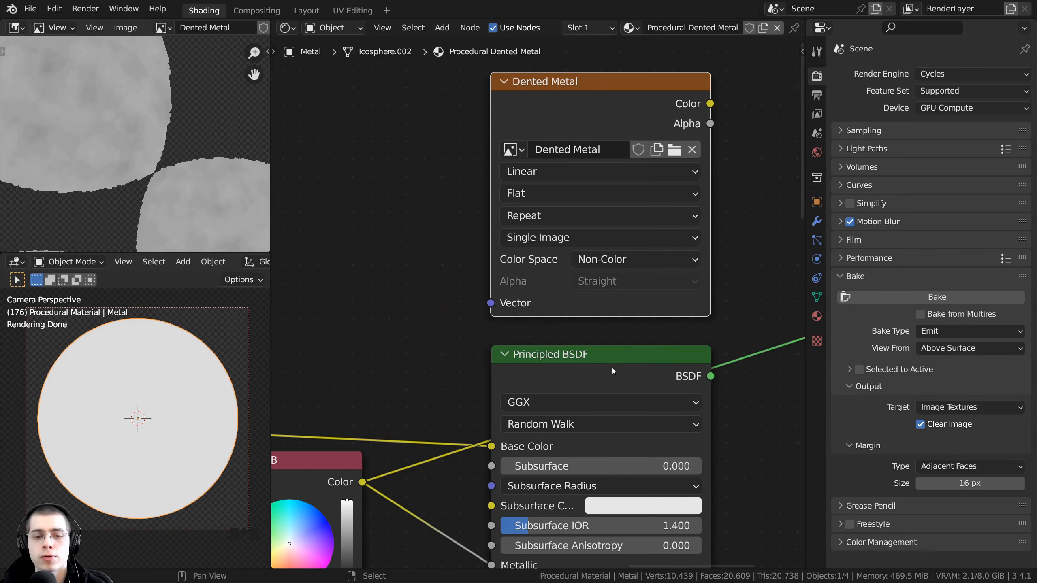
Step: Move the Dented Metal image node slightly away from the Principled BSDF and bake the metallic map with the Emit type
scroll(588, 294, "down", 2)
middle_click_drag(588, 294, 570, 236)
key("g")
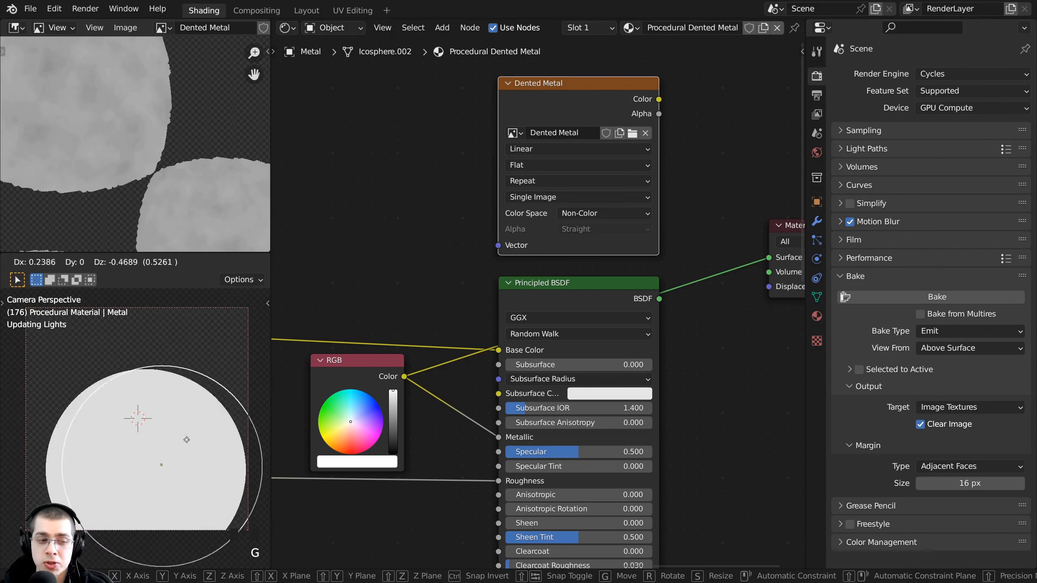
right_click(179, 412)
left_click_drag(541, 100, 505, 82)
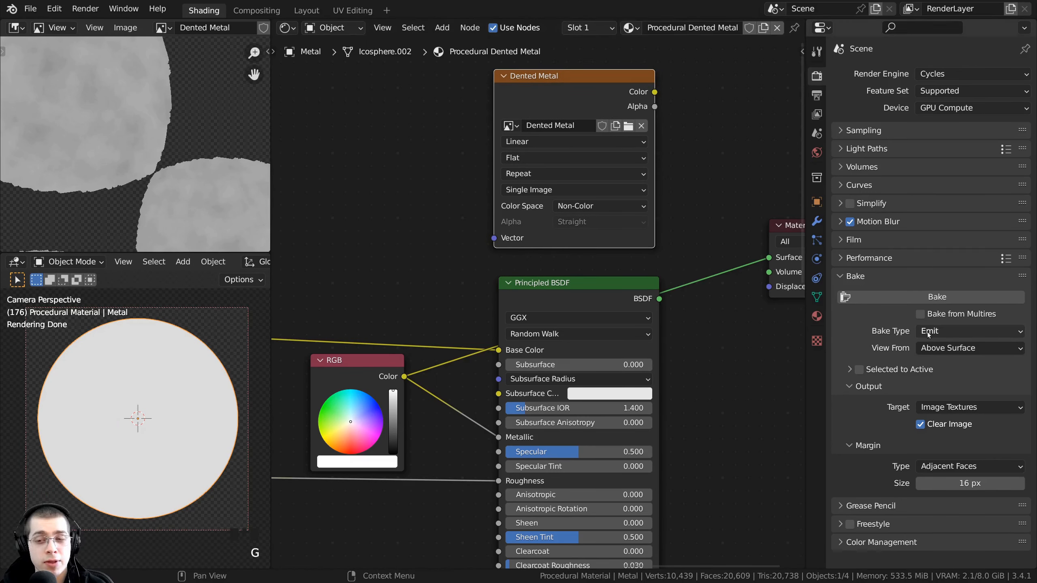
left_click(888, 299)
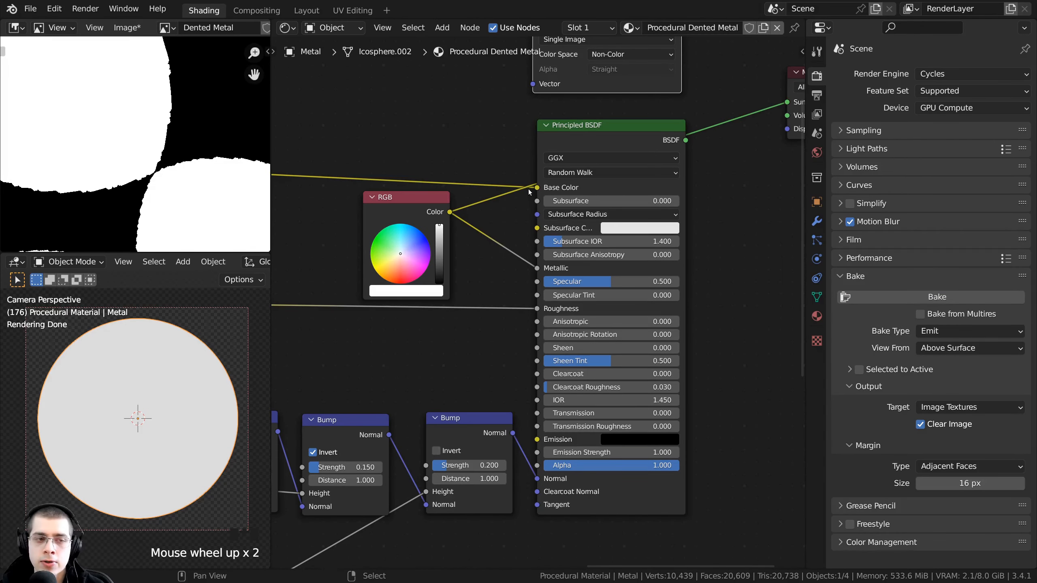
Step: Save the baked metallic map as a new PNG image named Dented Metal Metallic.png in the Texture Maps folder
middle_click_drag(631, 209, 624, 251)
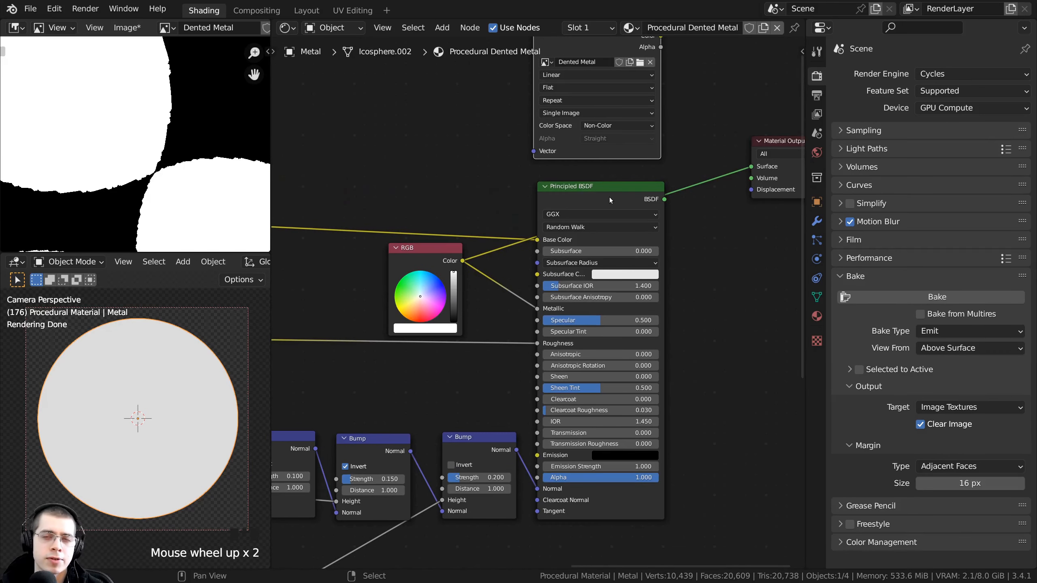
middle_click_drag(609, 197, 581, 284)
scroll(178, 124, "down", 5)
scroll(210, 136, "up", 6)
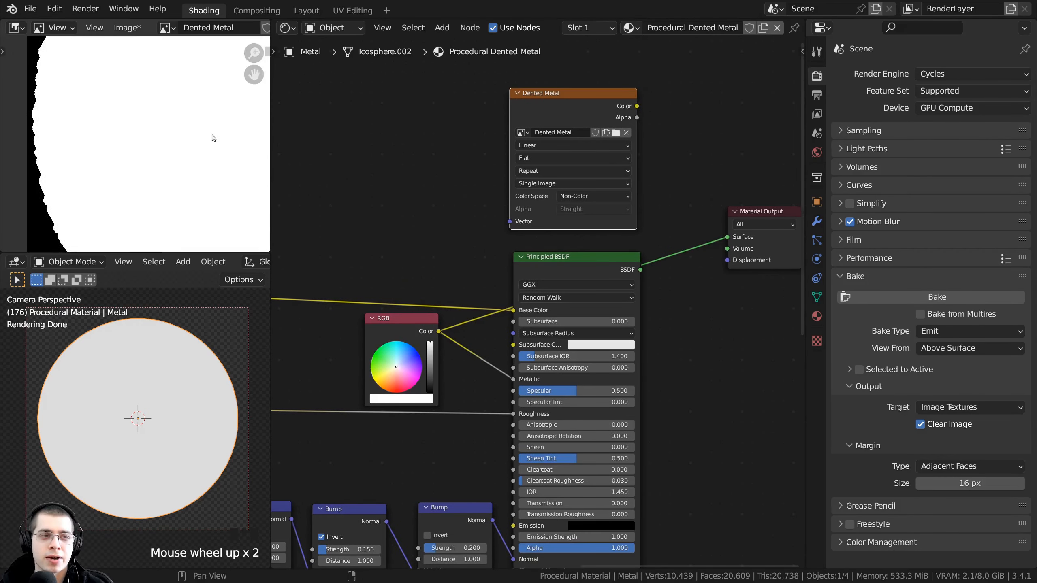
middle_click_drag(213, 135, 62, 108)
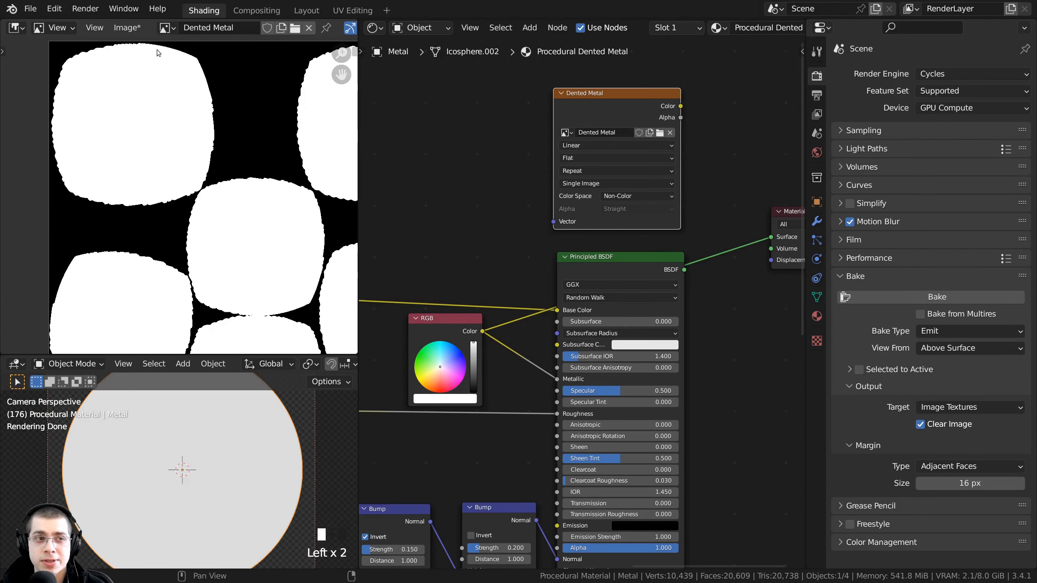
left_click(128, 29)
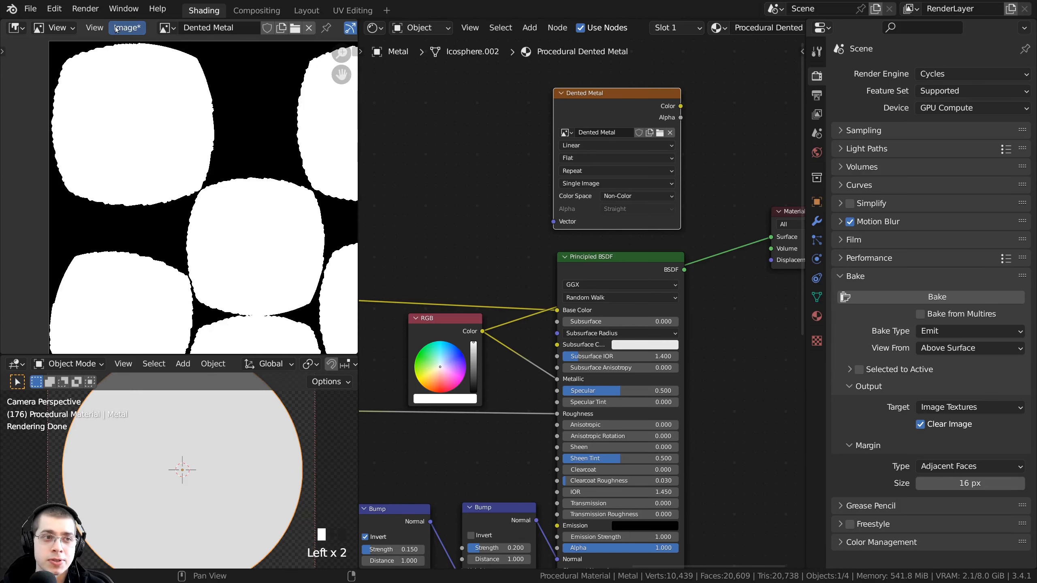
left_click(125, 29)
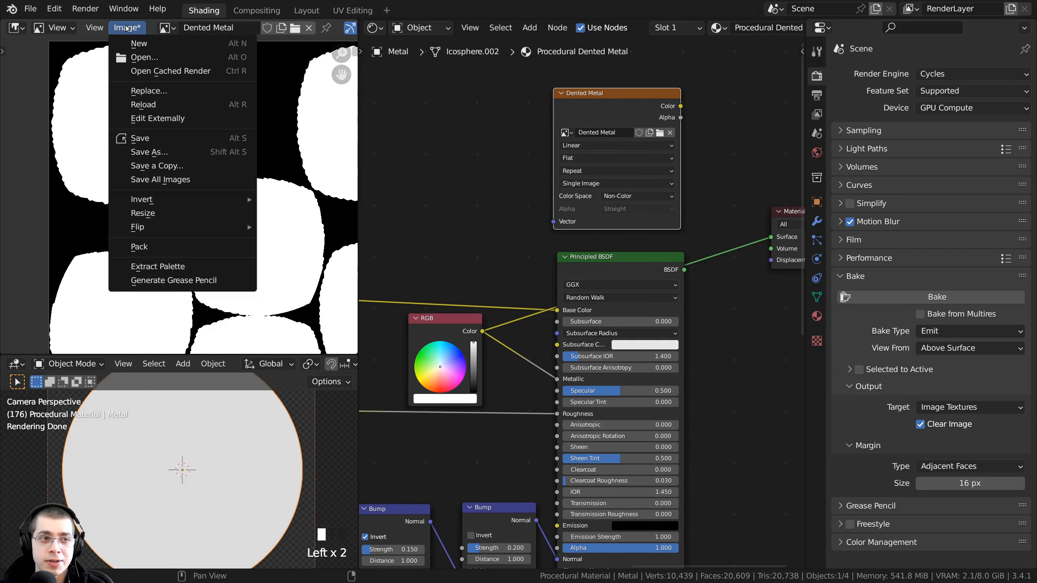
left_click(171, 154)
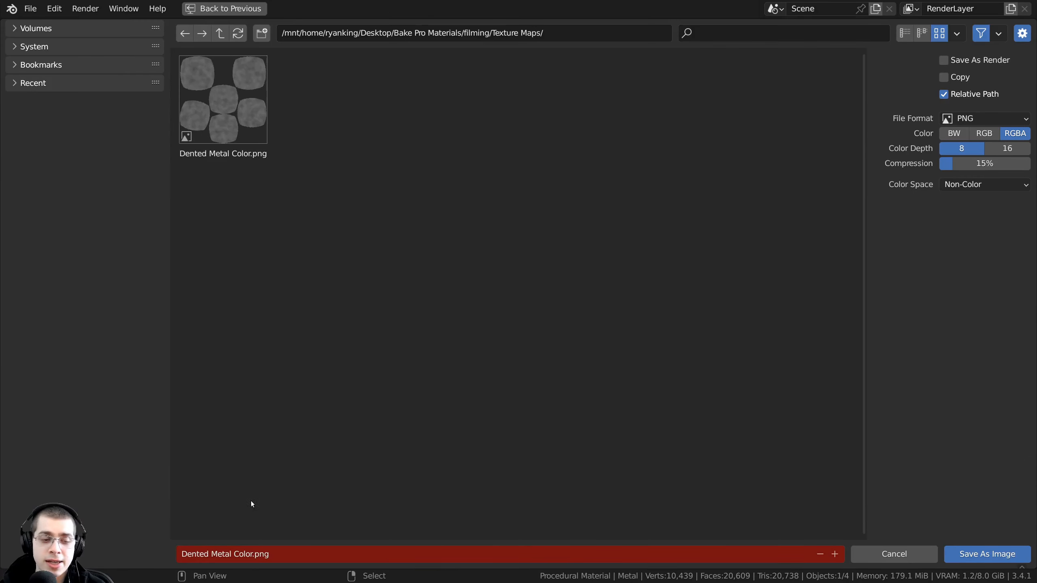
left_click(245, 550)
left_click(236, 554)
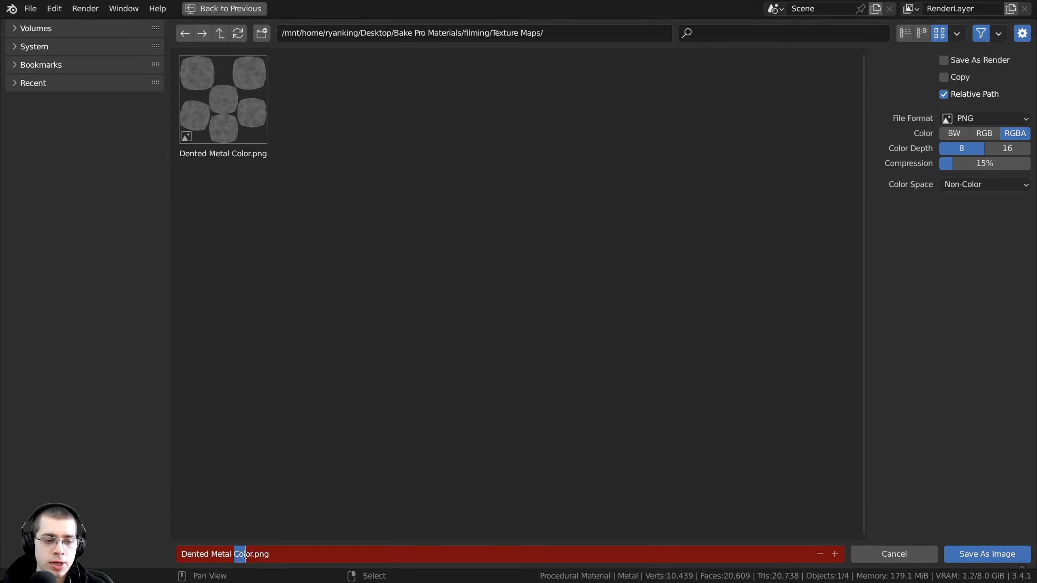
type("Metallic")
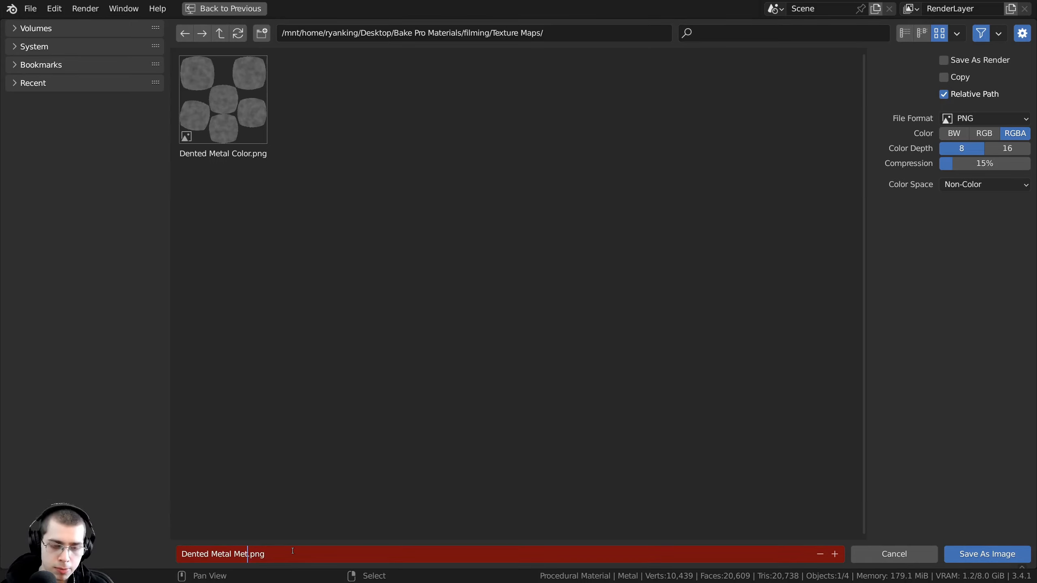
key("Return")
left_click(972, 119)
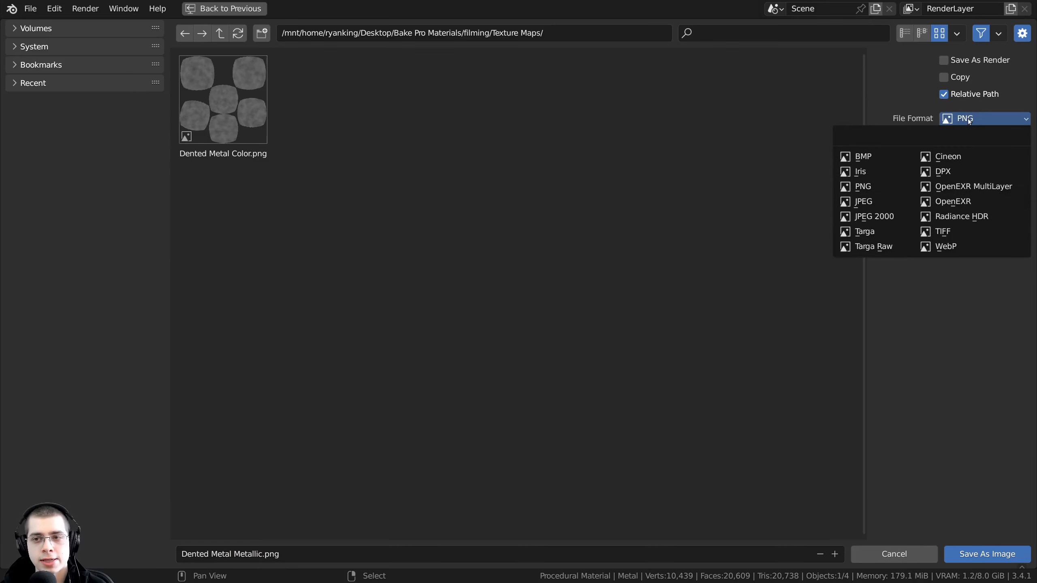
left_click(954, 549)
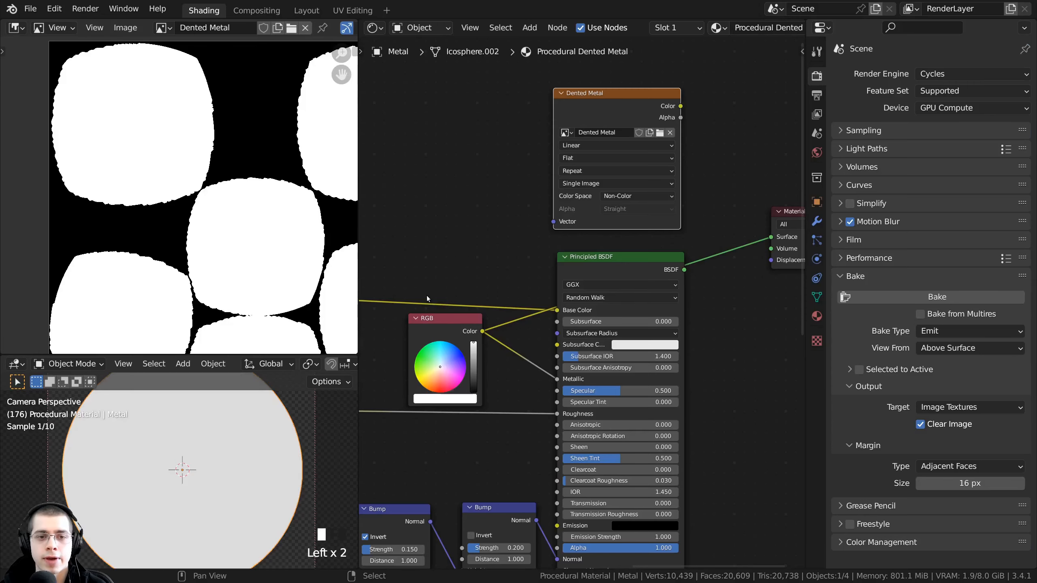
Step: Delete the RGB node that feeds the Metallic input of the Principled BSDF
scroll(491, 294, "down", 2)
middle_click_drag(492, 294, 526, 200)
scroll(504, 247, "up", 1)
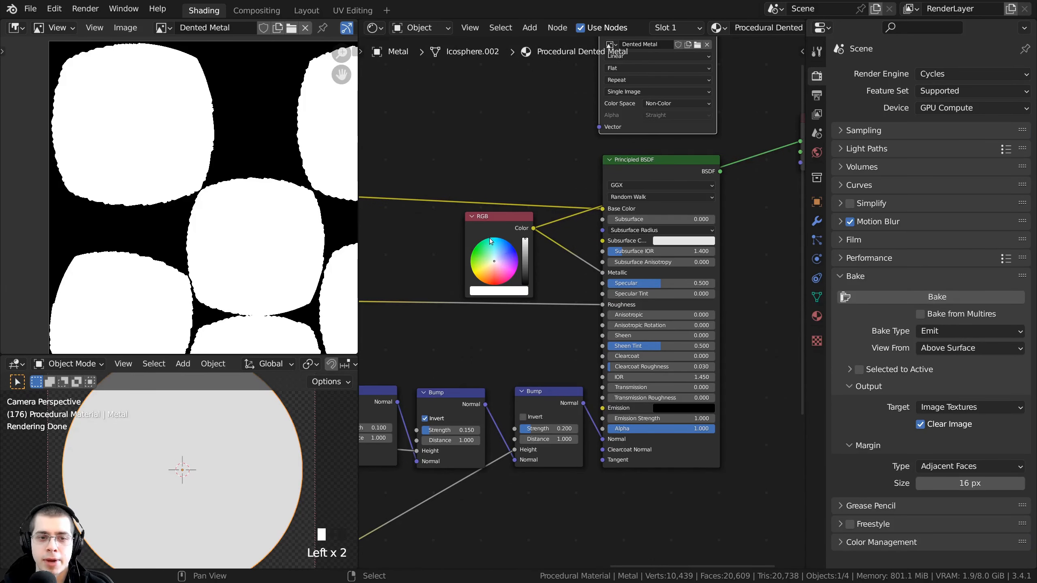
scroll(491, 241, "up", 3)
left_click(474, 230)
mouse_move(491, 241)
middle_mouse_down()
mouse_move(470, 247)
mouse_move(477, 251)
middle_mouse_up()
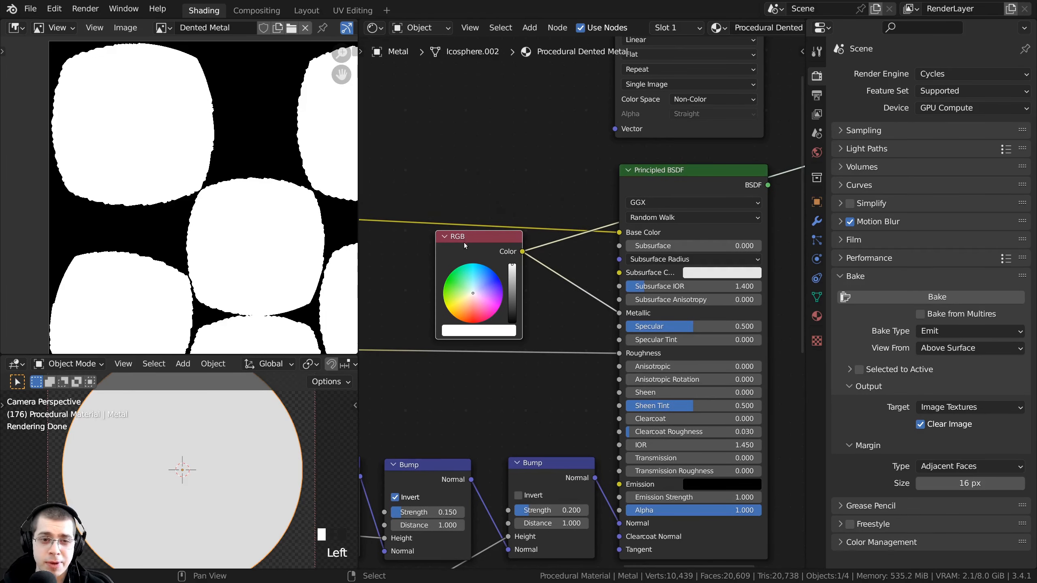
left_click_drag(465, 245, 463, 247)
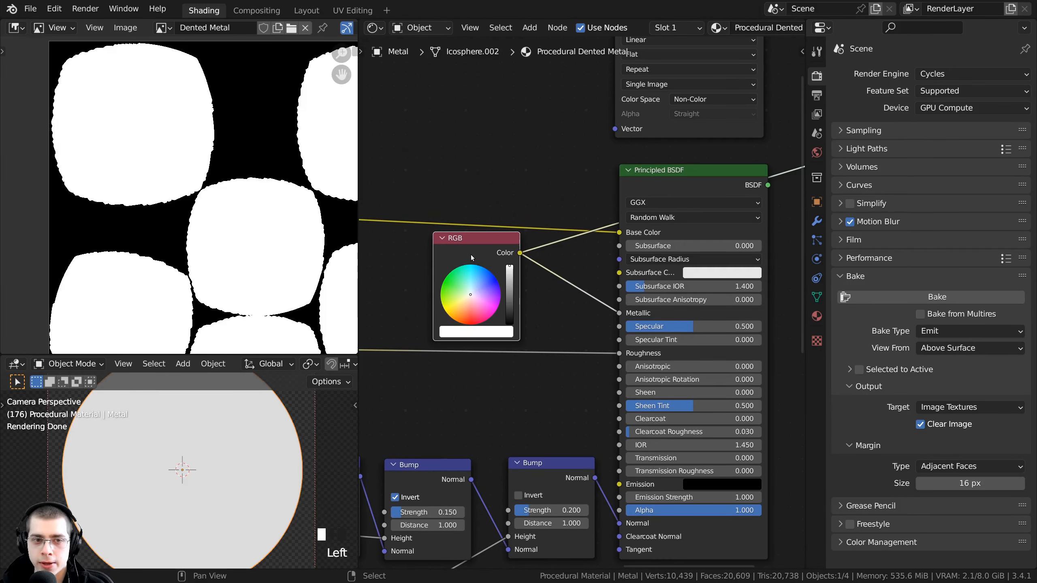
key("Delete")
Step: Connect the Principled BSDF back to the Material Output's Surface to preview the full material on the sphere
middle_click_drag(663, 237, 556, 278)
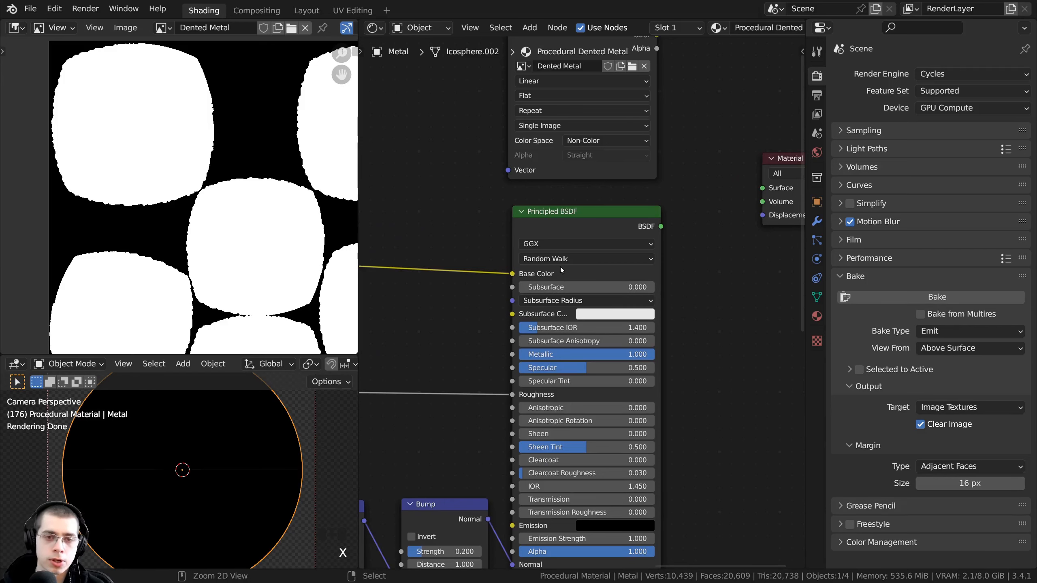
left_click(589, 224, "ctrl+shift")
scroll(582, 276, "down", 1)
middle_click_drag(542, 379, 552, 378)
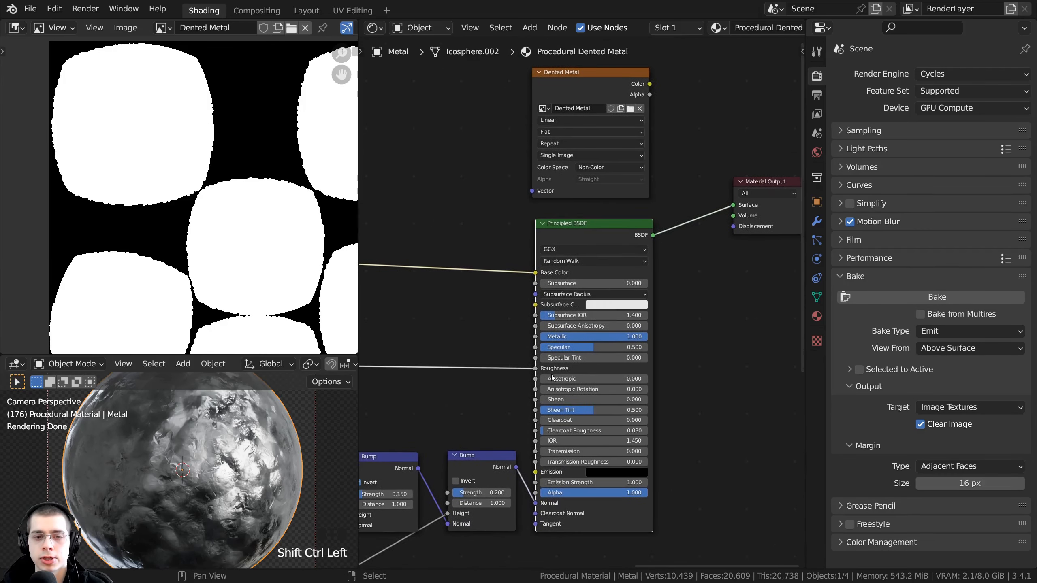
Step: Set the bake type to Roughness
scroll(535, 387, "up", 4)
scroll(471, 361, "down", 3)
middle_click_drag(472, 360, 512, 324)
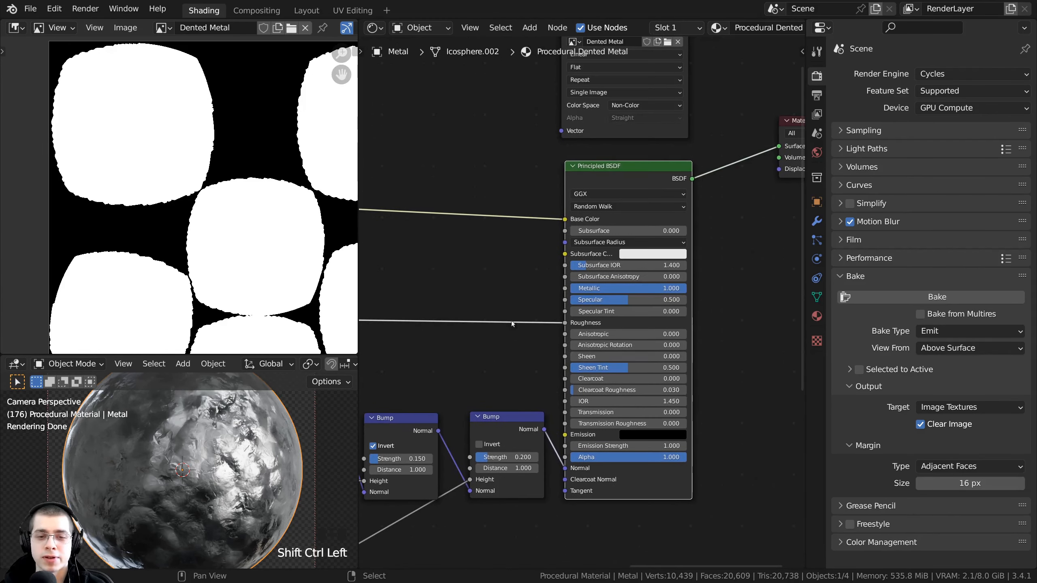
left_click(933, 332)
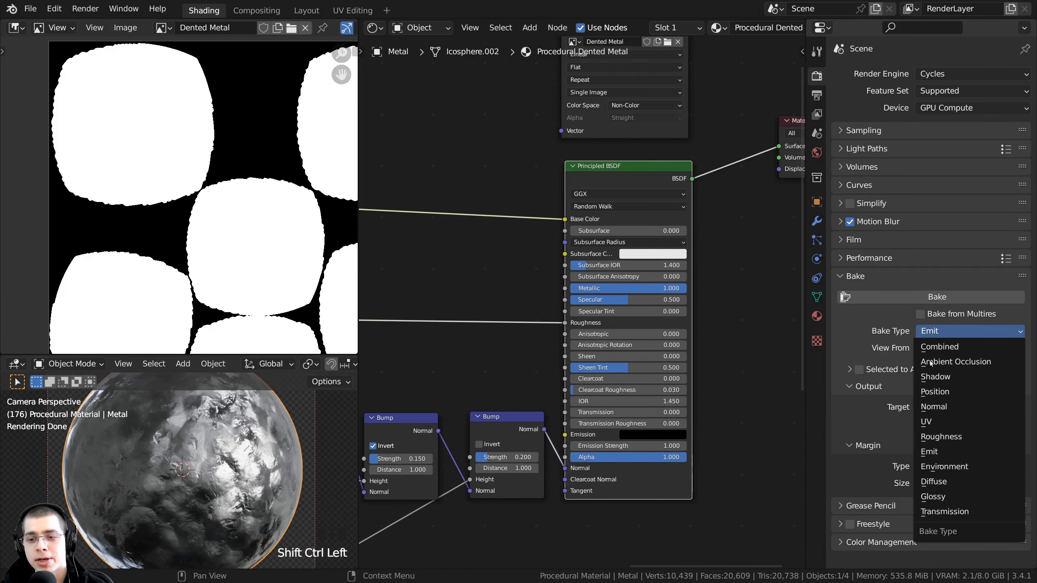
left_click(935, 438)
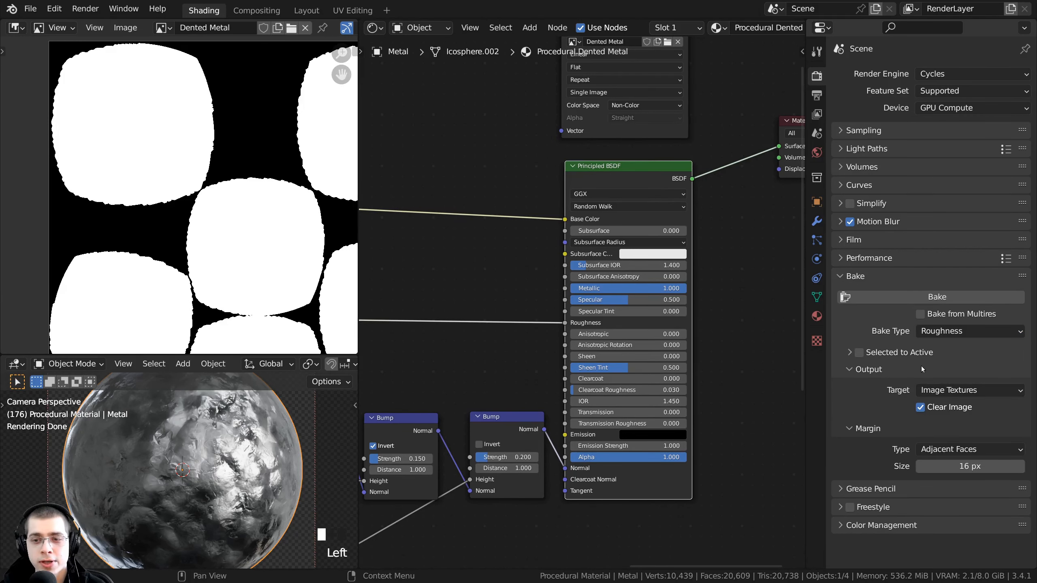
middle_click_drag(531, 394, 632, 340)
scroll(578, 308, "up", 2)
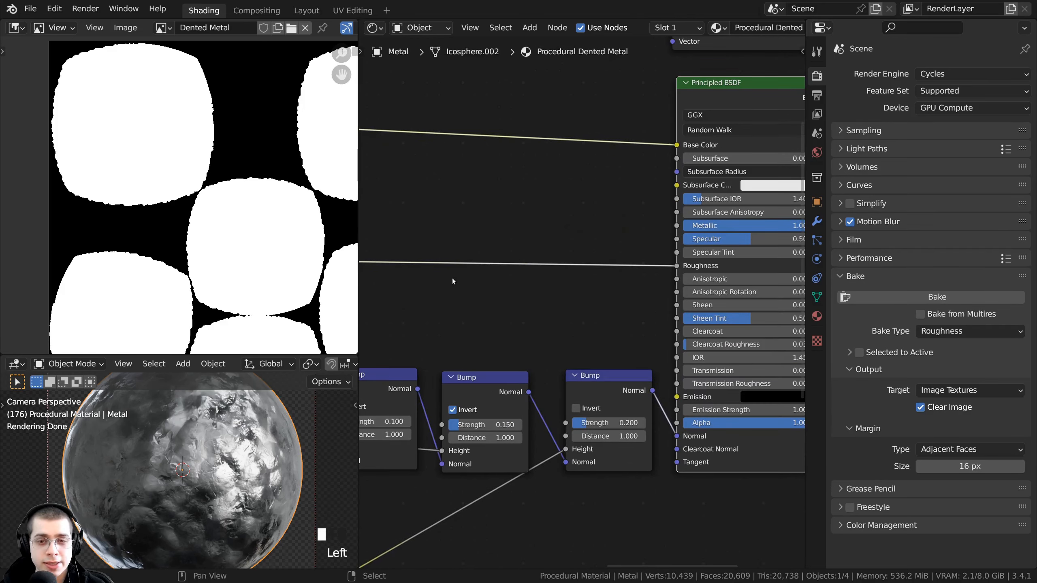
Step: Check the Color Space setting on the Dented Metal image texture node
middle_click_drag(744, 273, 586, 327)
scroll(574, 270, "up", 1)
scroll(574, 271, "down", 2)
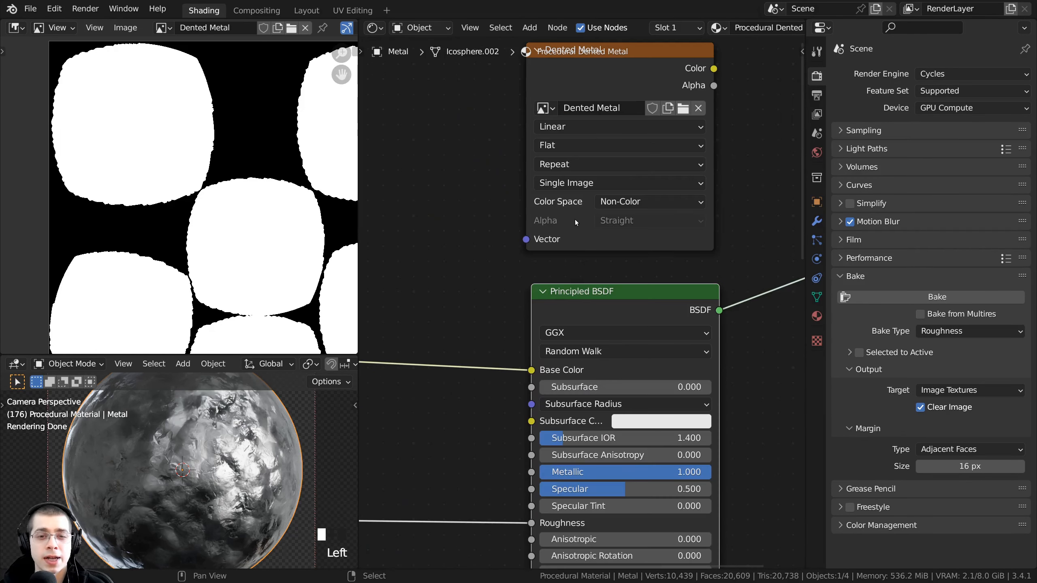
left_click(608, 203)
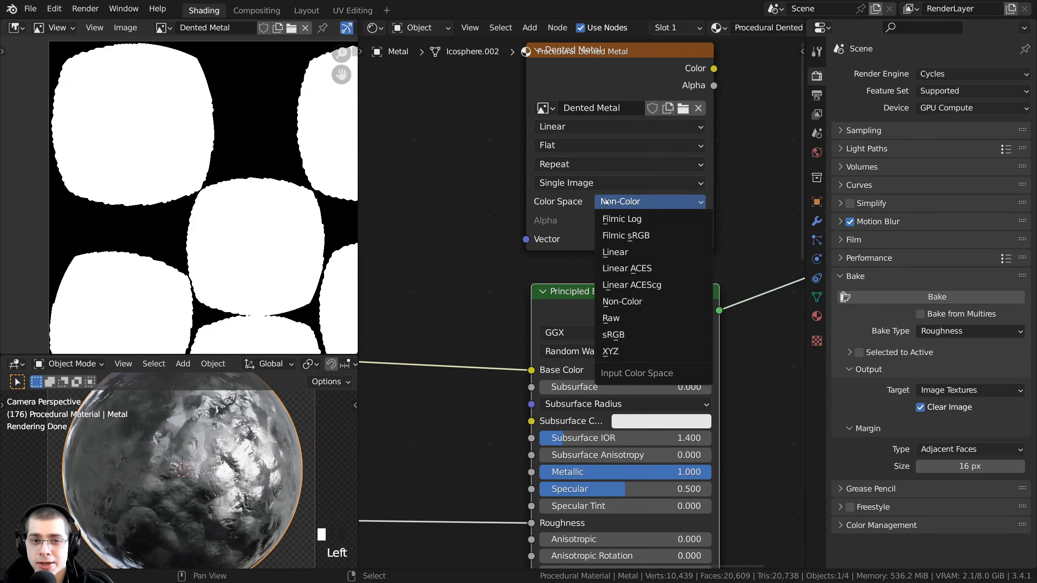
left_click(630, 203)
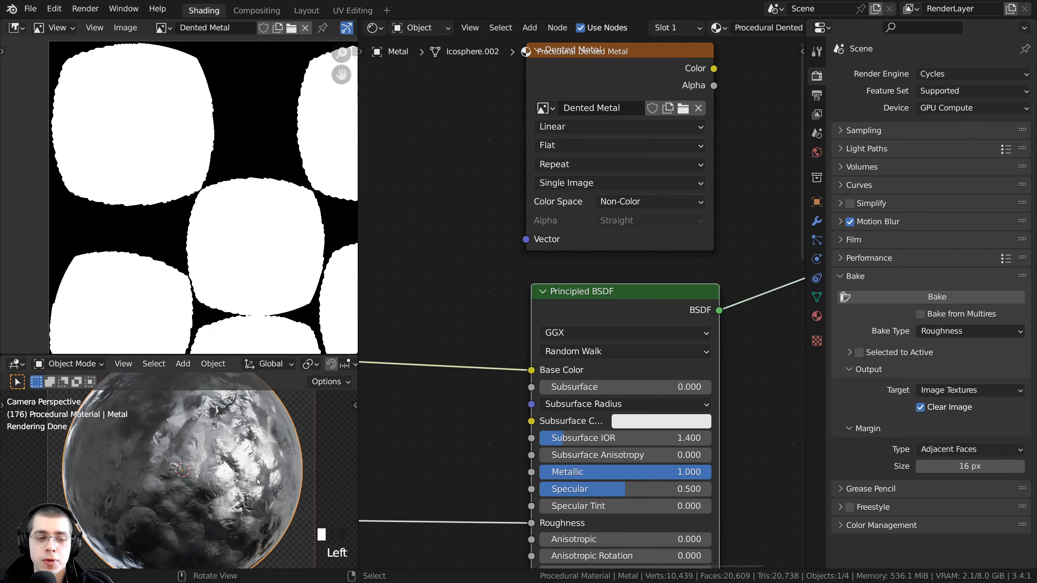
Step: Bake the roughness map into the Dented Metal image texture node and inspect the baked image
scroll(159, 466, "down", 2)
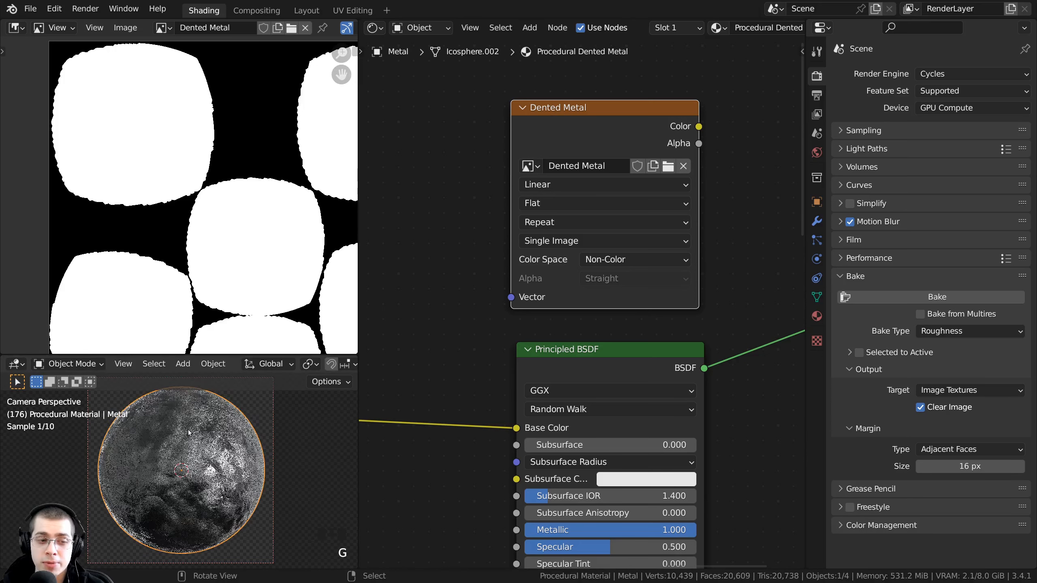
key("g")
left_click(540, 123)
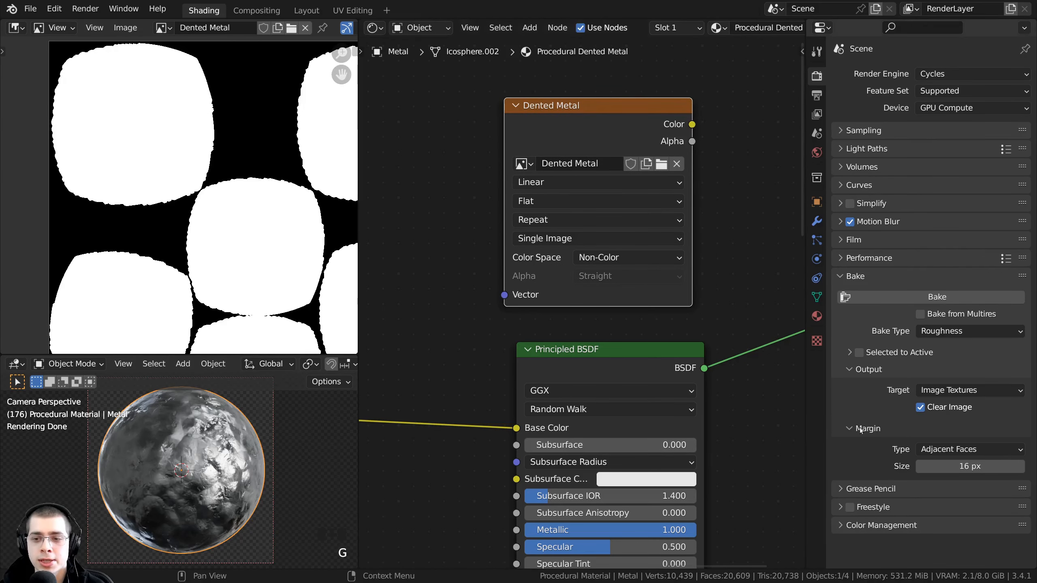
left_click(904, 297)
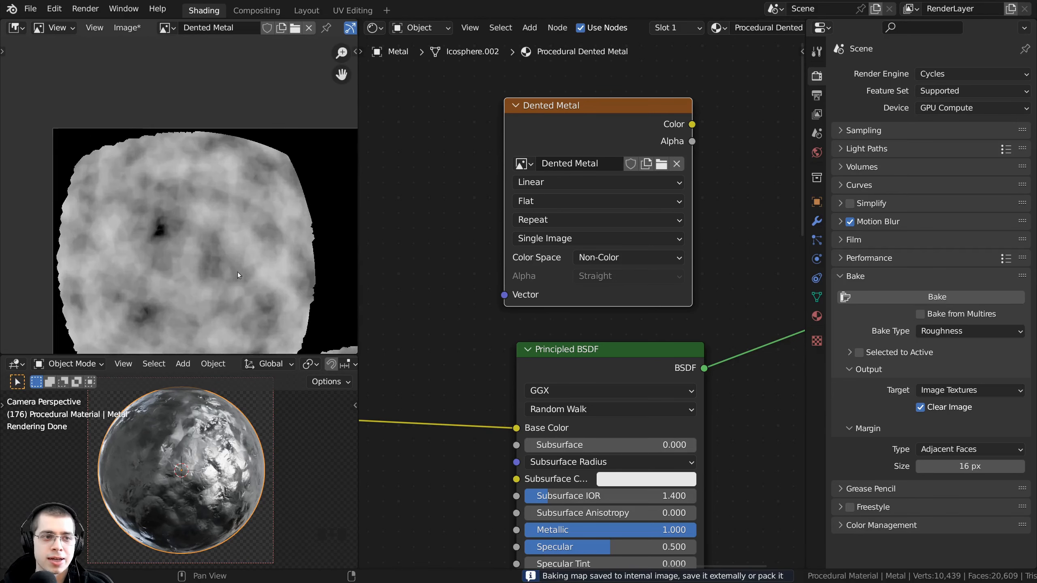
scroll(238, 273, "up", 3)
middle_click_drag(199, 172, 153, 42)
middle_click_drag(350, 265, 169, 154)
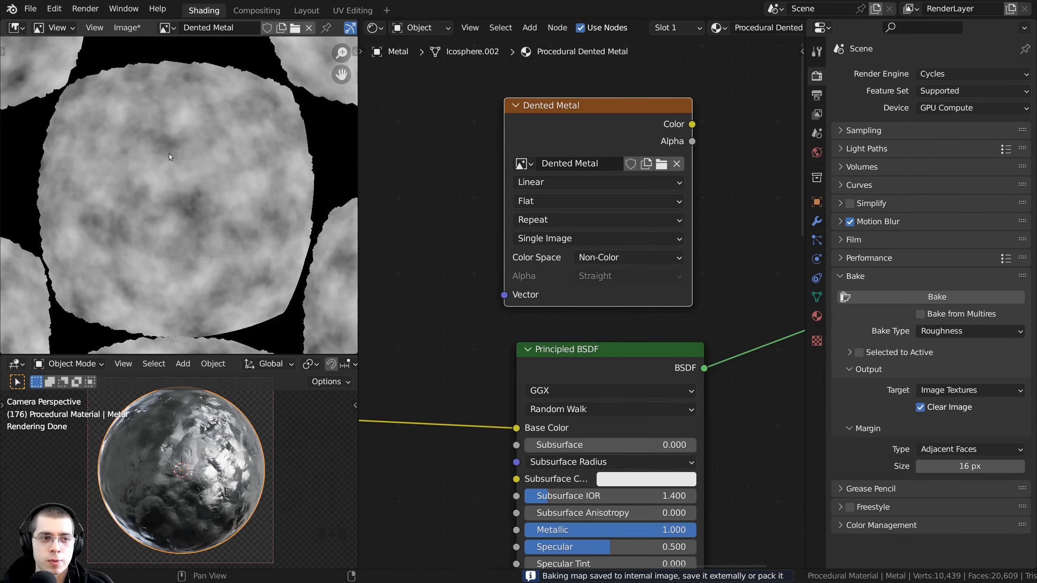
Step: Save the baked roughness map as a new PNG image named Dented Metal Roughness.png in the Texture Maps folder
left_click(126, 29)
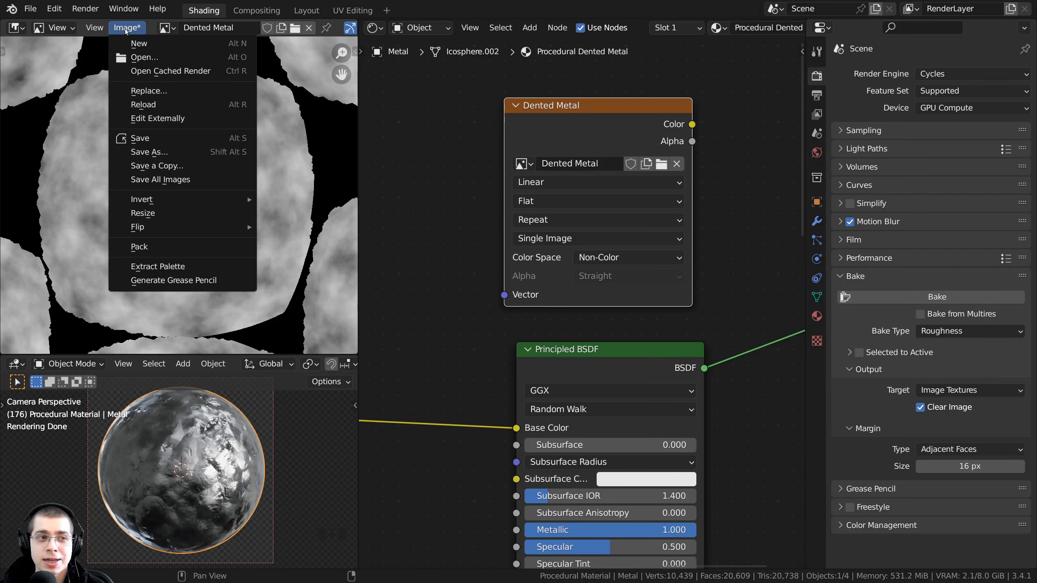
left_click(149, 152)
left_click(236, 557)
left_click(239, 554)
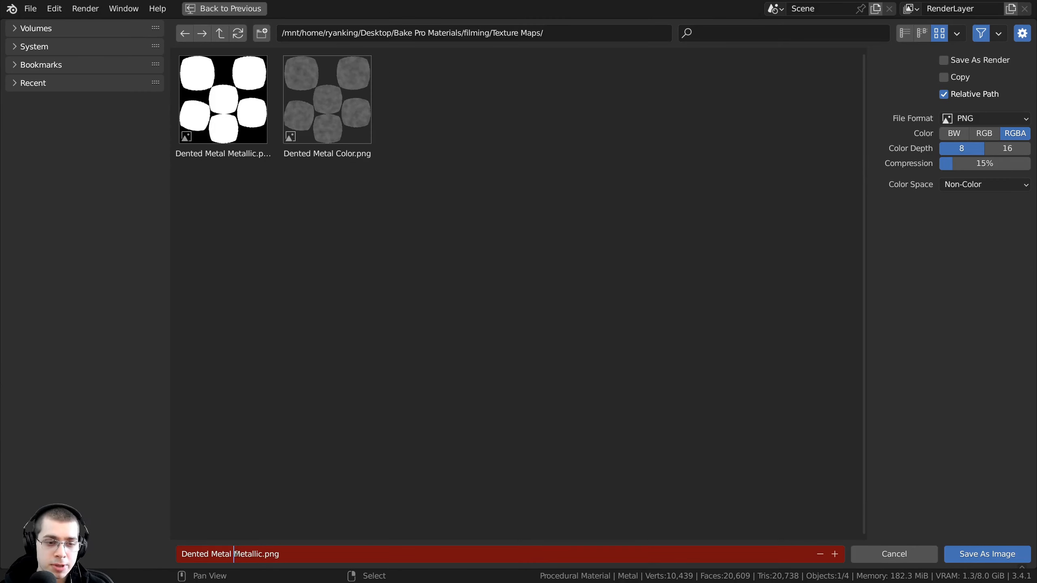
left_click_drag(235, 554, 255, 554)
key("BackSpace")
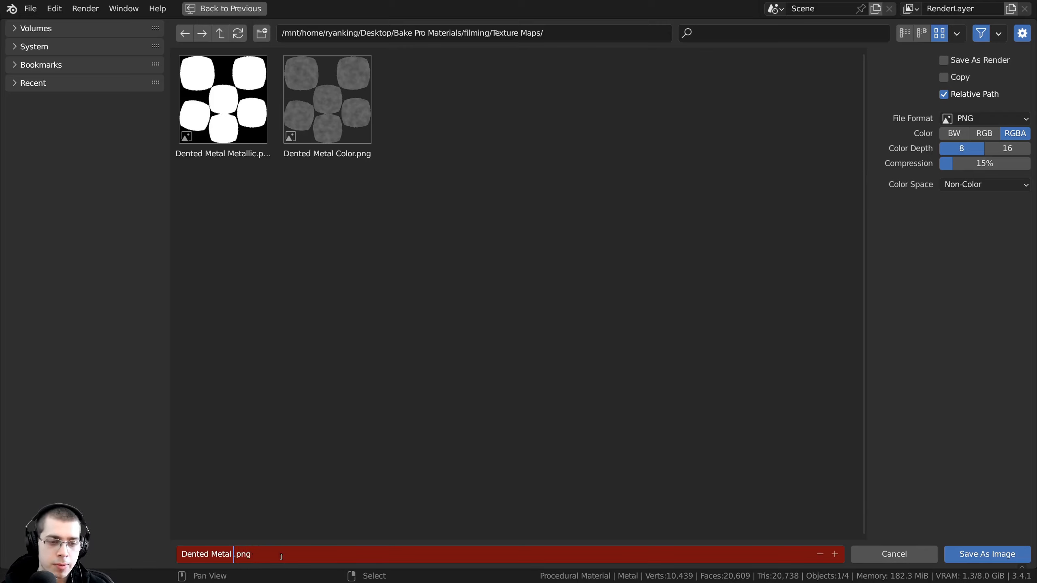
type("Rough")
type("nes")
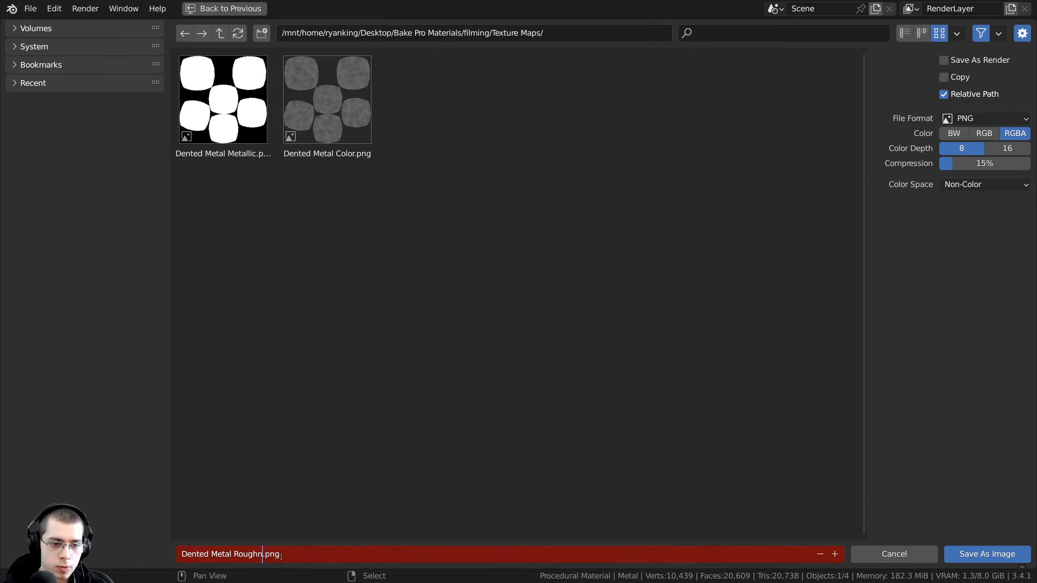
type("s")
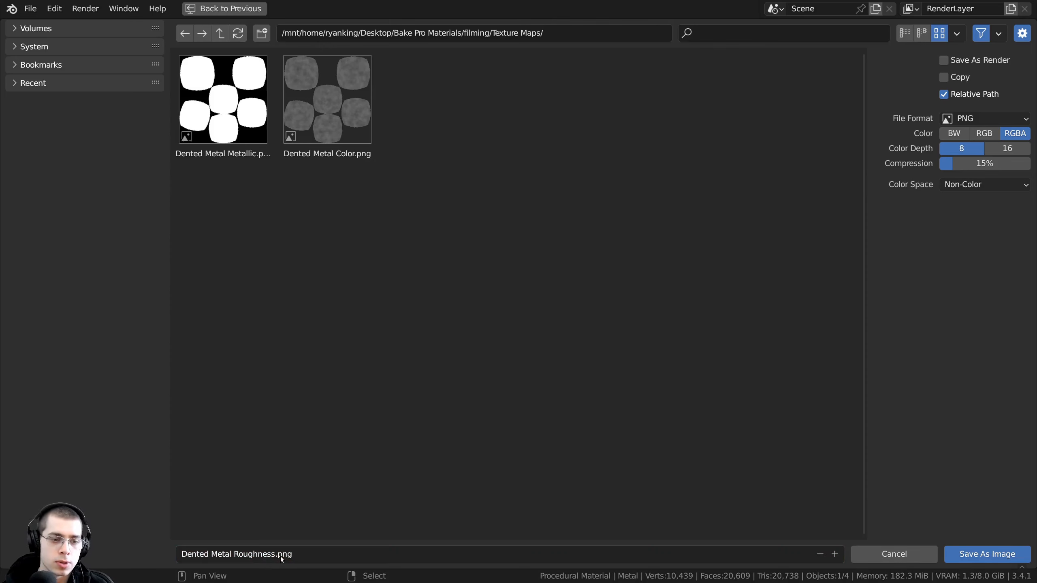
key("Return")
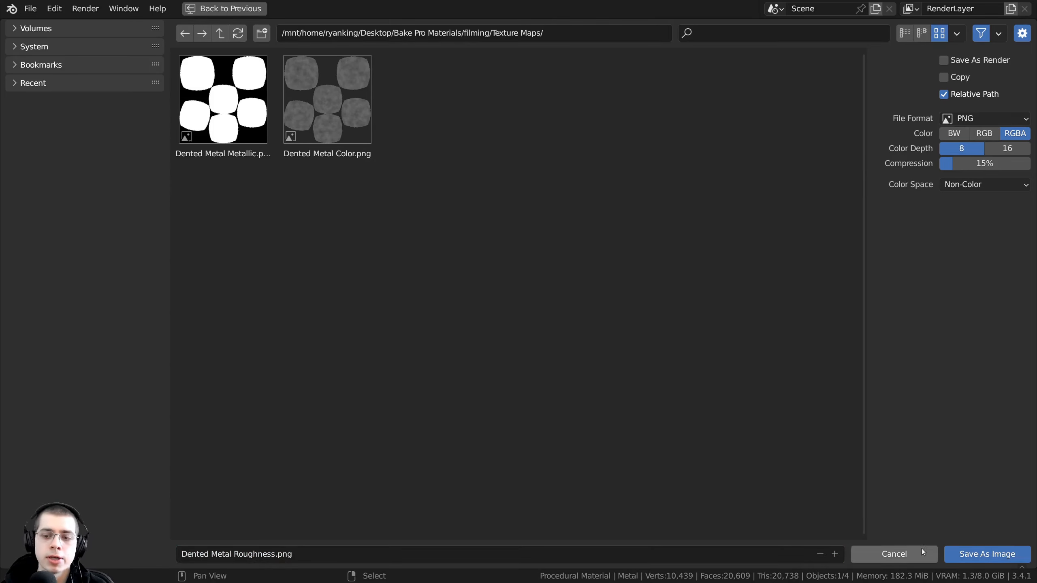
left_click(959, 554)
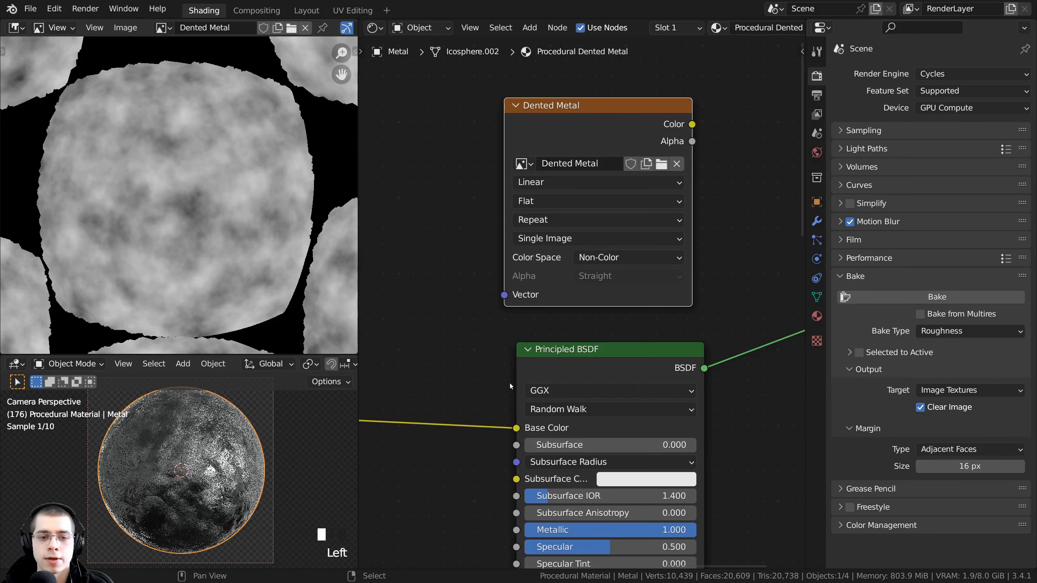
Step: Set the bake type to Normal
scroll(510, 383, "down", 3)
middle_click_drag(500, 374, 514, 309)
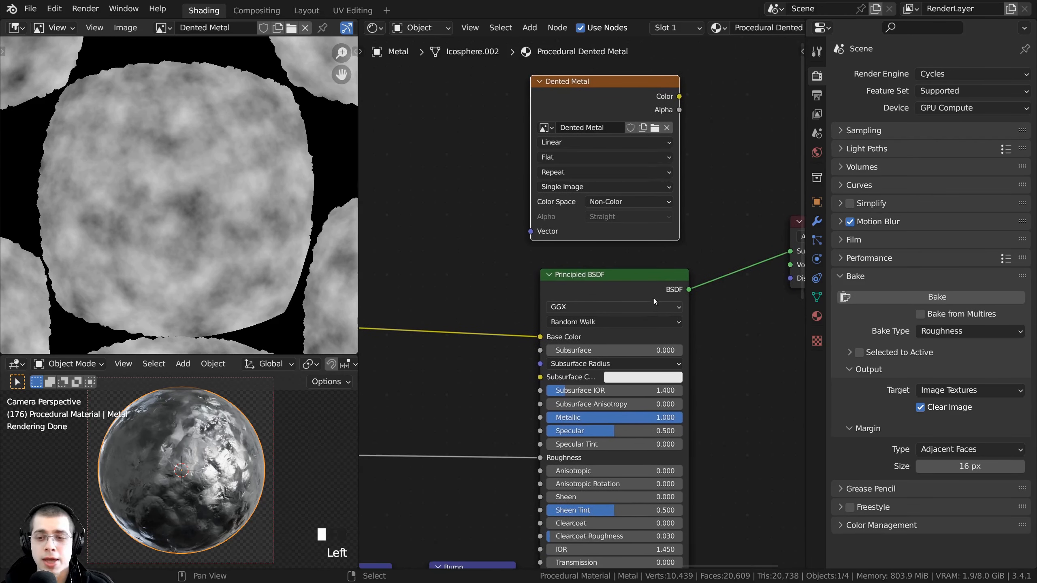
left_click(931, 331)
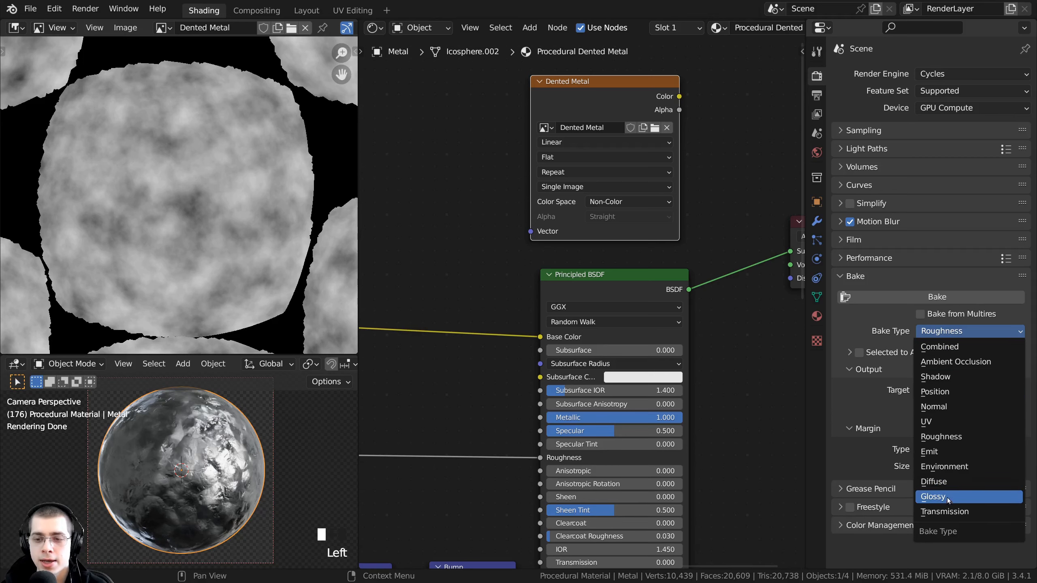
left_click(958, 411)
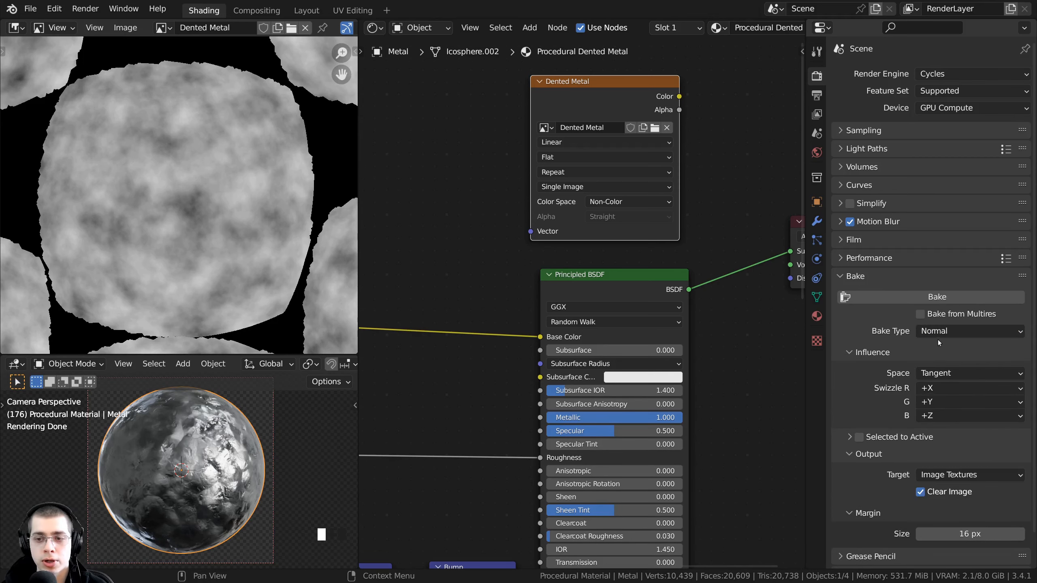
Step: Examine the Bump node connection into the Normal input of the Principled BSDF
scroll(505, 437, "down", 4)
middle_click_drag(505, 437, 563, 225)
scroll(545, 345, "up", 6)
middle_click_drag(545, 345, 516, 289)
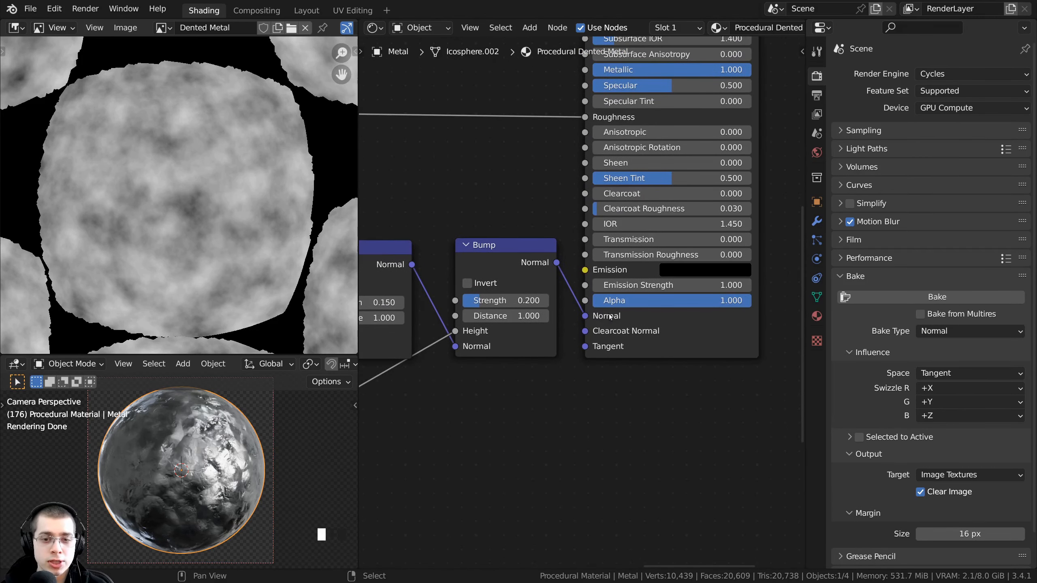
scroll(615, 163, "down", 3)
middle_click_drag(617, 106, 581, 391)
scroll(533, 381, "down", 1)
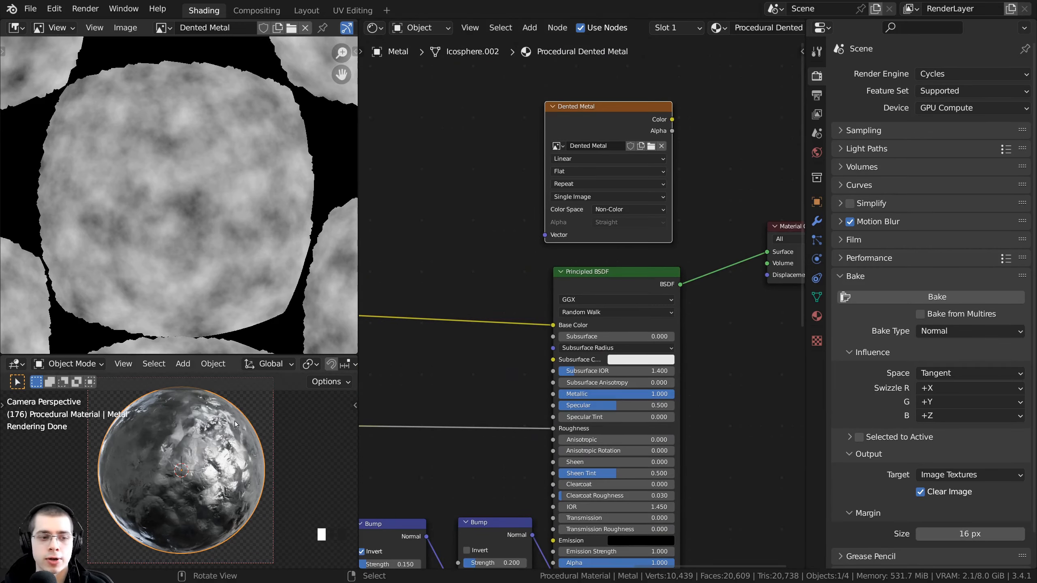
key("g")
right_click(185, 458)
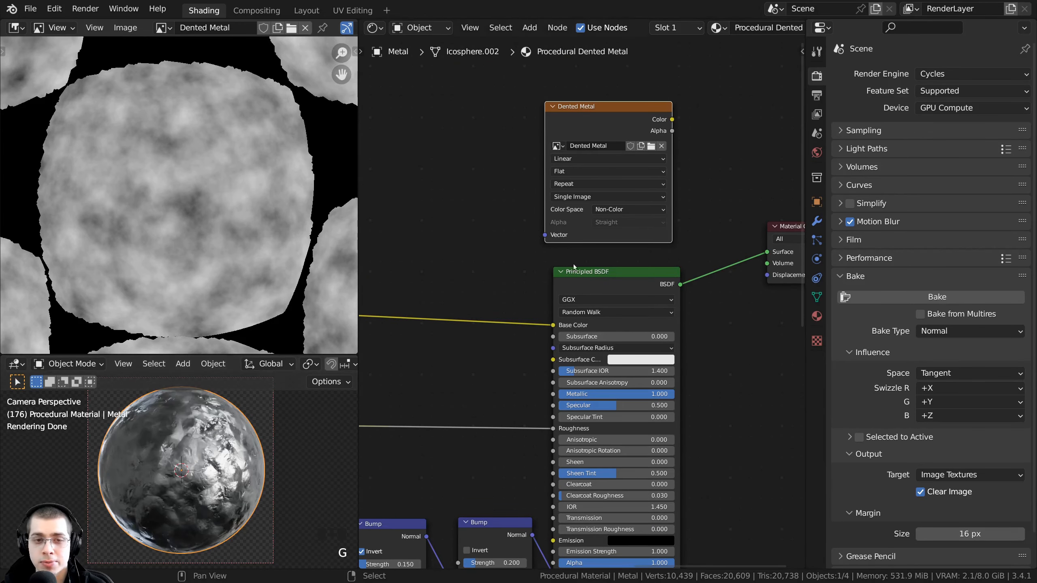
Step: Bake the normal map into the Dented Metal image texture node and inspect the baked image
middle_click_drag(561, 209, 536, 324)
scroll(536, 323, "up", 4)
scroll(537, 324, "up", 1)
left_click_drag(586, 159, 586, 154)
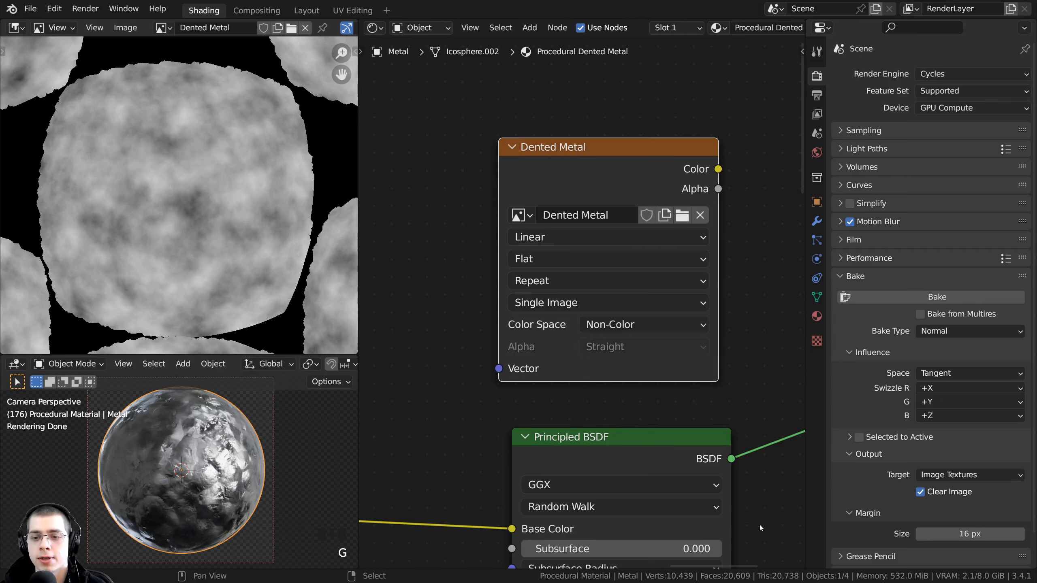
left_click(905, 302)
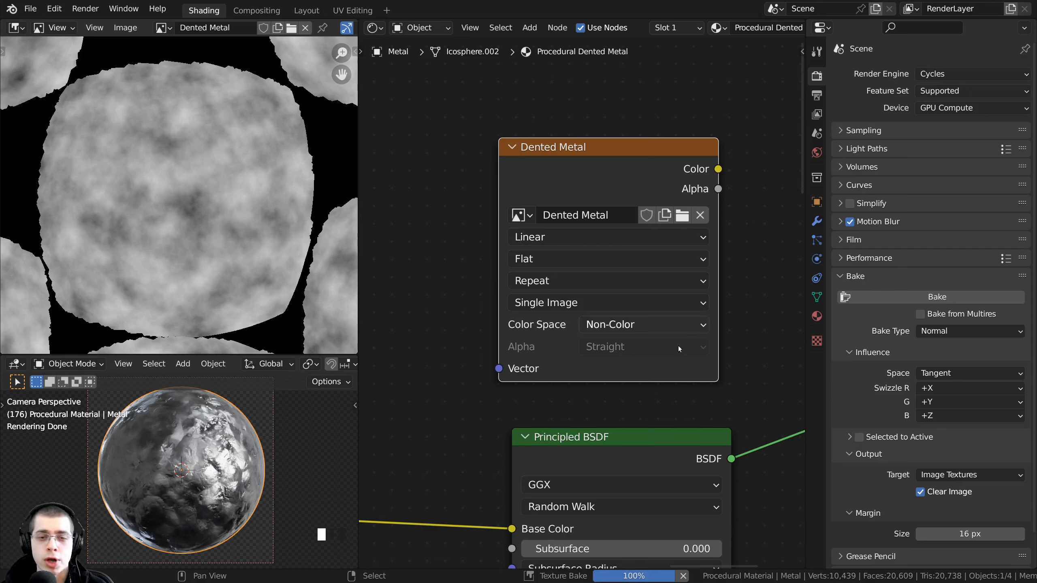
scroll(209, 226, "up", 1)
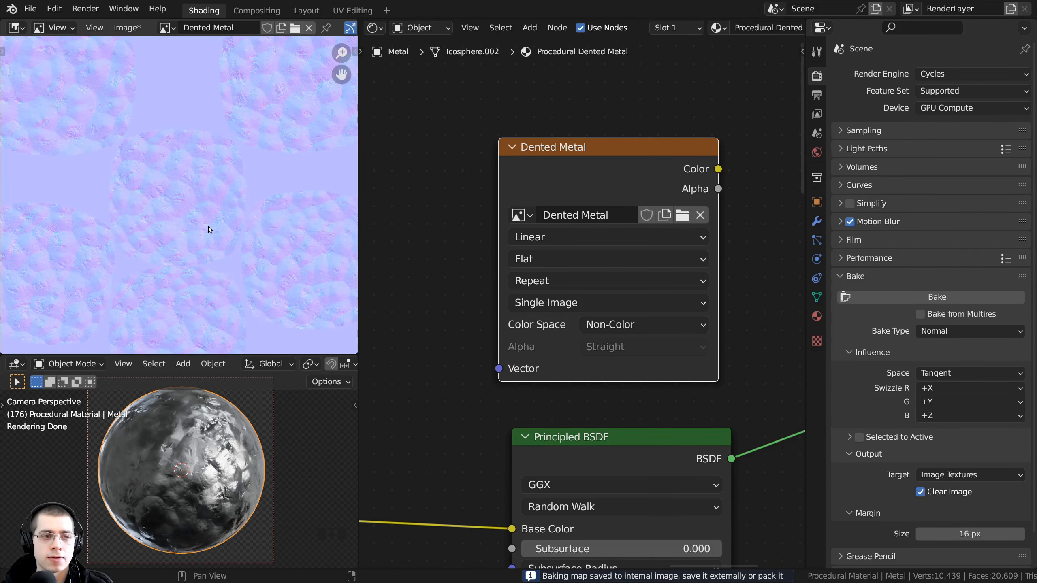
middle_click_drag(208, 227, 171, 145)
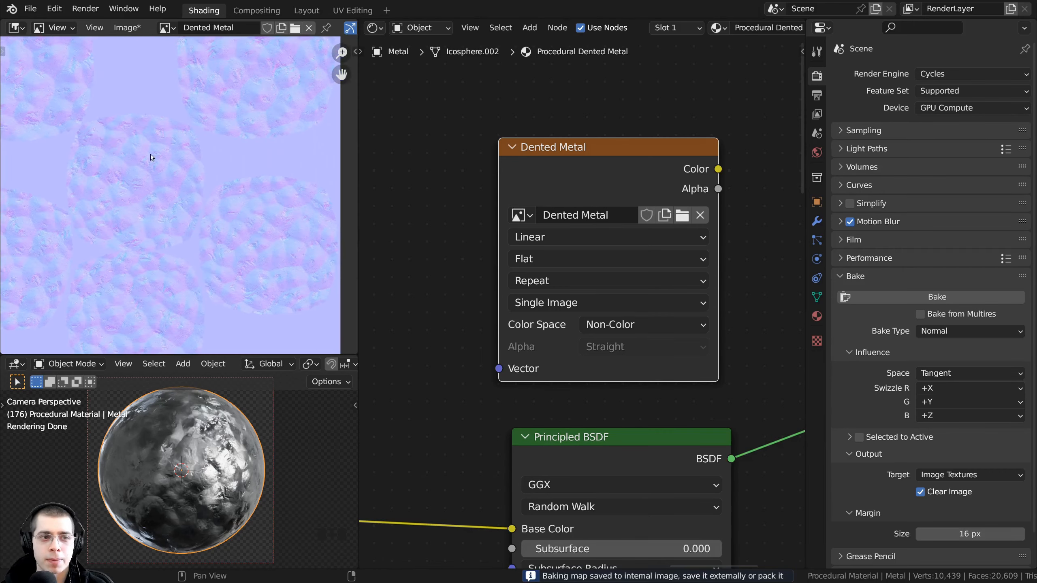
scroll(154, 154, "down", 3)
Step: Save the baked normal map as a new PNG image named Dented Metal Normal.png in the Texture Maps folder
left_click(116, 29)
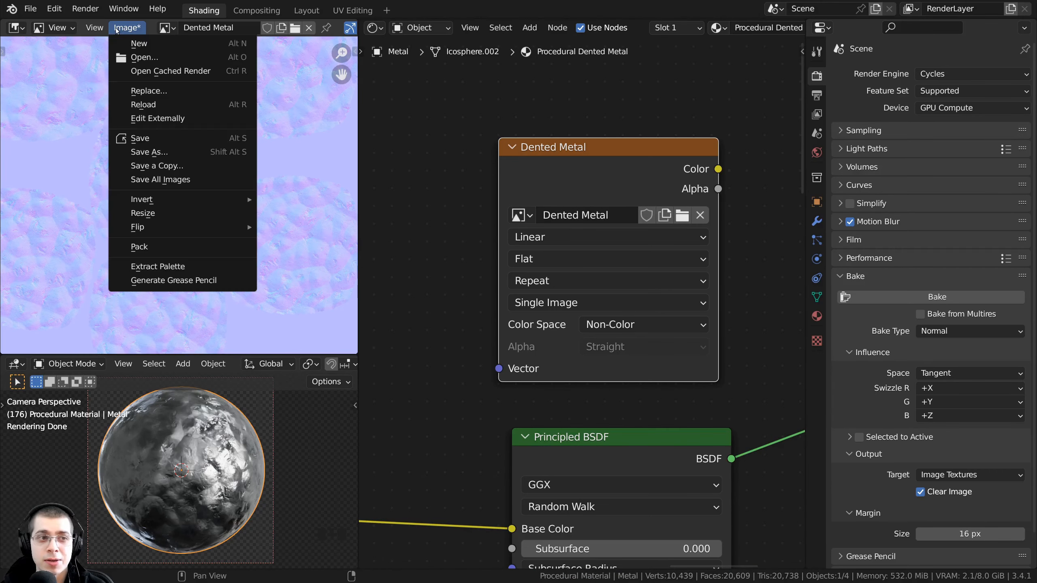
left_click(149, 152)
left_click(232, 554)
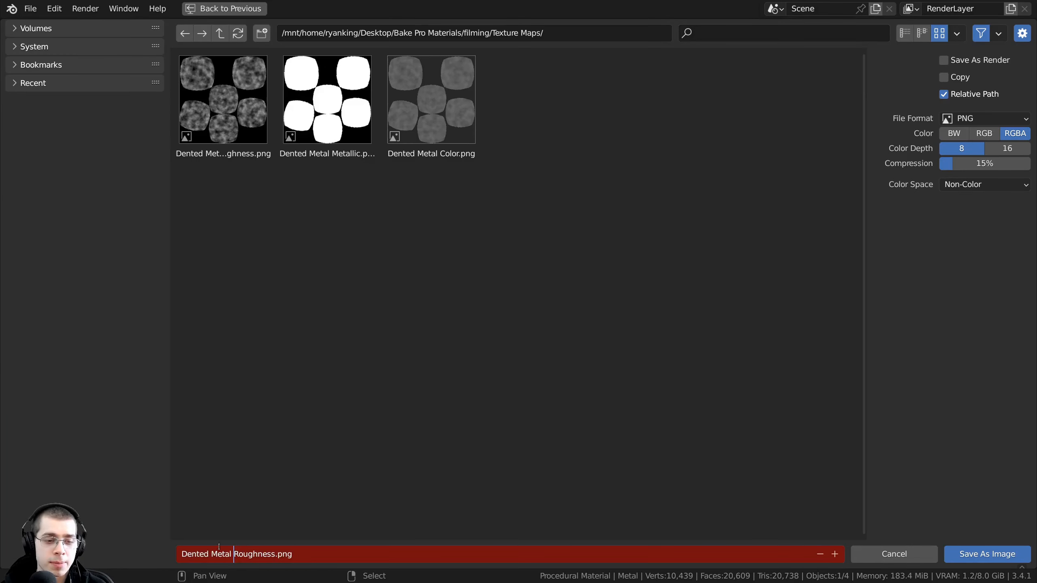
left_click_drag(235, 555, 272, 553)
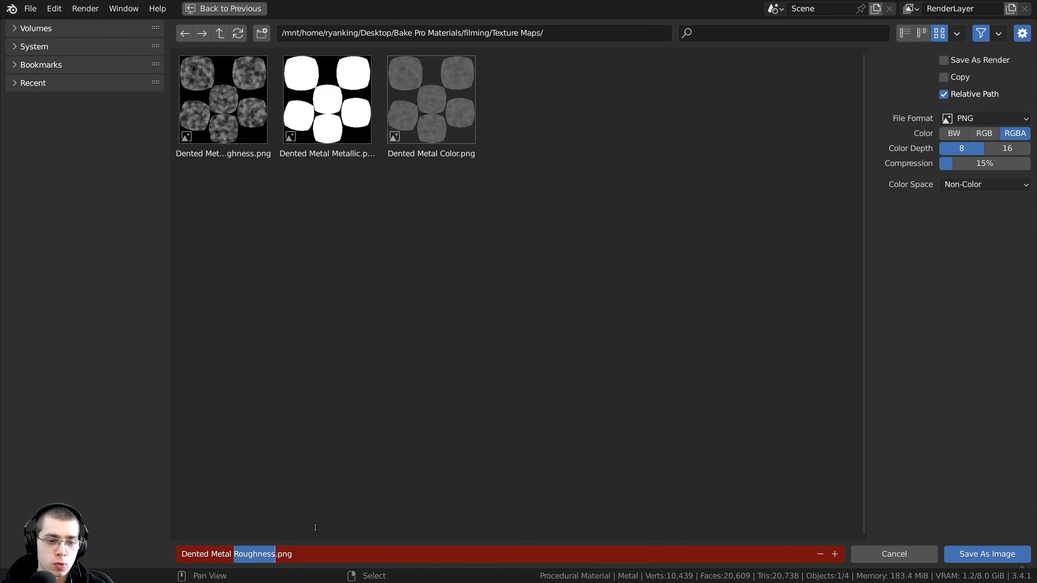
key("BackSpace")
type("No")
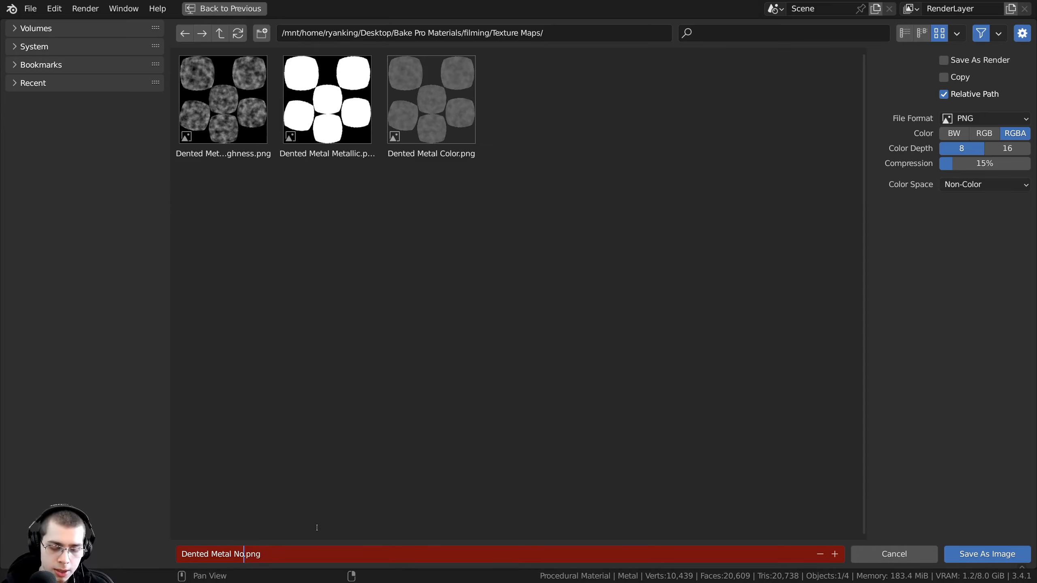
type("rmal")
key("Return")
left_click(957, 119)
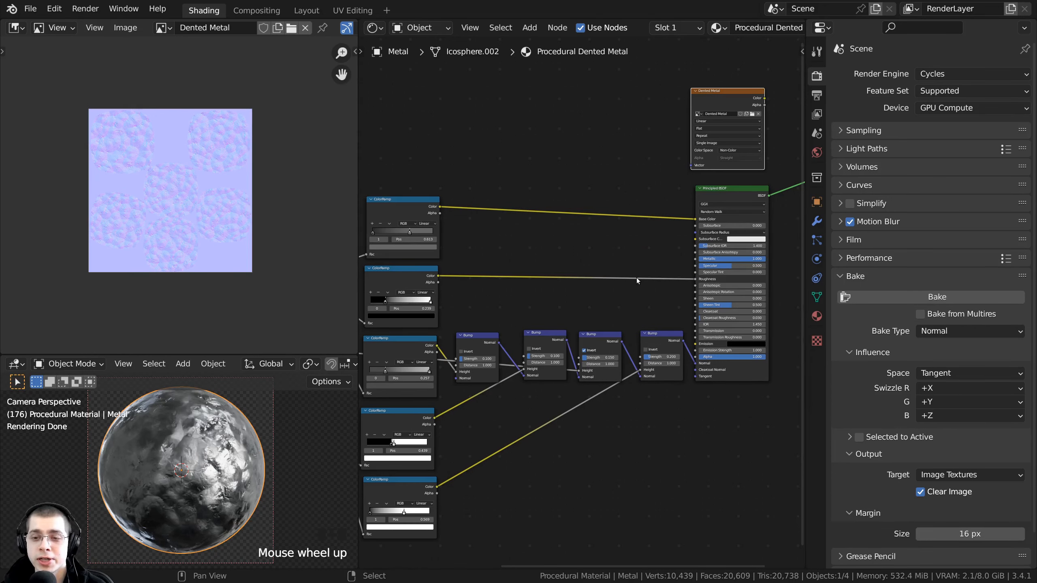
Step: Enable Fake User for the Procedural Dented Metal material so it is kept in the file without users
middle_click_drag(637, 279, 576, 306)
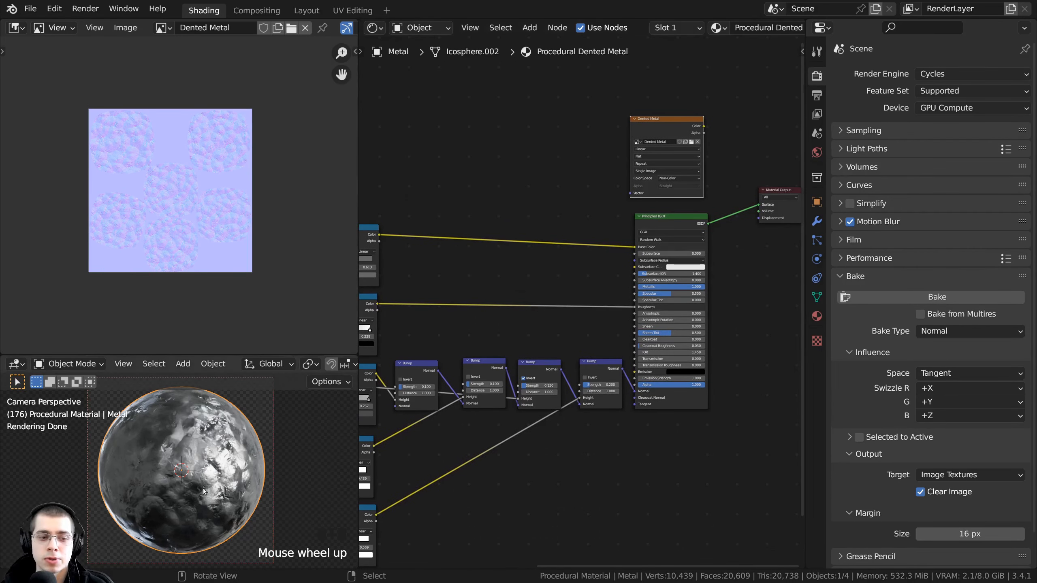
scroll(734, 32, "up", 4)
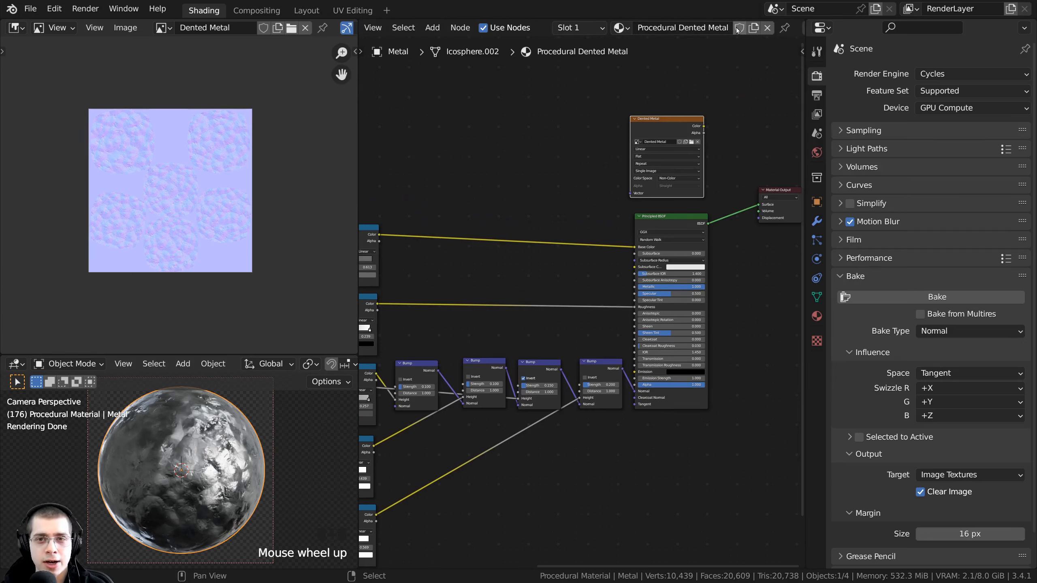
left_click(739, 29)
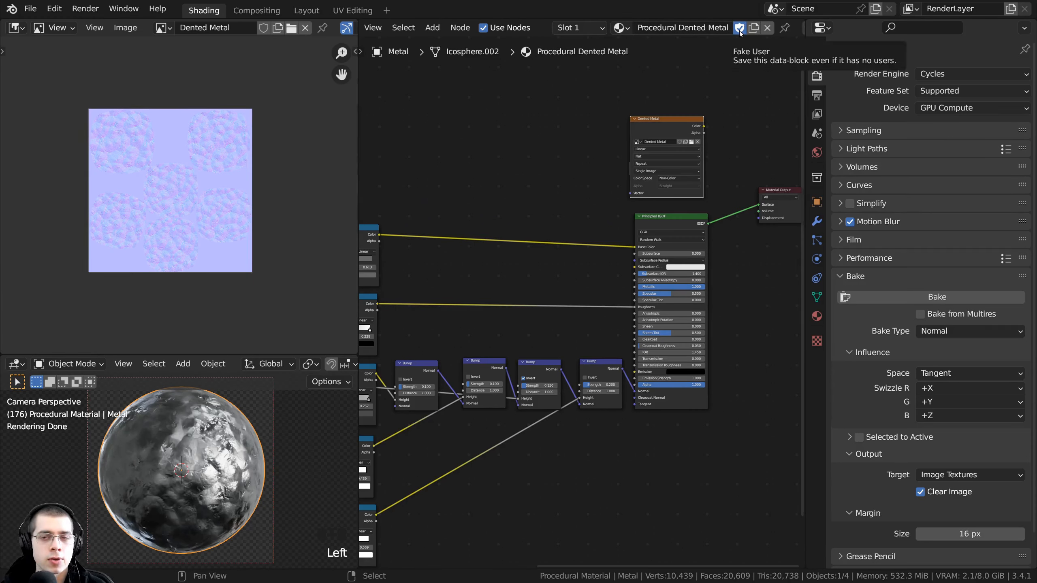
Step: Unlink the Procedural Dented Metal material from the sphere
scroll(739, 31, "up", 2)
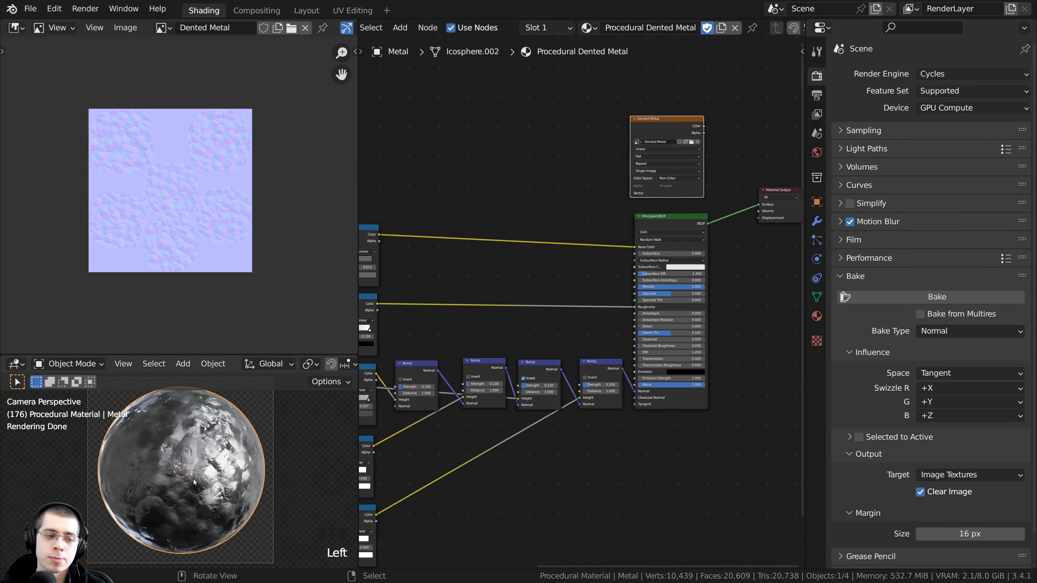
scroll(556, 356, "down", 1)
middle_click_drag(541, 254, 558, 209)
middle_click_drag(698, 112, 663, 168)
scroll(539, 219, "up", 2)
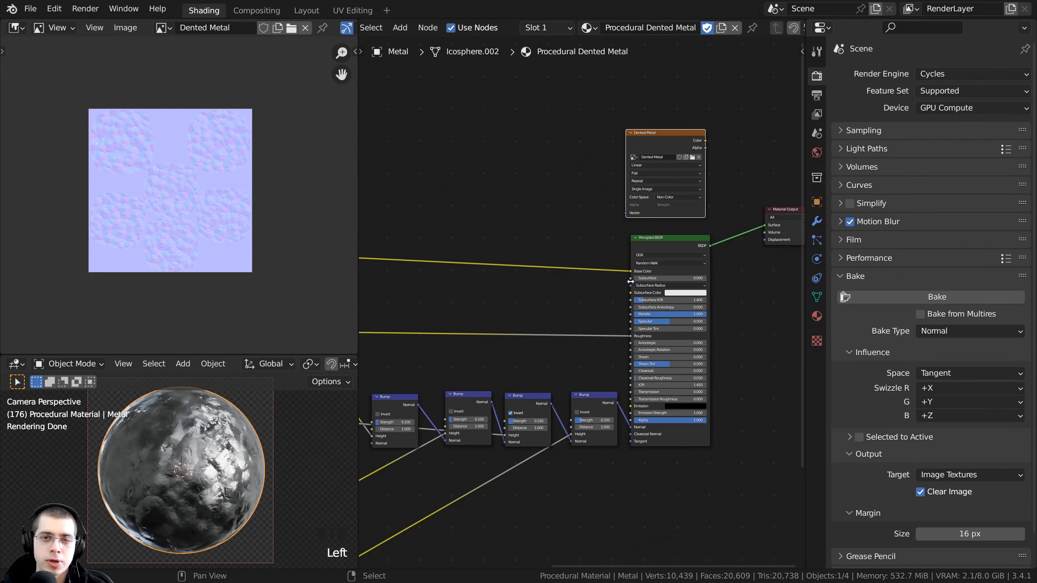
left_click(735, 28)
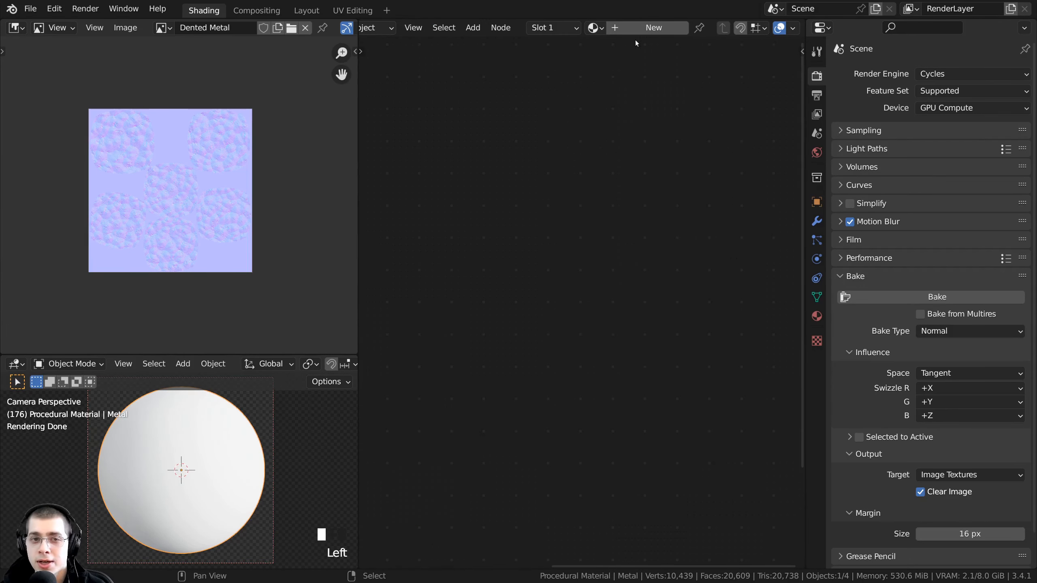
Step: Create a new material on the sphere and select its Principled BSDF node
left_click(633, 27)
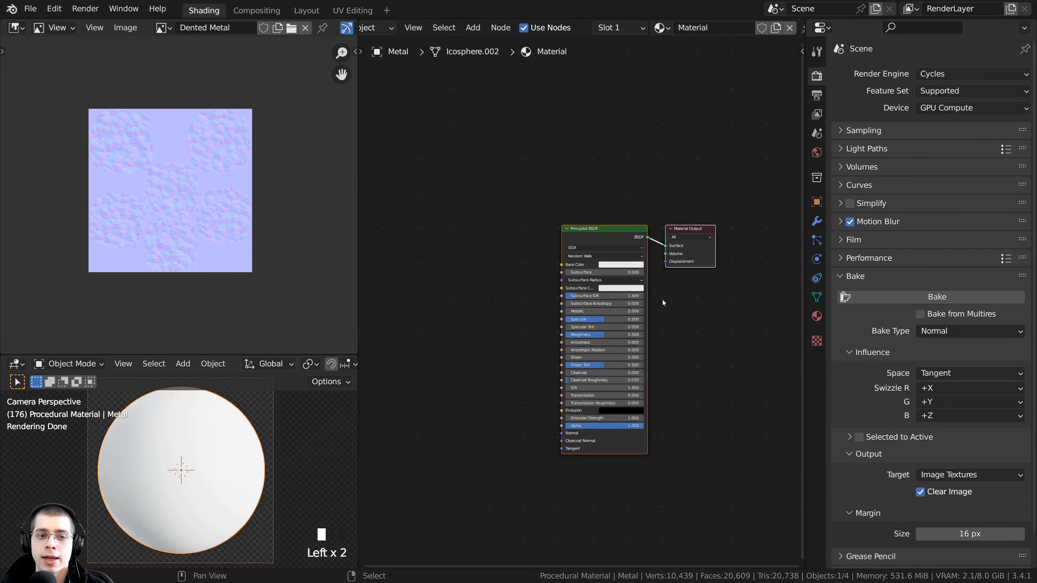
scroll(589, 237, "up", 3)
middle_click_drag(592, 188, 563, 172)
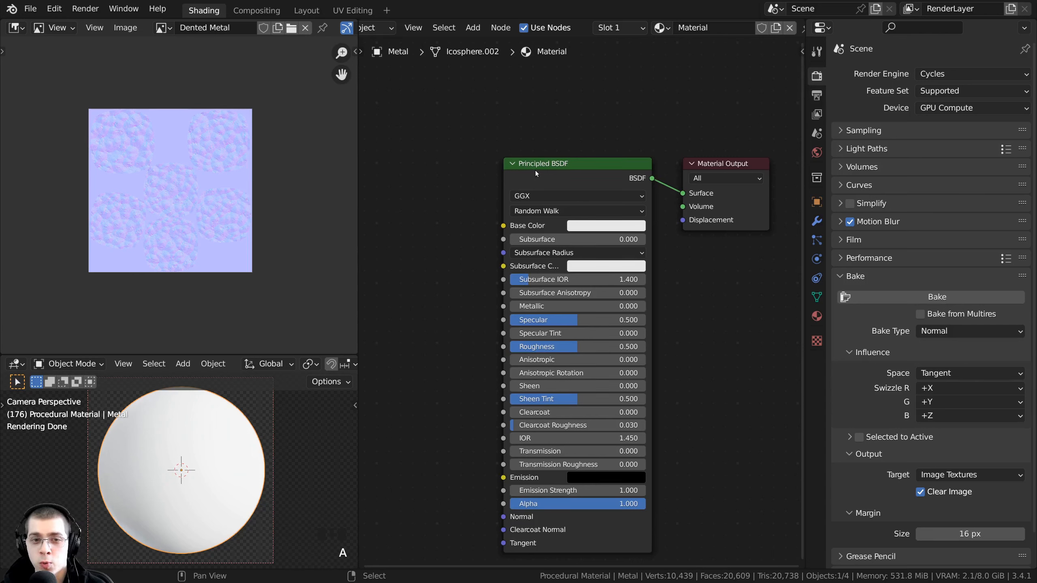
left_click_drag(535, 171, 578, 175)
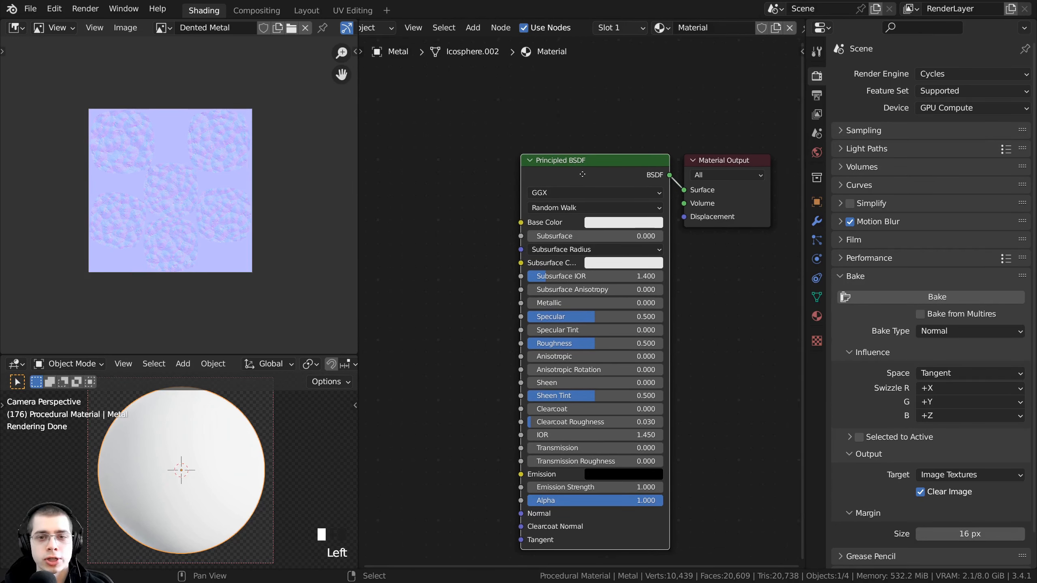
Step: Run the Principled Texture Setup with the normal, roughness, metallic and color PNGs from the Texture Maps folder
key("ctrl+shift+t")
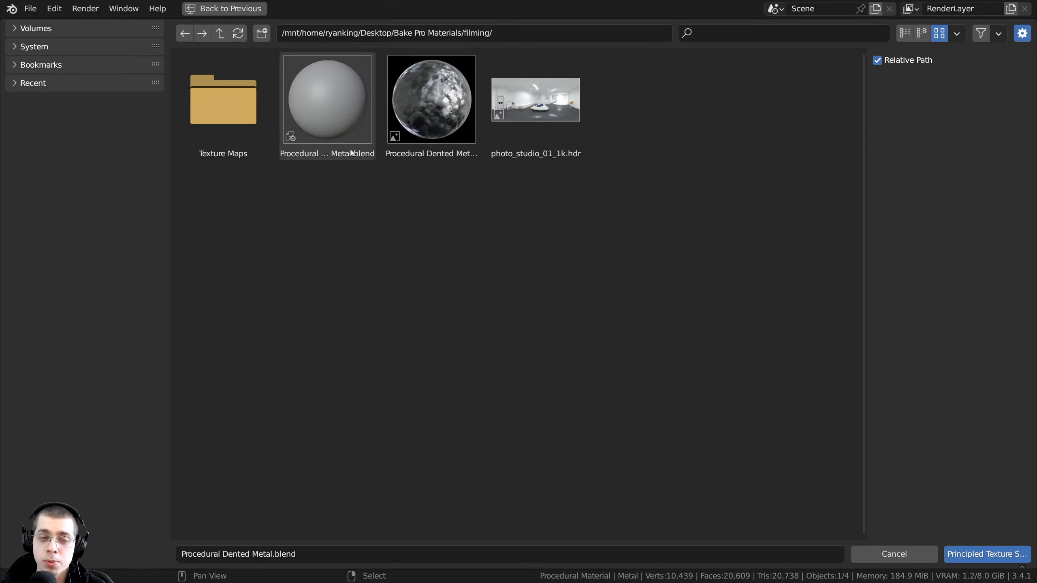
double_click(217, 110)
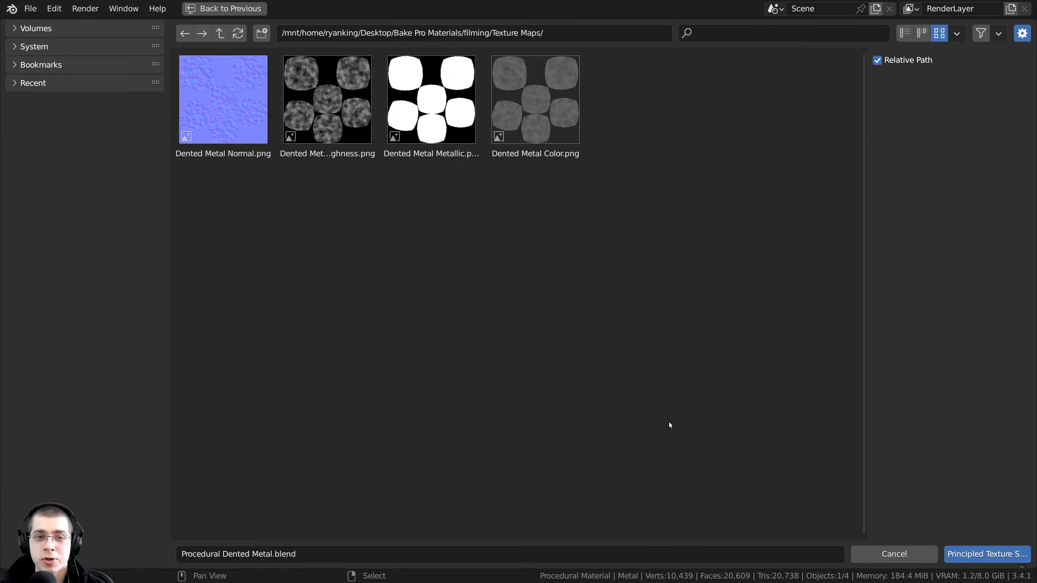
left_click_drag(642, 234, 211, 99)
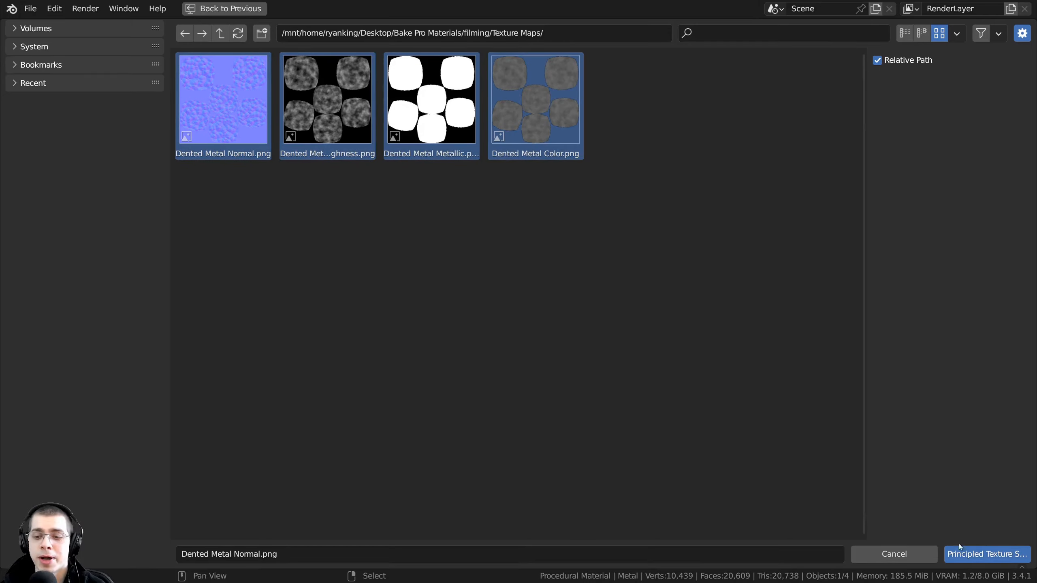
left_click(966, 553)
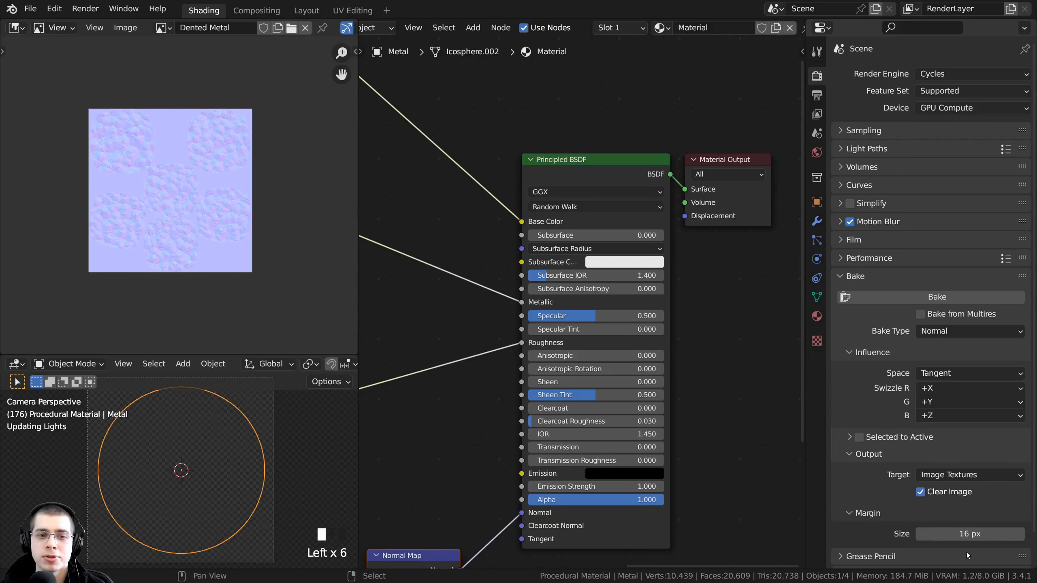
scroll(555, 114, "down", 1)
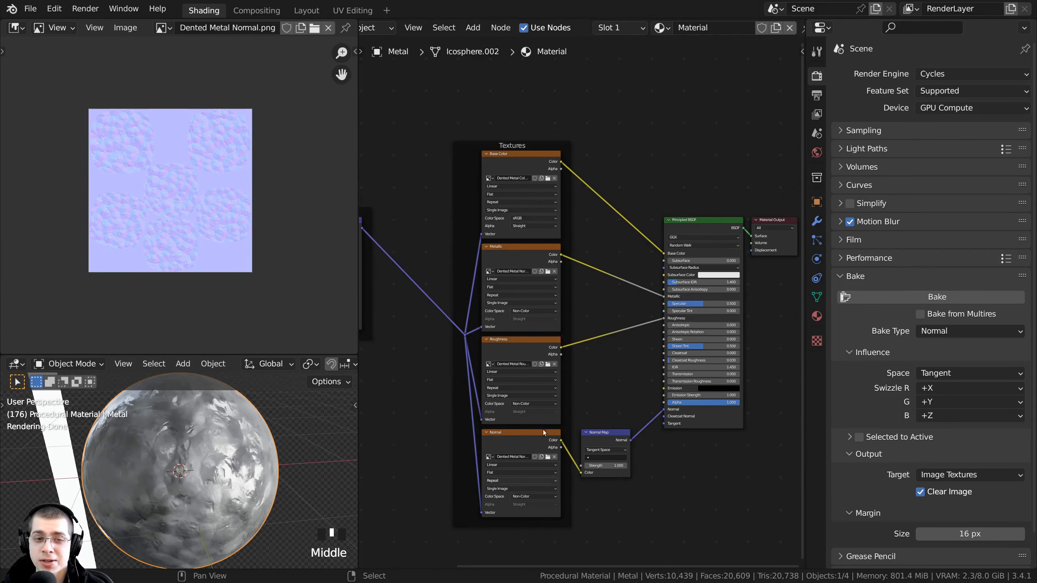
middle_click_drag(631, 396, 610, 363)
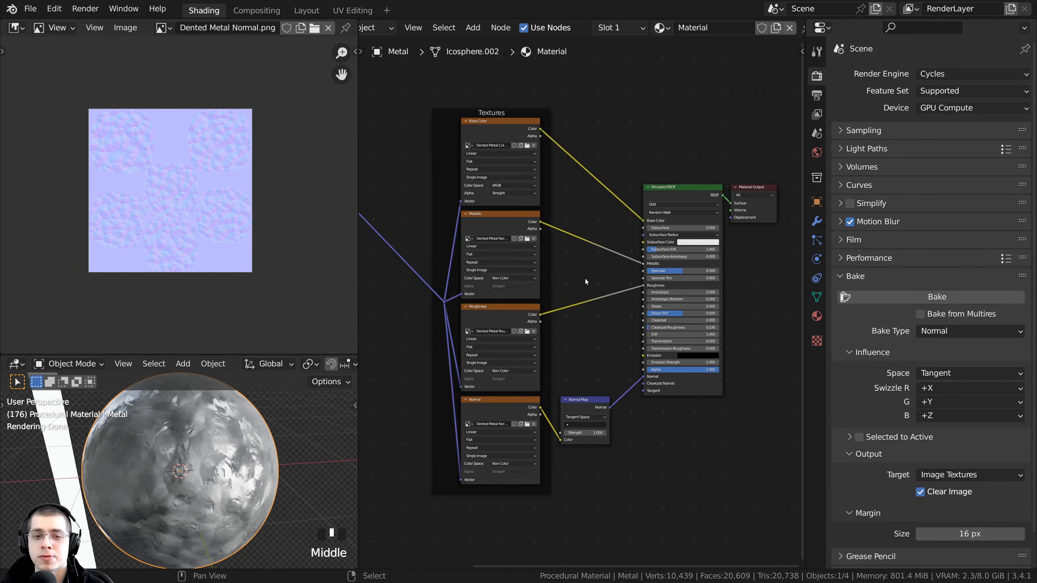
Step: Widen the Metallic image texture node to read which image file it has loaded
scroll(546, 215, "up", 2)
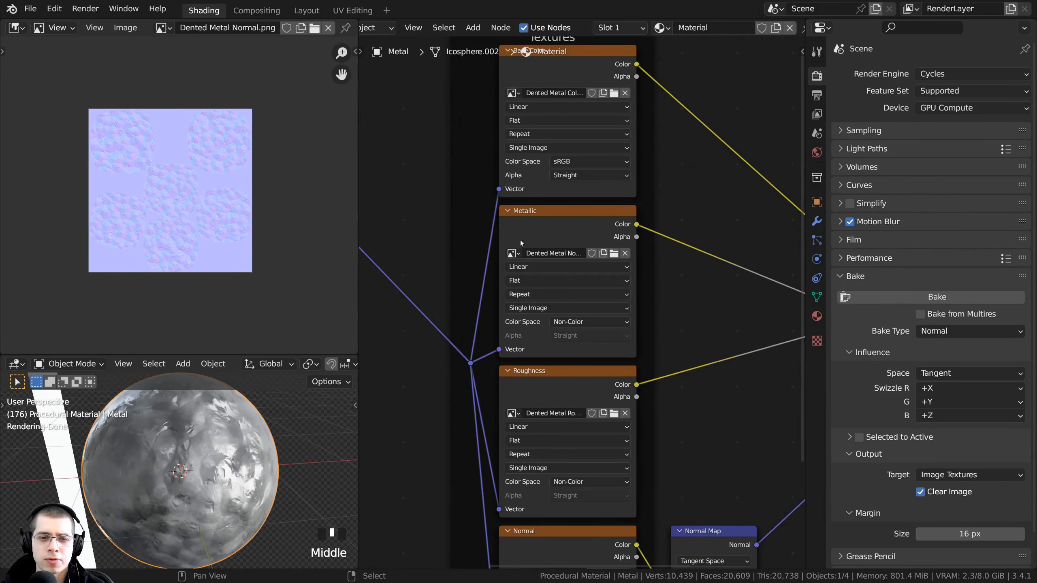
scroll(485, 236, "up", 1)
left_click_drag(486, 232, 433, 232)
left_click_drag(525, 221, 554, 220)
left_click_drag(562, 222, 593, 223)
left_click(583, 213)
scroll(554, 277, "up", 1)
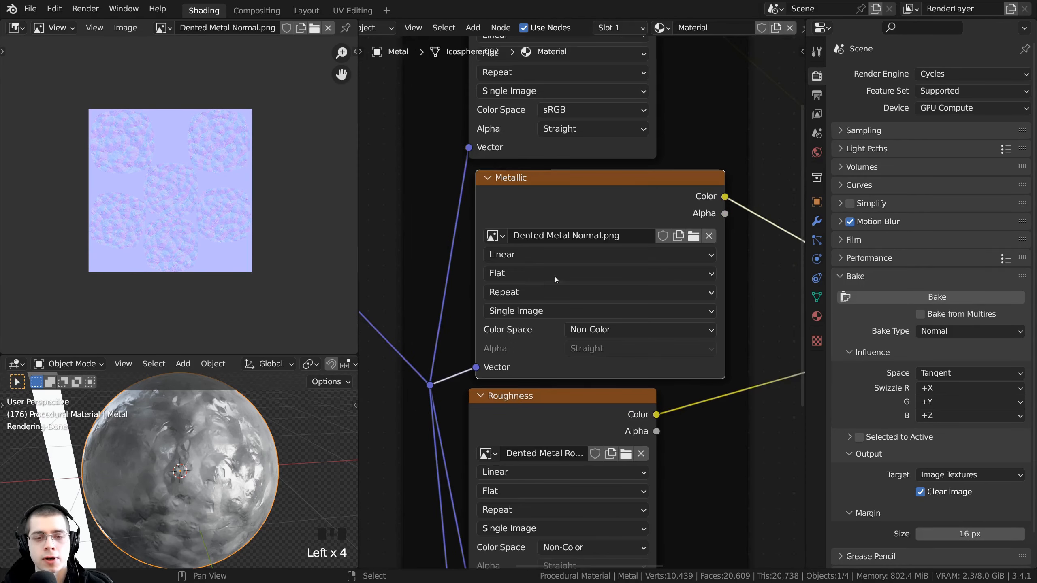
Step: Replace the image in the Metallic texture node with Dented Metal Metallic.png and narrow the node again
left_click(709, 236)
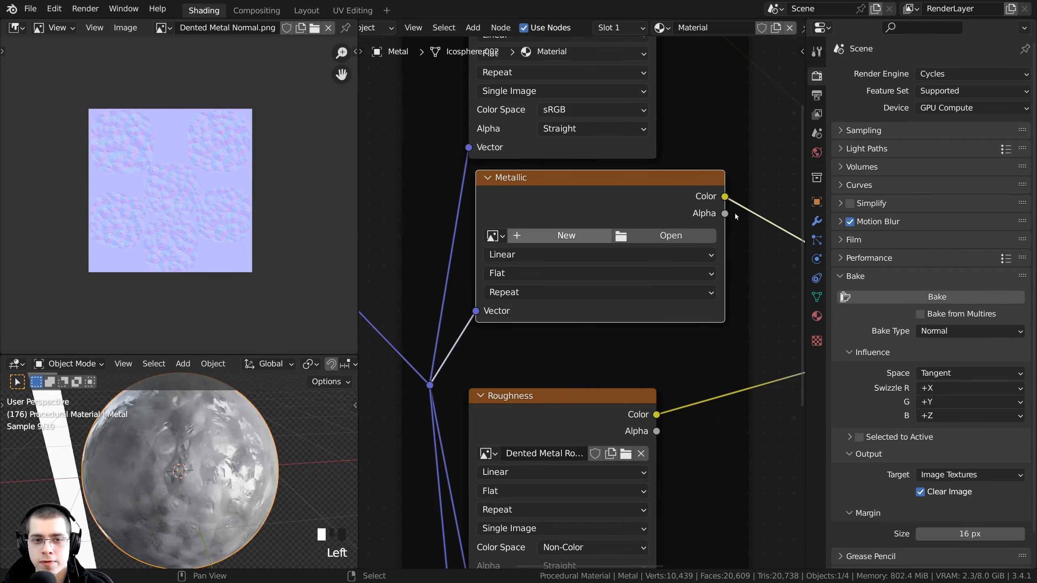
left_click_drag(722, 186, 664, 186)
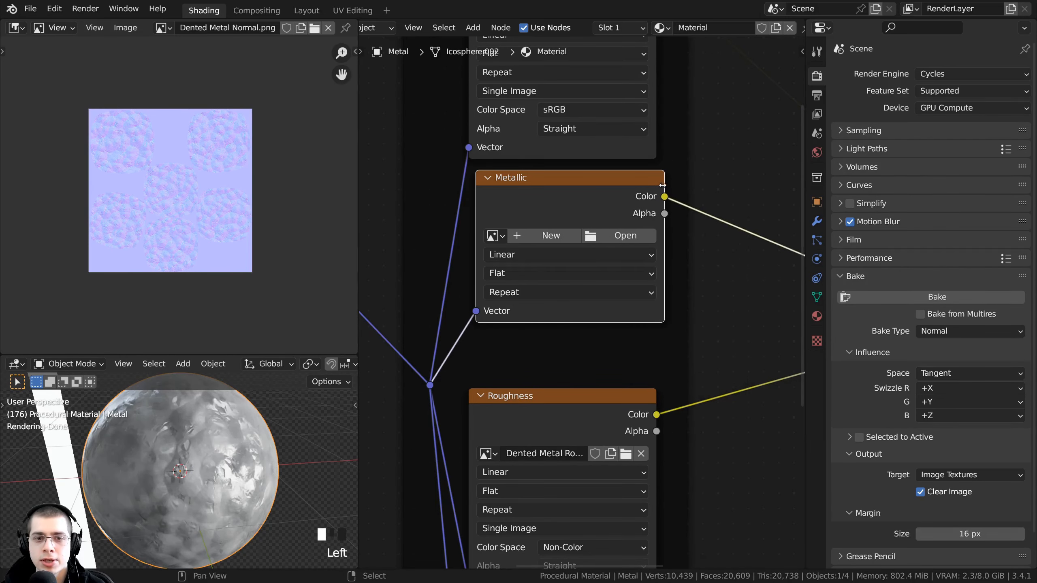
left_click(617, 238)
left_click(419, 99)
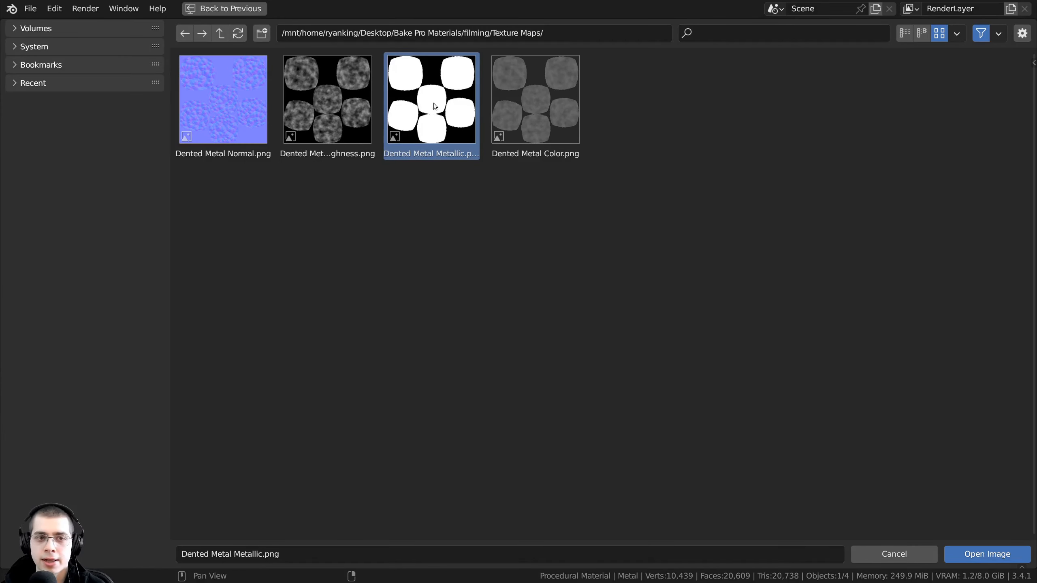
left_click(984, 554)
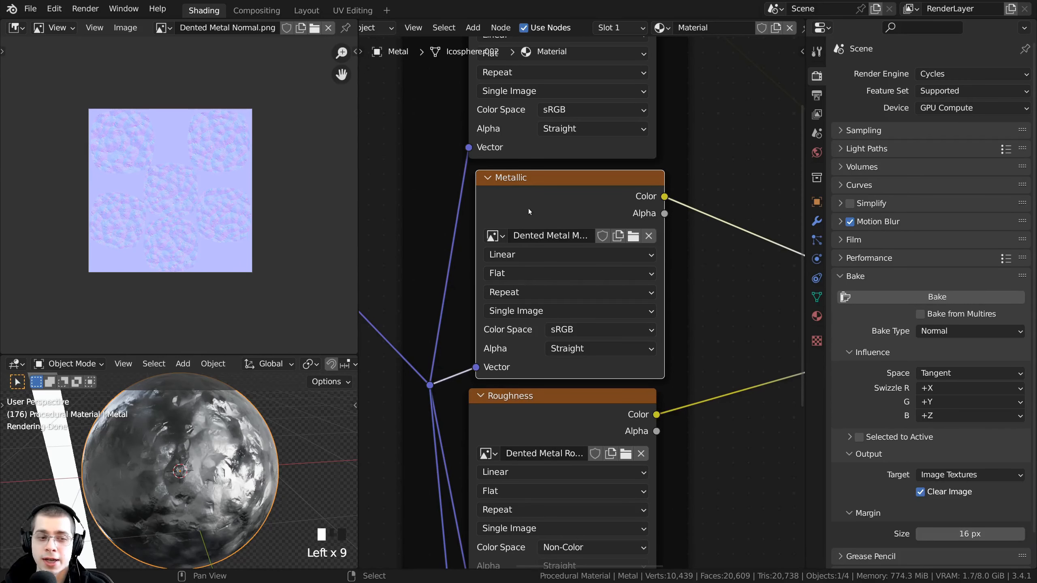
Step: Set the color space of the Metallic image texture to Non-Color
middle_click_drag(513, 324, 508, 293)
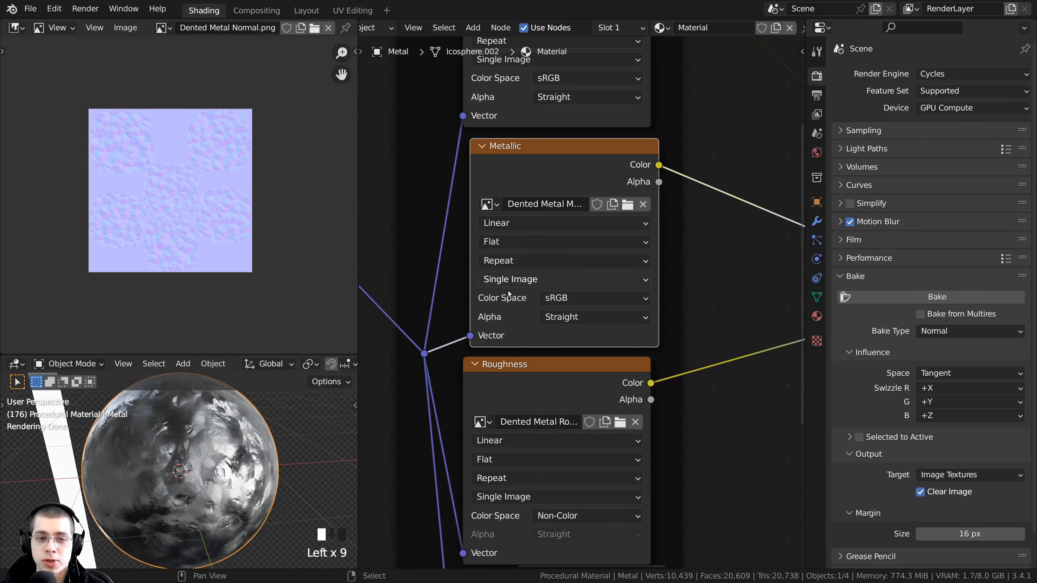
left_click(564, 300)
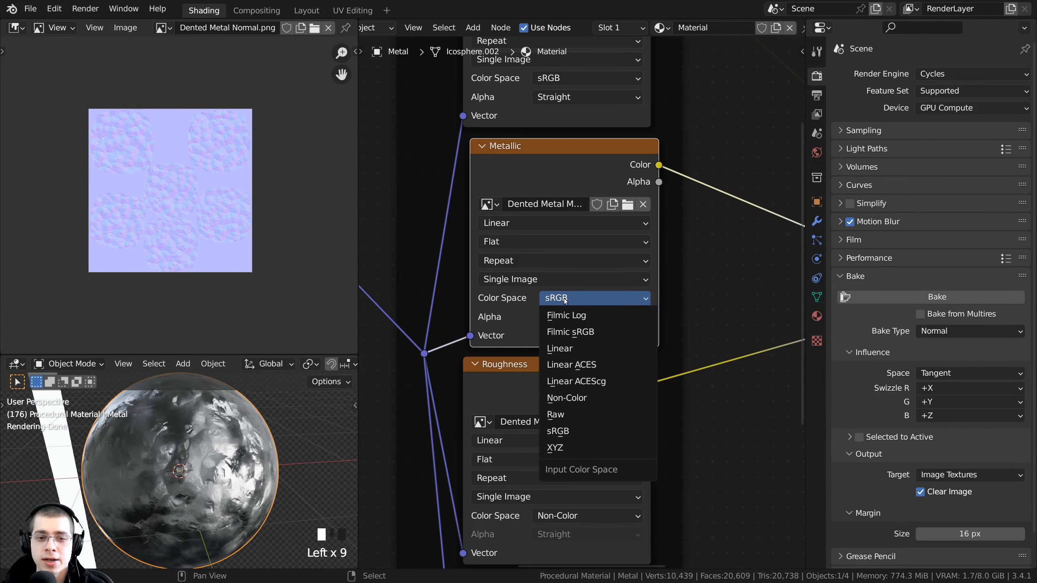
left_click(569, 400)
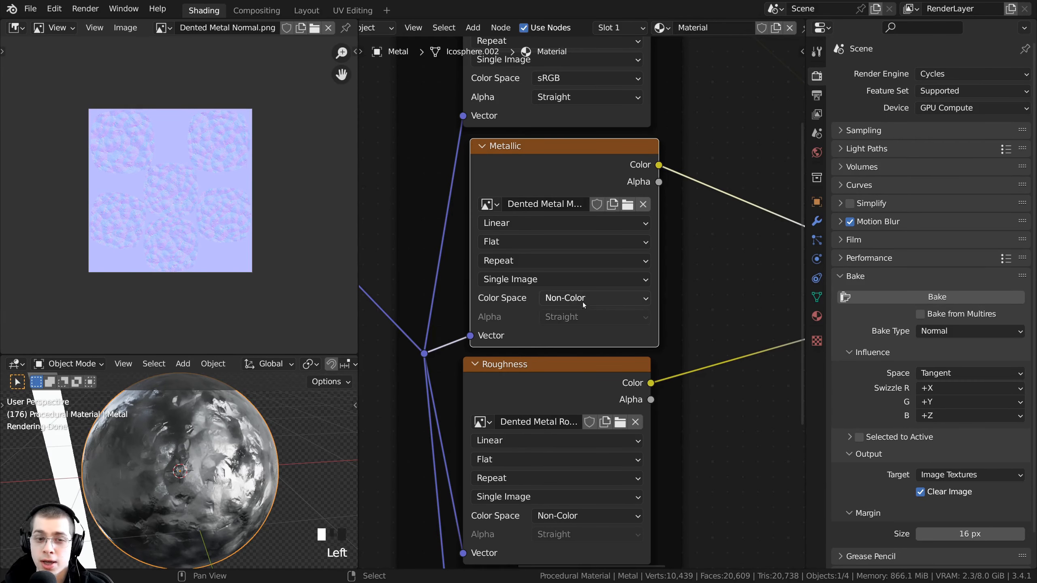
Step: Check the images and color spaces of the Roughness, Normal and Base Color texture nodes
scroll(561, 317, "down", 1)
middle_click_drag(570, 333, 577, 172)
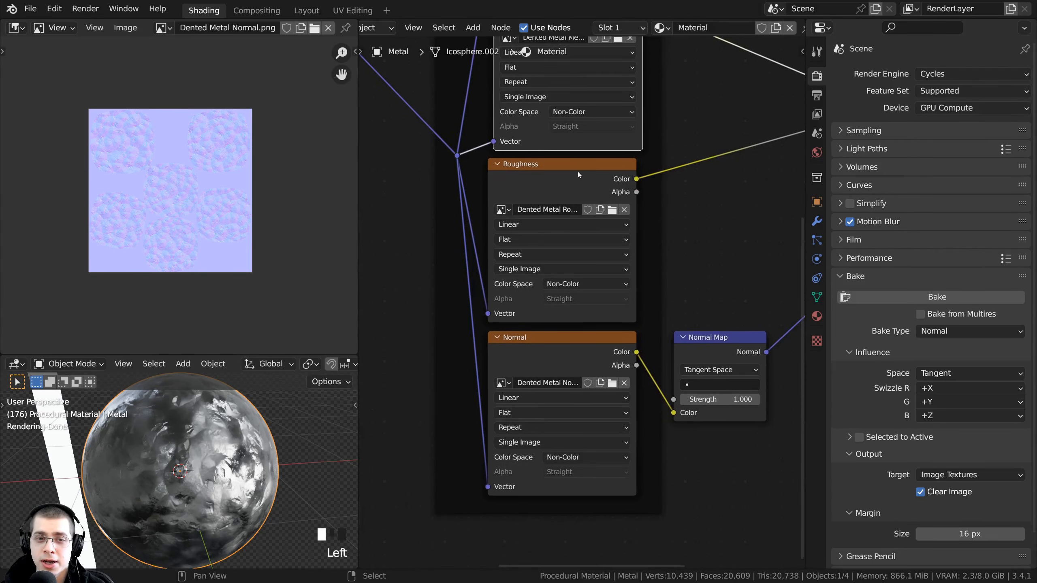
left_click(555, 184)
left_click(558, 353)
middle_click_drag(543, 138, 545, 350)
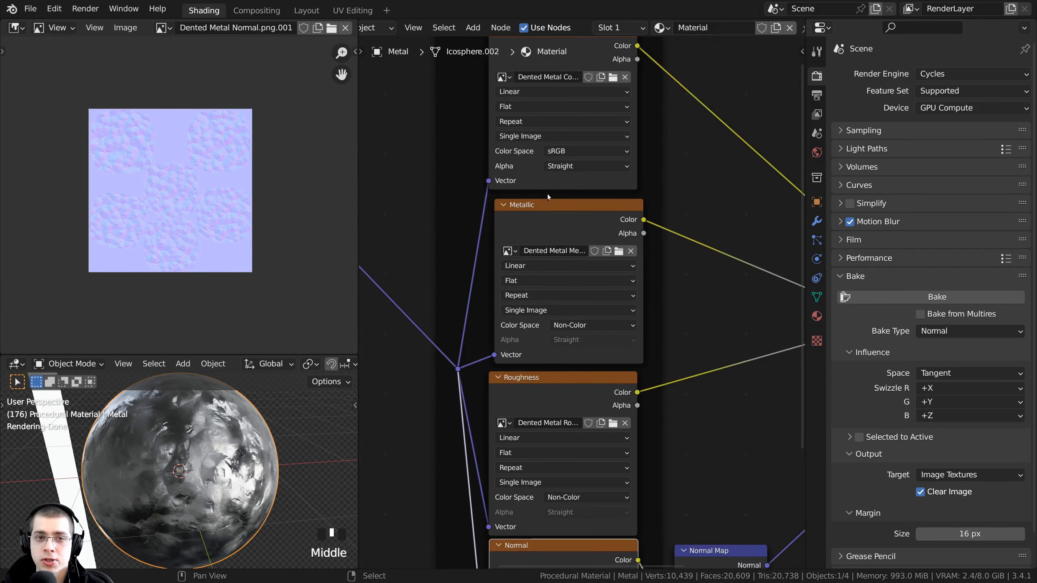
scroll(554, 77, "up", 1)
middle_click_drag(554, 78, 536, 126)
left_click(506, 85)
scroll(499, 266, "up", 1)
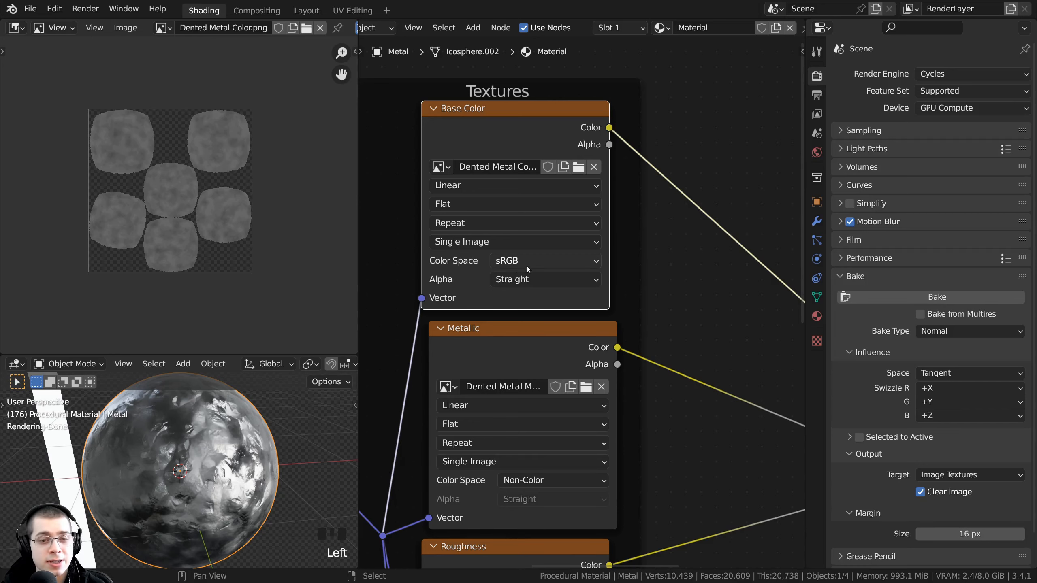
Step: Examine the texture connections into the Principled BSDF and view the baked material on the sphere from several angles
scroll(546, 275, "down", 6)
middle_click_drag(669, 306, 559, 236)
scroll(662, 239, "up", 3)
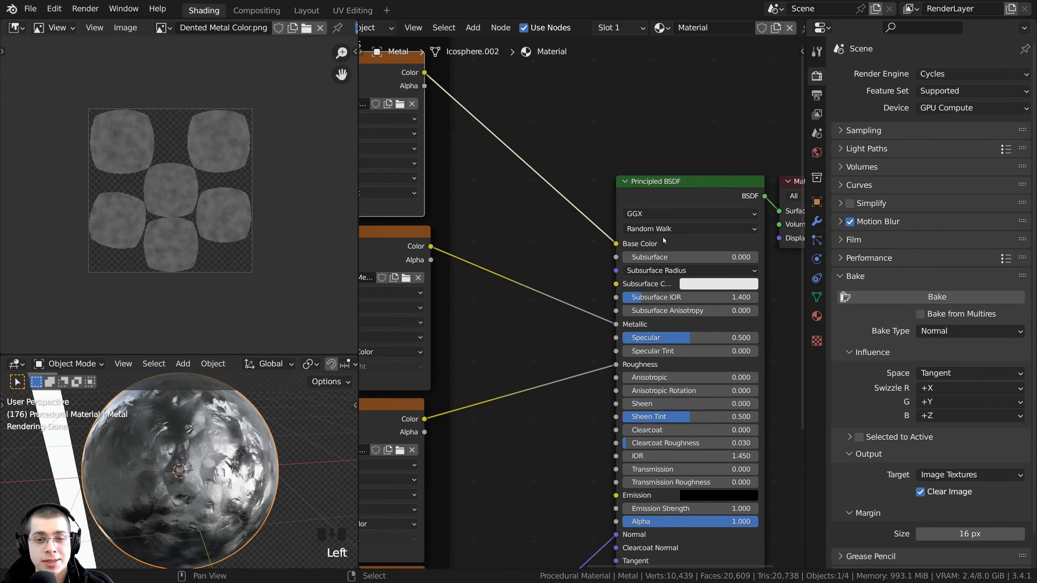
left_click(680, 193)
scroll(597, 265, "down", 4)
middle_click_drag(563, 303, 668, 227)
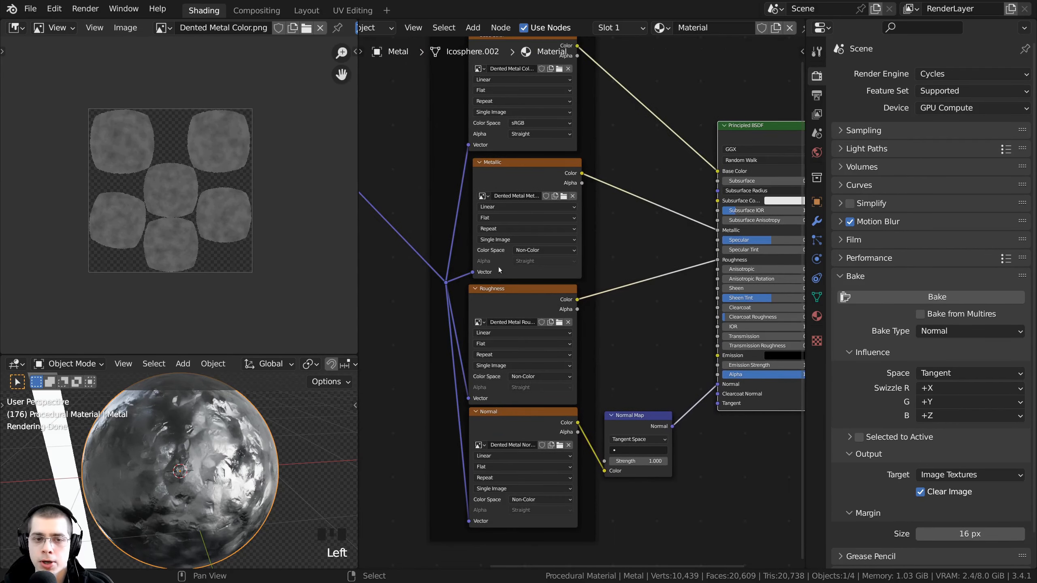
middle_click_drag(585, 454, 593, 369)
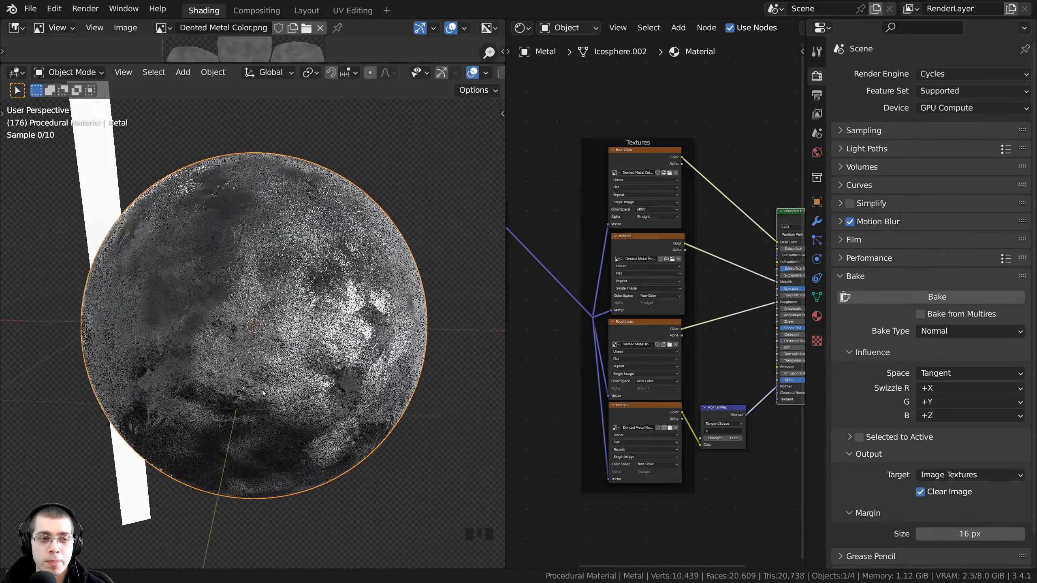
middle_click_drag(263, 392, 324, 341)
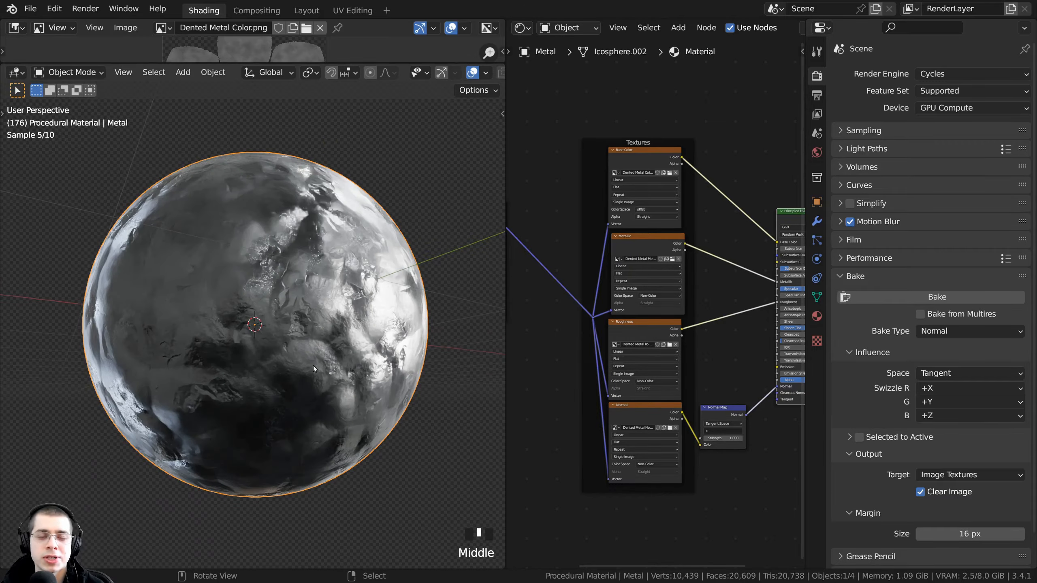
middle_click_drag(294, 230, 305, 369)
Step: Assign the Procedural Dented Metal material back to the sphere
left_click(662, 28)
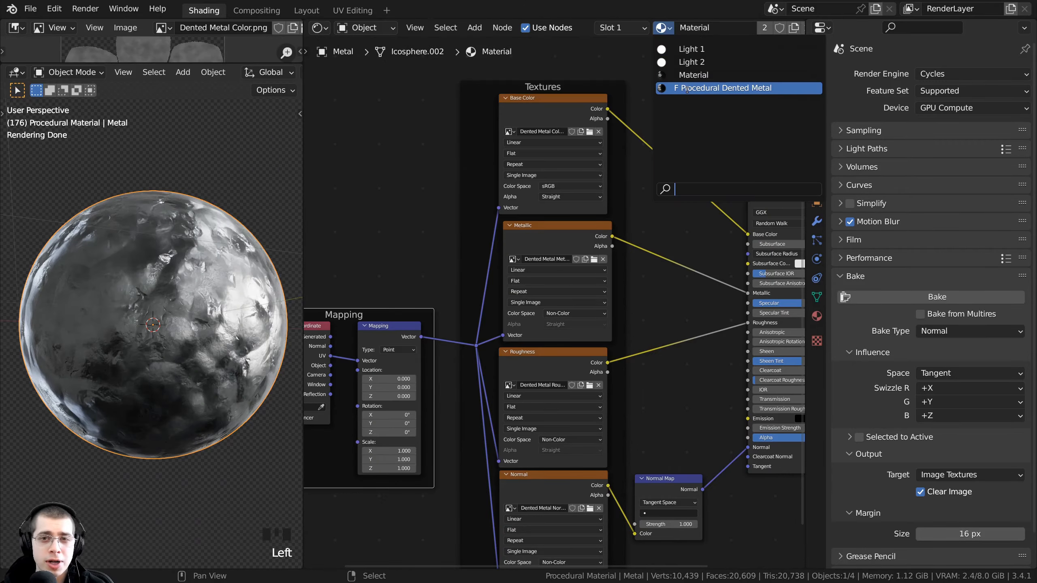
left_click(687, 90)
middle_click_drag(796, 180, 416, 255)
scroll(416, 255, "down", 3)
scroll(672, 167, "up", 4)
middle_click_drag(672, 167, 635, 209)
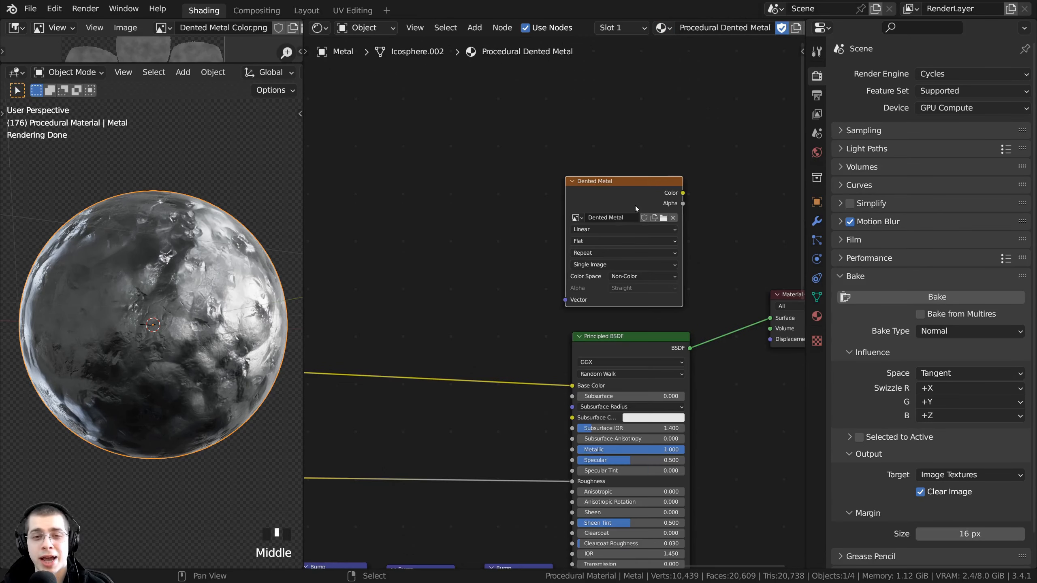
Step: Review the Dented Metal bake texture's color space and the Principled BSDF inputs of the procedural material
scroll(623, 248, "up", 2)
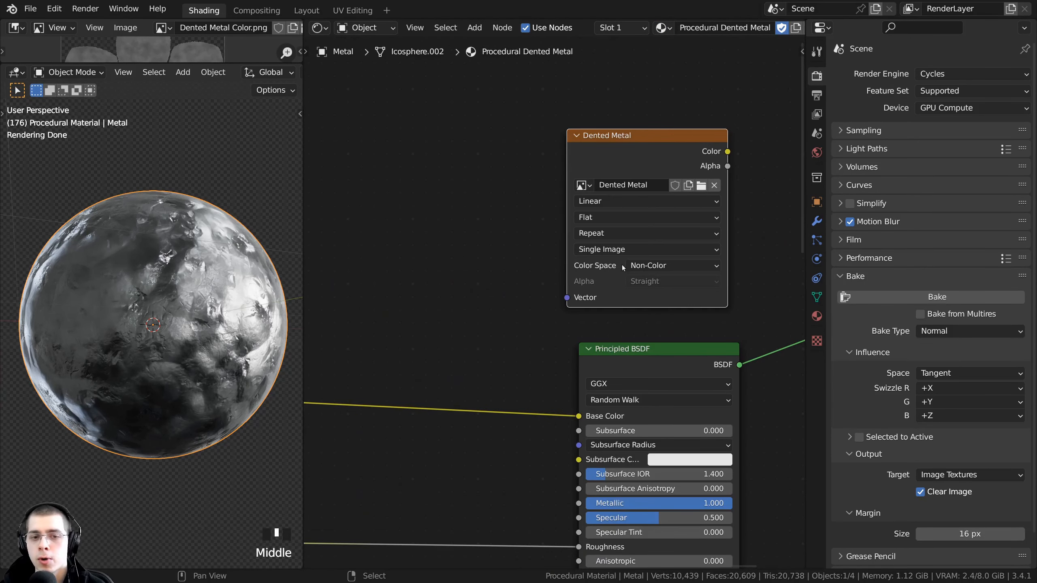
left_click(639, 268)
left_click(640, 267)
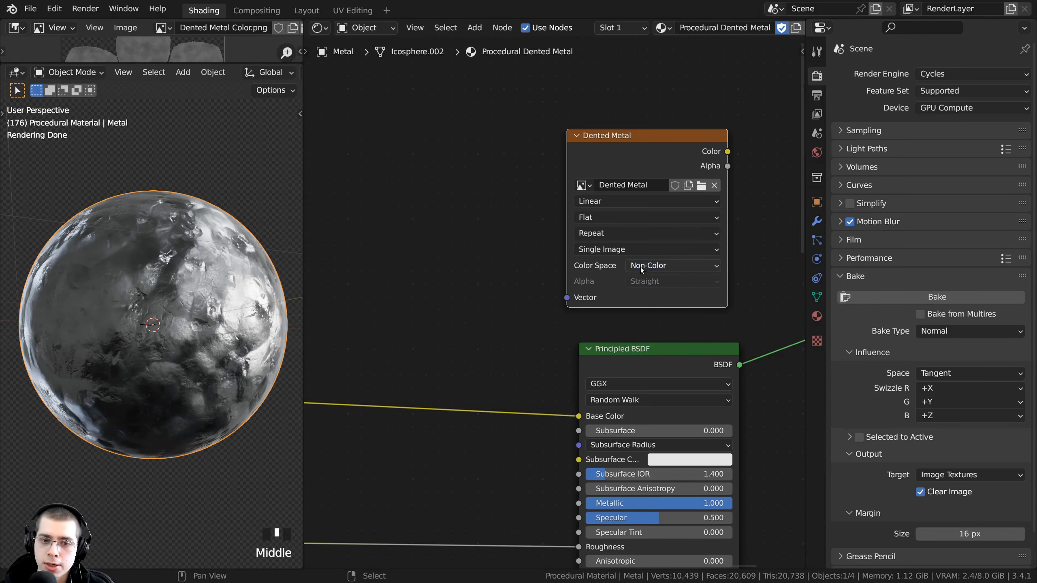
scroll(631, 447, "down", 3)
middle_click_drag(632, 451, 658, 263)
scroll(657, 263, "up", 3)
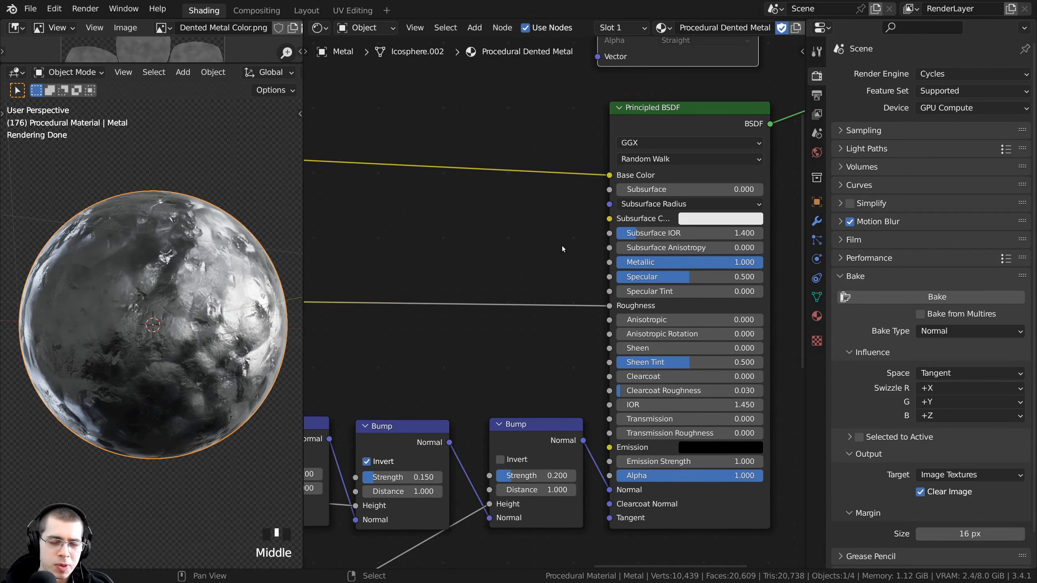
middle_click_drag(562, 246, 563, 250)
middle_click_drag(575, 199, 549, 249)
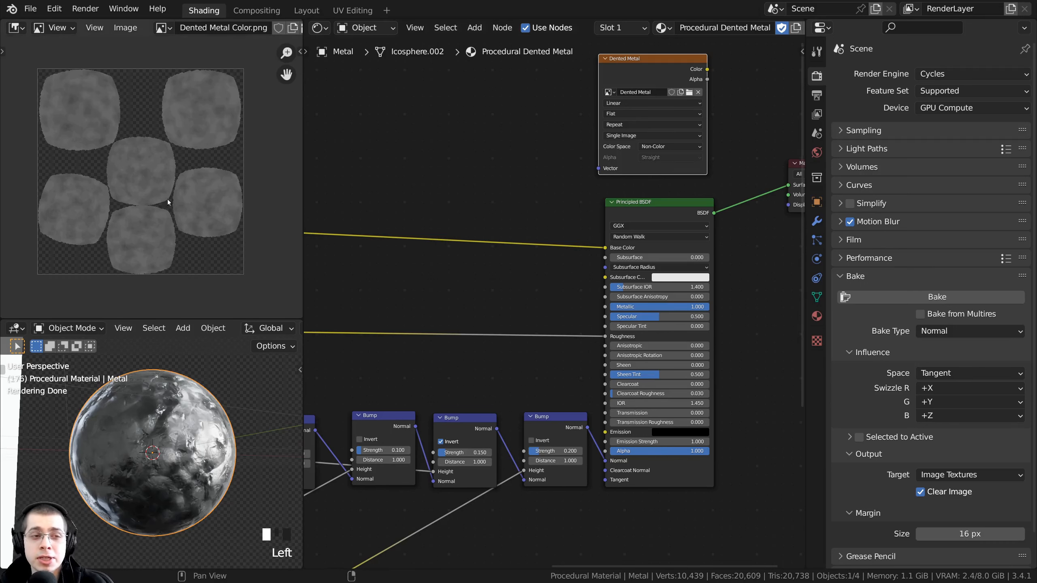
scroll(114, 139, "up", 1)
left_click(126, 32)
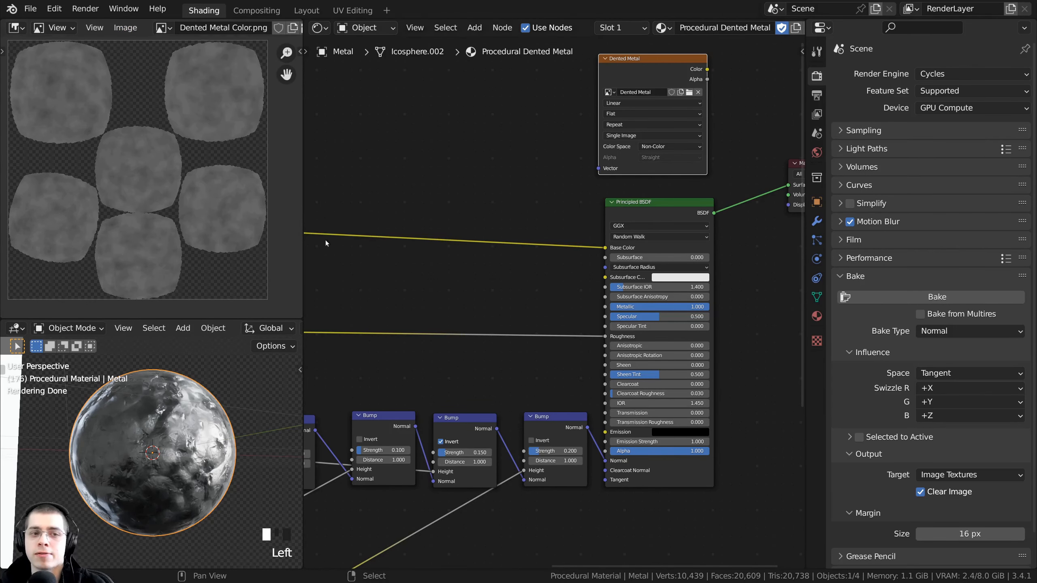
scroll(373, 248, "down", 1)
left_click_drag(286, 319, 286, 226)
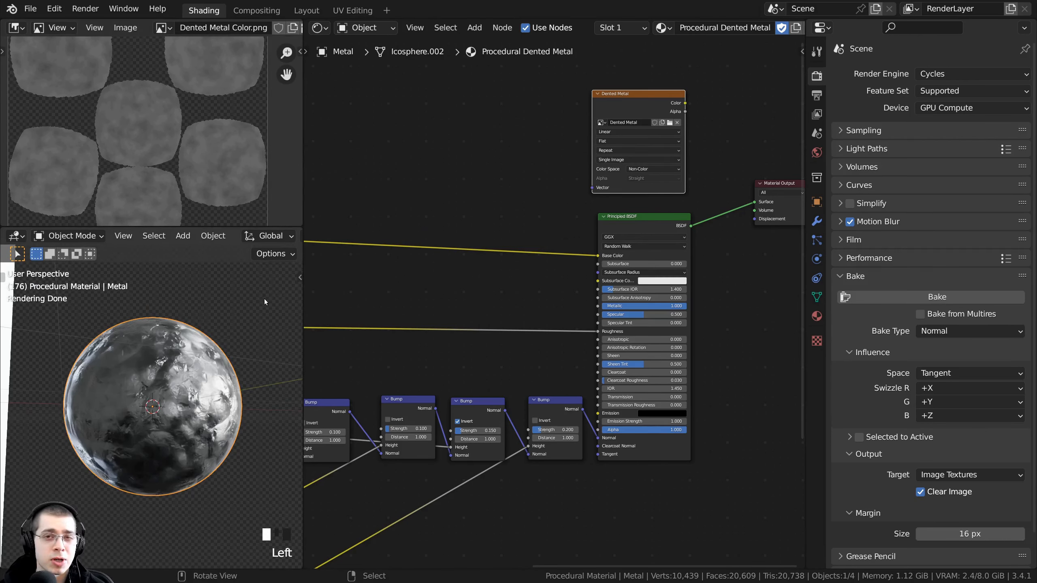
scroll(250, 211, "down", 1)
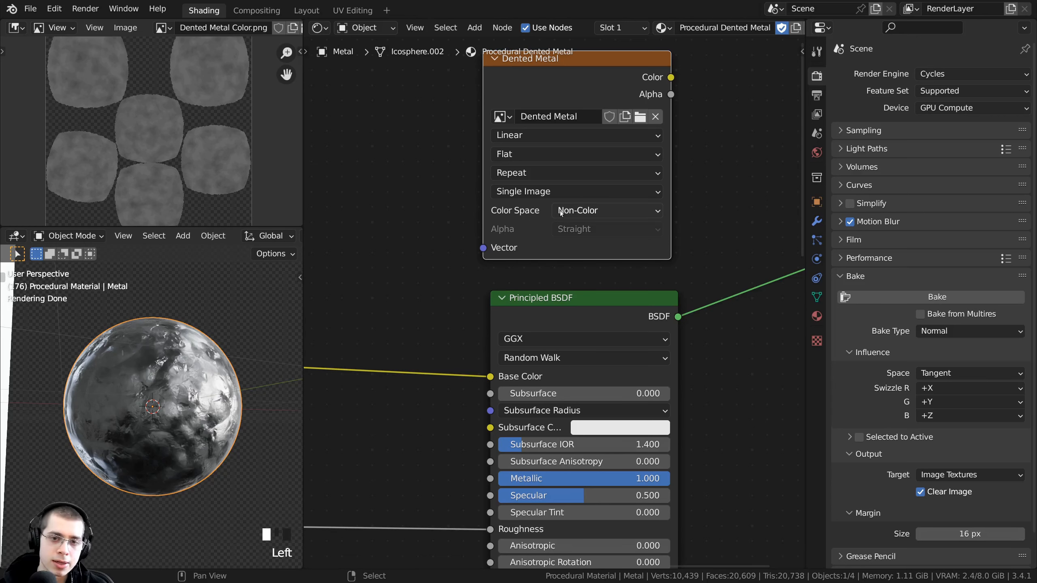
middle_click_drag(527, 494, 546, 298)
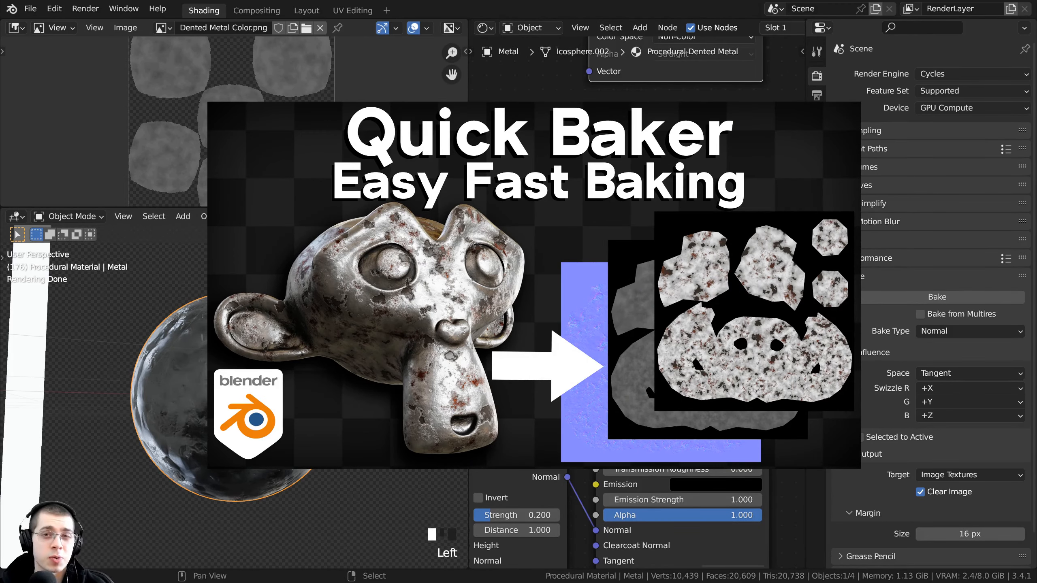
Step: Open the QBaker add-on in the 3D viewport and add a new bake group
scroll(637, 302, "down", 1)
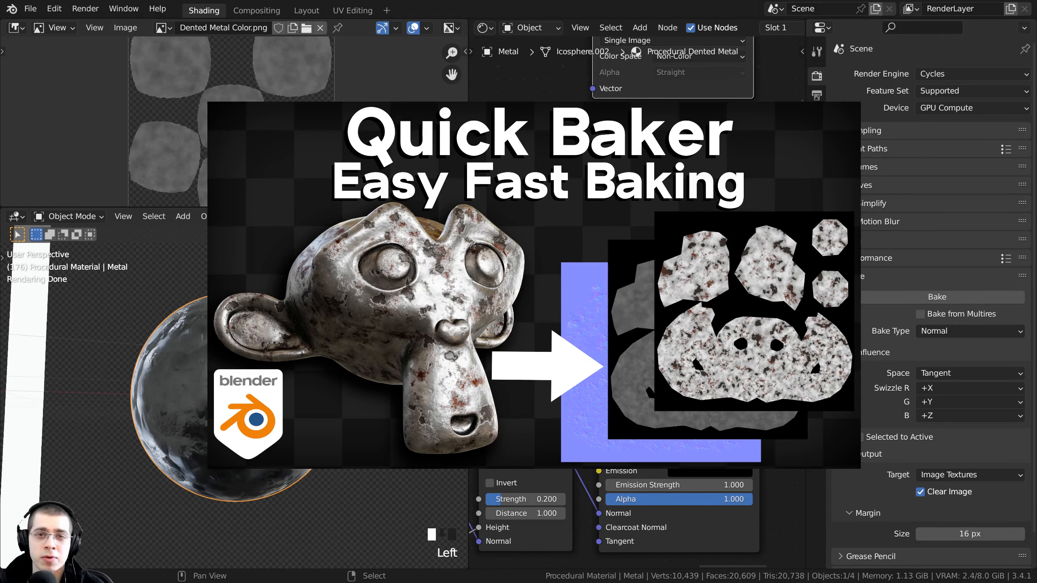
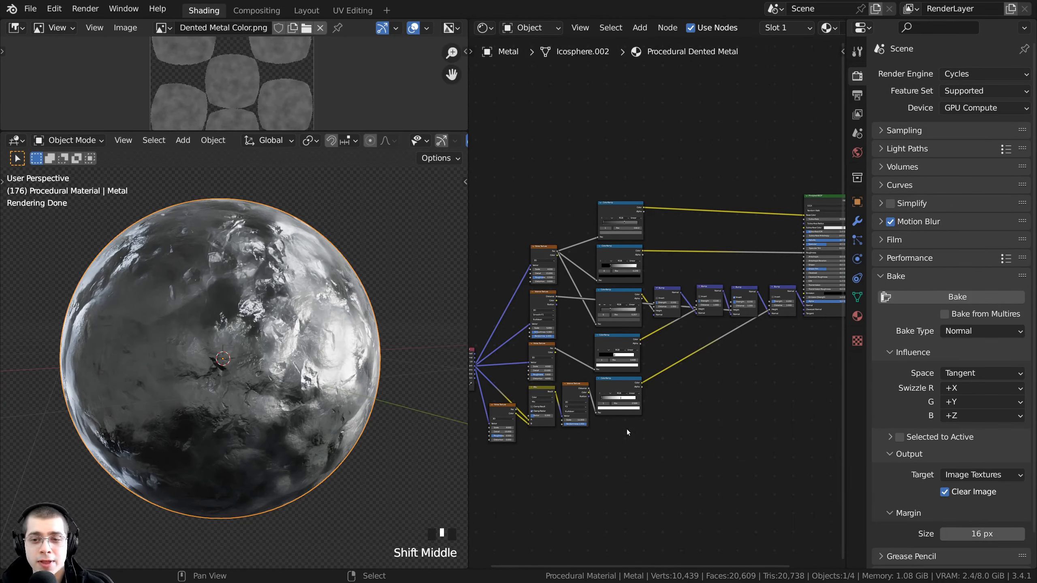
middle_click_drag(275, 336, 288, 333)
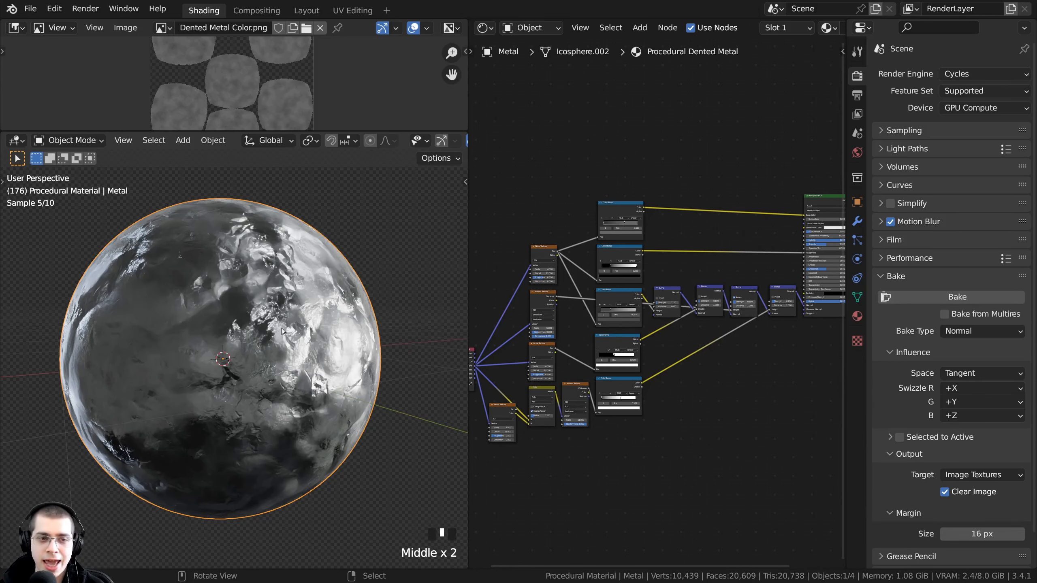
key("n")
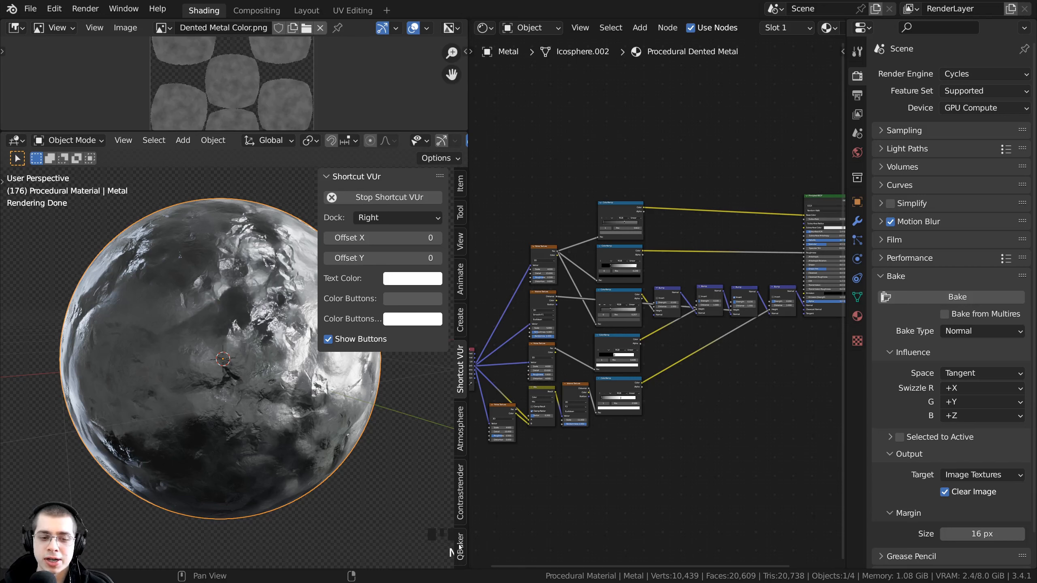
left_click(461, 546)
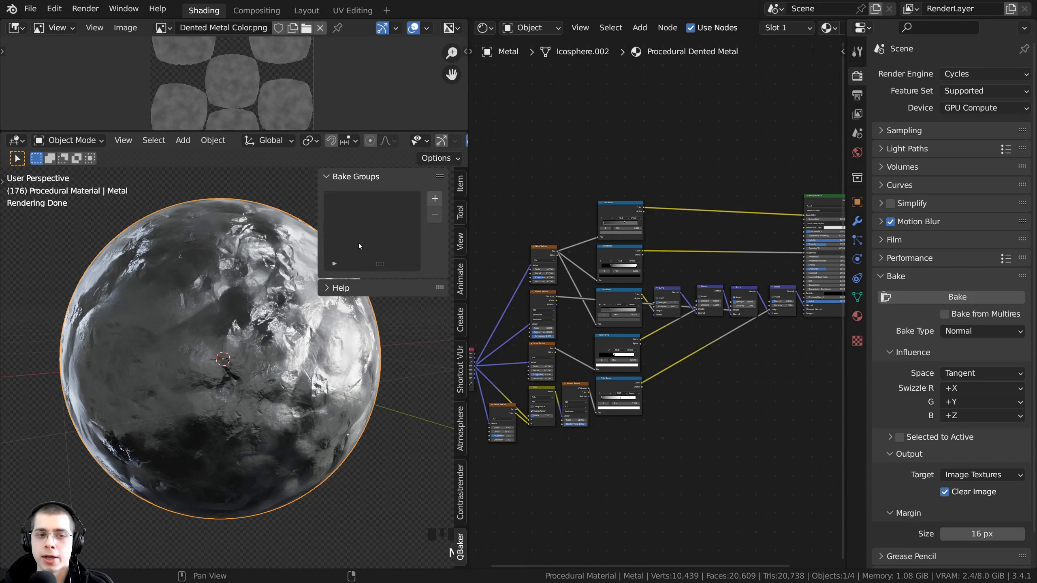
key("n")
key("n")
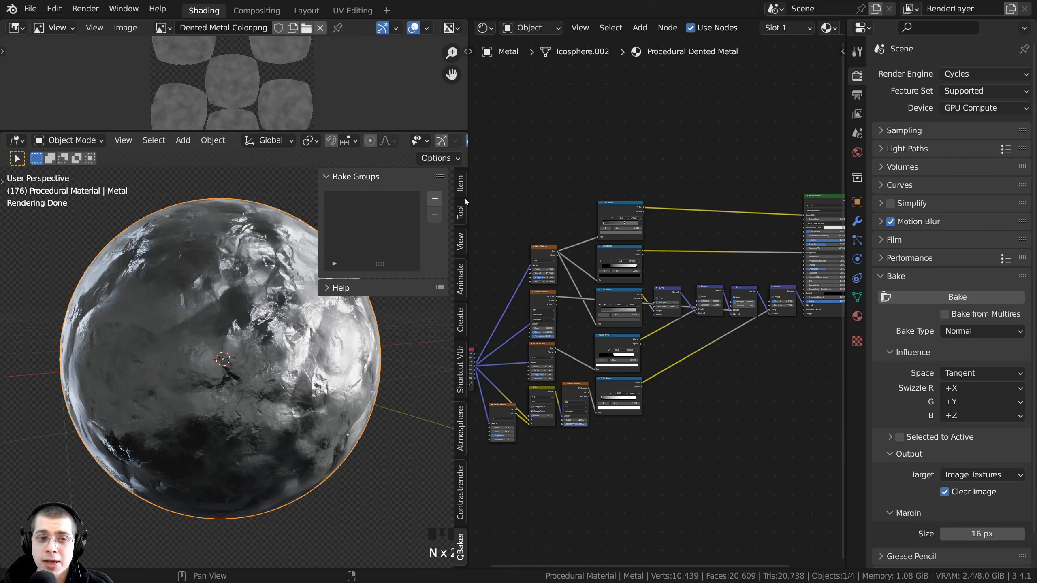
left_click(435, 198)
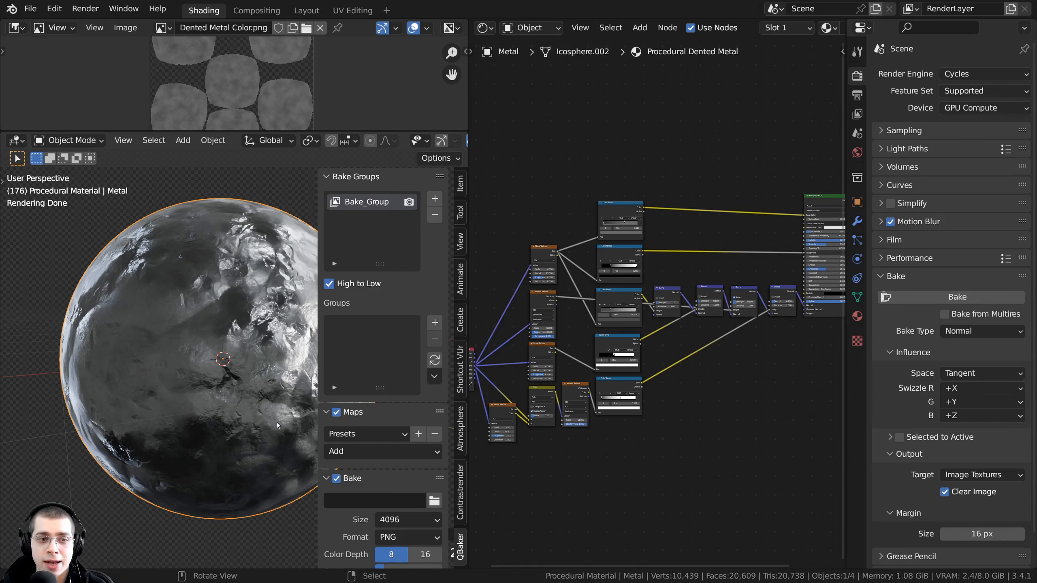
Step: Disable High to Low for the bake group and add the Metal sphere as its object
middle_click_drag(223, 328, 245, 323)
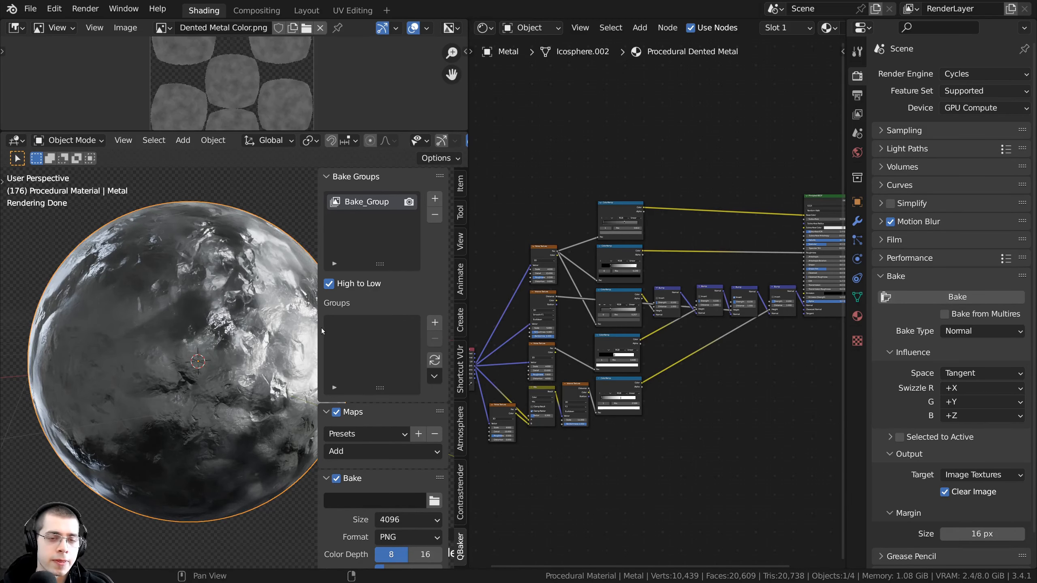
scroll(345, 309, "down", 2)
left_click(326, 252)
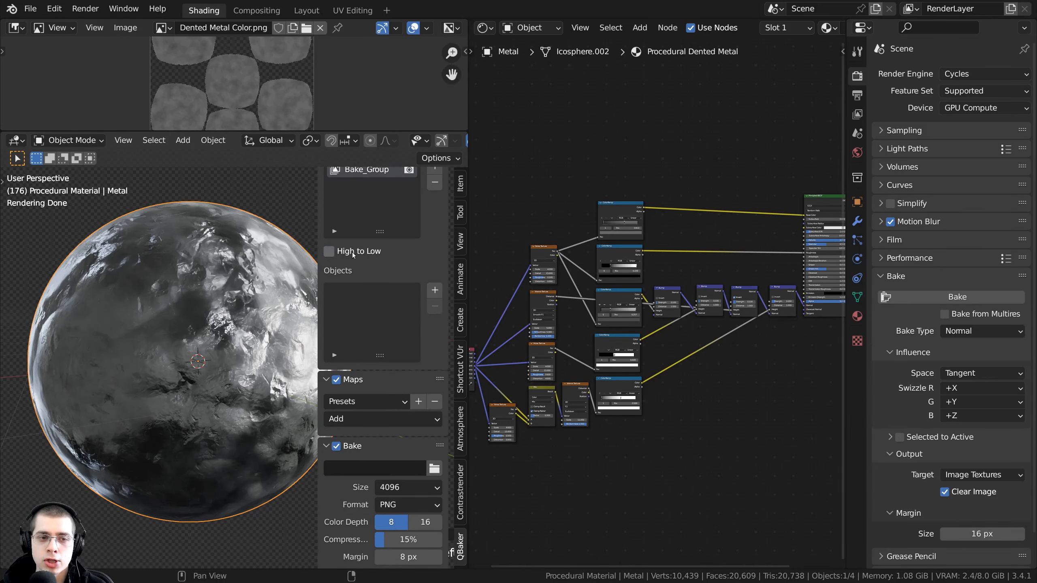
middle_click_drag(226, 328, 215, 329, "shift")
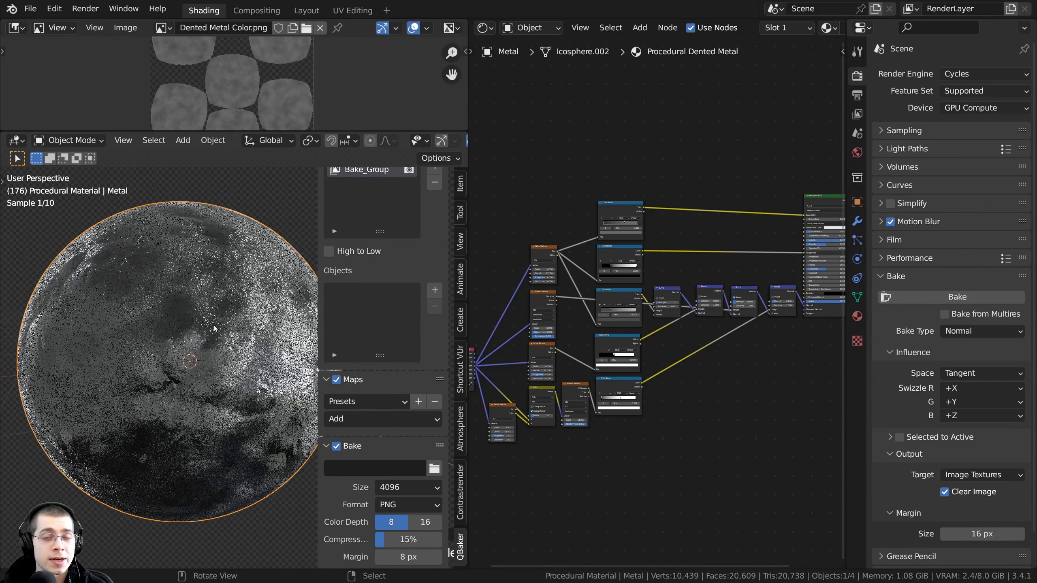
left_click(435, 289)
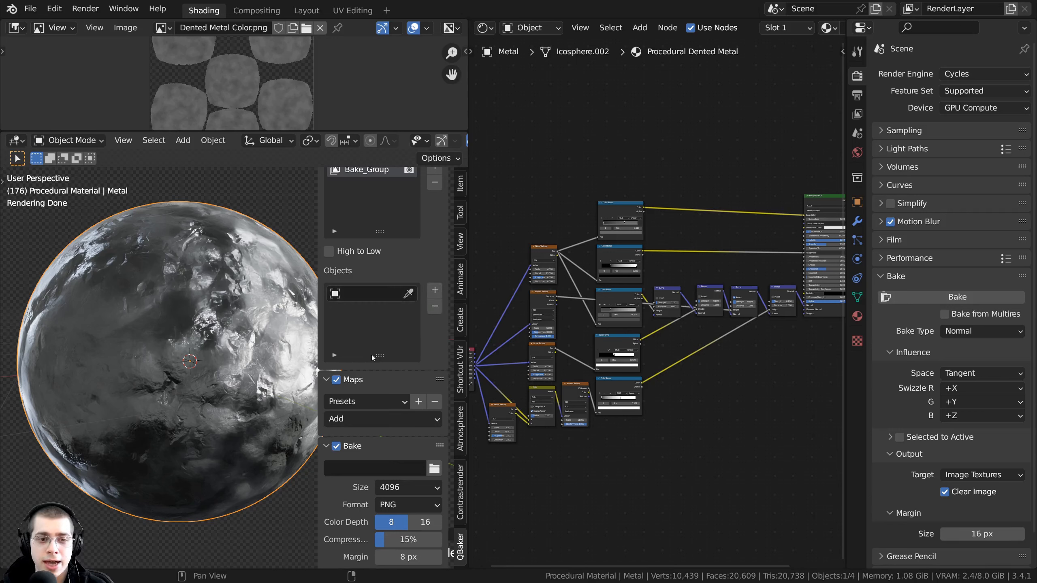
left_click(409, 294)
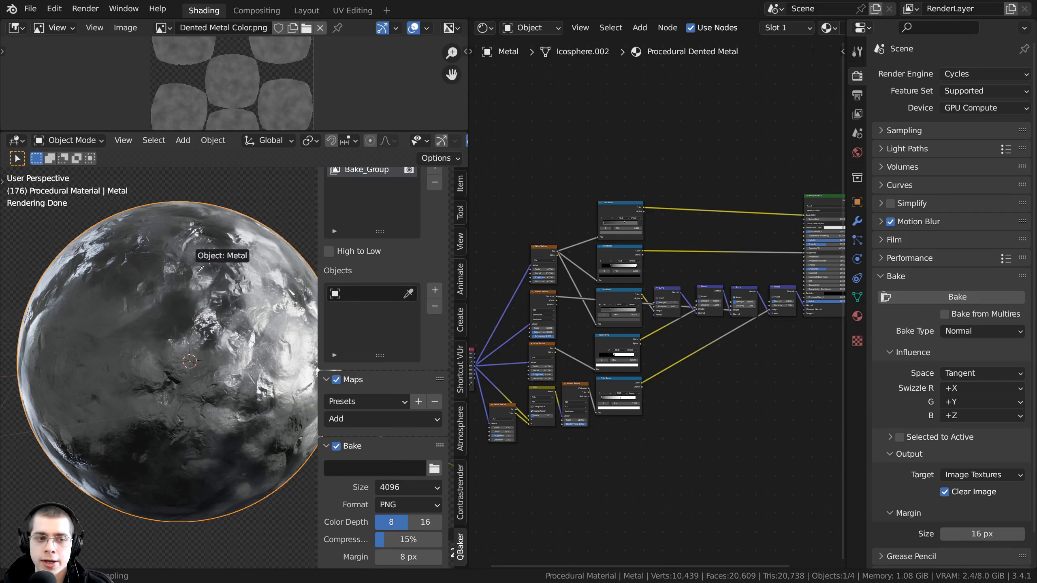
left_click(200, 270)
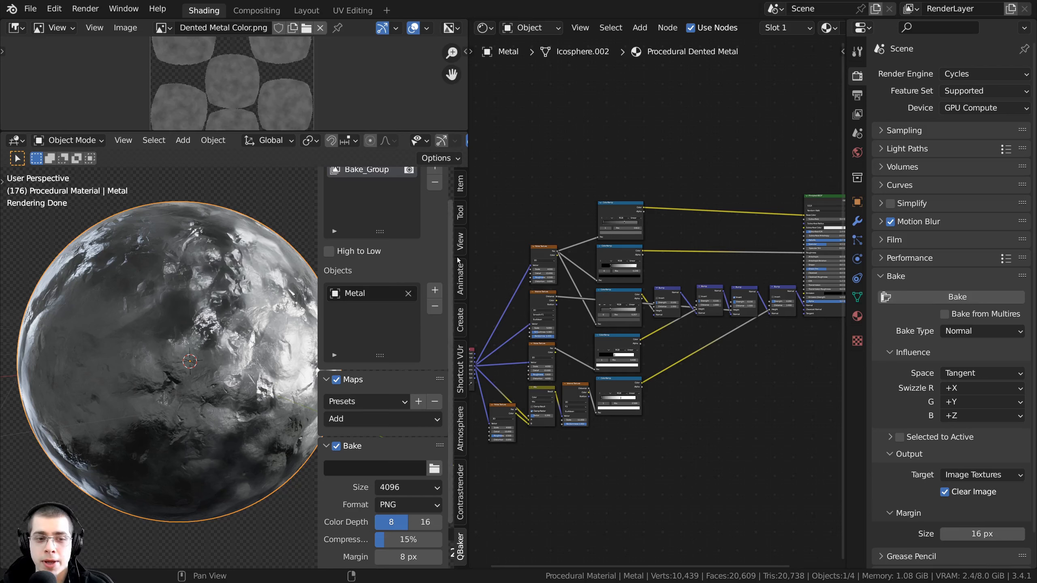
Step: Add Albedo, Metallic, Roughness and Normal maps to the bake group
scroll(383, 274, "down", 3)
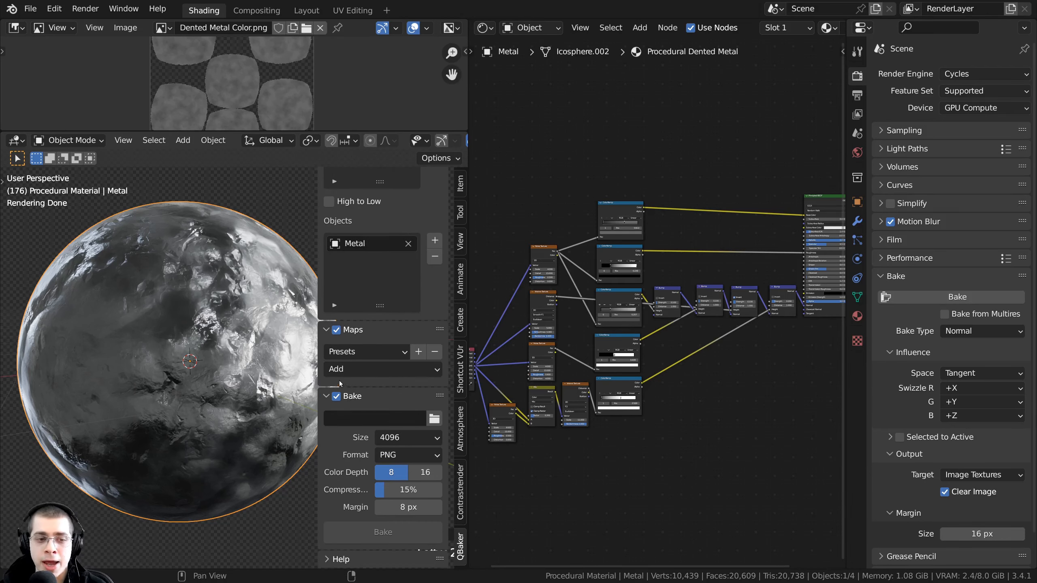
left_click(367, 373)
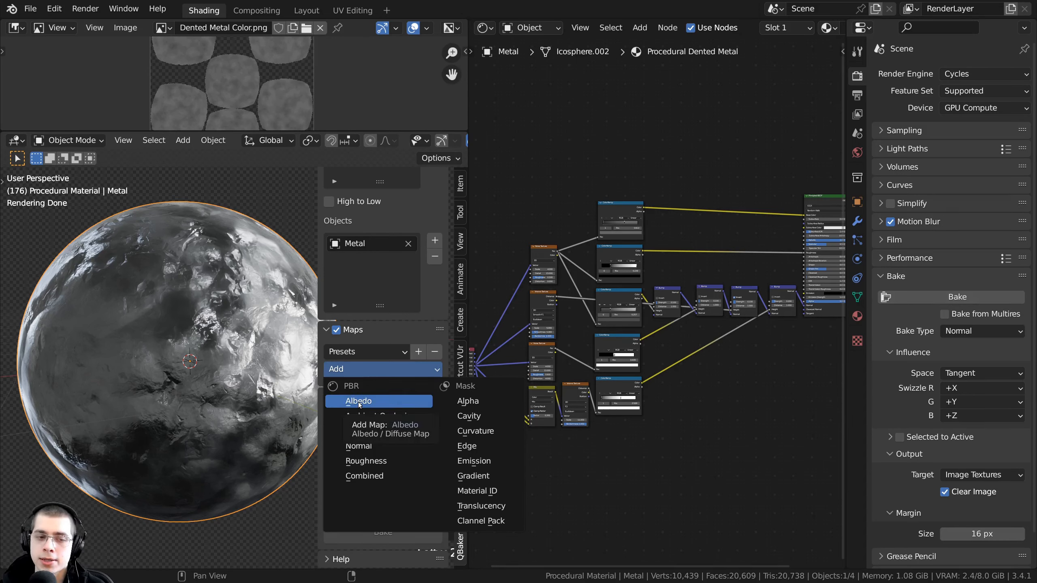
left_click(360, 404)
left_click(351, 370)
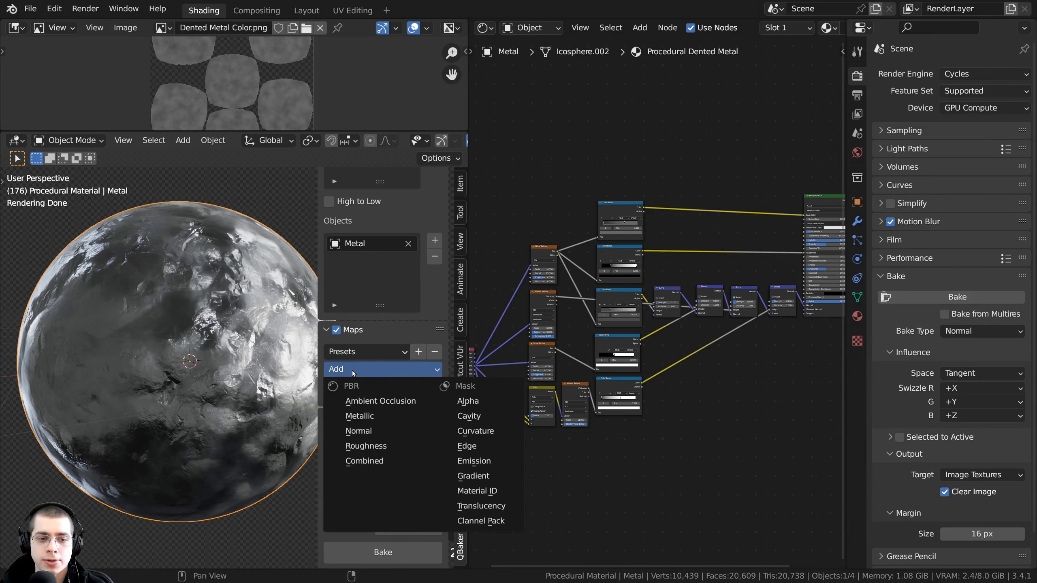
left_click(356, 417)
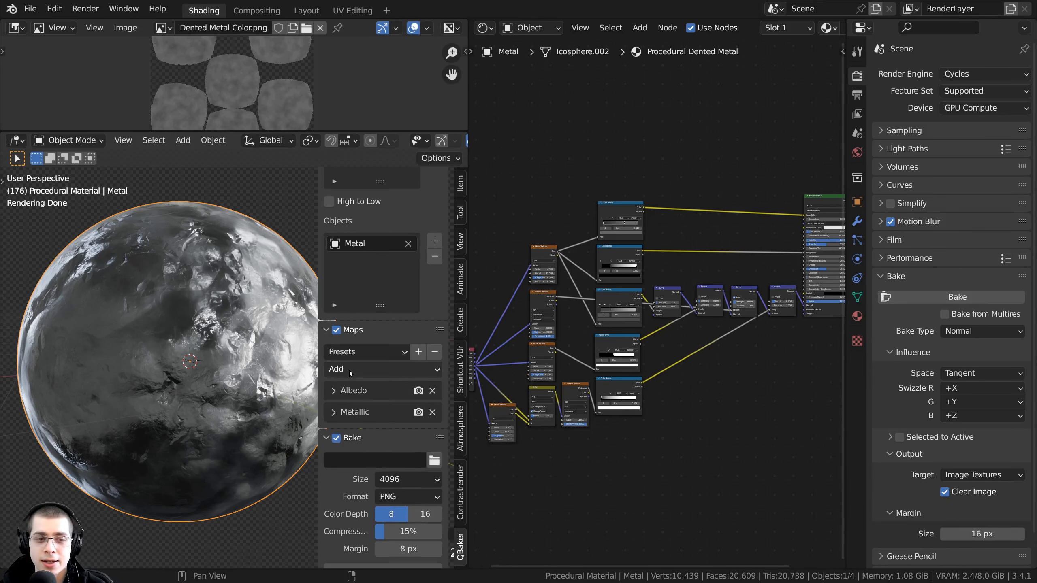
left_click(349, 371)
left_click(350, 431)
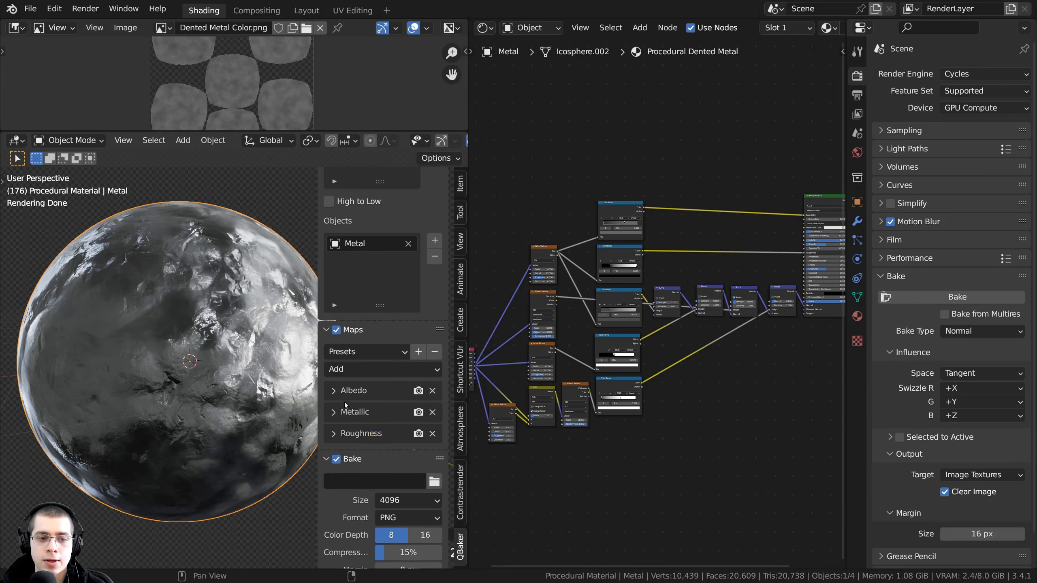
left_click(342, 370)
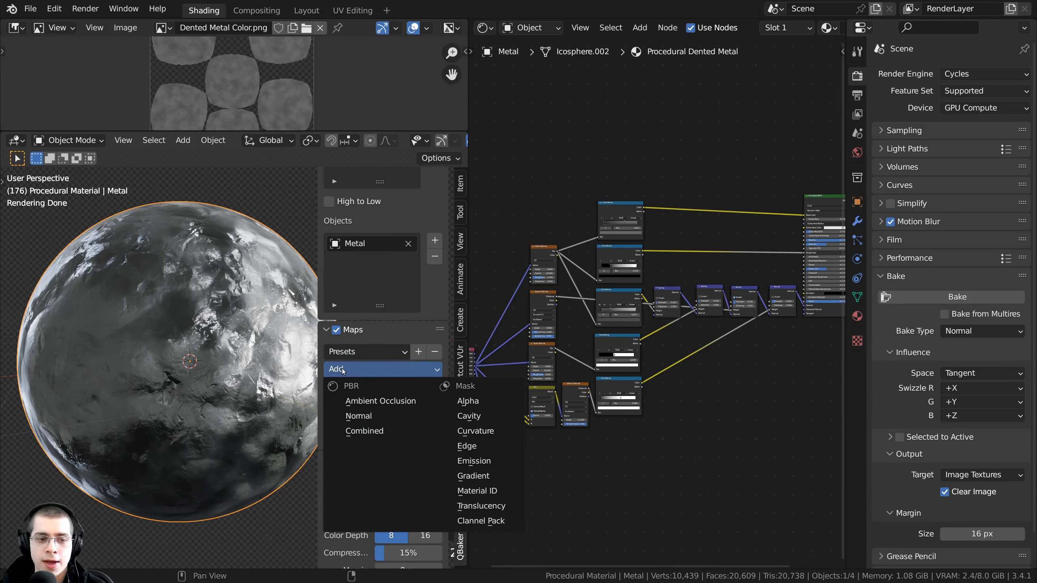
left_click(352, 418)
Step: Set the bake output directory to the Texture Maps 2 folder
scroll(340, 414, "down", 3)
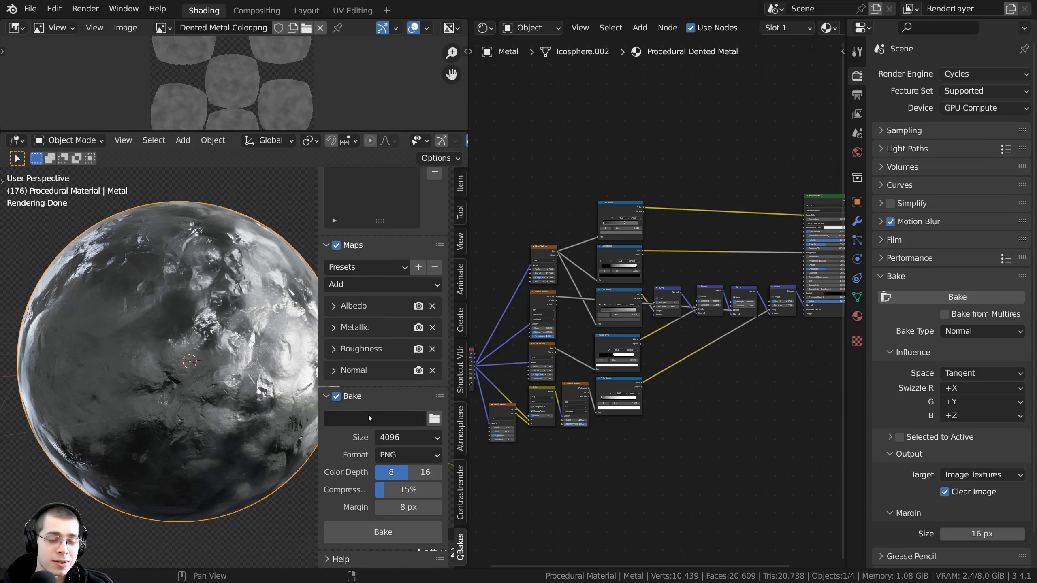
left_click(434, 419)
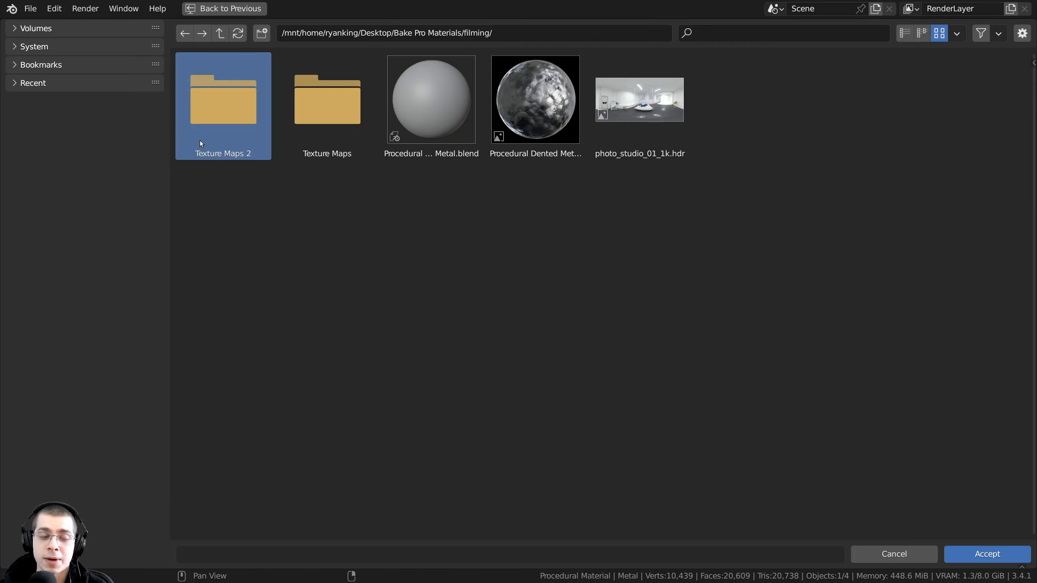
double_click(219, 112)
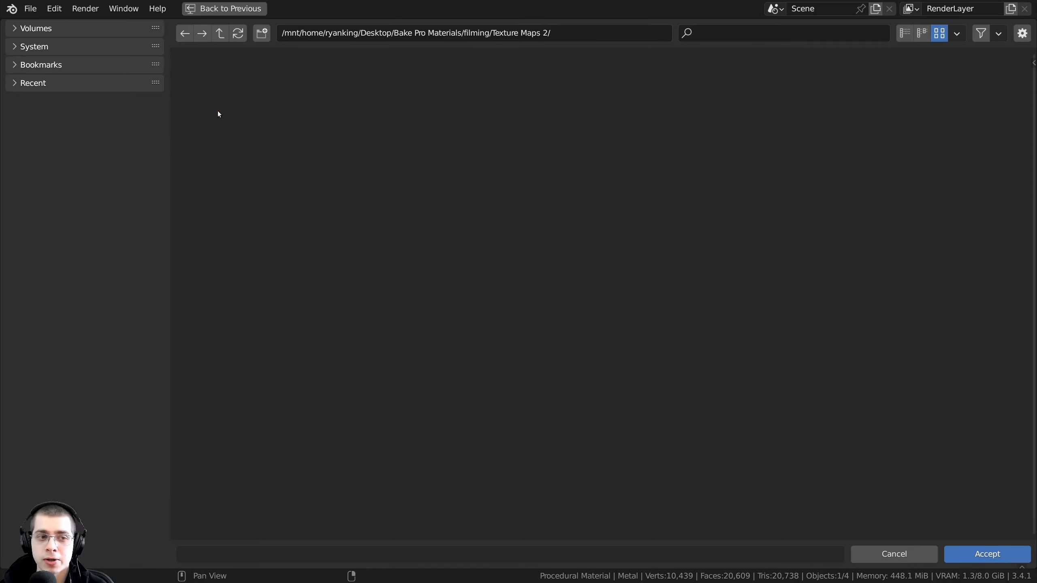
left_click(987, 554)
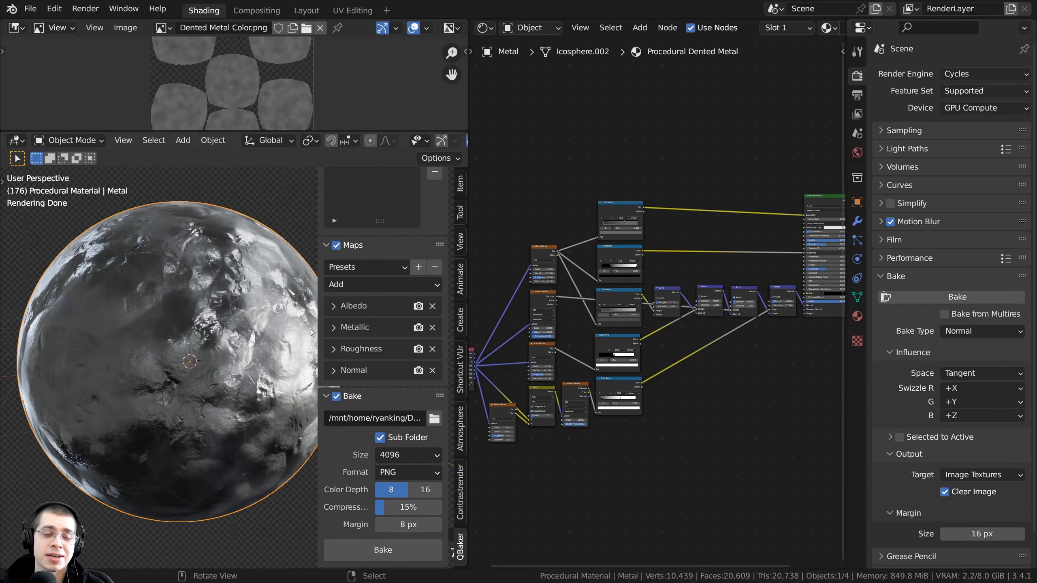
Step: Look through the available texture sizes and file formats in the bake settings, widening the sidebar to read the output path
scroll(376, 328, "down", 1)
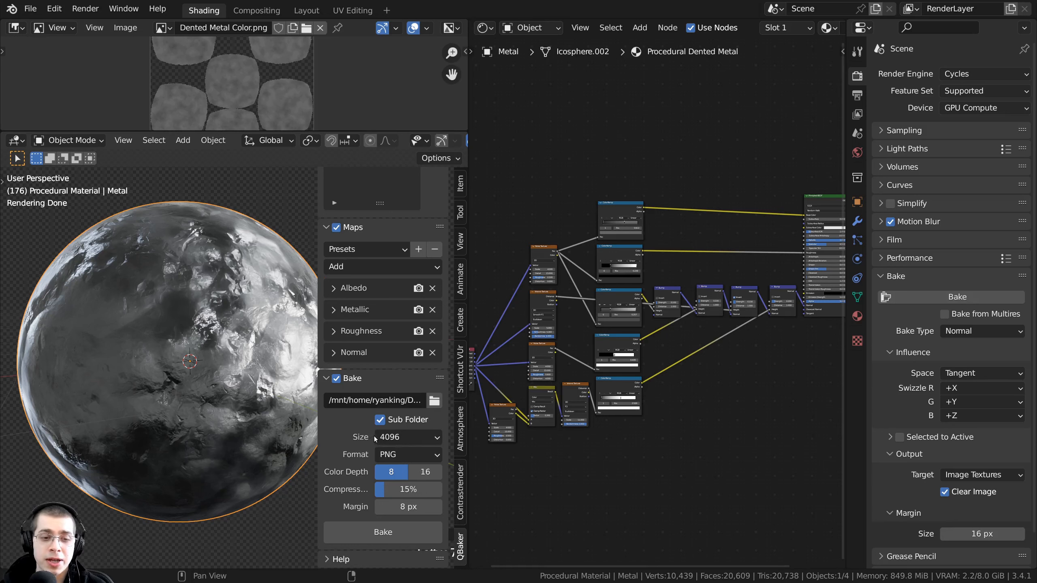
left_click(399, 438)
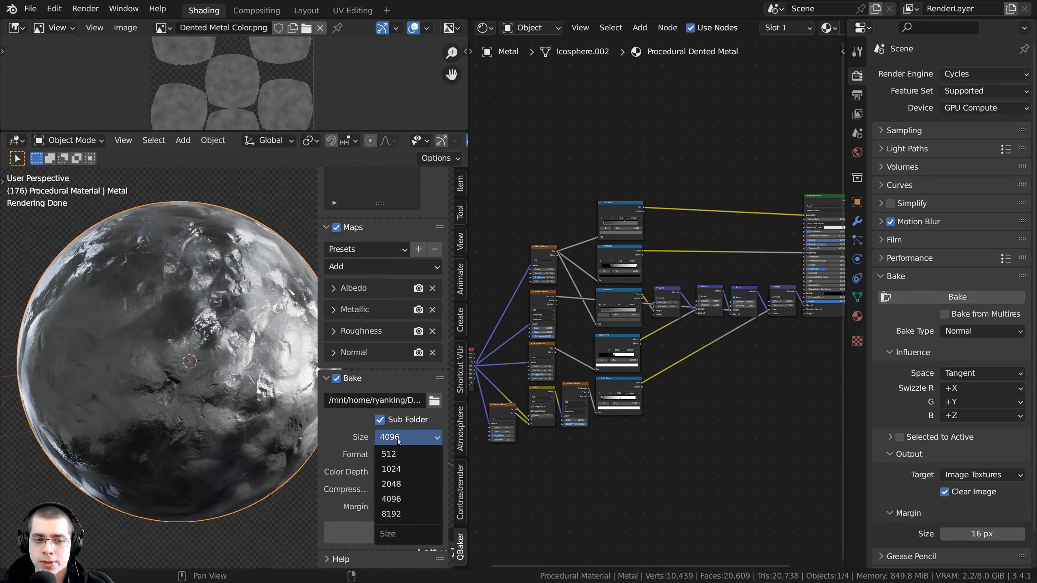
left_click(398, 440)
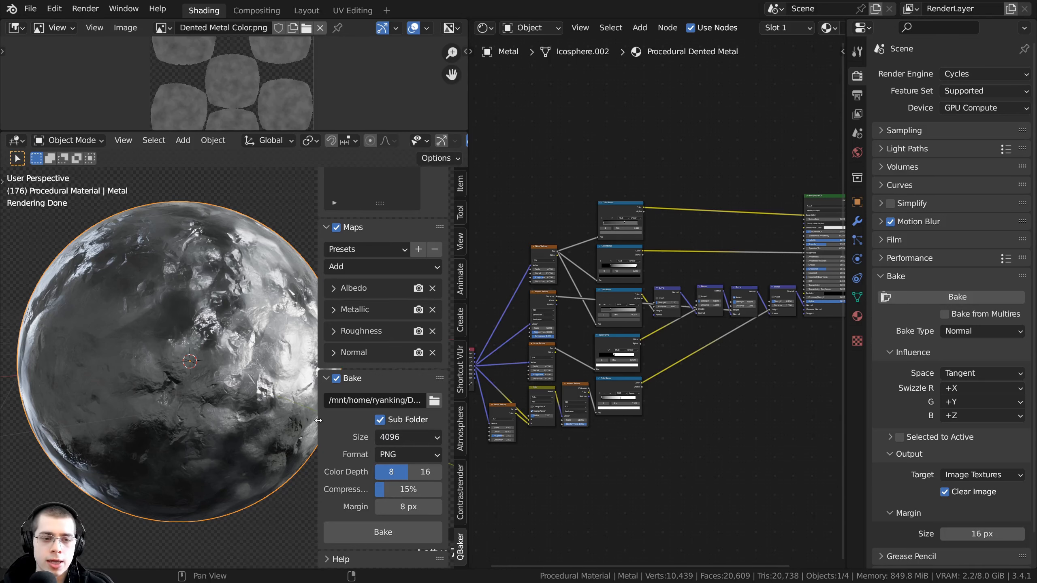
left_click_drag(318, 420, 277, 420)
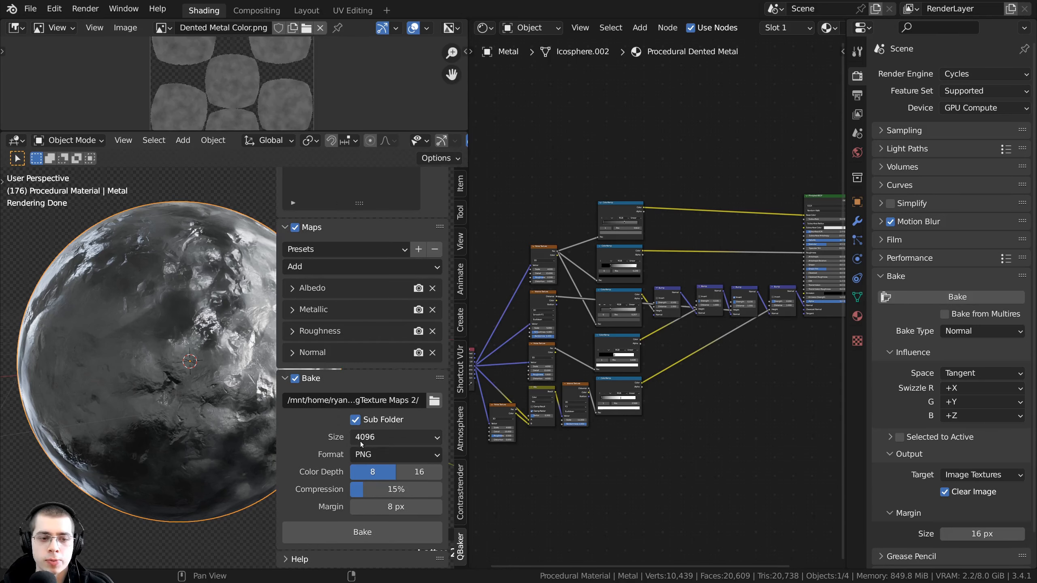
left_click(384, 455)
left_click(374, 457)
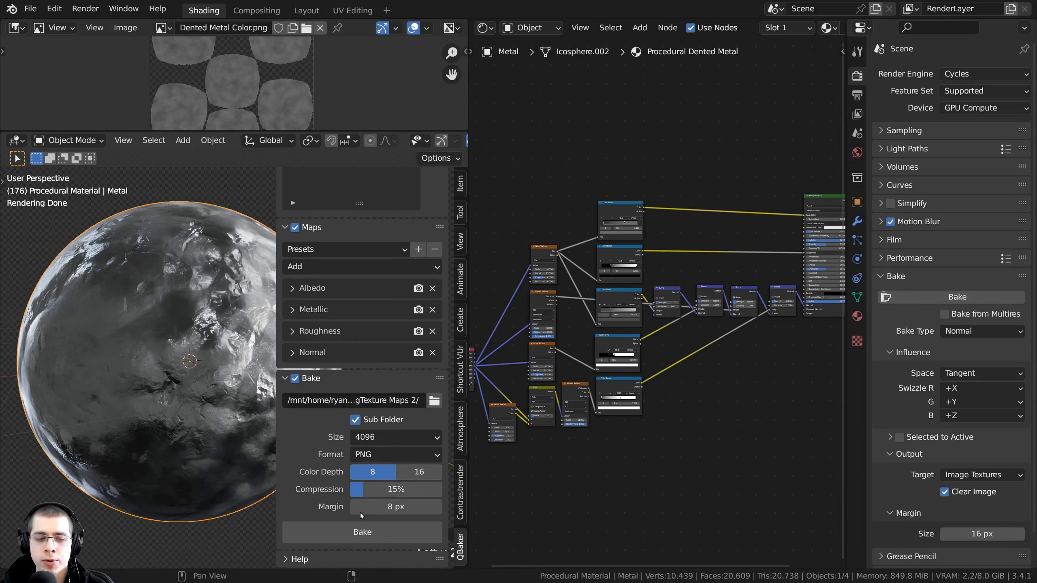
scroll(188, 382, "down", 1)
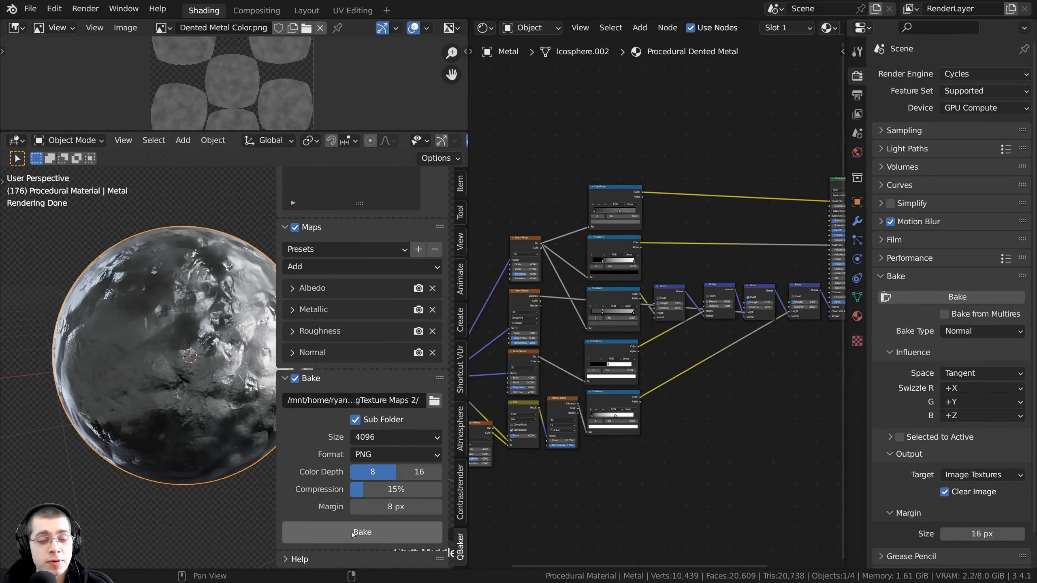
Step: Check the sphere's unwrapped UV layout in the UV Editing workspace
left_click(331, 528)
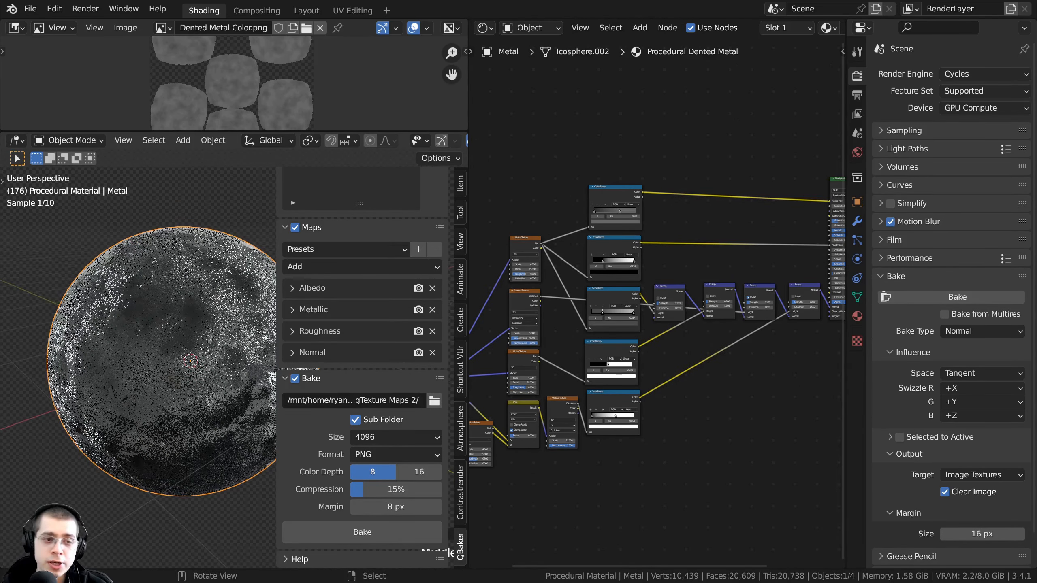
scroll(166, 318, "up", 2)
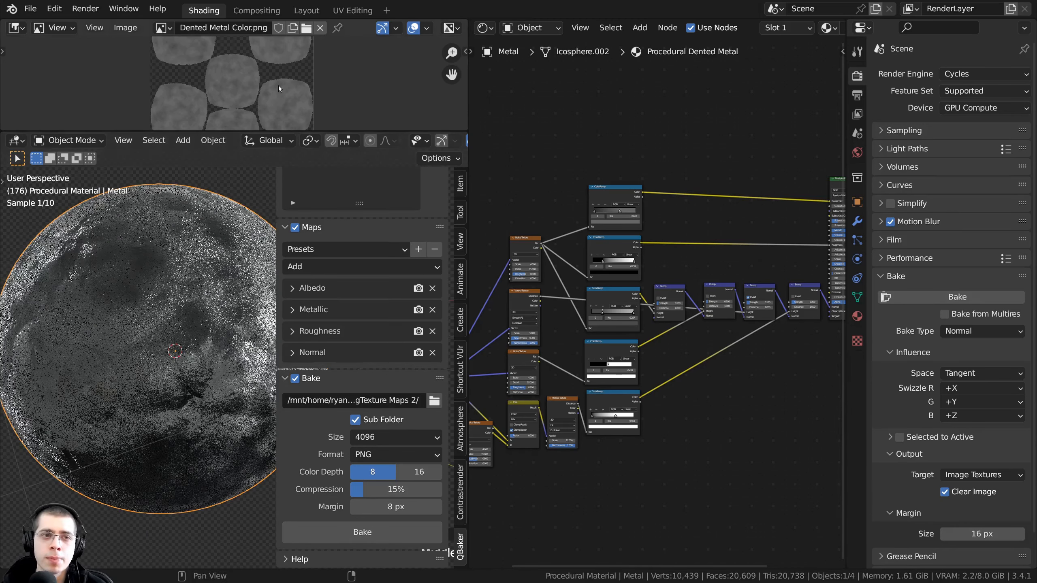
left_click(352, 10)
scroll(316, 333, "up", 8)
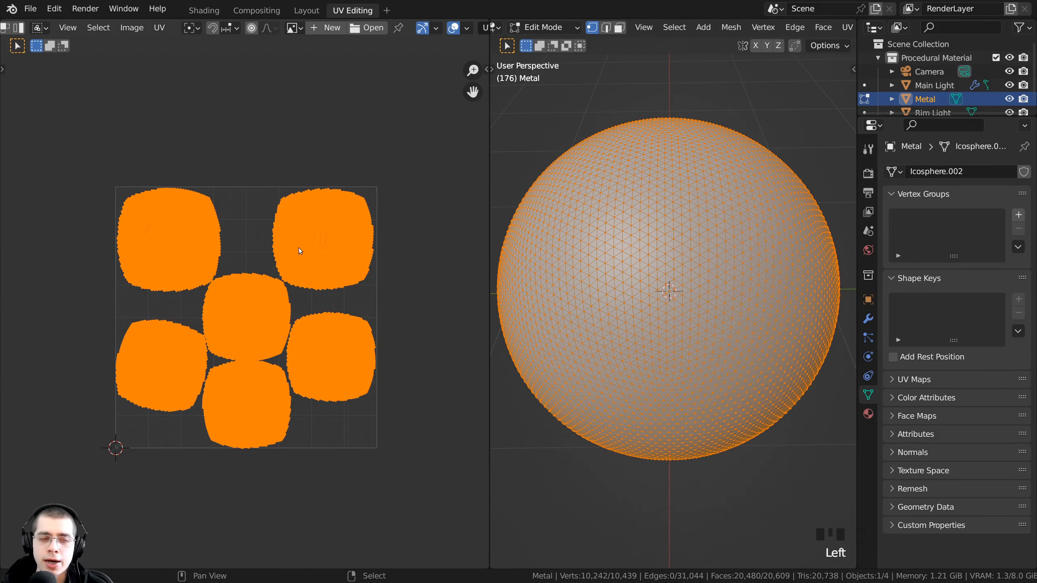
scroll(212, 333, "up", 1)
middle_click_drag(529, 293, 539, 302)
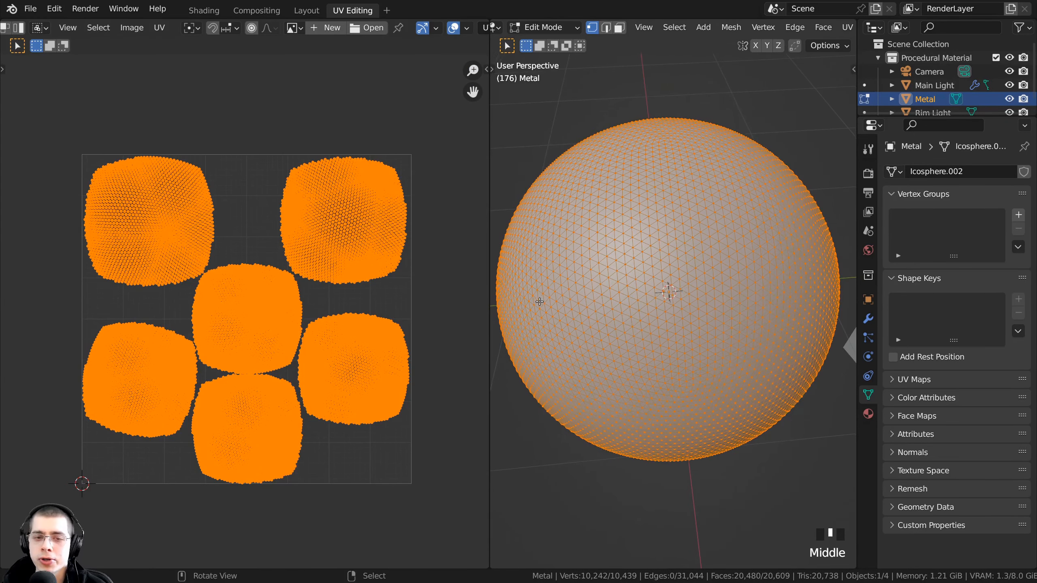
middle_click_drag(521, 351, 512, 337)
Step: Return to the Shading workspace and bake the bake group's four maps with QBaker
left_click(214, 12)
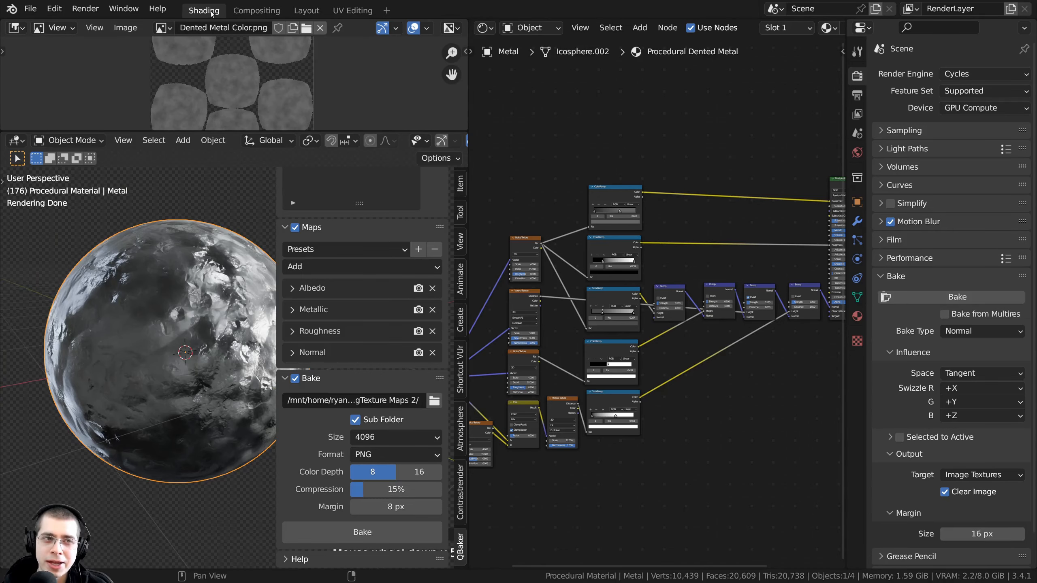
left_click(359, 532)
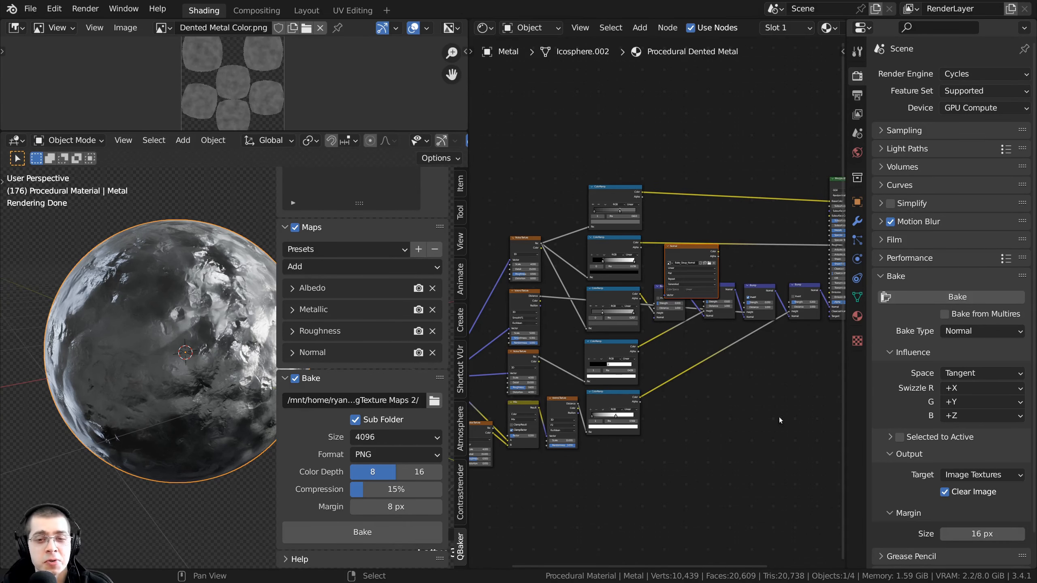
Step: Unlink the Procedural Dented Metal material from the sphere and create a new material in its place
left_click_drag(843, 417, 920, 417)
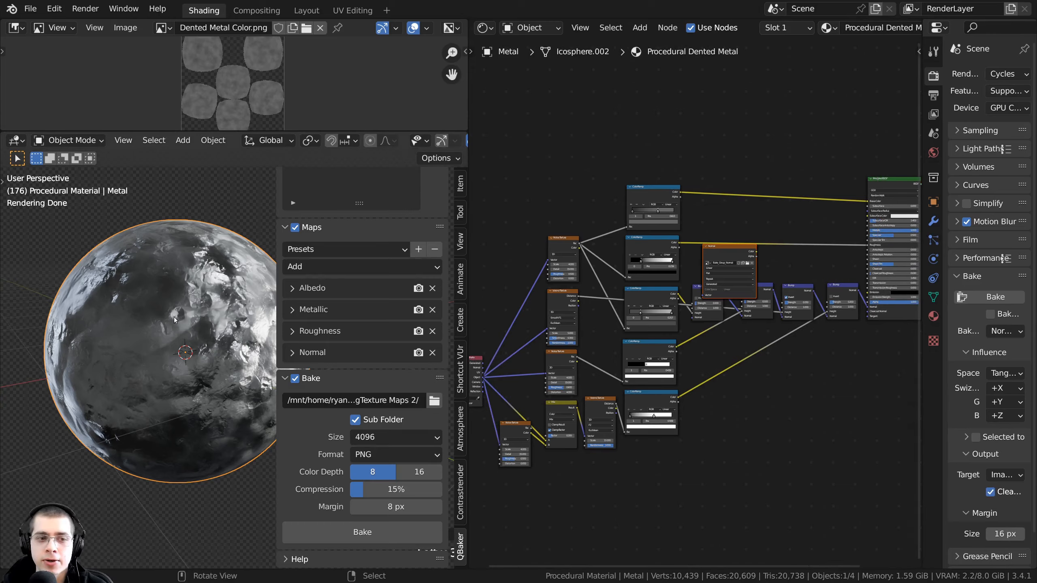
key("n")
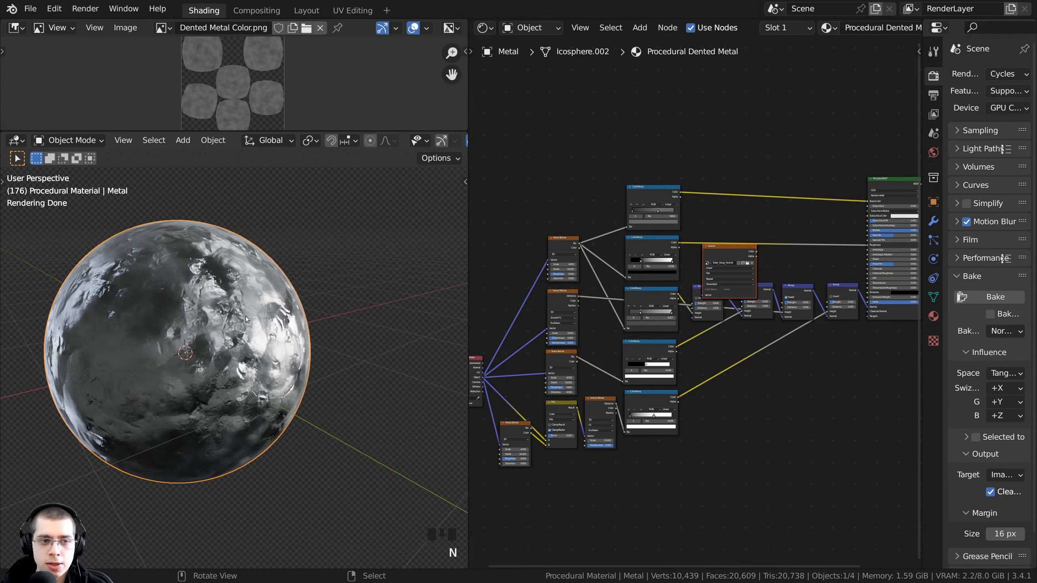
middle_click_drag(246, 320, 270, 319)
scroll(868, 27, "down", 4)
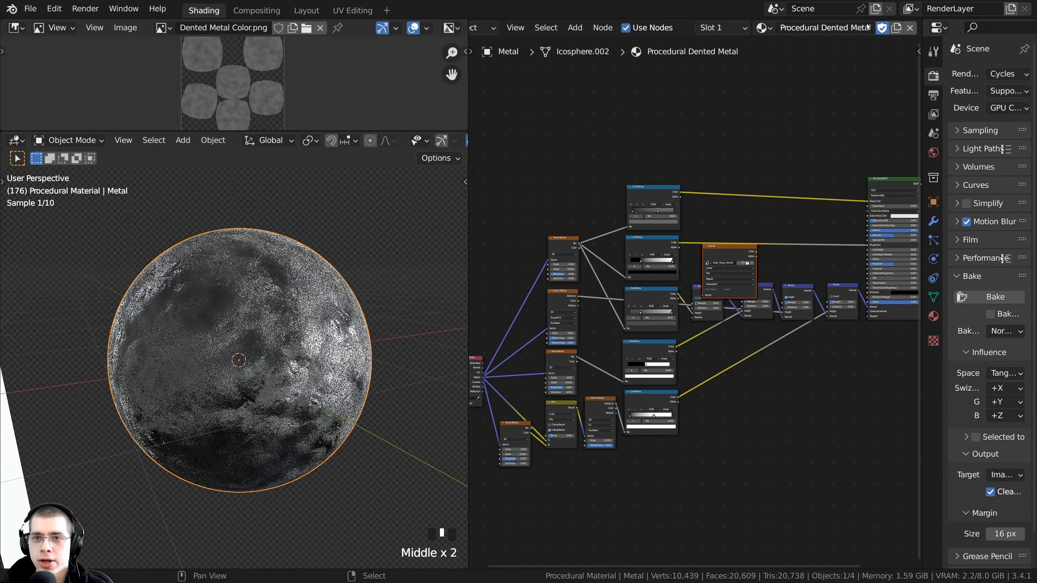
scroll(869, 27, "down", 3)
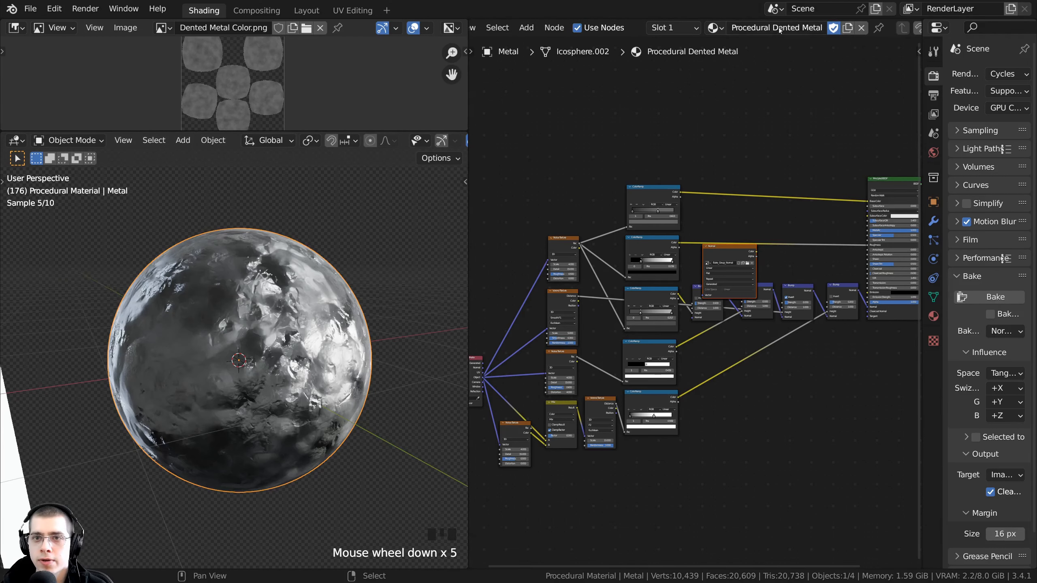
left_click(864, 28)
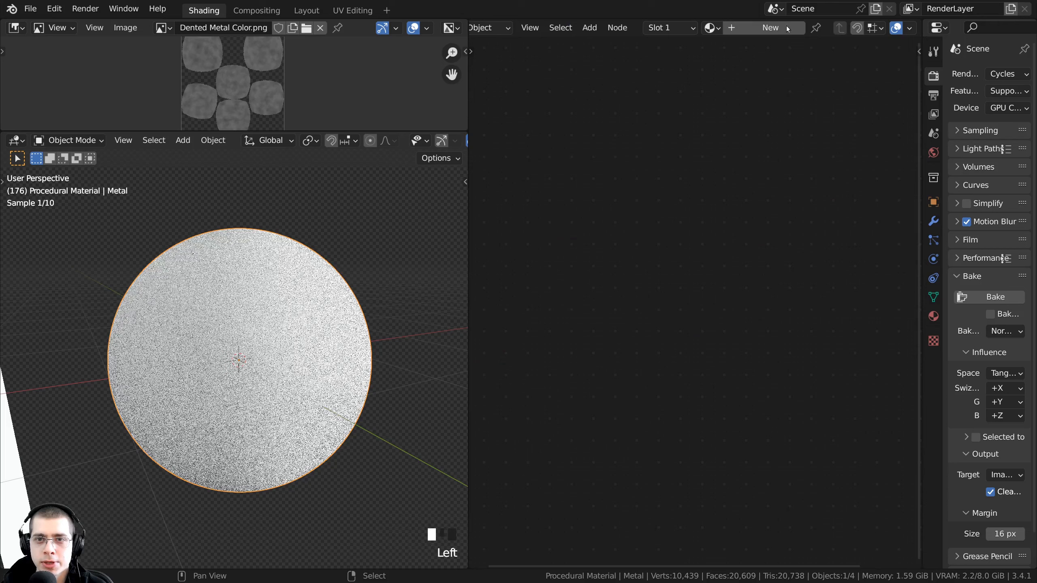
left_click(739, 28)
Step: Load the four baked Bake_Group maps (Normal, Roughness, Metallic, Color) into the Principled BSDF using Principled Texture Setup
scroll(269, 357, "up", 2)
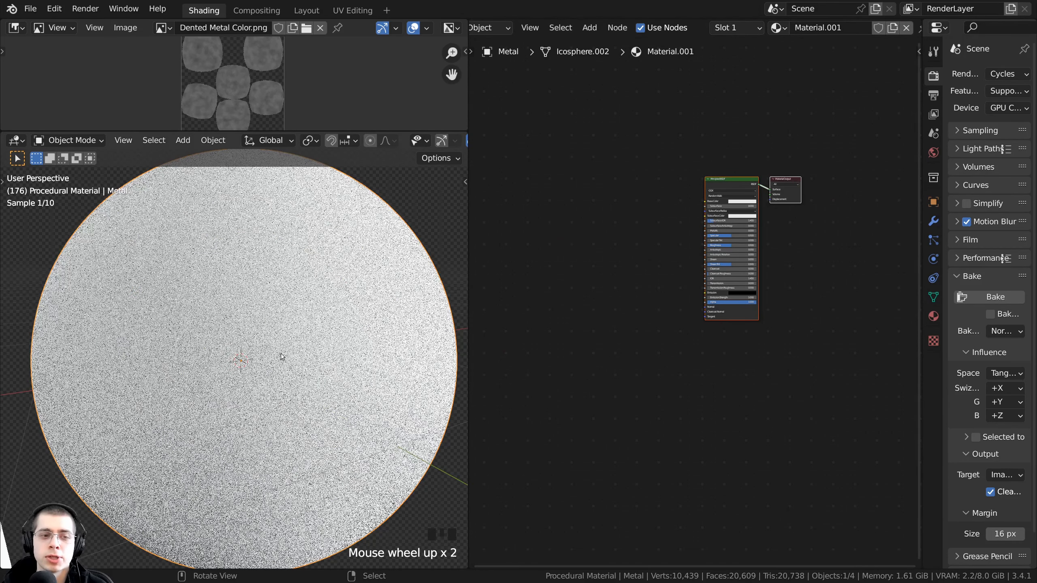
middle_click_drag(270, 356, 300, 363)
scroll(735, 196, "up", 5)
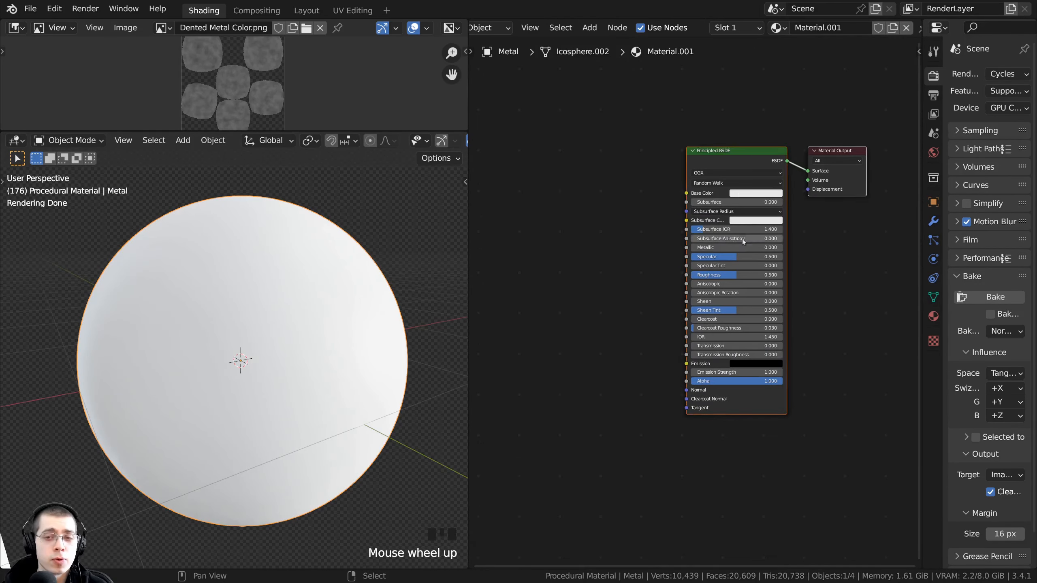
scroll(726, 160, "up", 2)
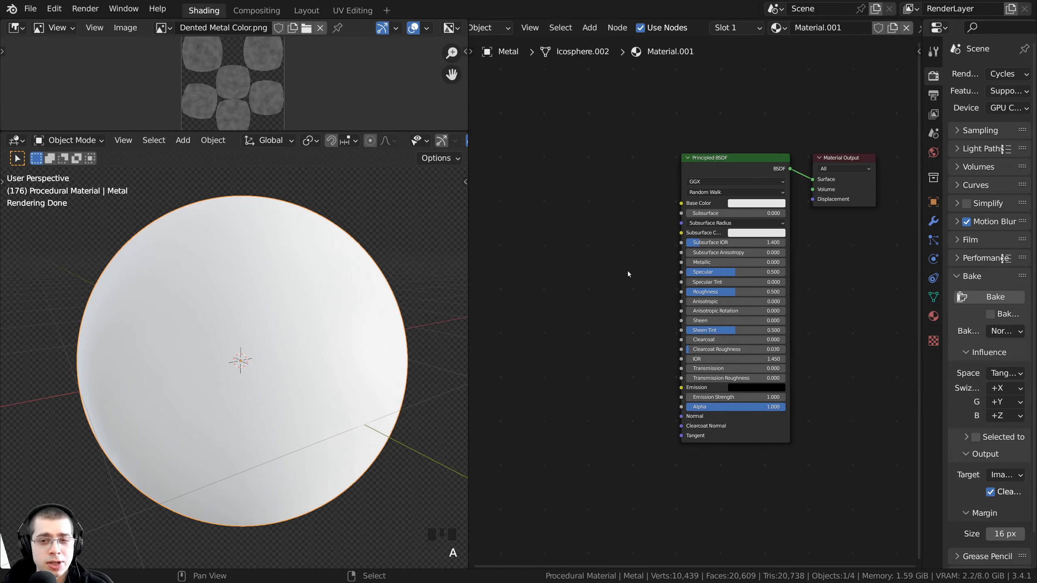
left_click(707, 160)
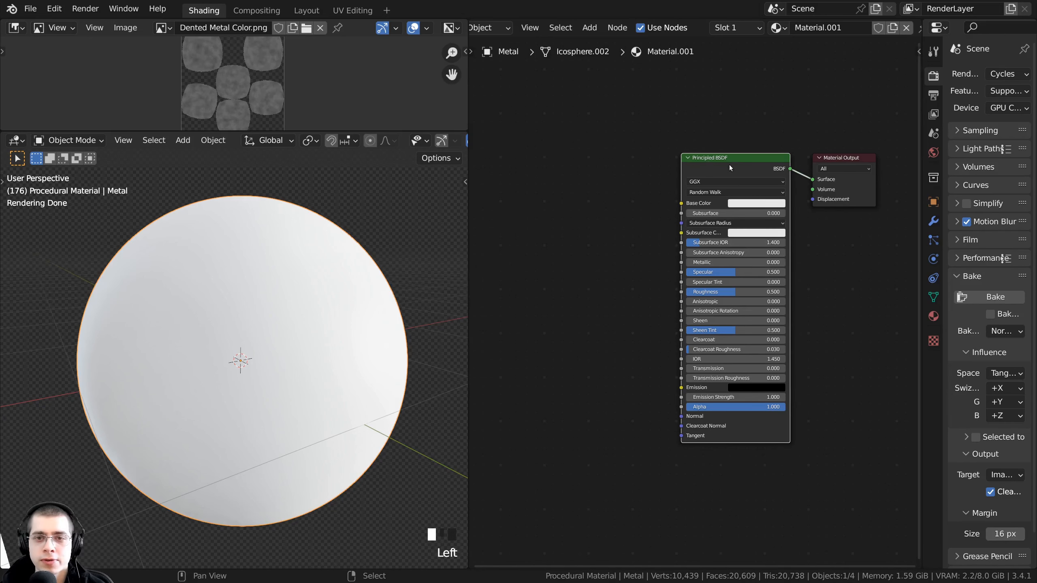
key("ctrl+shift+t")
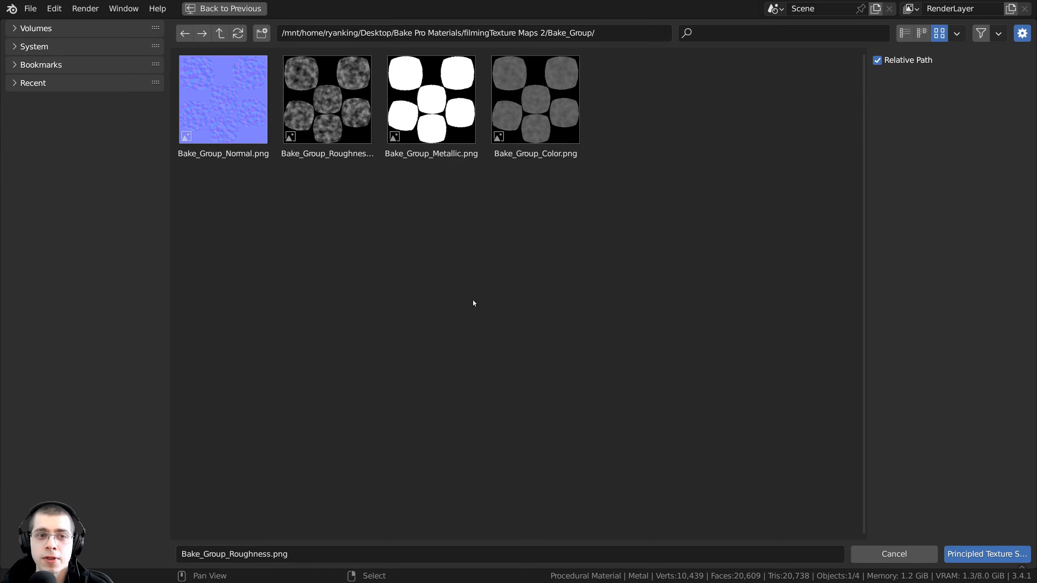
left_click_drag(665, 273, 241, 112)
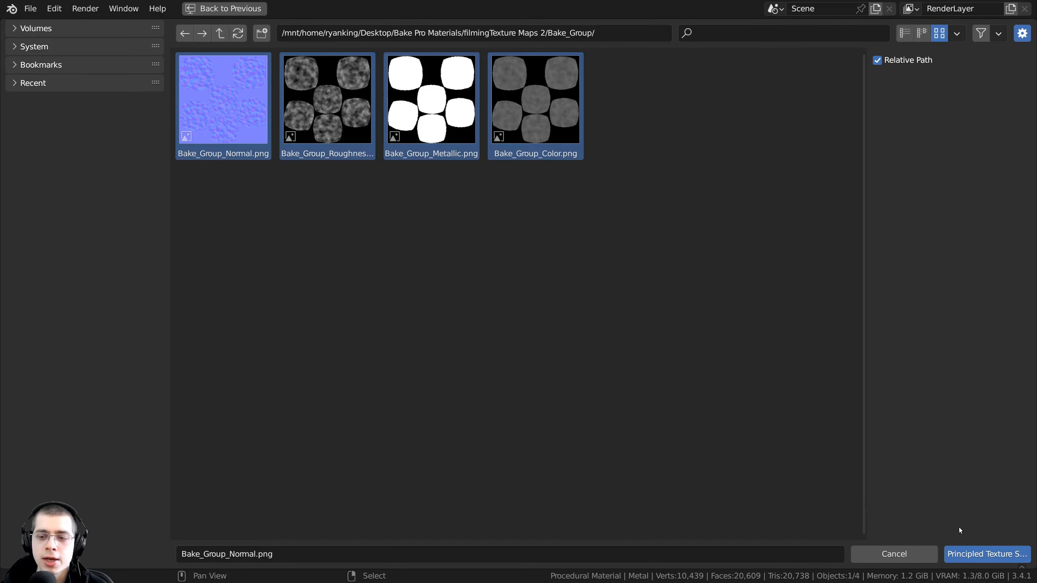
left_click(978, 552)
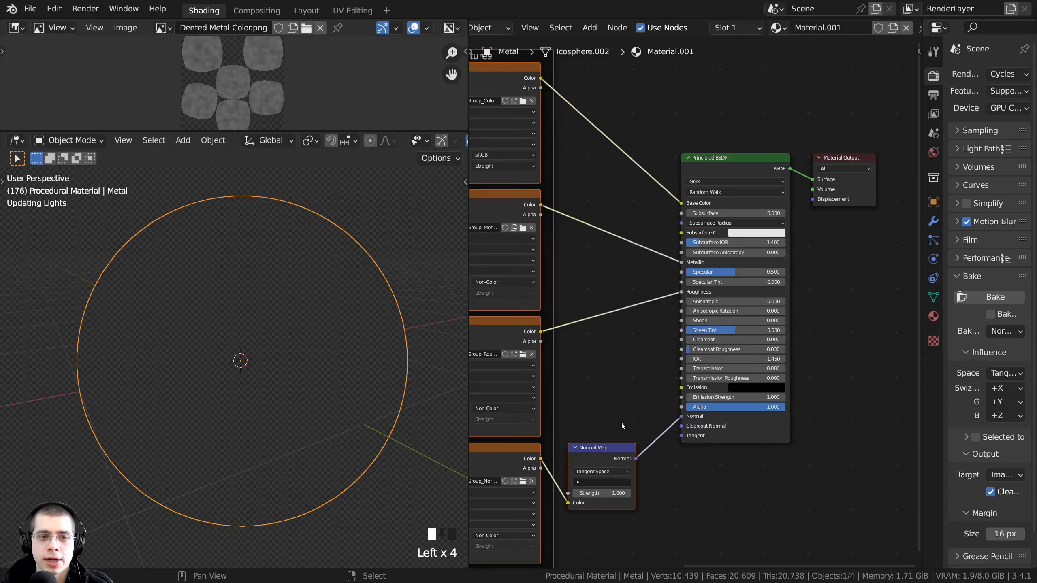
Step: Preview the base color, metallic, roughness and normal textures one by one on the sphere, ending on the full Principled BSDF shader
middle_click_drag(526, 147, 647, 141)
left_click(633, 118, "ctrl+shift")
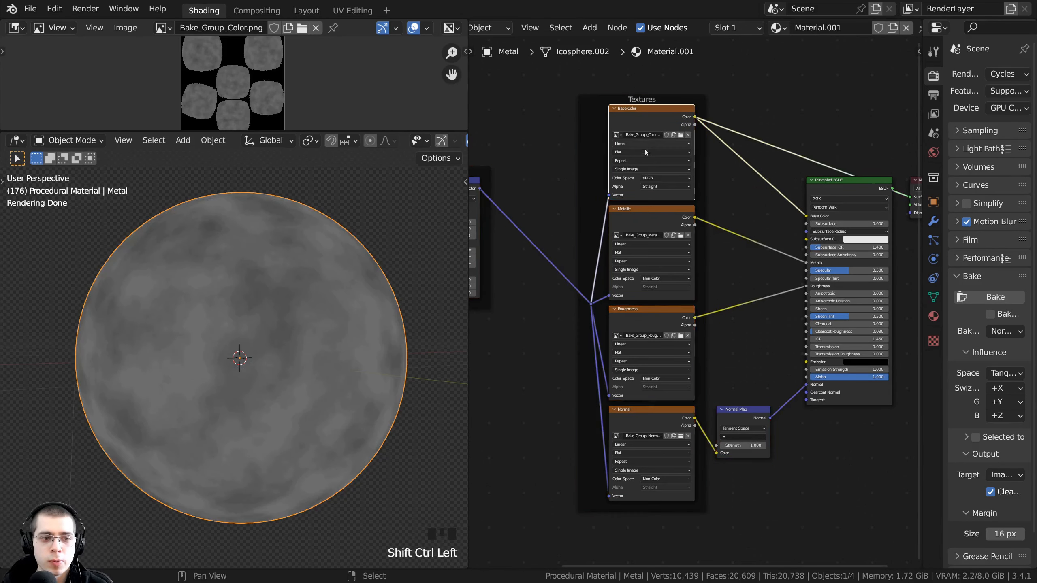
left_click(629, 225, "ctrl+shift")
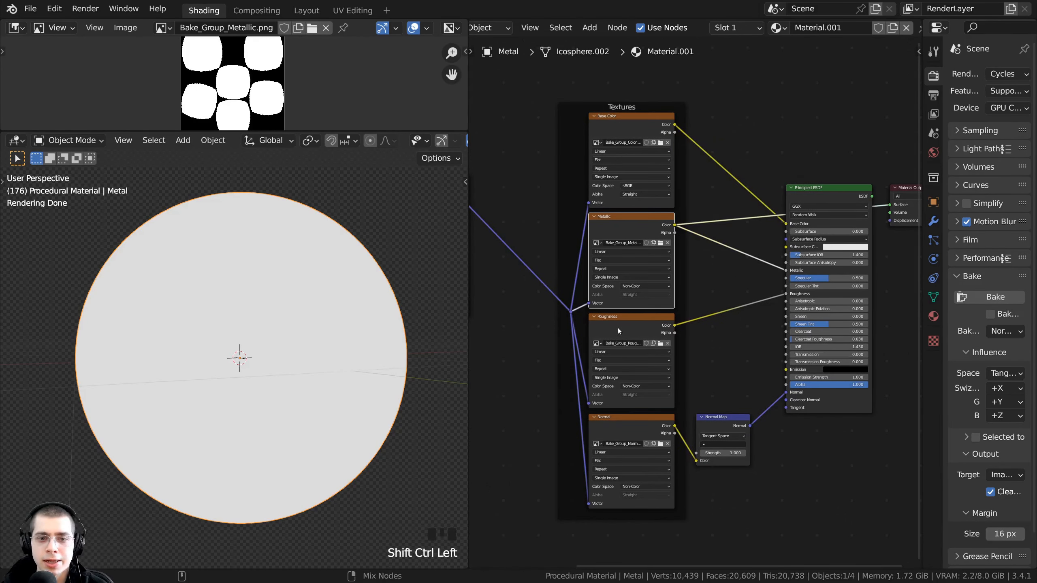
left_click(618, 328, "ctrl+shift")
left_click(622, 428, "ctrl+shift")
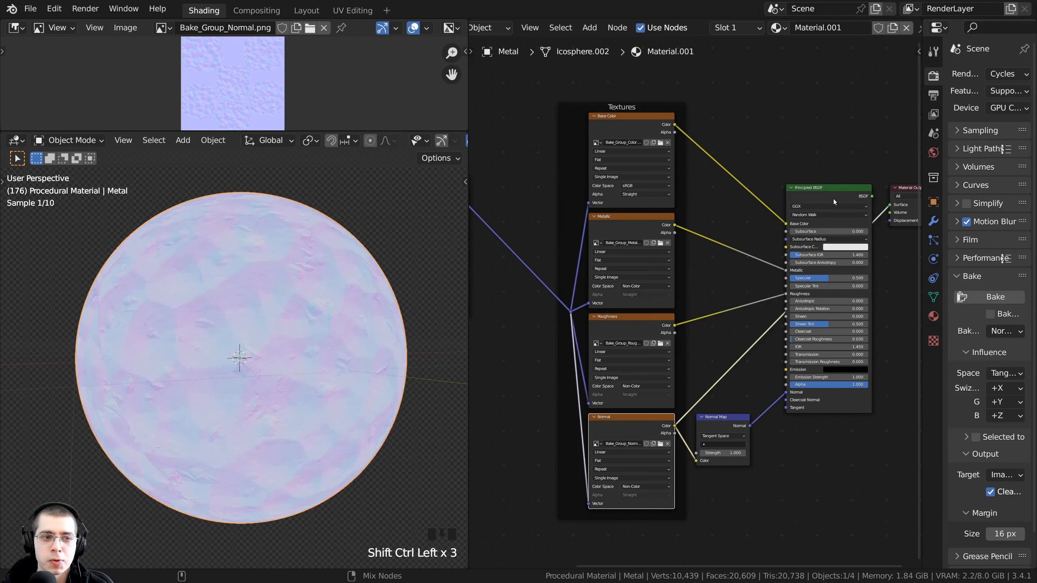
left_click(833, 198, "ctrl+shift")
Step: Bring the QBaker settings back beside the sphere, widen the Properties editor and review the textured node setup
key("n")
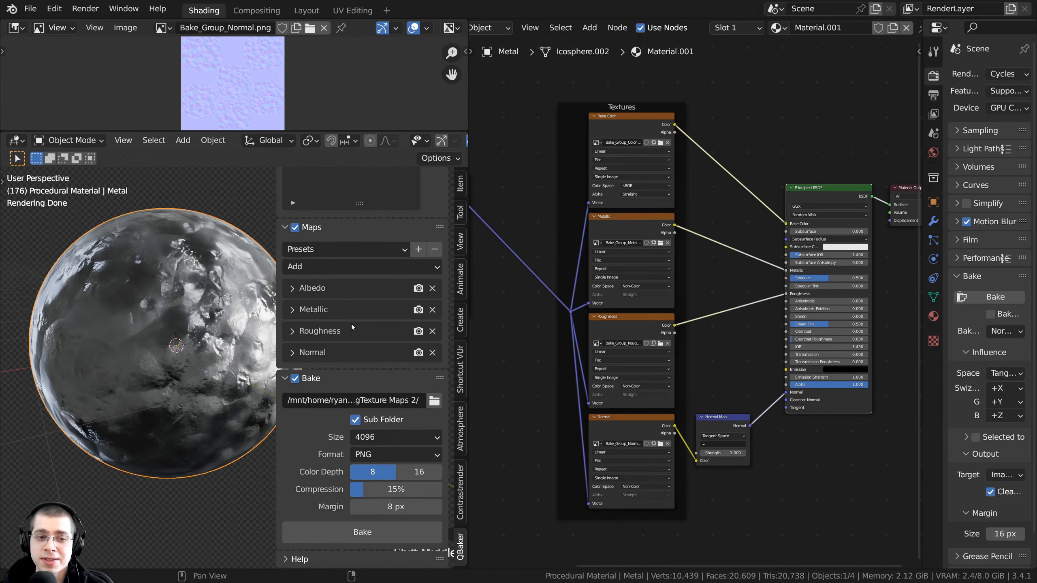
middle_click_drag(746, 174, 688, 224)
scroll(688, 224, "up", 1)
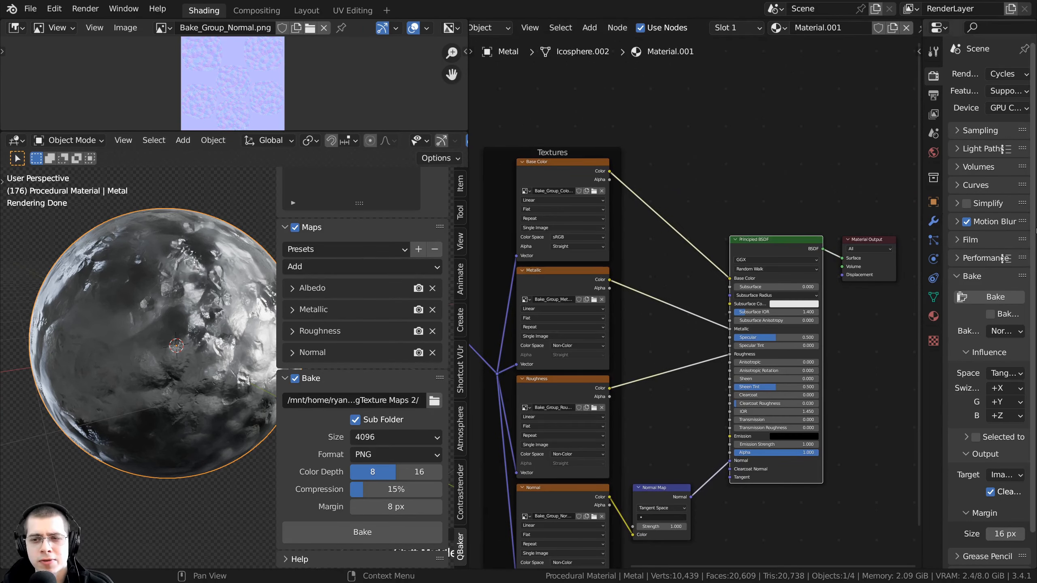
left_click_drag(924, 271, 902, 271)
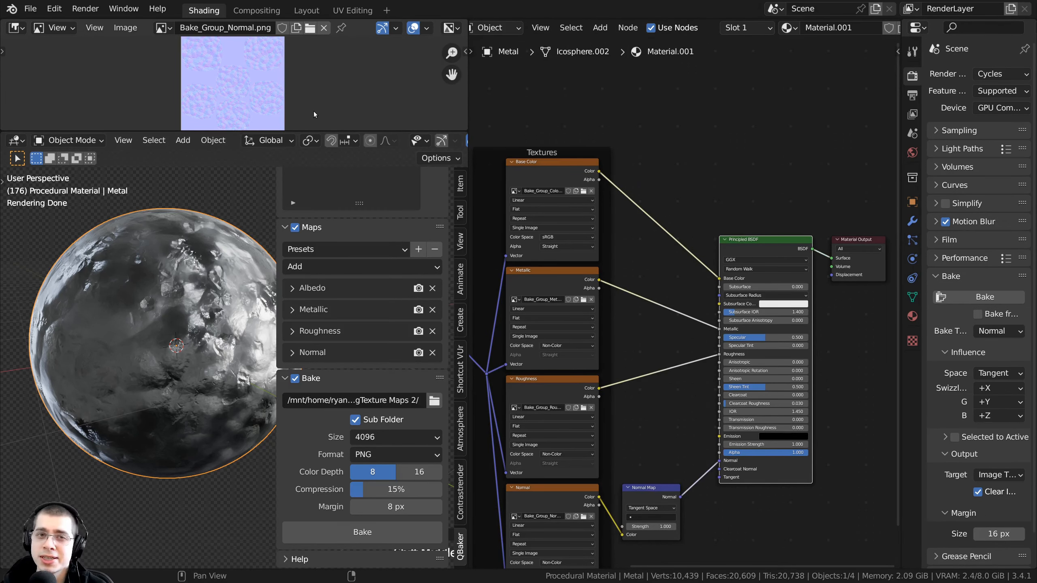
scroll(648, 262, "down", 1)
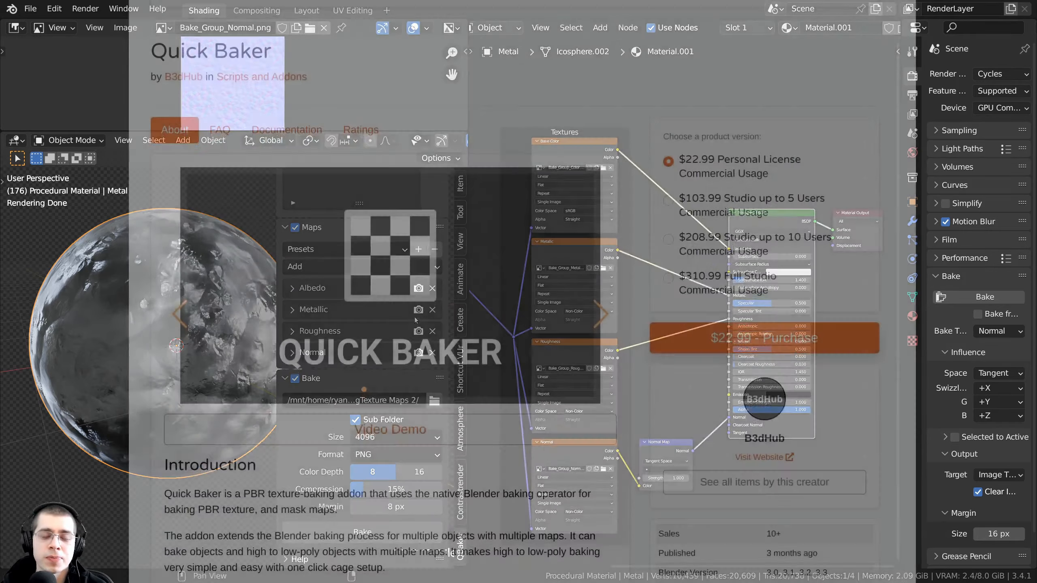